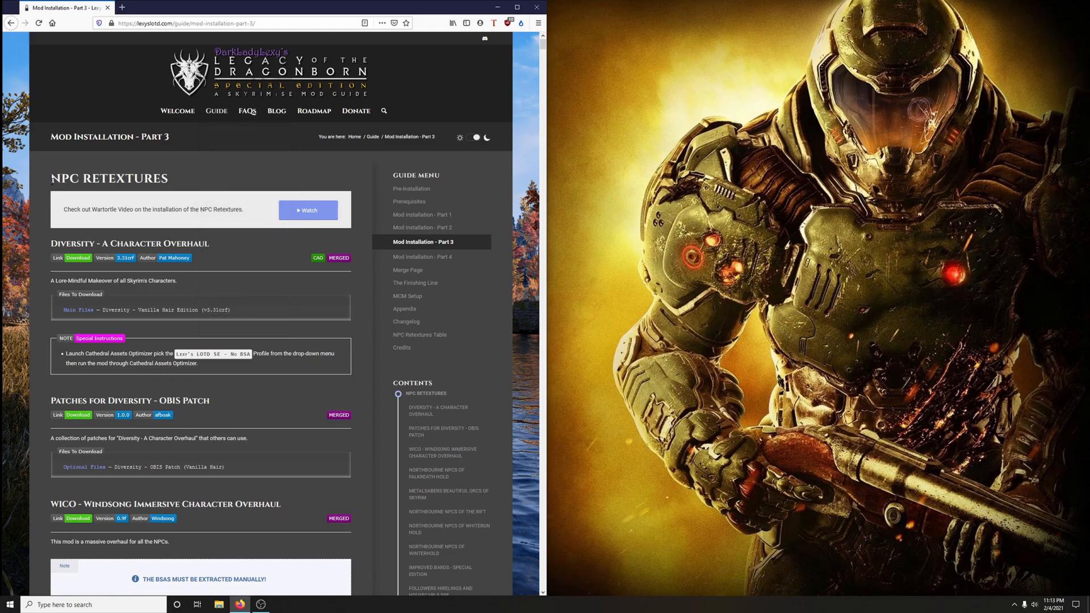
# Open Mod Organizer from the desktop and bring the end of the mod list and plugin list into view
pyautogui.click(497, 7)
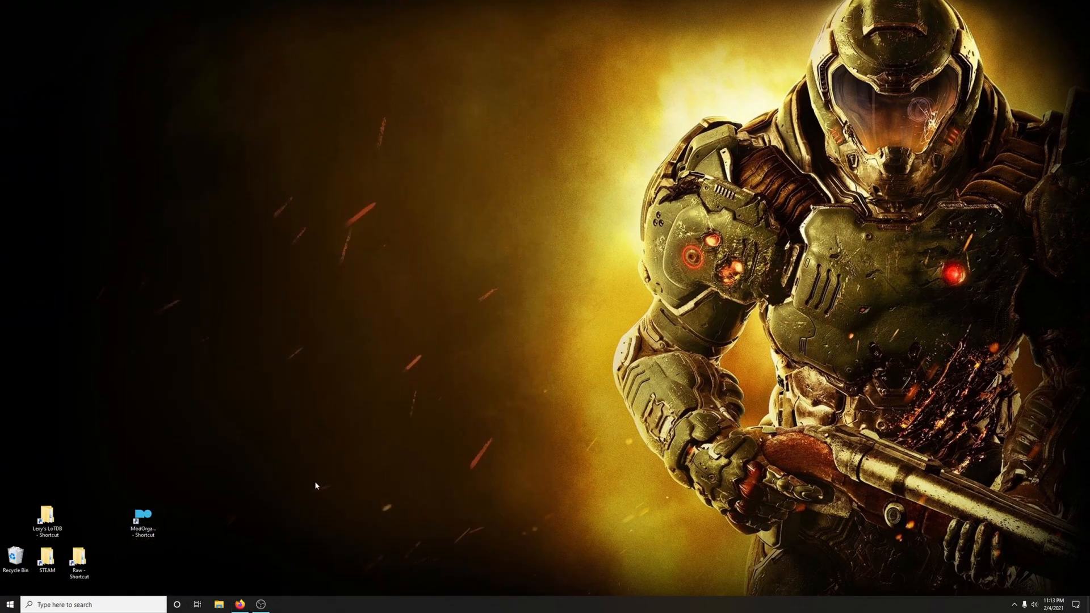
pyautogui.doubleClick(149, 519)
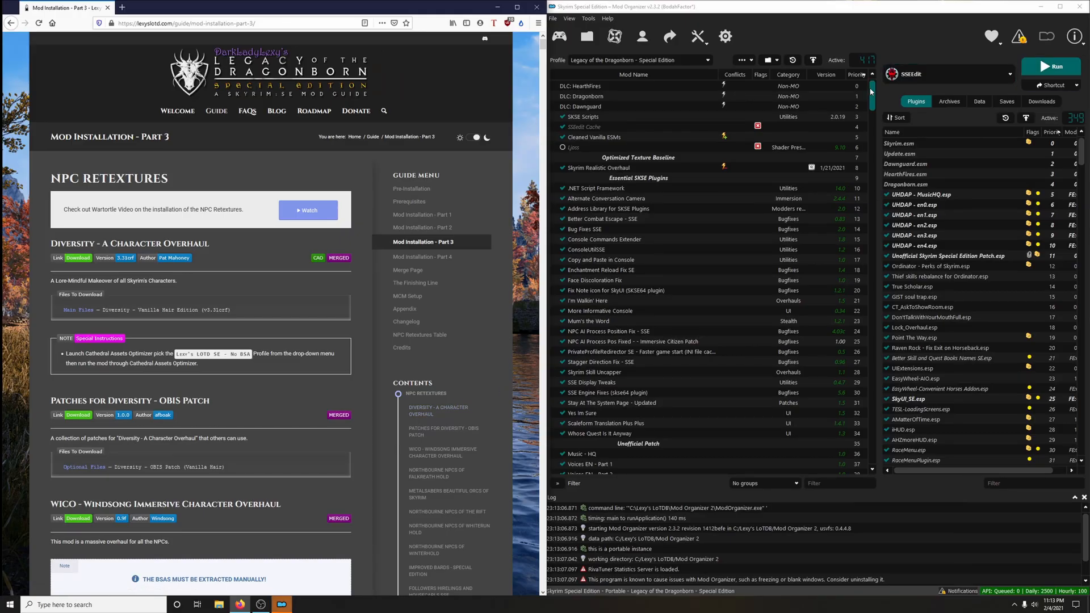
pyautogui.moveTo(915, 408); pyautogui.dragTo(921, 466)
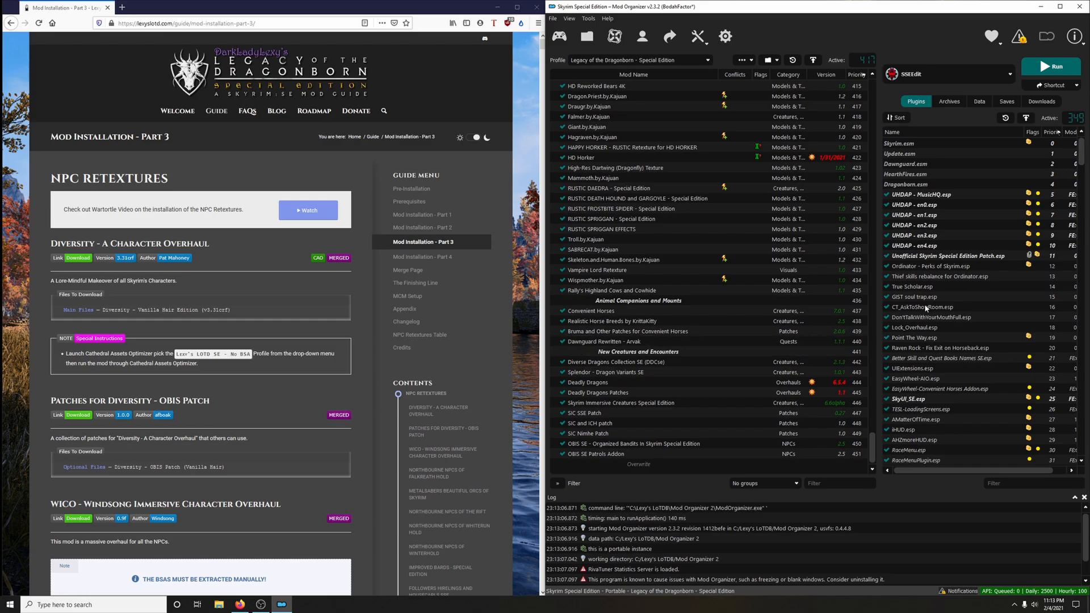
pyautogui.moveTo(1081, 150); pyautogui.dragTo(1081, 449)
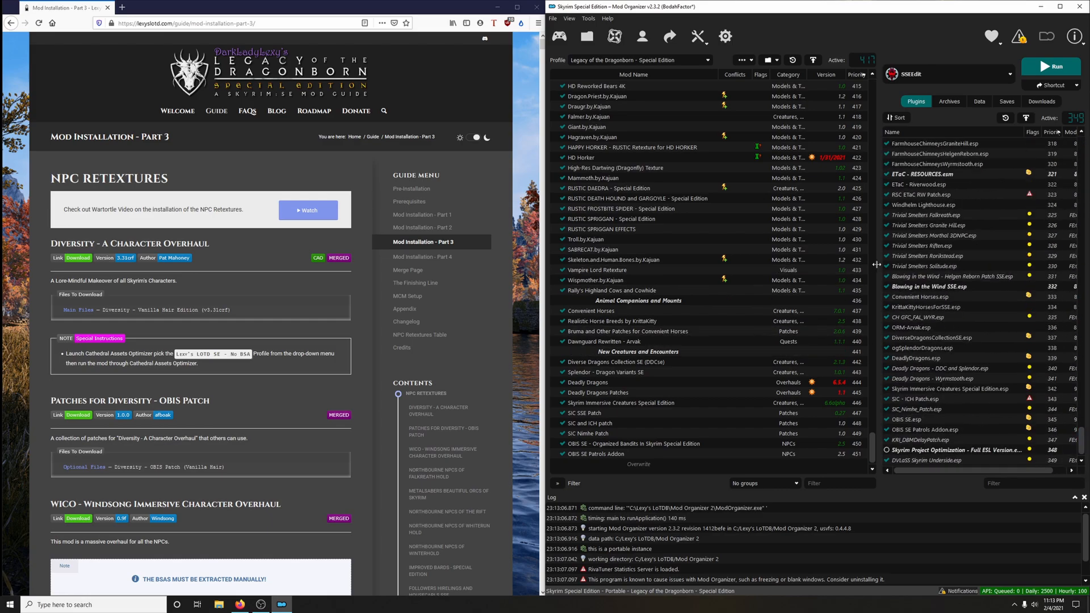
# Copy the section heading "NPC Retextures" from the mod installation guide
pyautogui.moveTo(50, 247); pyautogui.dragTo(54, 244)
pyautogui.click(168, 242)
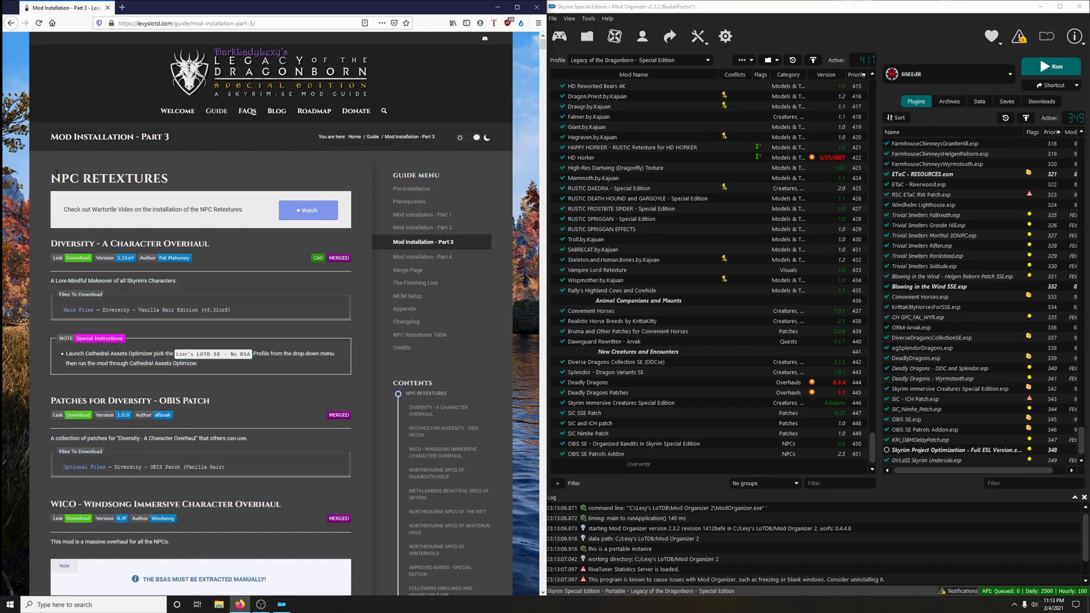
pyautogui.moveTo(51, 175); pyautogui.dragTo(171, 177)
pyautogui.rightClick(152, 179)
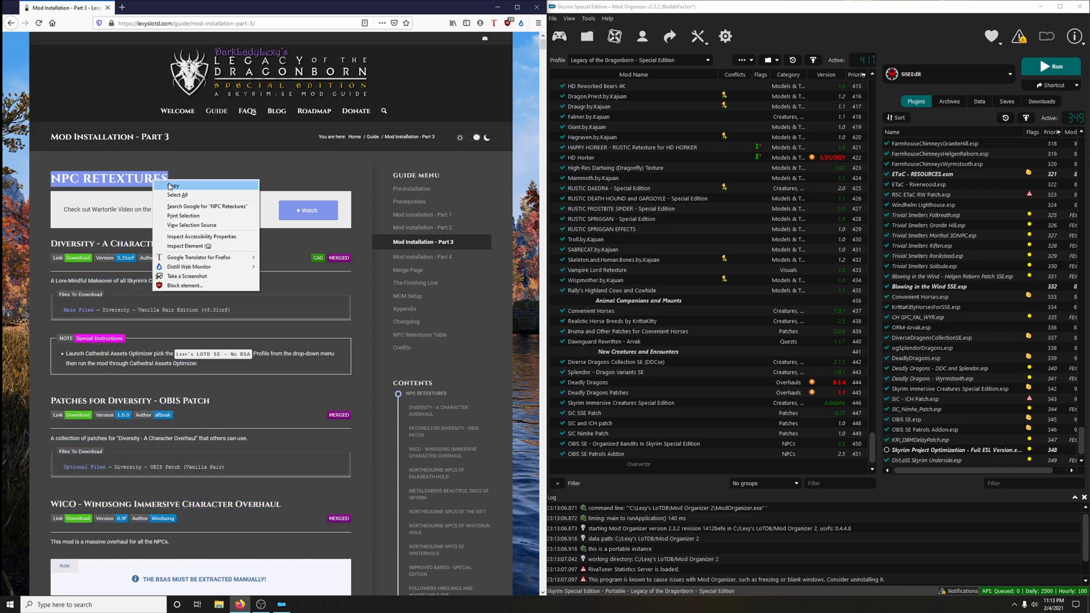
pyautogui.click(170, 185)
# Create a separator in Mod Organizer's mod list with the copied name "NPC Retextures"
pyautogui.click(744, 60)
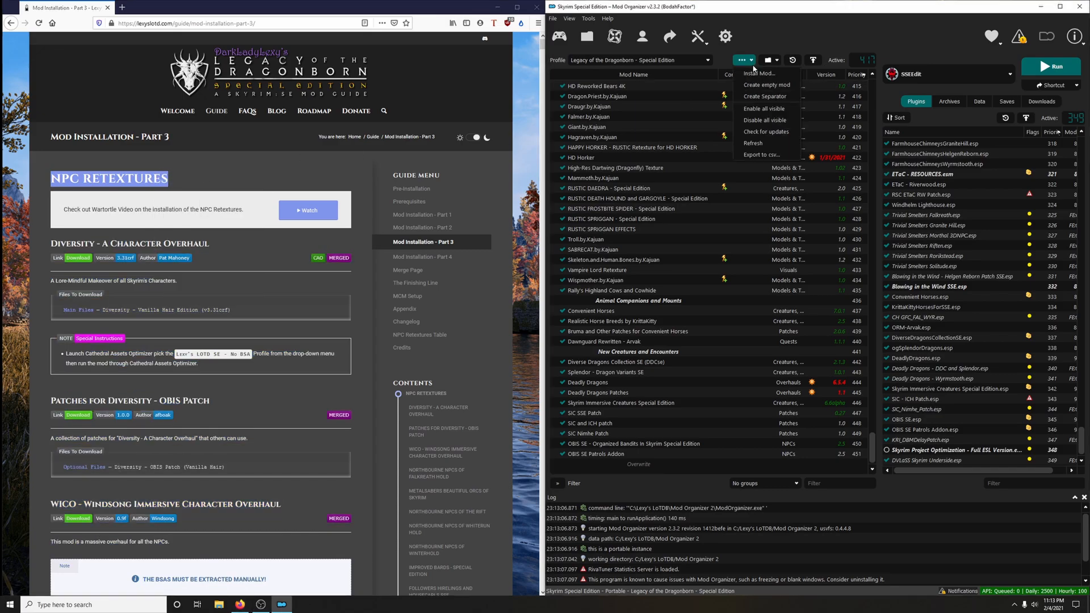
pyautogui.click(764, 97)
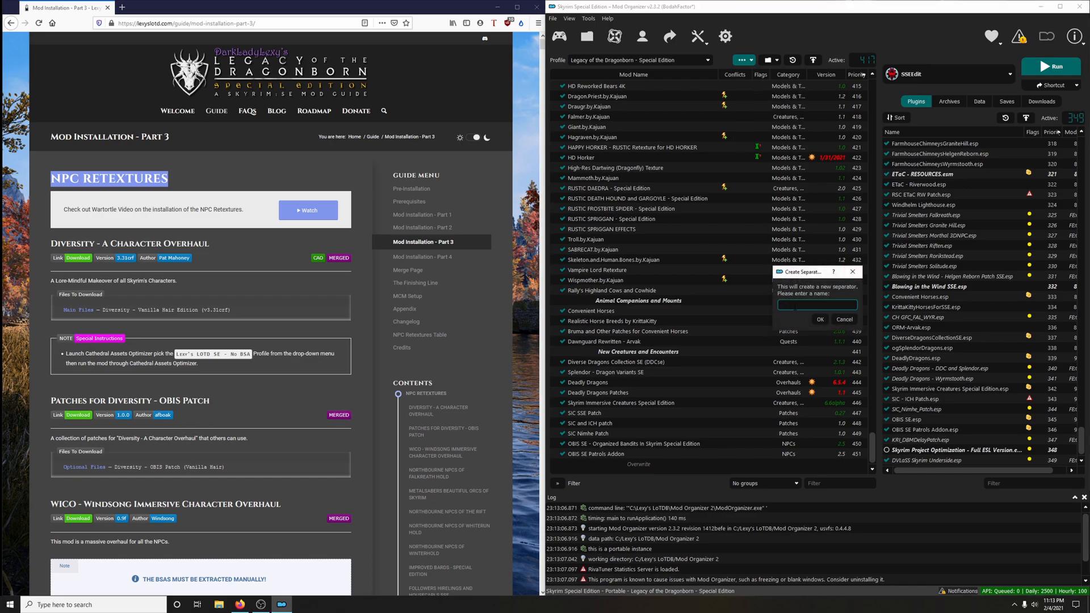
pyautogui.rightClick(795, 304)
pyautogui.click(812, 359)
pyautogui.click(820, 319)
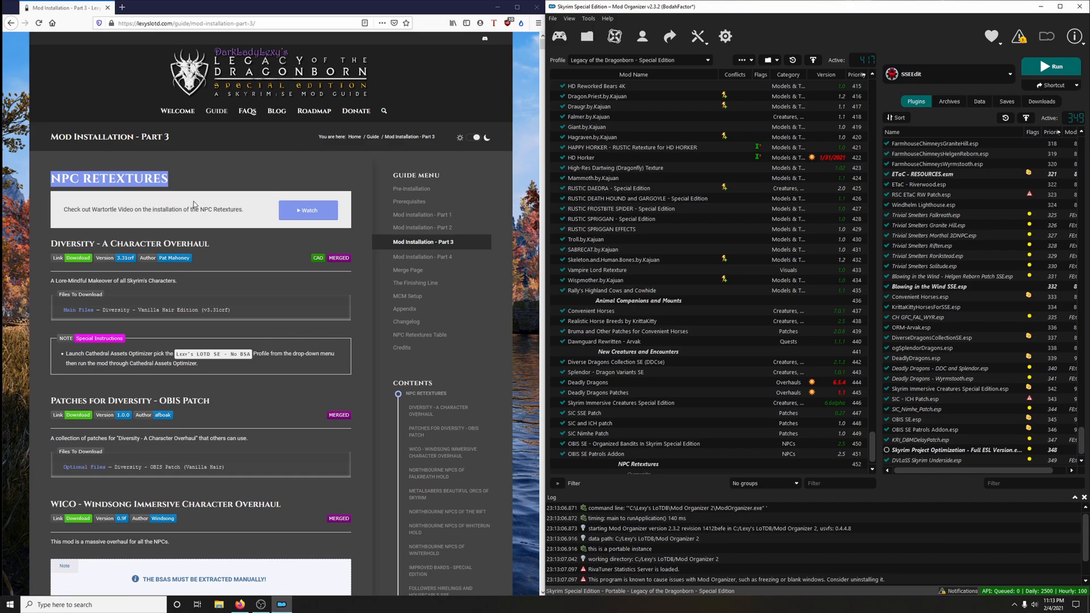
# Open the Nexus Mods file list for Diversity - A Character Overhaul and check the guide for the required main file
pyautogui.click(77, 260)
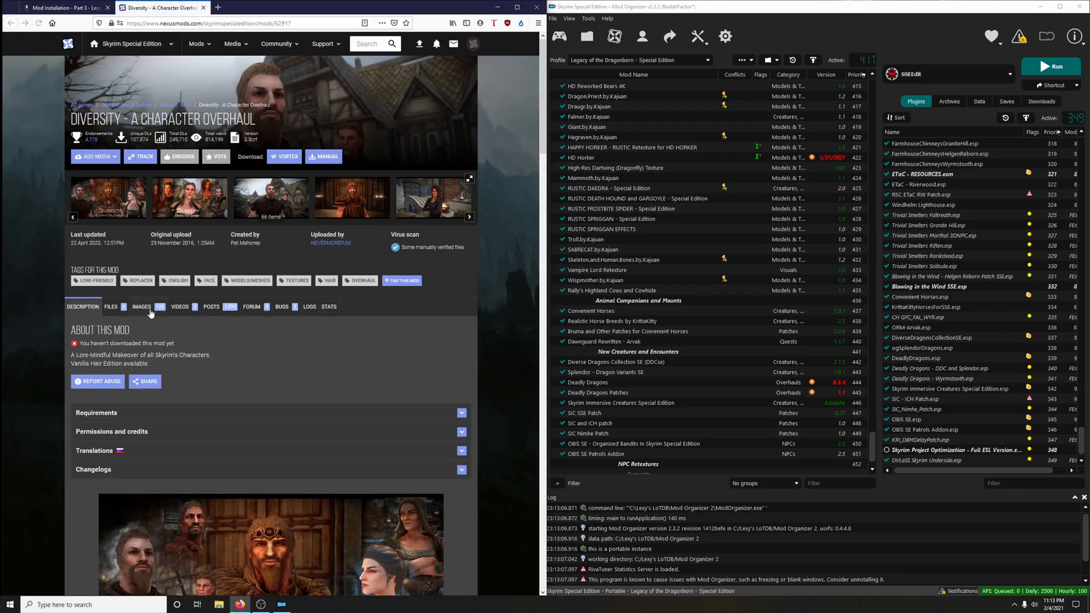
pyautogui.click(111, 307)
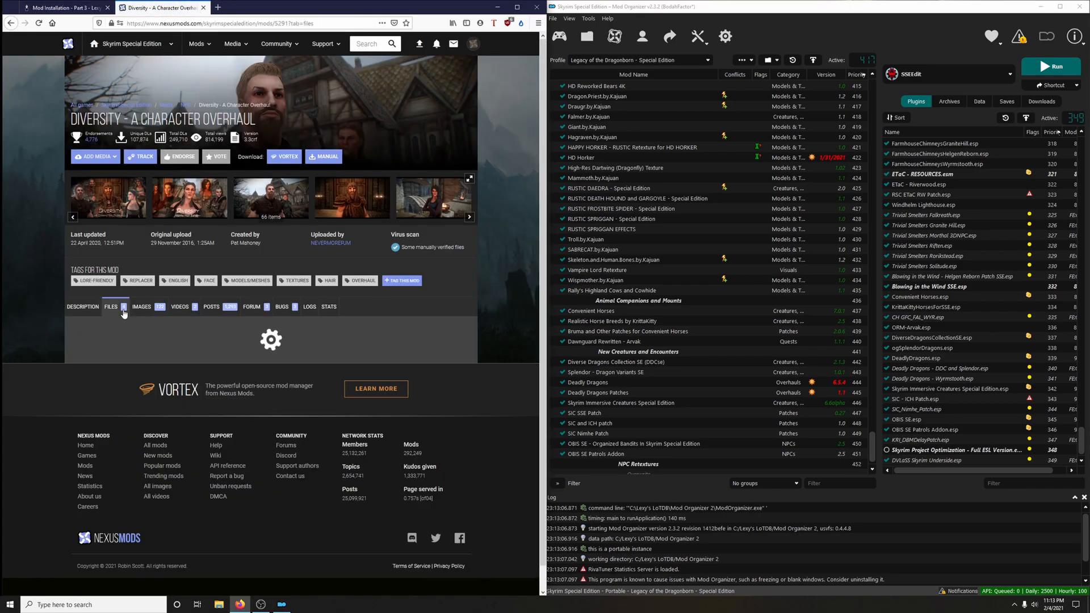
pyautogui.scroll(-3, 301, 309)
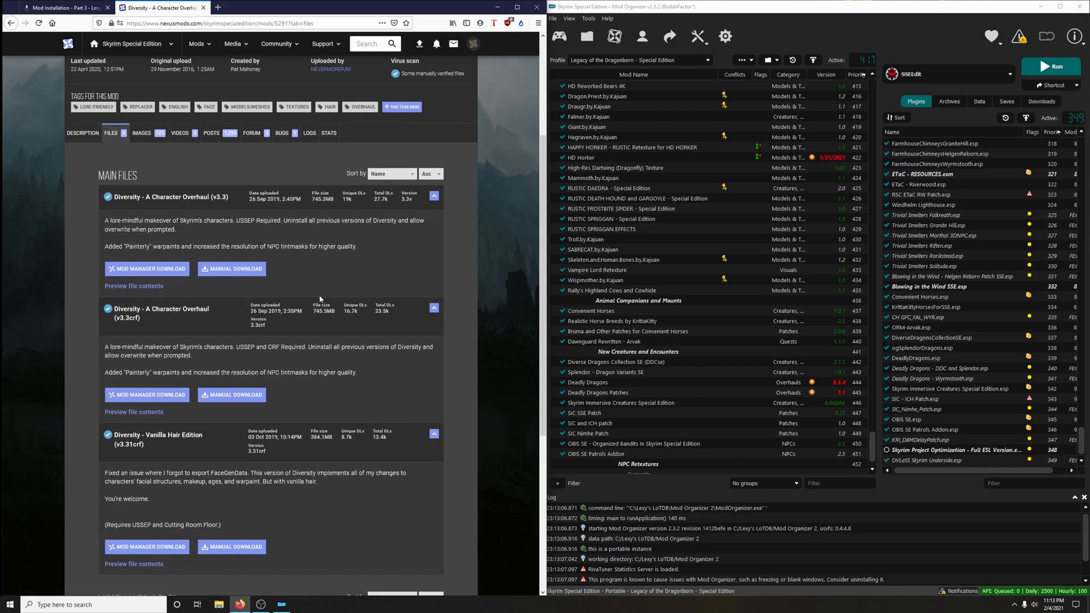
pyautogui.scroll(-1, 326, 275)
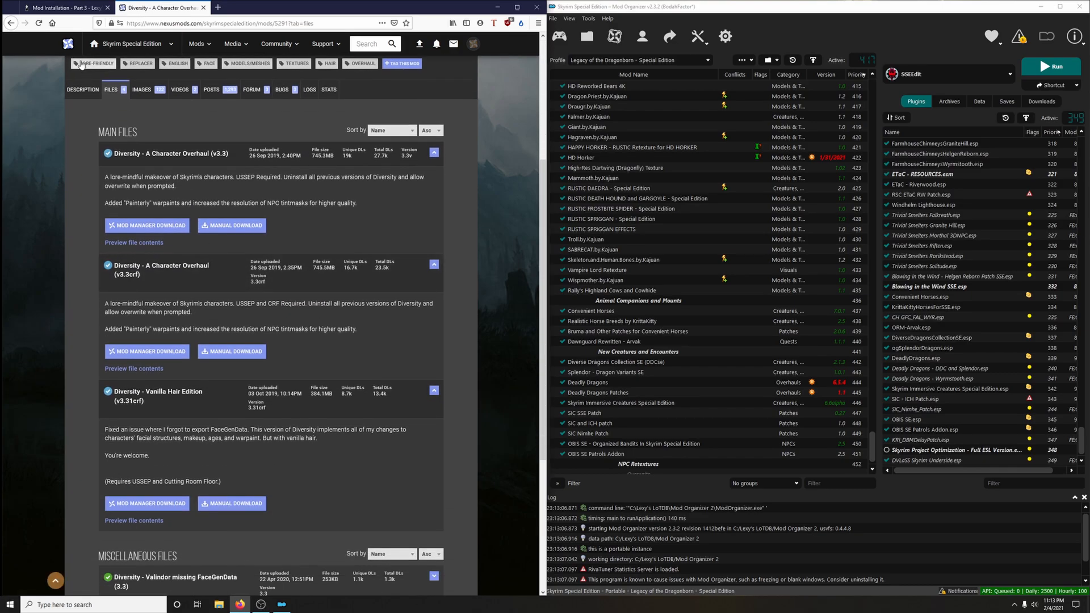
pyautogui.click(67, 12)
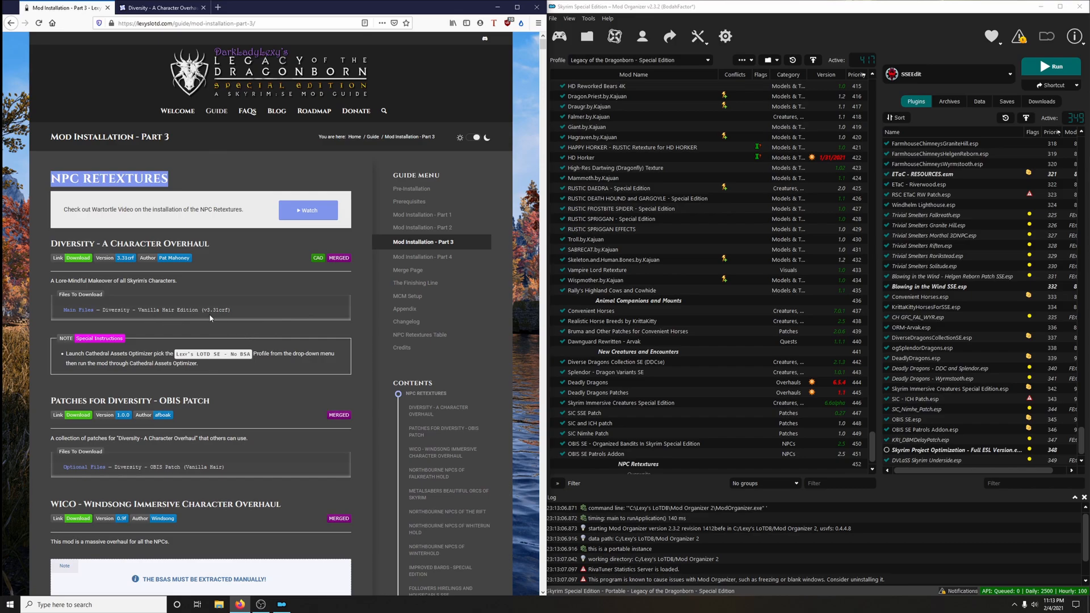
pyautogui.click(159, 7)
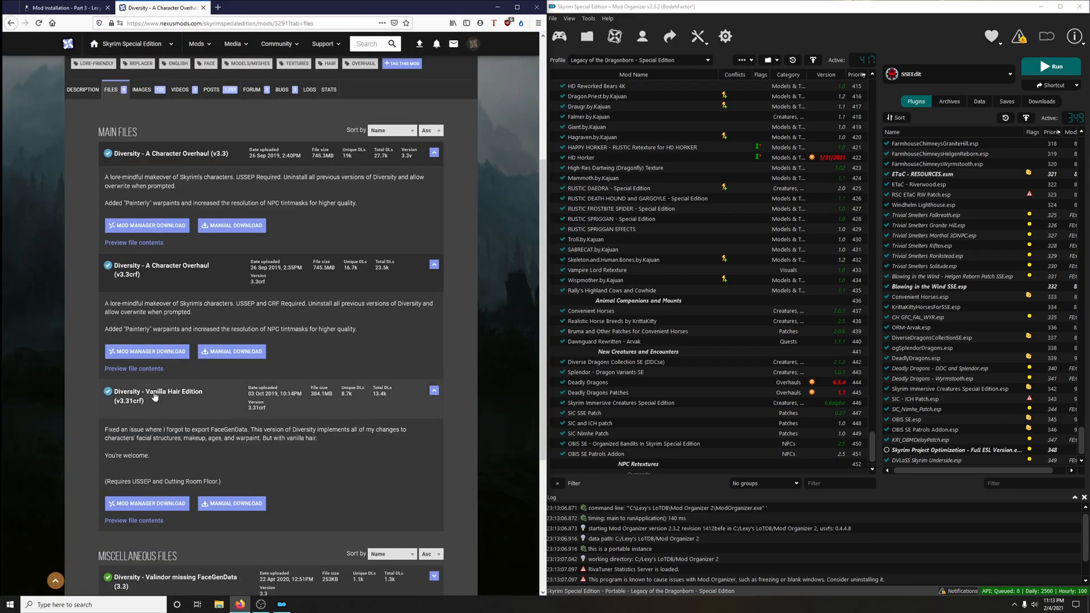
# Download Diversity - Vanilla Hair Edition (v3.31crf) through the mod manager and install it as "Diversity - A Character Overhaul"
pyautogui.click(165, 503)
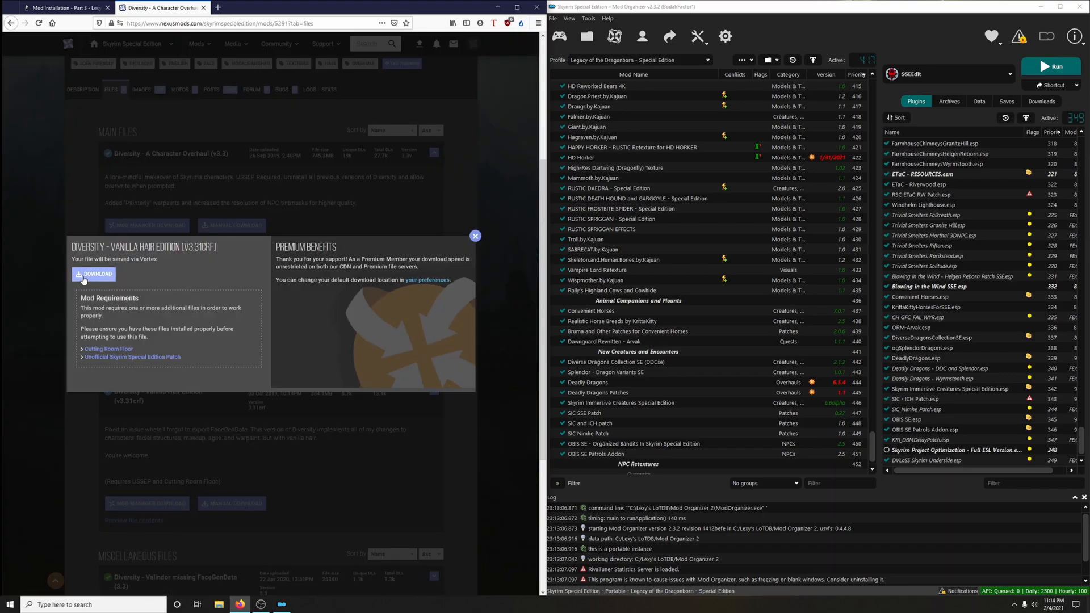
pyautogui.click(94, 274)
pyautogui.hotkey('ctrl', 'w')
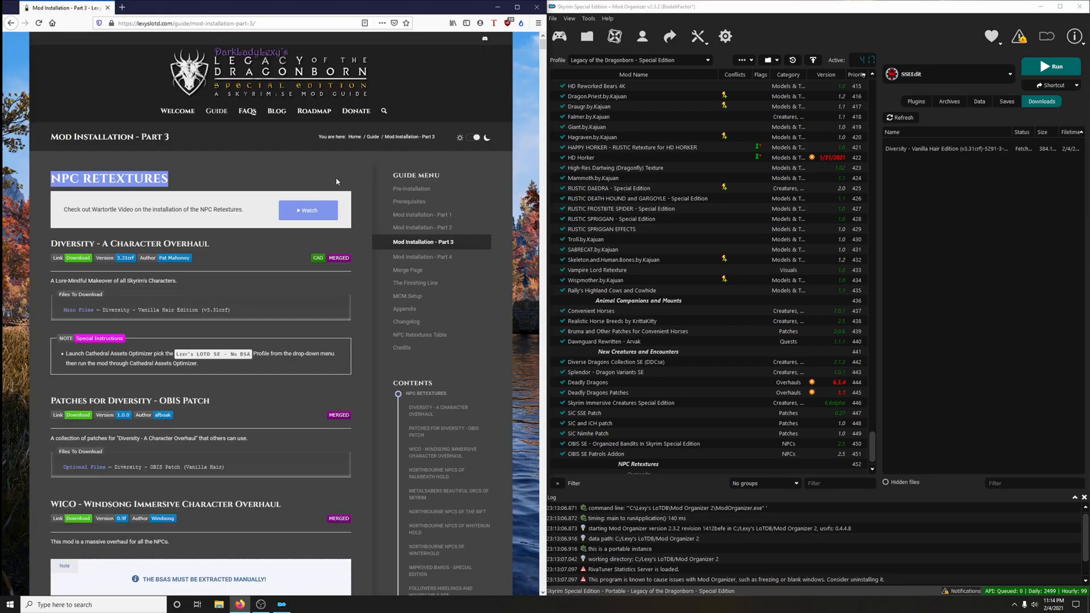
pyautogui.doubleClick(970, 150)
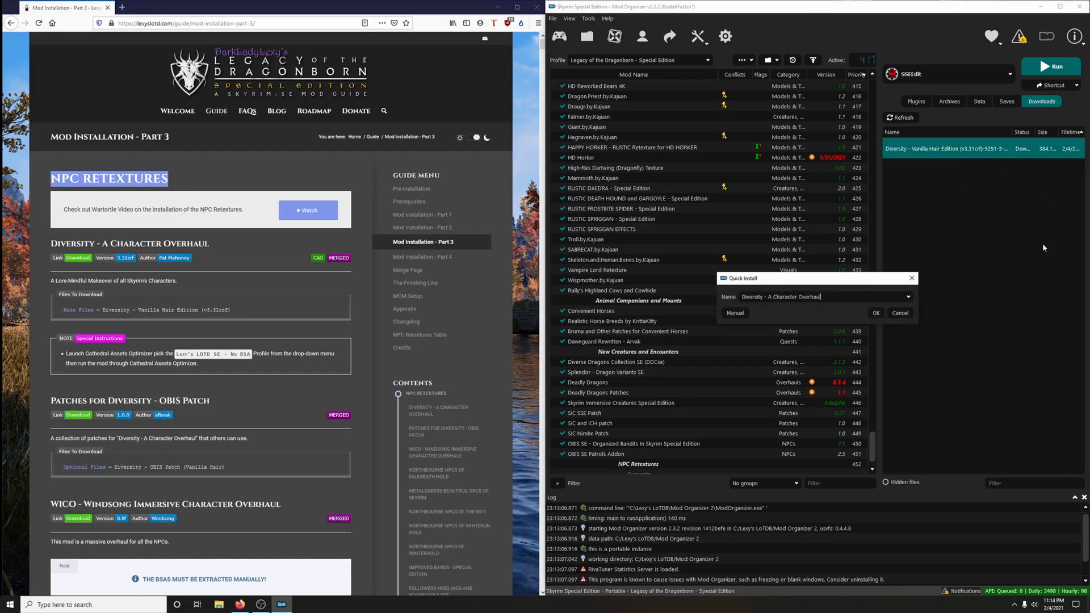
pyautogui.click(880, 313)
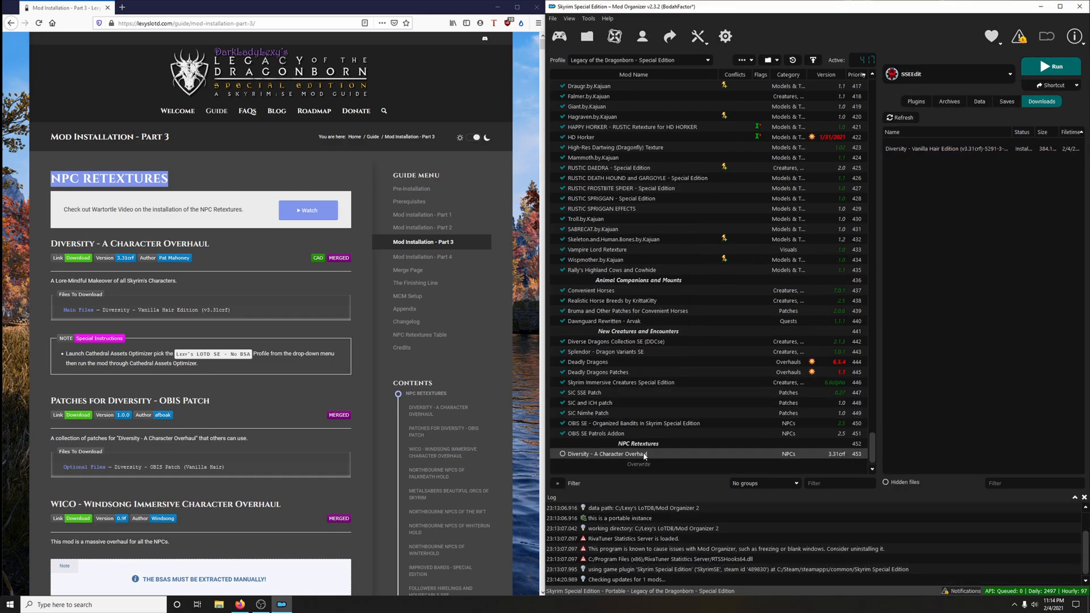
# Launch Cathedral_Assets_Optimizer.exe from the Cathedral Assets Optimizer folder inside Lexy's LoTDB
pyautogui.click(497, 7)
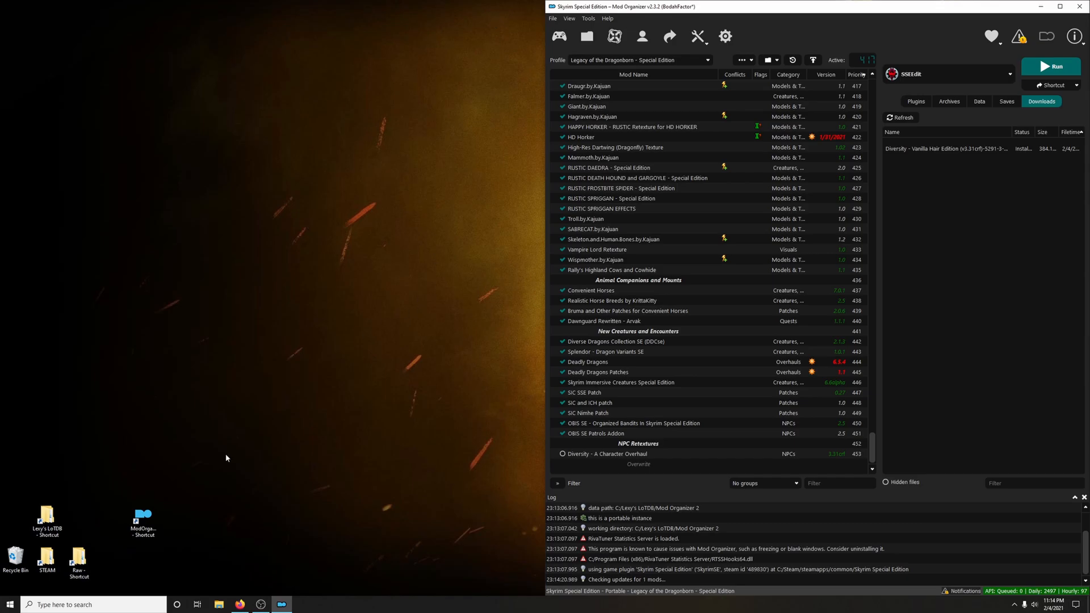
pyautogui.doubleClick(48, 517)
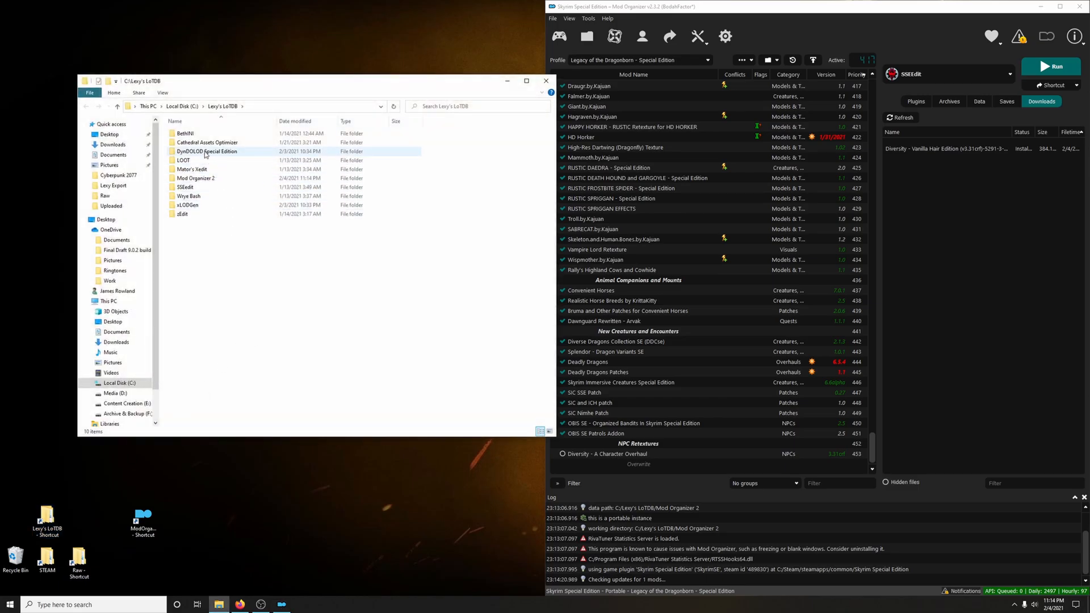
pyautogui.doubleClick(203, 144)
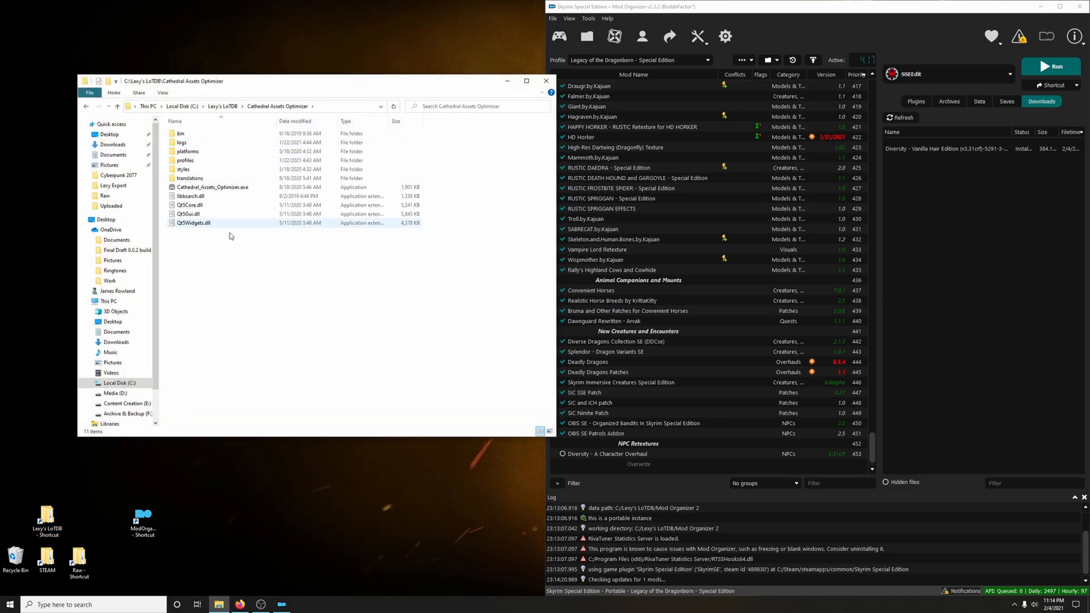
pyautogui.doubleClick(197, 190)
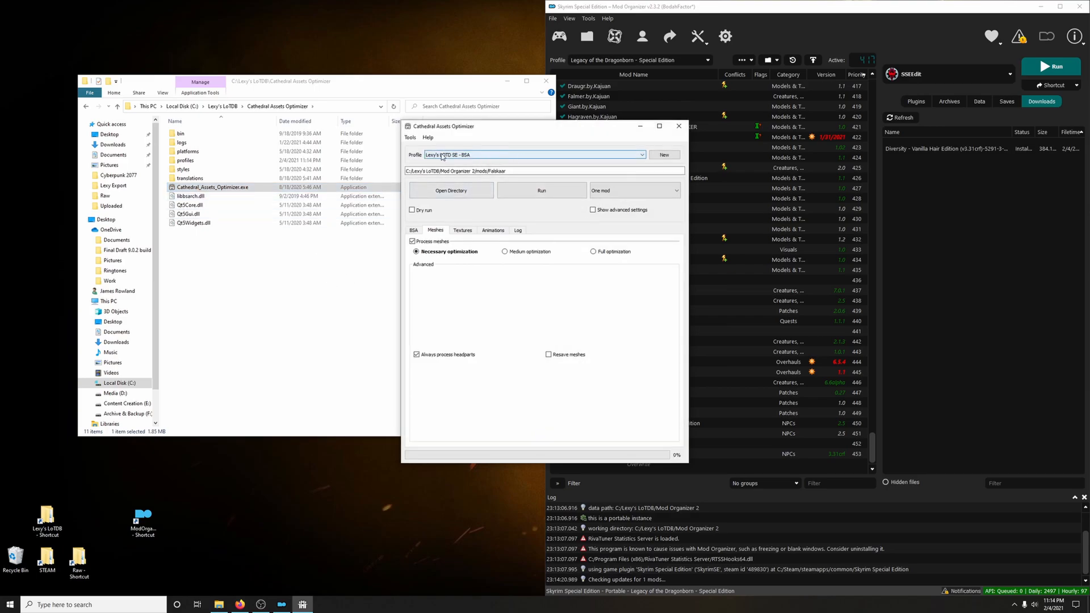
# Set the optimizer profile to "Lexy's LOTD SE - No BSA" and move its window clear of the mod list
pyautogui.click(485, 156)
pyautogui.click(481, 184)
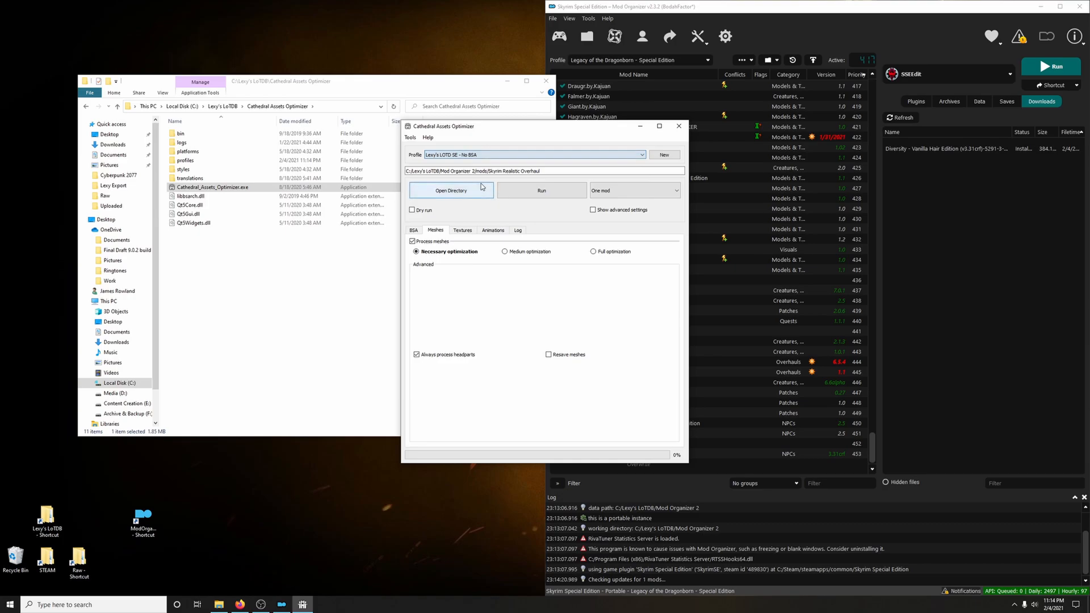
pyautogui.moveTo(454, 126); pyautogui.dragTo(423, 86)
# Set the optimizer's directory to the "Diversity - A Character Overhaul" folder in Mod Organizer 2's mods folder
pyautogui.click(423, 155)
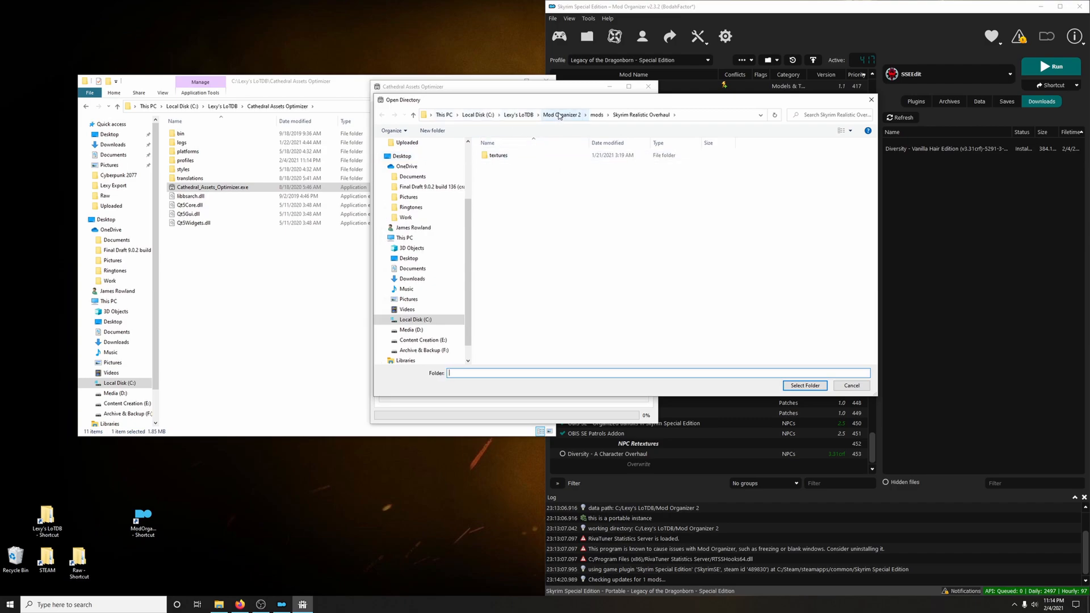
pyautogui.click(561, 116)
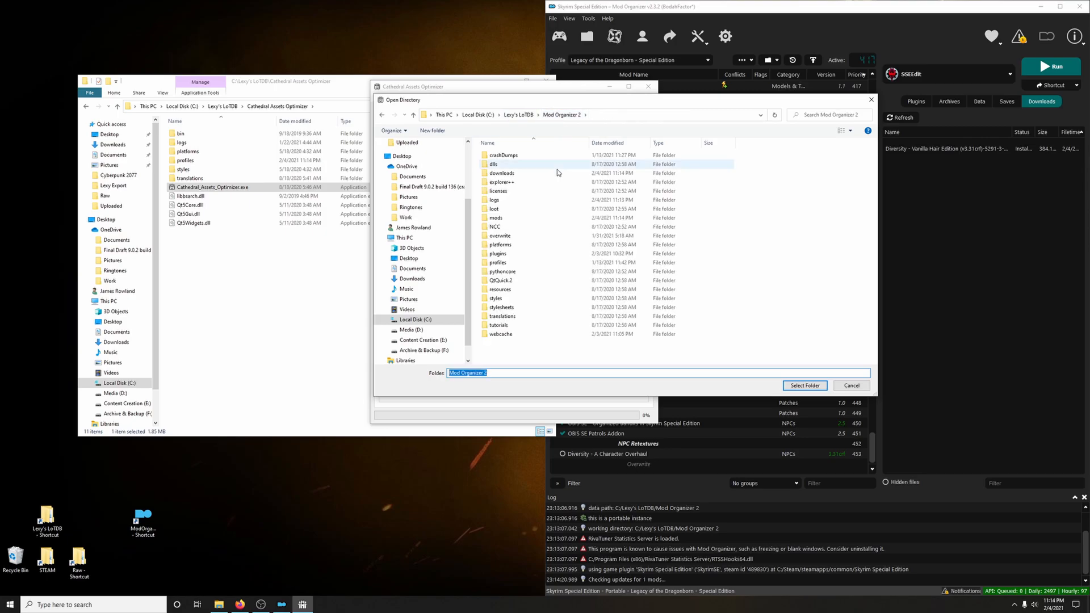
pyautogui.doubleClick(495, 218)
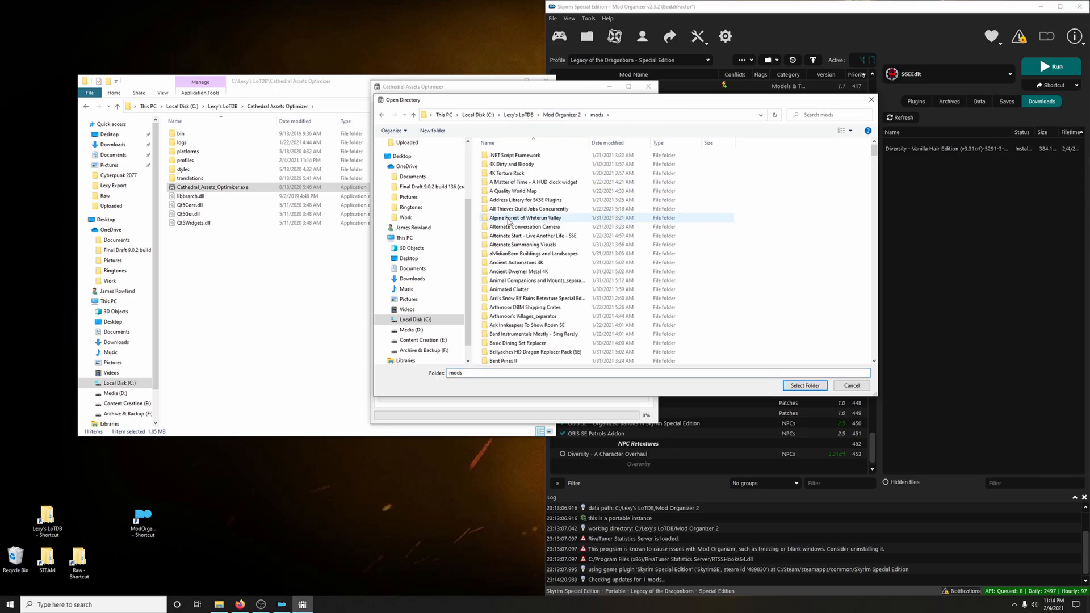
pyautogui.scroll(-8, 554, 273)
pyautogui.scroll(-7, 554, 273)
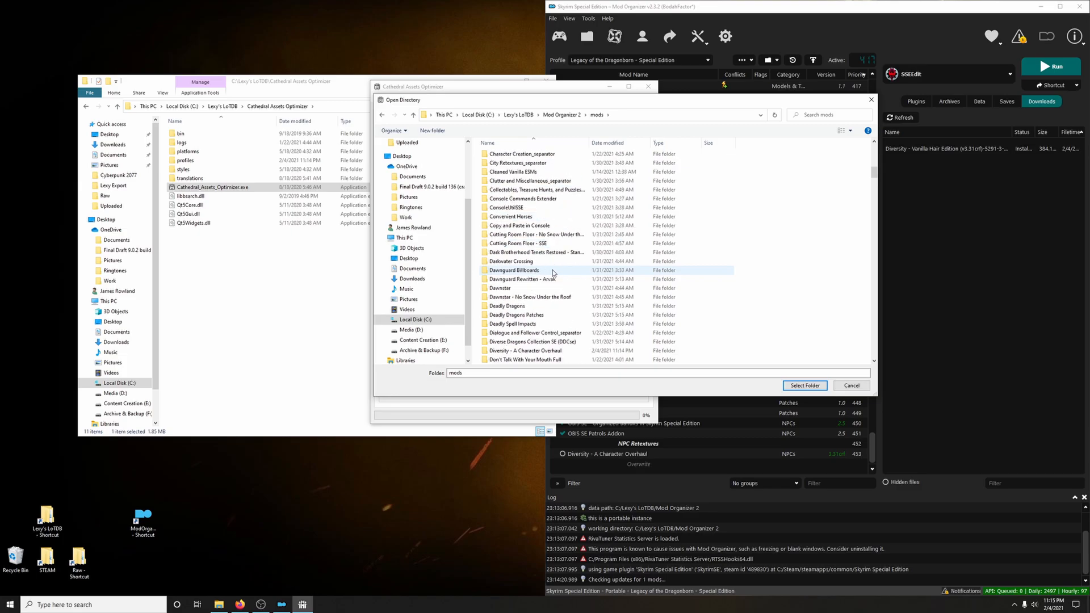
pyautogui.doubleClick(469, 373)
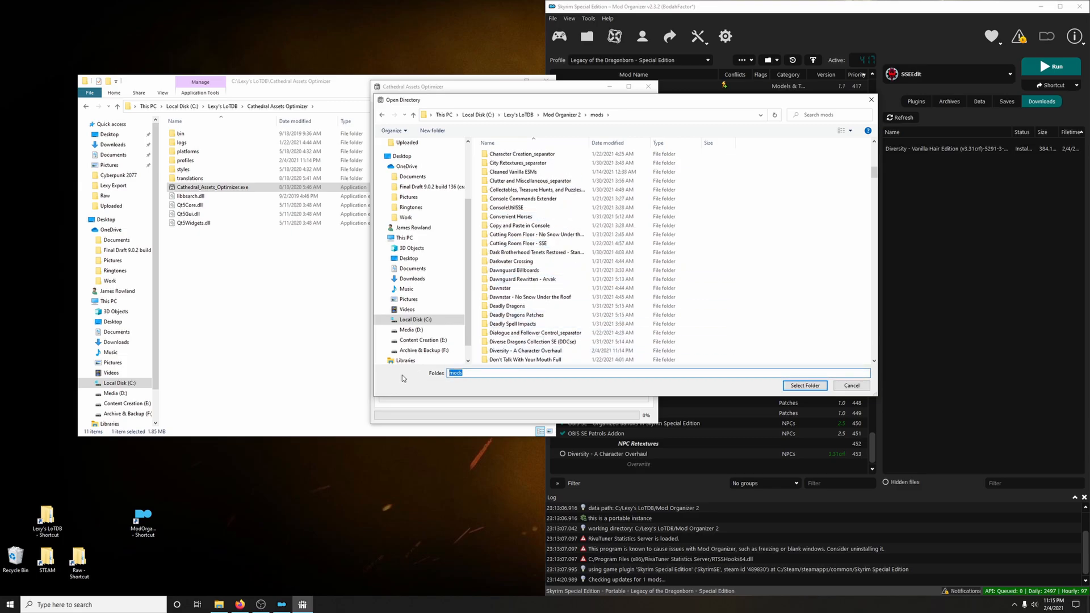
pyautogui.write('diver')
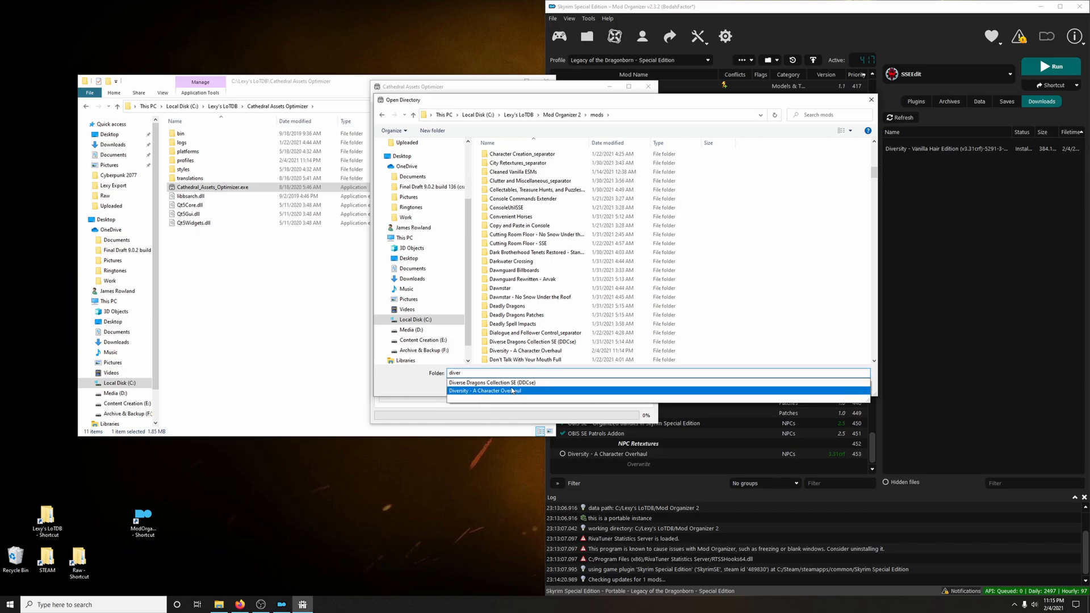
pyautogui.click(509, 394)
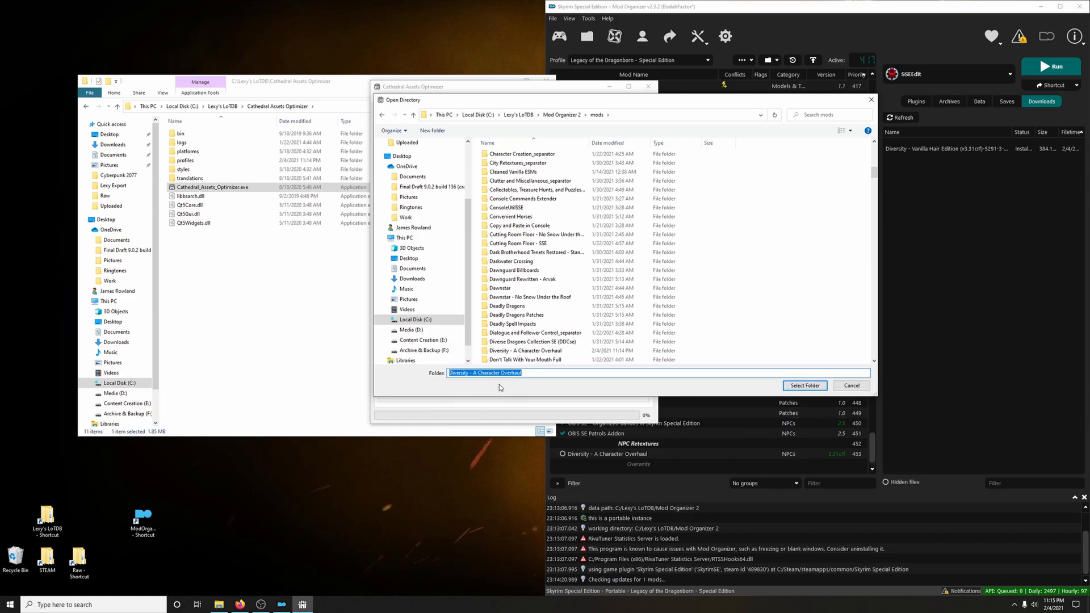
pyautogui.click(805, 386)
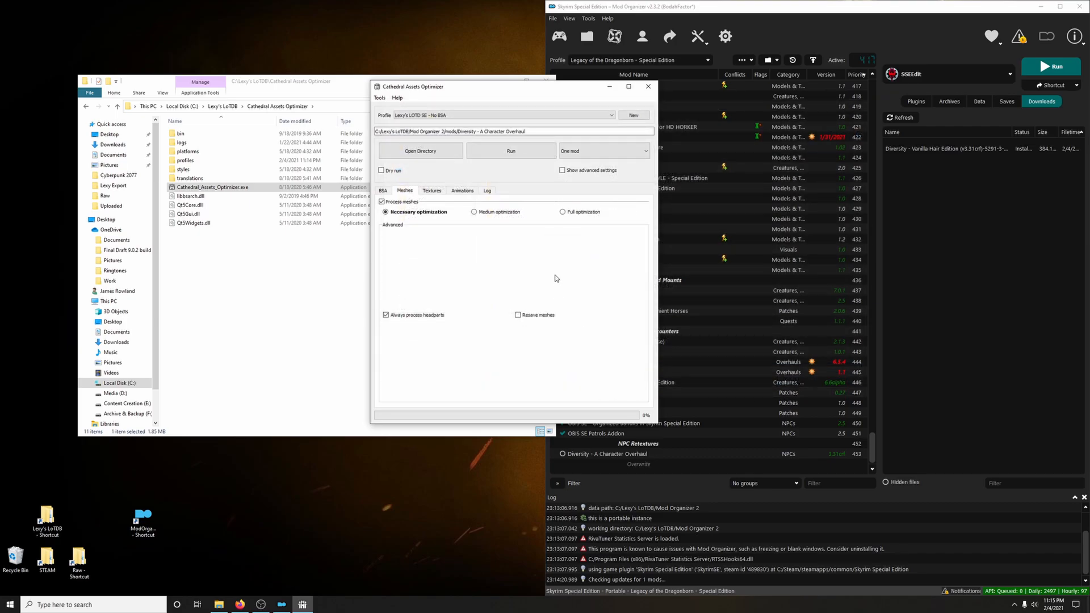
# Show the optimizer's log and run the optimization on the mod, choosing to always save unsaved changes
pyautogui.click(488, 190)
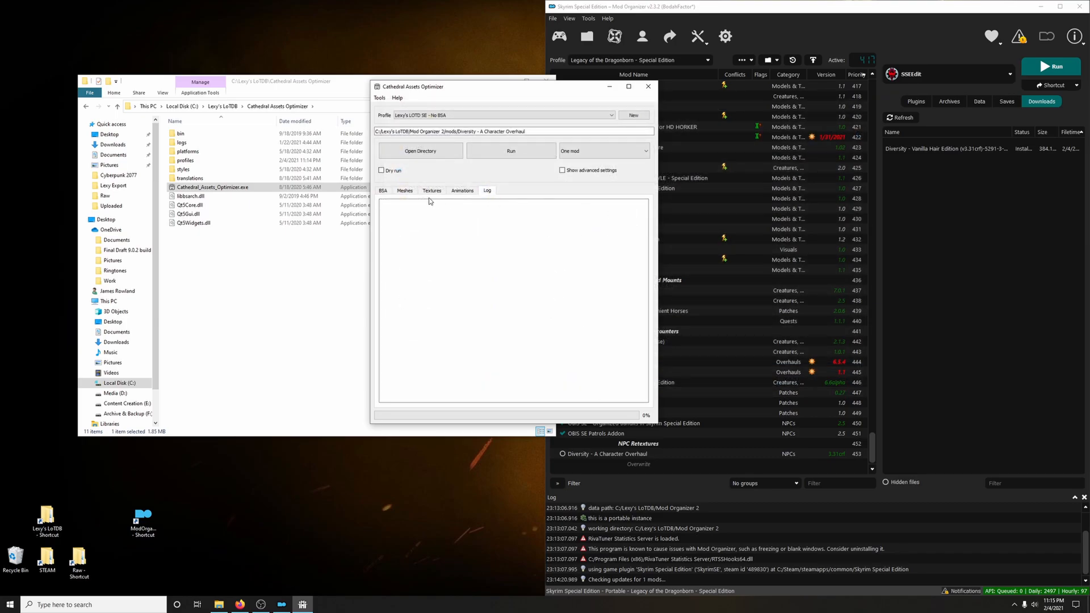
pyautogui.click(509, 152)
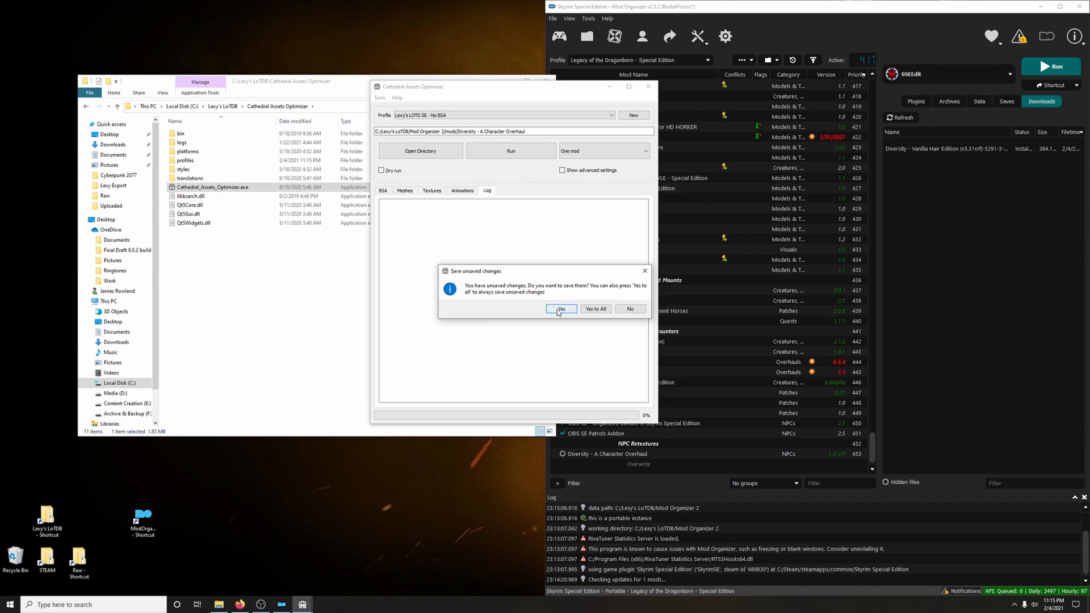
pyautogui.click(596, 309)
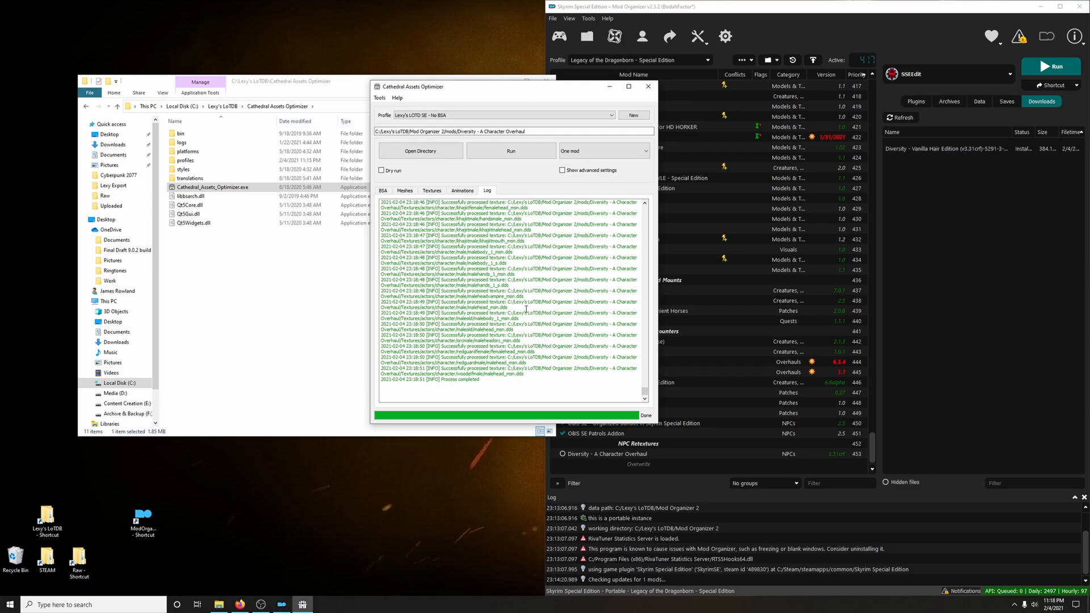
# Close the optimizer and its folder window, and enable the Diversity - A Character Overhaul mod
pyautogui.click(648, 87)
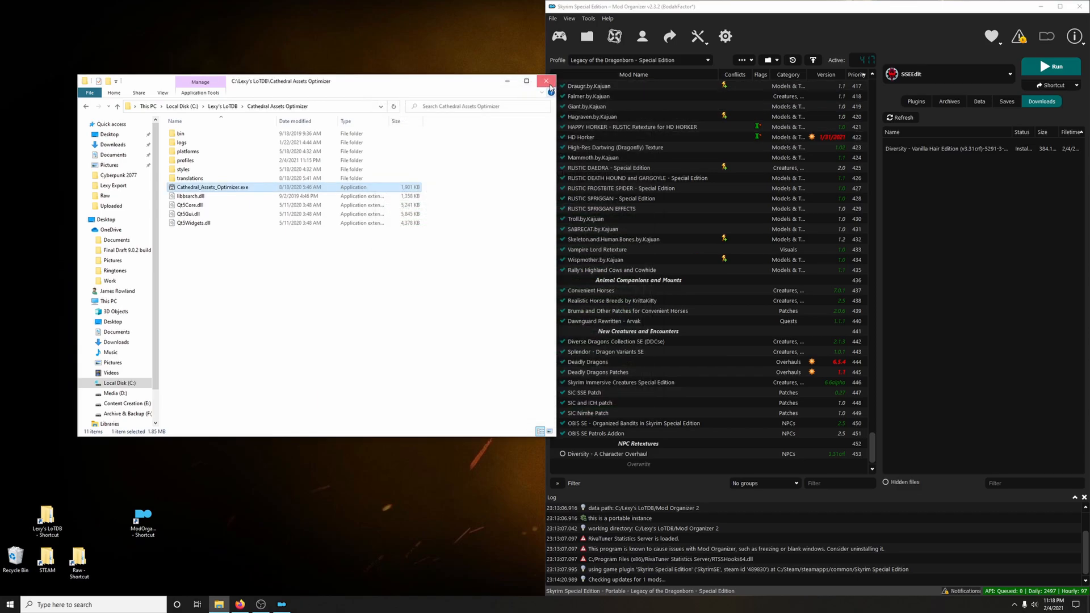
pyautogui.click(549, 83)
pyautogui.click(562, 453)
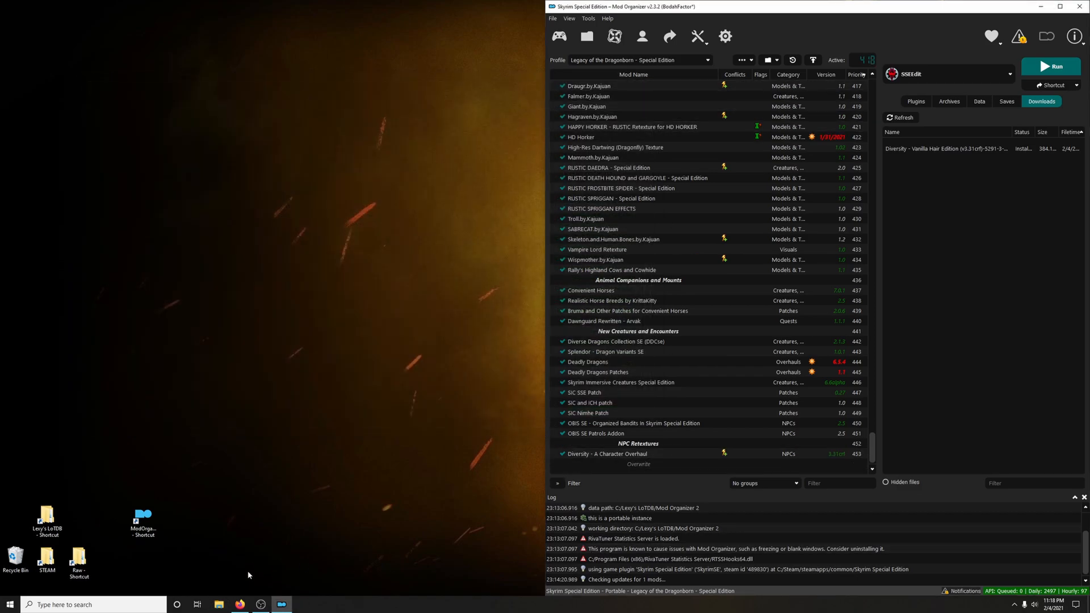
# From the guide's Patches for Diversity entry, download the optional file "Diversity - OBIS Patch (Vanilla Hair)" to the mod manager and close its page
pyautogui.click(240, 604)
pyautogui.scroll(-2, 222, 202)
pyautogui.scroll(-2, 221, 202)
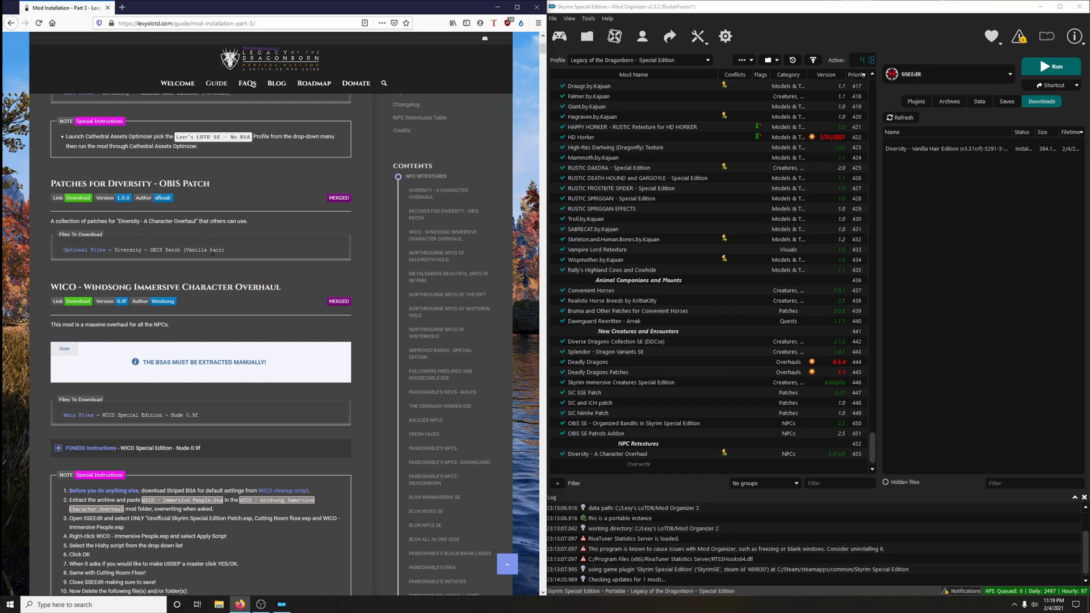
pyautogui.click(79, 198)
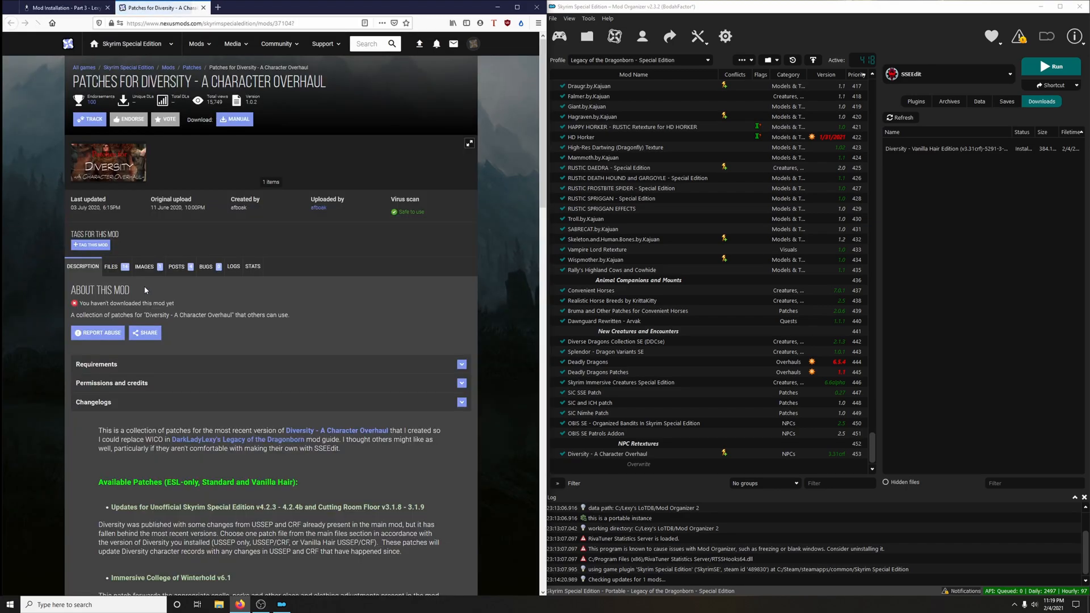
pyautogui.click(111, 266)
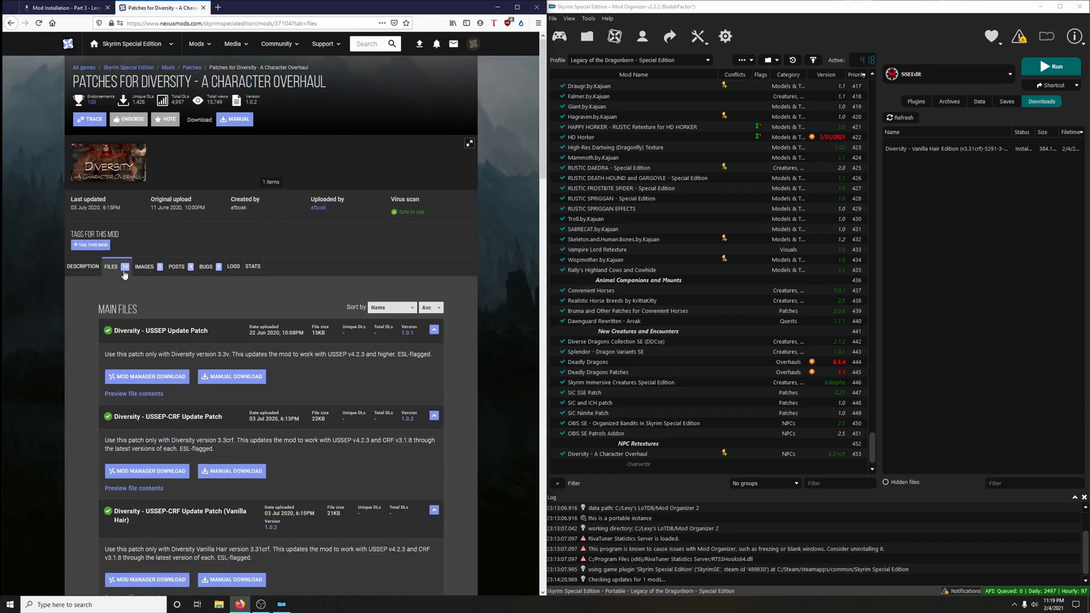
pyautogui.scroll(-8, 230, 285)
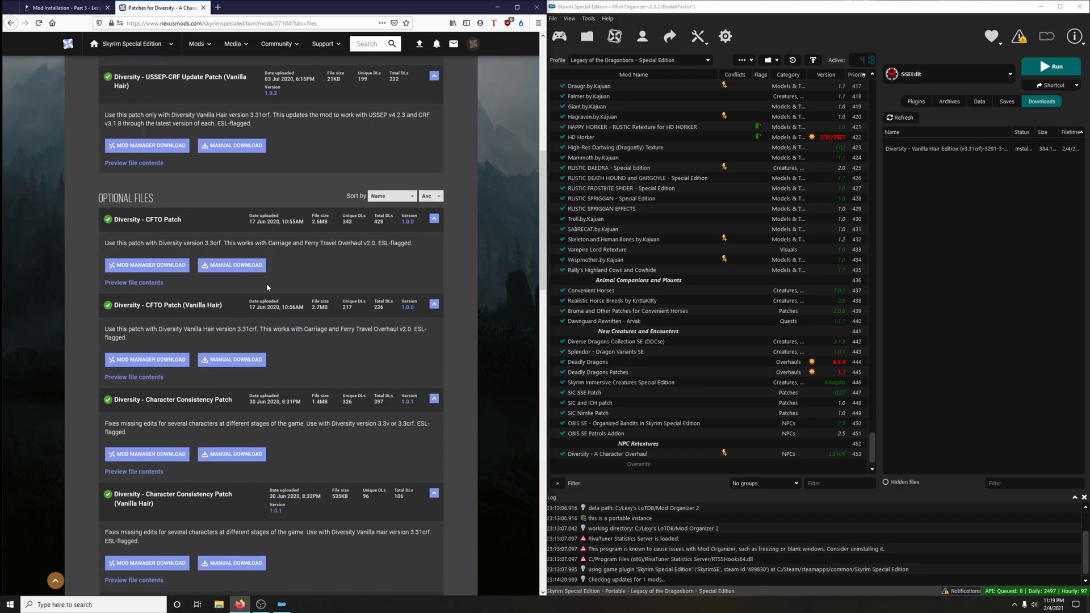
pyautogui.scroll(-8, 238, 347)
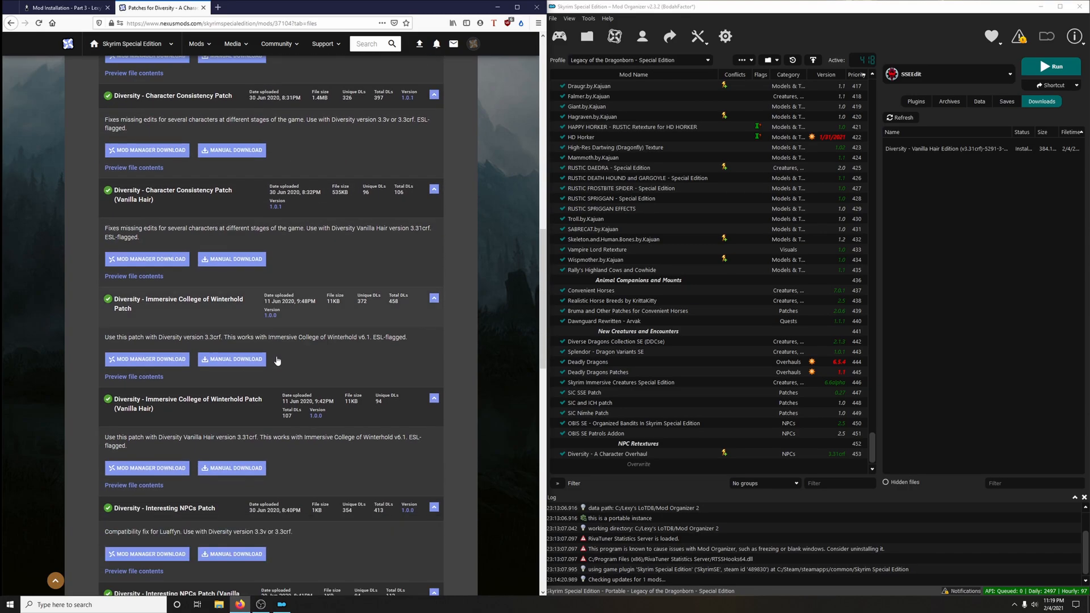
pyautogui.scroll(-5, 276, 356)
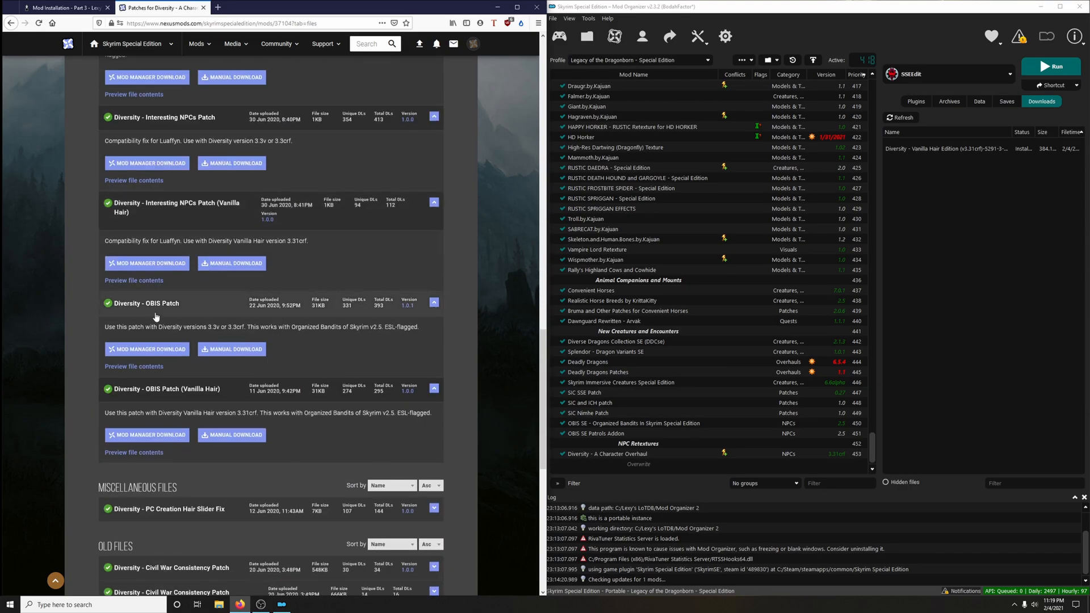
pyautogui.click(162, 434)
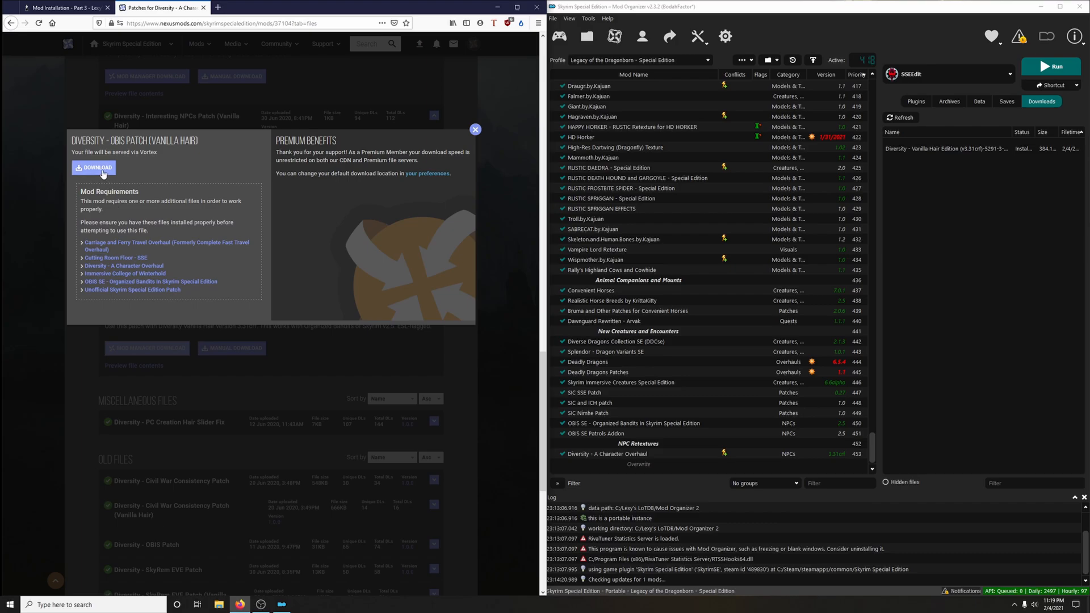
pyautogui.click(203, 7)
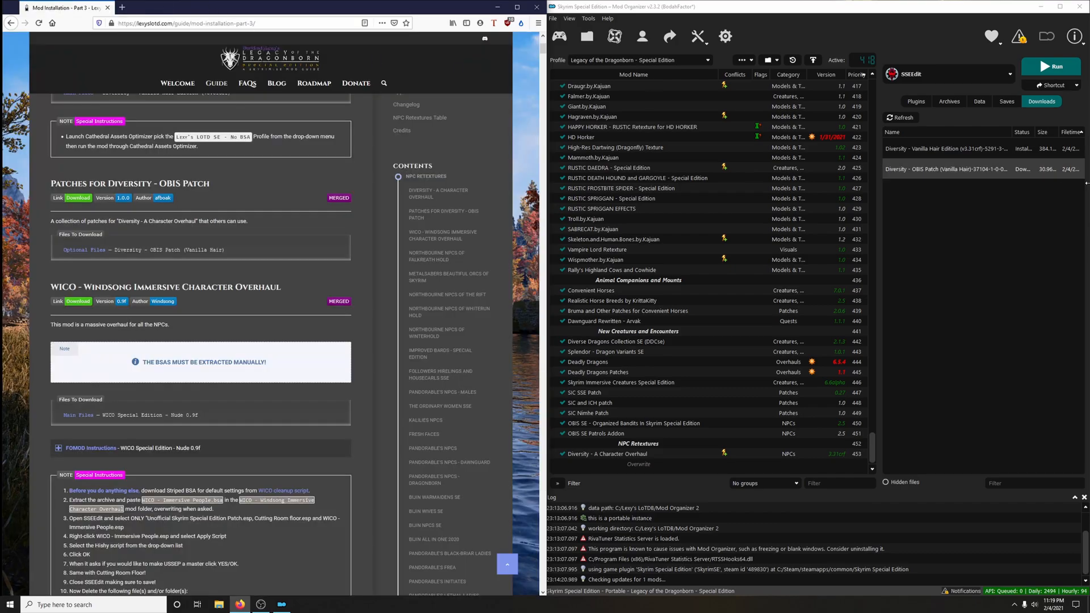
# Install the downloaded OBIS patch under the name "Diversity - OBIS Patch (Vanilla Hair)" and enable it
pyautogui.click(944, 169)
pyautogui.doubleClick(944, 169)
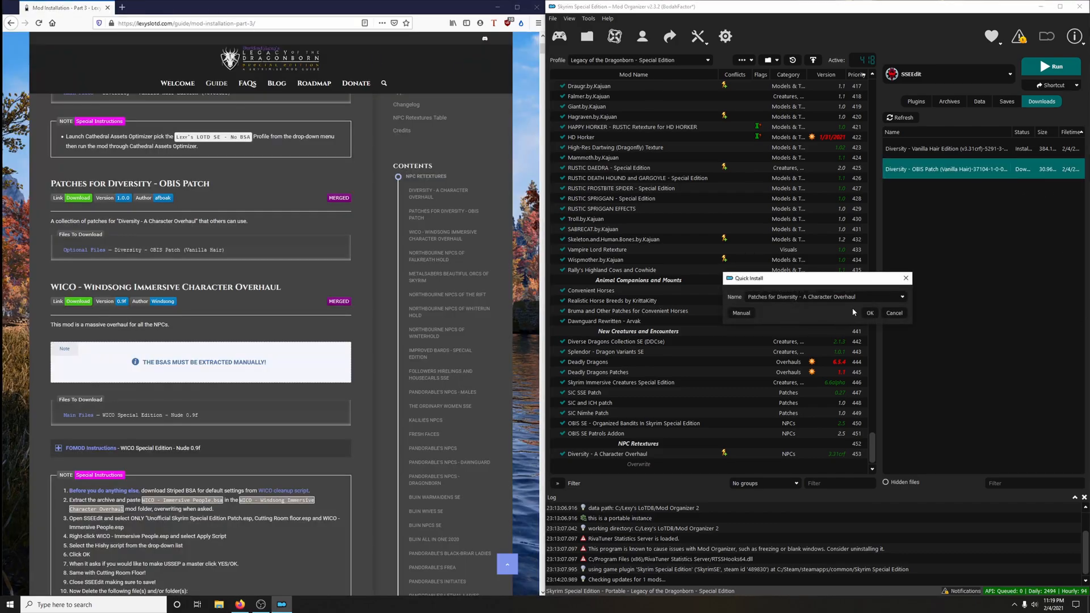
pyautogui.click(903, 298)
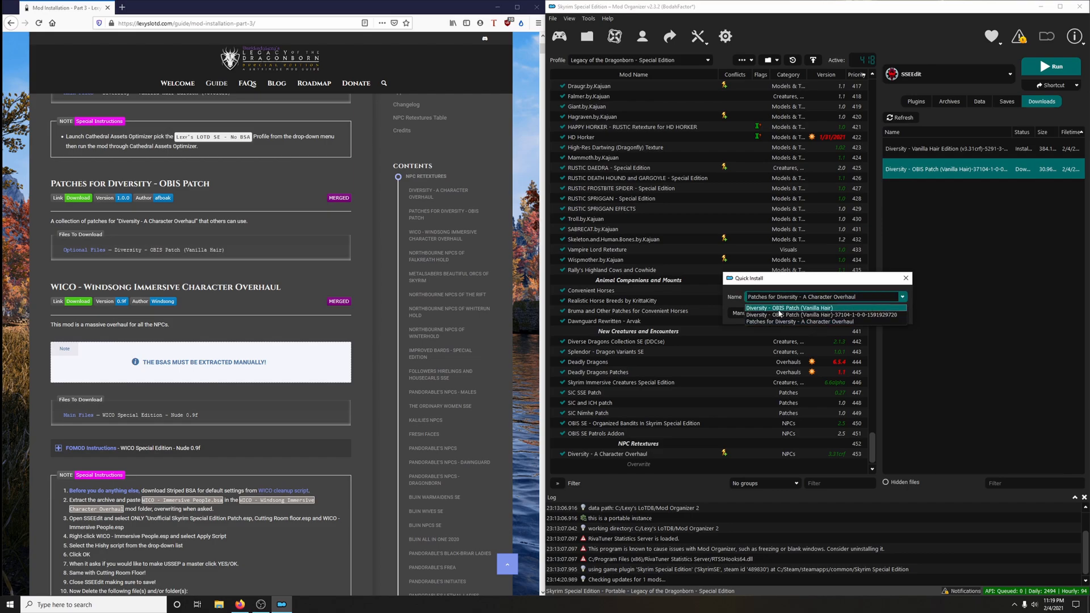
pyautogui.click(816, 308)
pyautogui.click(871, 317)
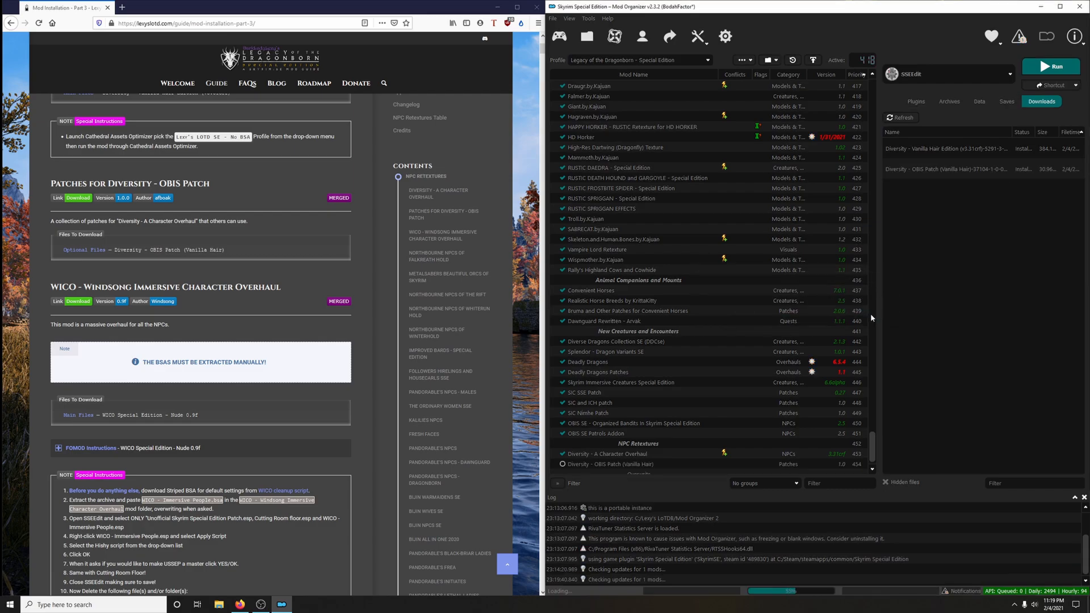
pyautogui.click(564, 465)
# From the guide's WICO entry, download the main file "WICO Special Edition - Nude 0.9f" to the mod manager
pyautogui.scroll(-3, 294, 403)
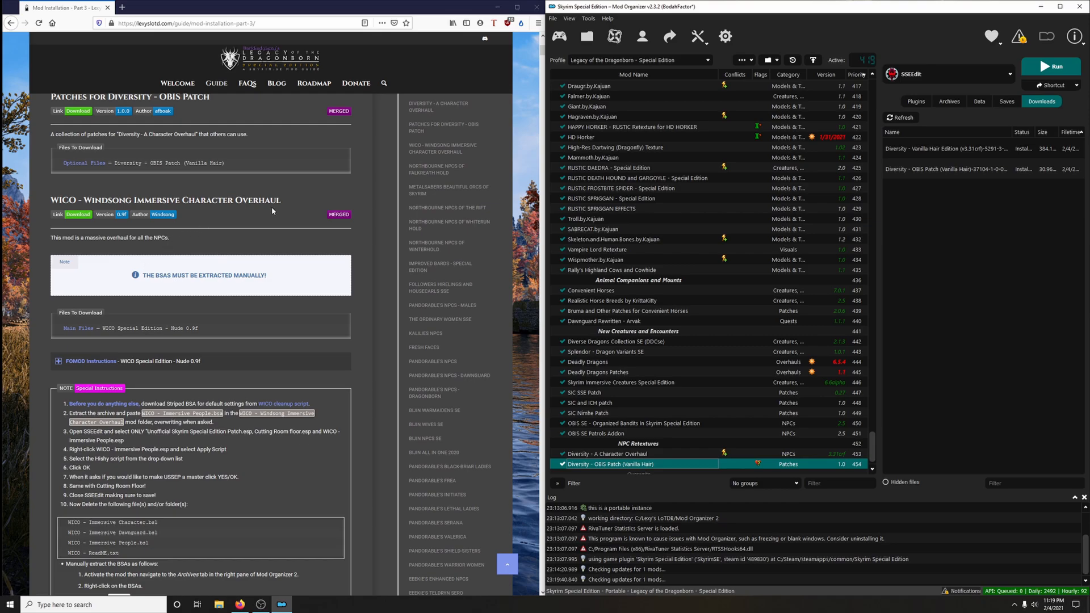
pyautogui.scroll(-2, 233, 313)
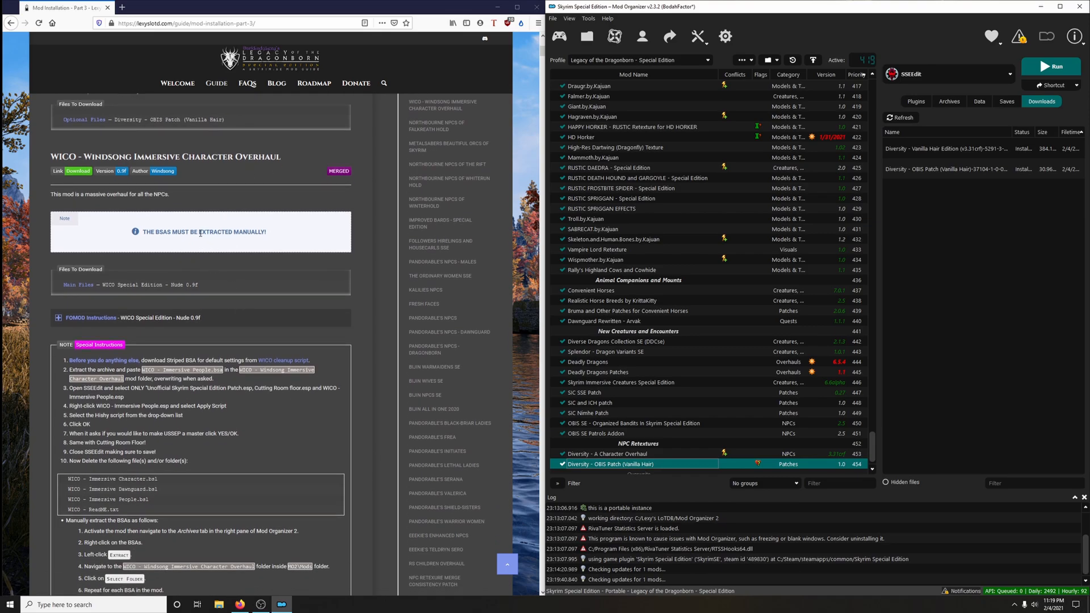
pyautogui.click(78, 172)
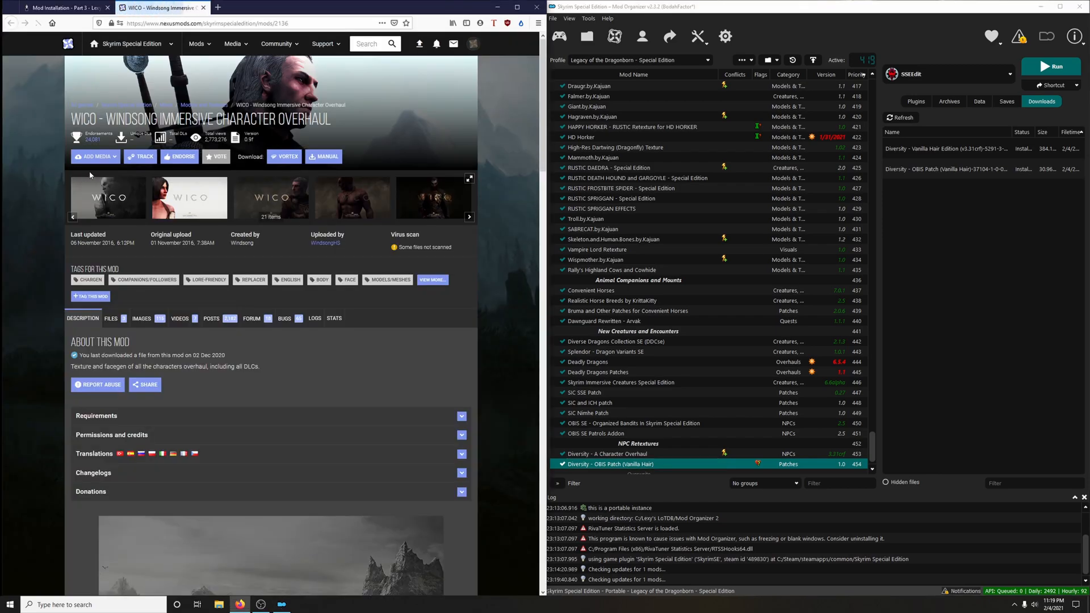
pyautogui.click(69, 11)
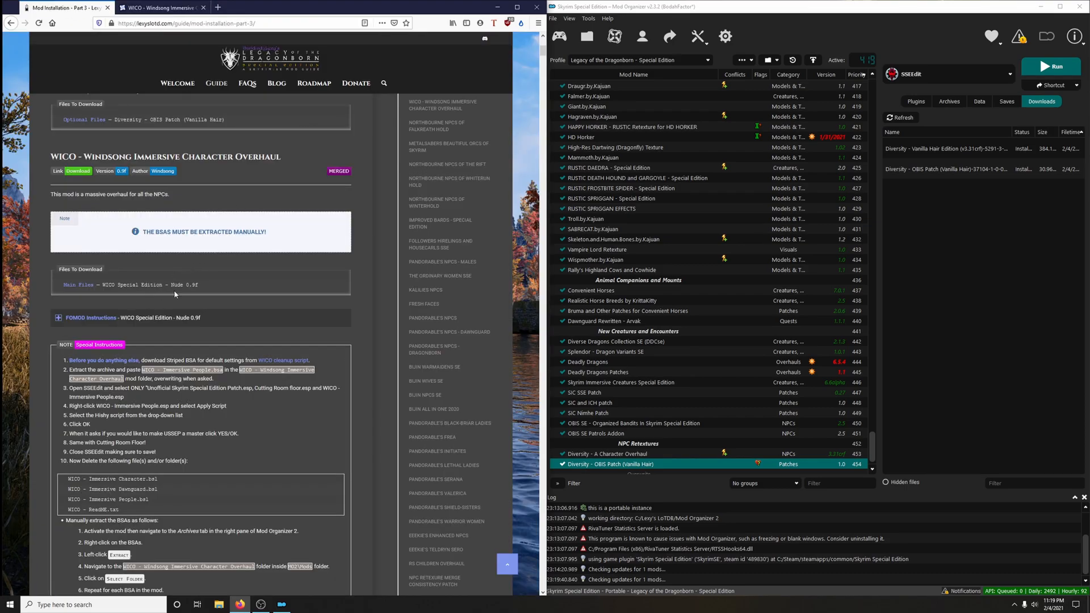
pyautogui.click(161, 11)
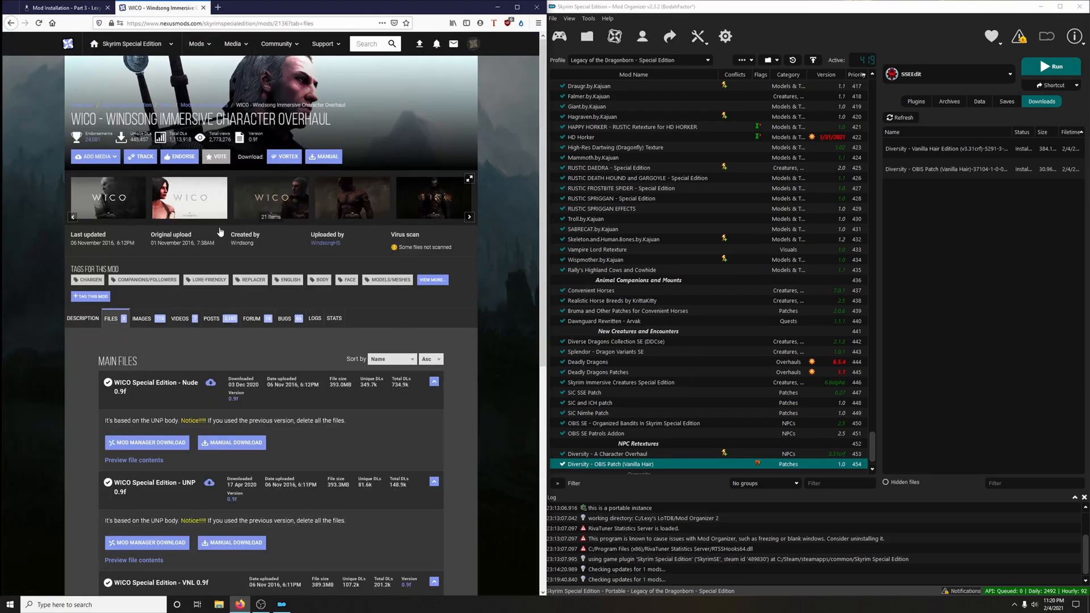
pyautogui.scroll(-2, 218, 376)
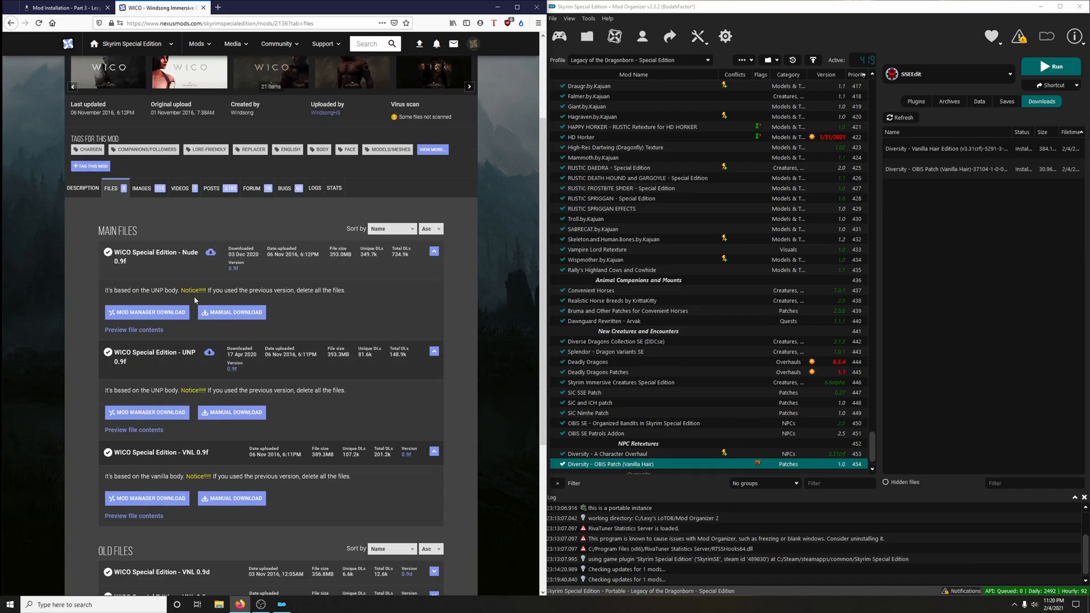
pyautogui.scroll(-1, 170, 265)
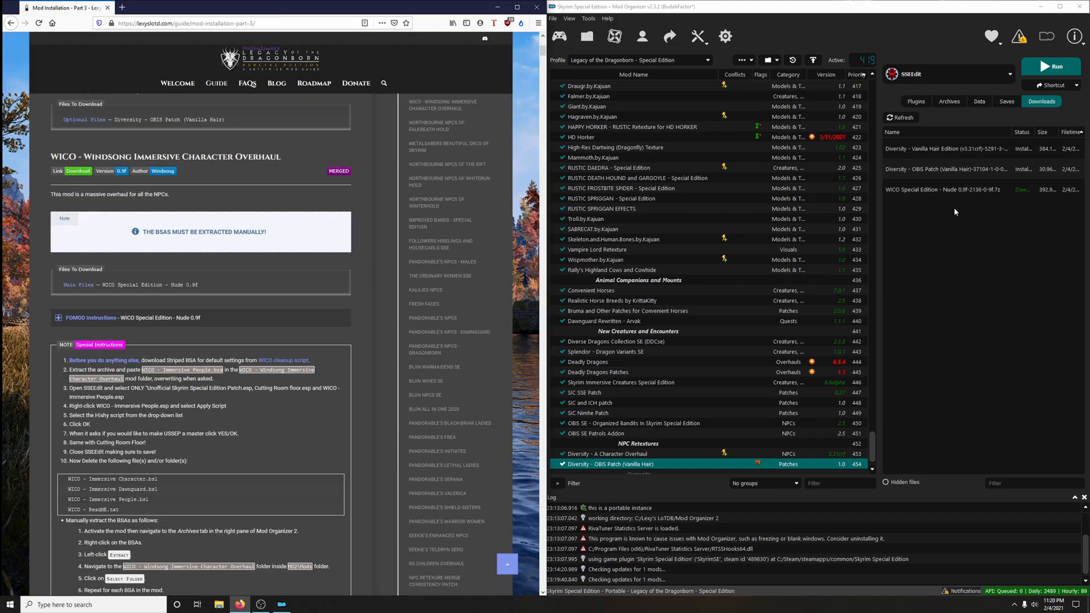
# Start installing the WICO download, expand the guide's FOMOD instructions, and choose the Custom option in the installer
pyautogui.doubleClick(940, 198)
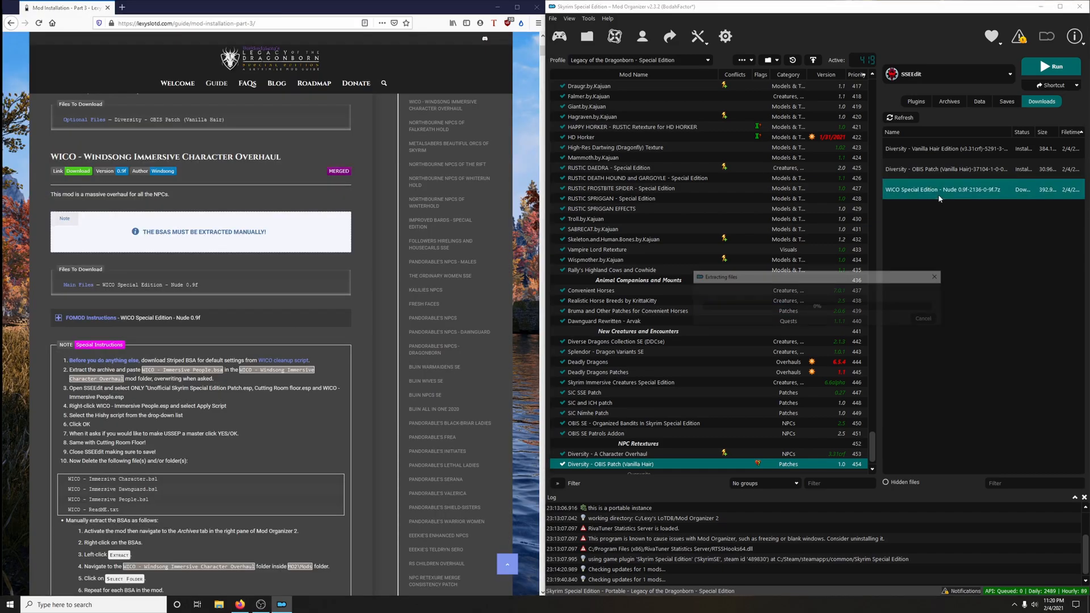
pyautogui.moveTo(623, 198); pyautogui.dragTo(726, 177)
pyautogui.click(326, 318)
pyautogui.scroll(-3, 329, 293)
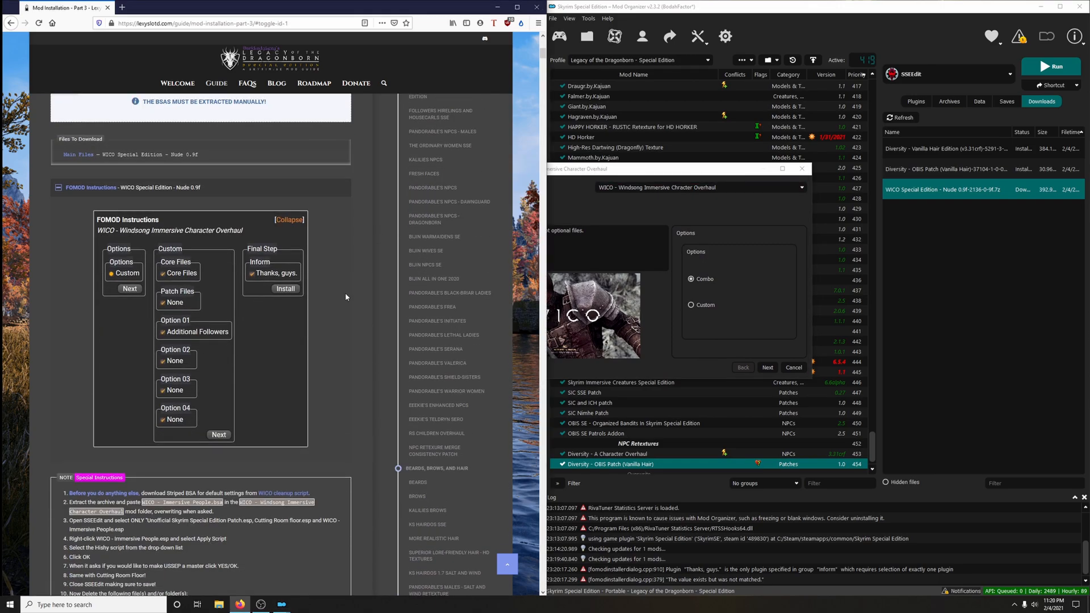
pyautogui.click(669, 175)
pyautogui.moveTo(709, 169); pyautogui.dragTo(746, 150)
pyautogui.click(739, 287)
pyautogui.click(801, 348)
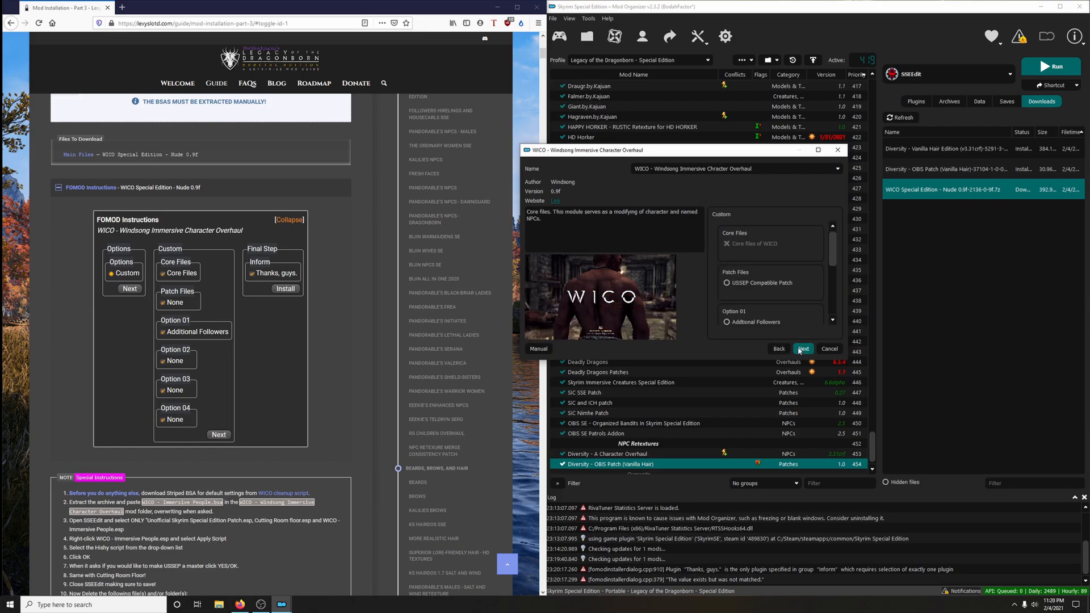
# Select only Additional Followers among the optional WICO components, complete the installation, and decline unpacking the BSAs
pyautogui.moveTo(749, 361); pyautogui.dragTo(750, 562)
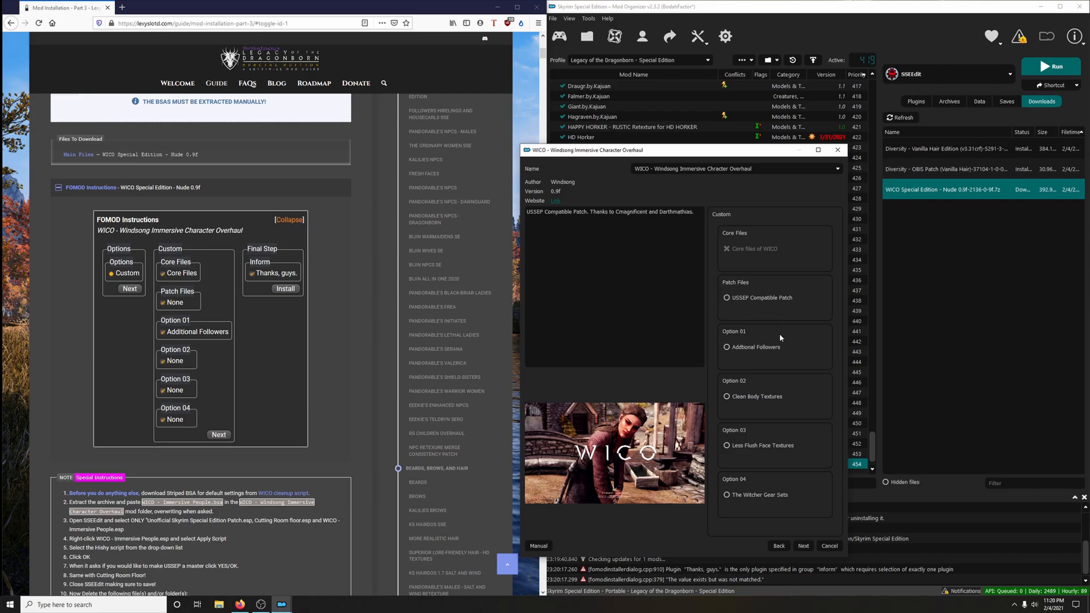
pyautogui.click(754, 349)
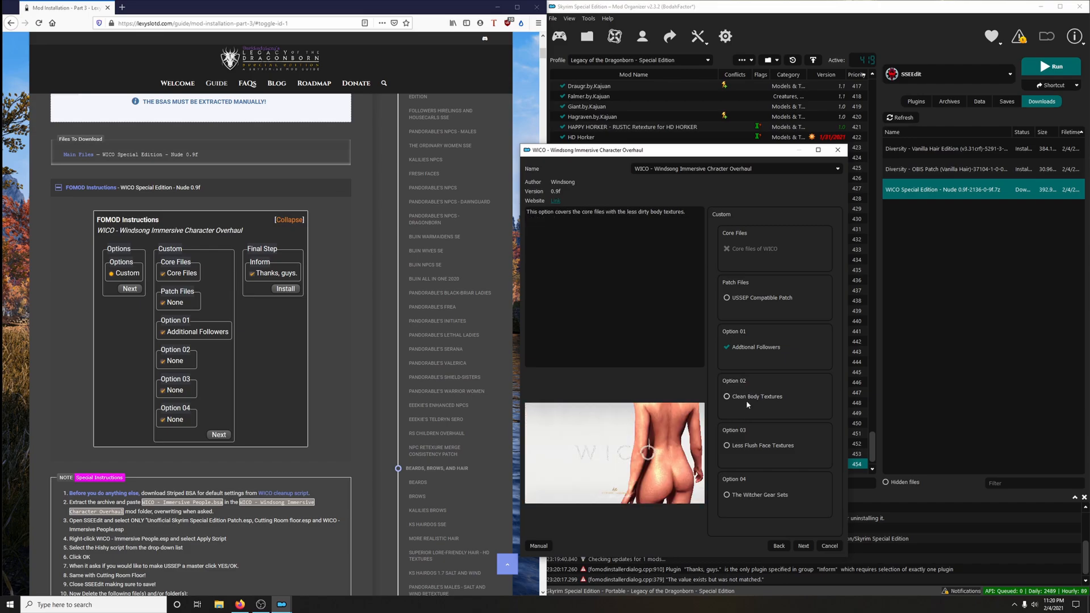
pyautogui.click(804, 545)
pyautogui.click(803, 546)
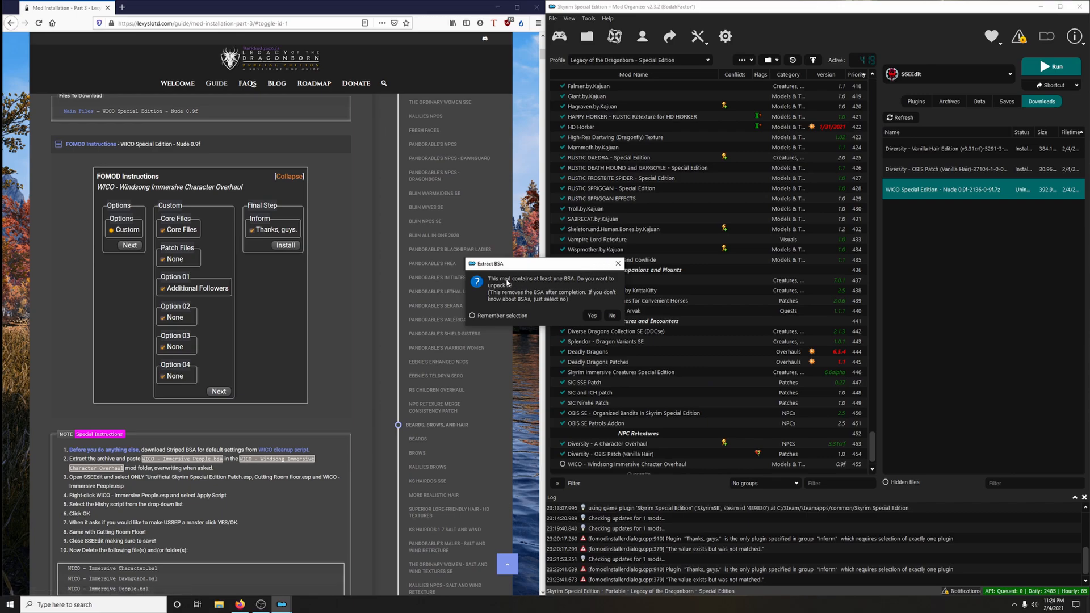
pyautogui.click(612, 316)
# From the WICO cleanup script page, download "Striped BSA for default settings" to the mod manager and close the page
pyautogui.scroll(-1, 637, 335)
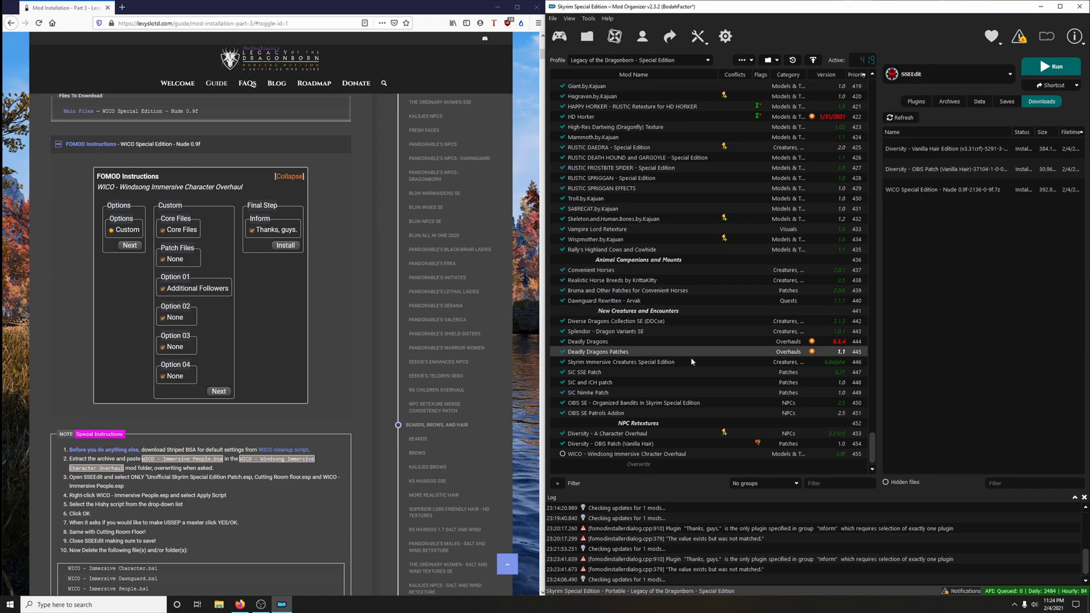
pyautogui.scroll(-2, 368, 397)
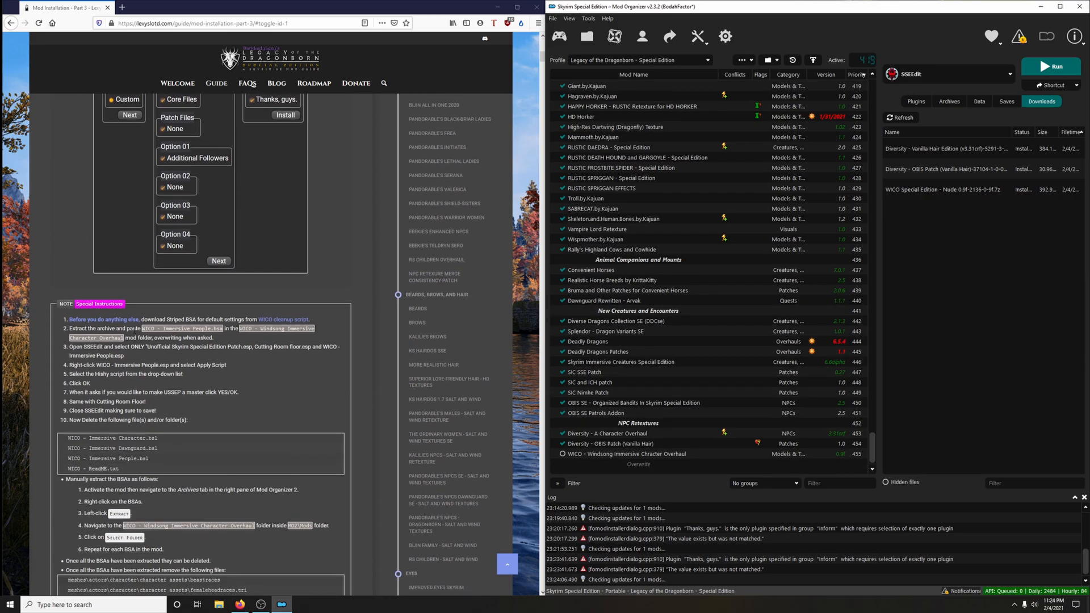
pyautogui.click(272, 321)
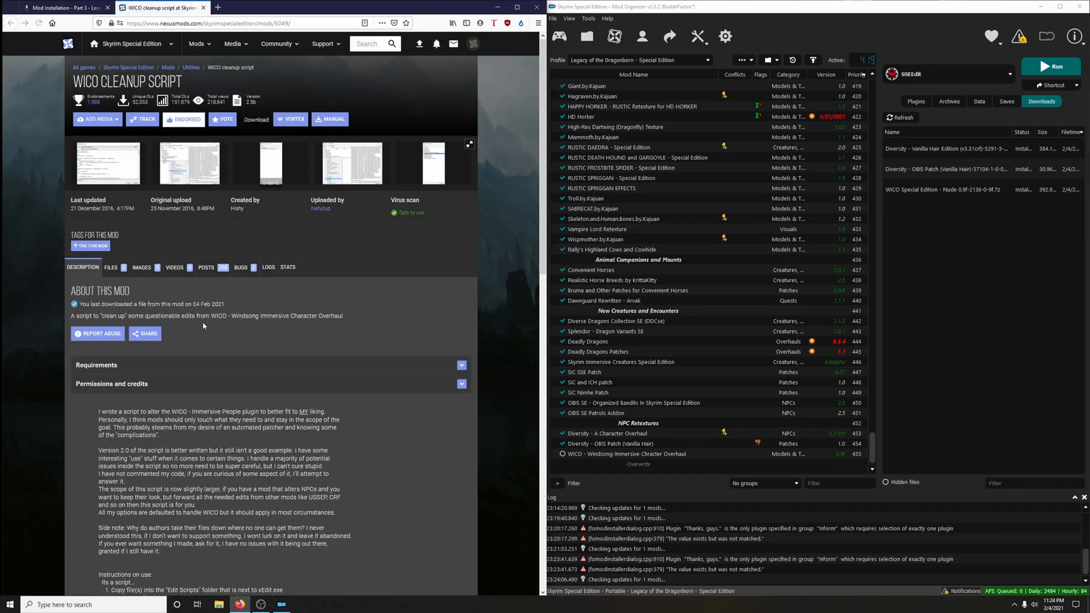
pyautogui.click(122, 268)
pyautogui.scroll(-3, 193, 364)
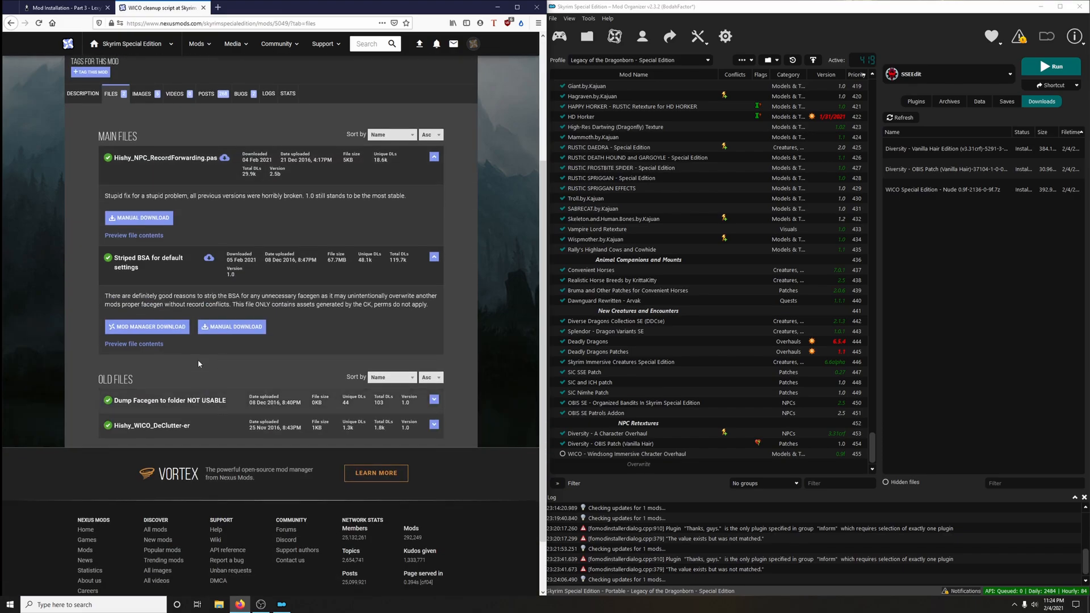
pyautogui.click(183, 331)
pyautogui.click(100, 277)
pyautogui.click(203, 7)
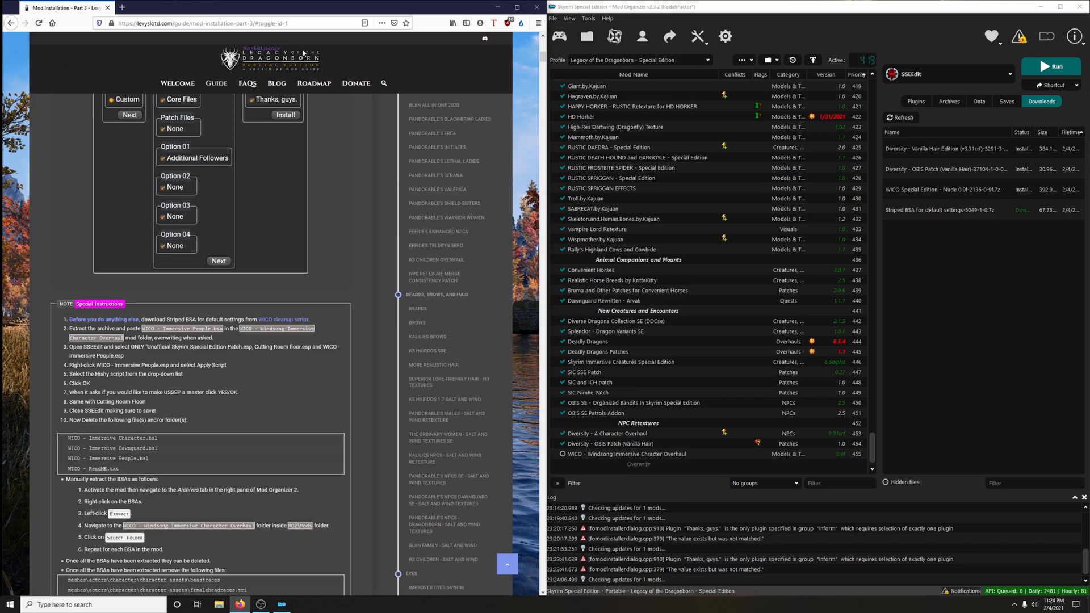
# Copy the name of the installed WICO - Windsong Immersive Chracter Overhaul mod from the mod list without renaming it
pyautogui.scroll(-1, 182, 330)
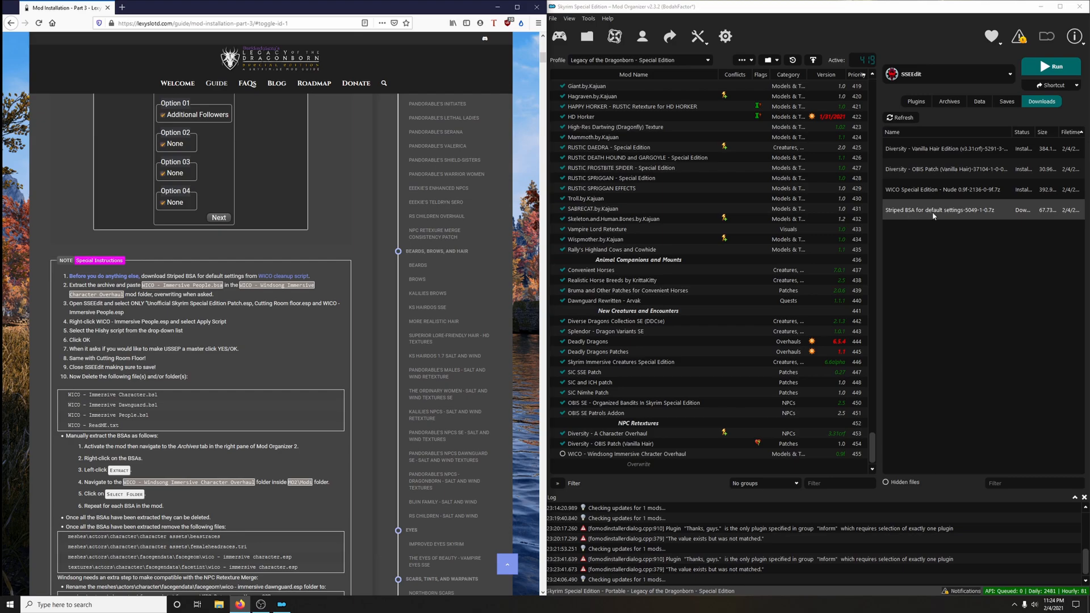
pyautogui.click(611, 457)
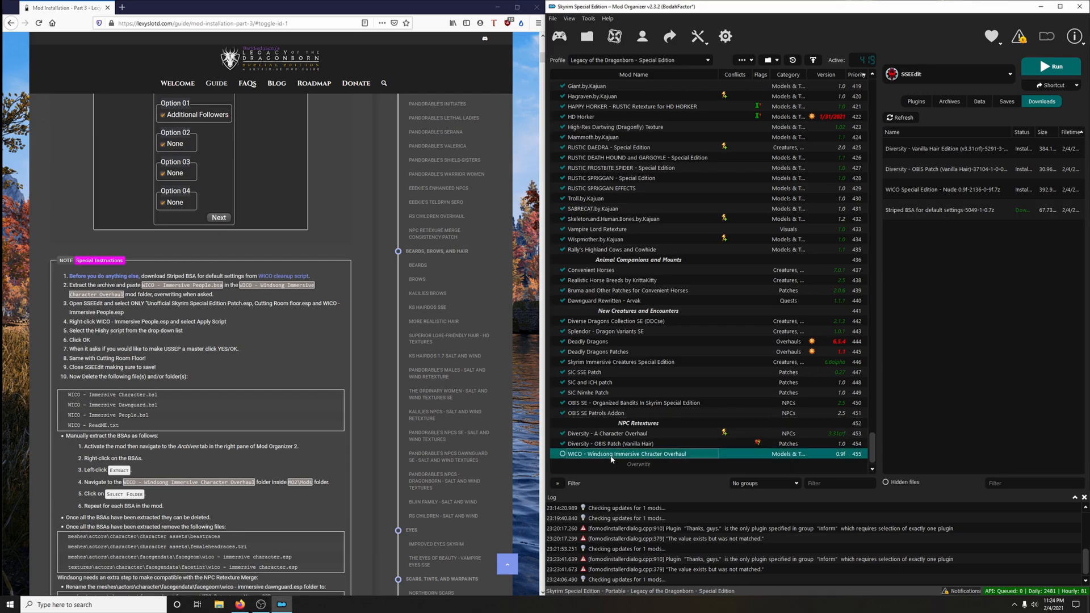
pyautogui.rightClick(612, 458)
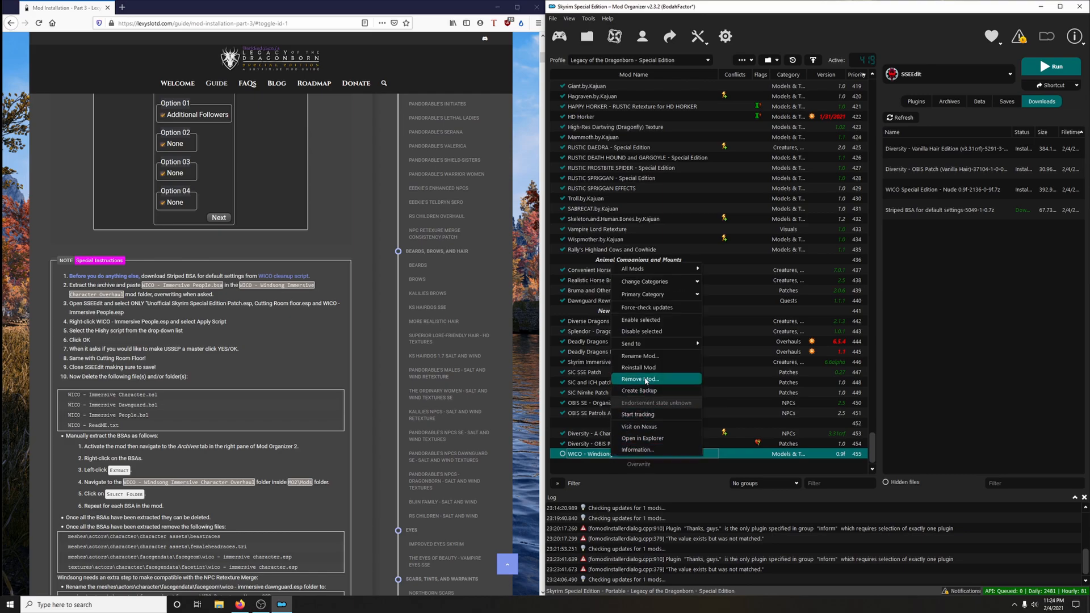
pyautogui.click(641, 356)
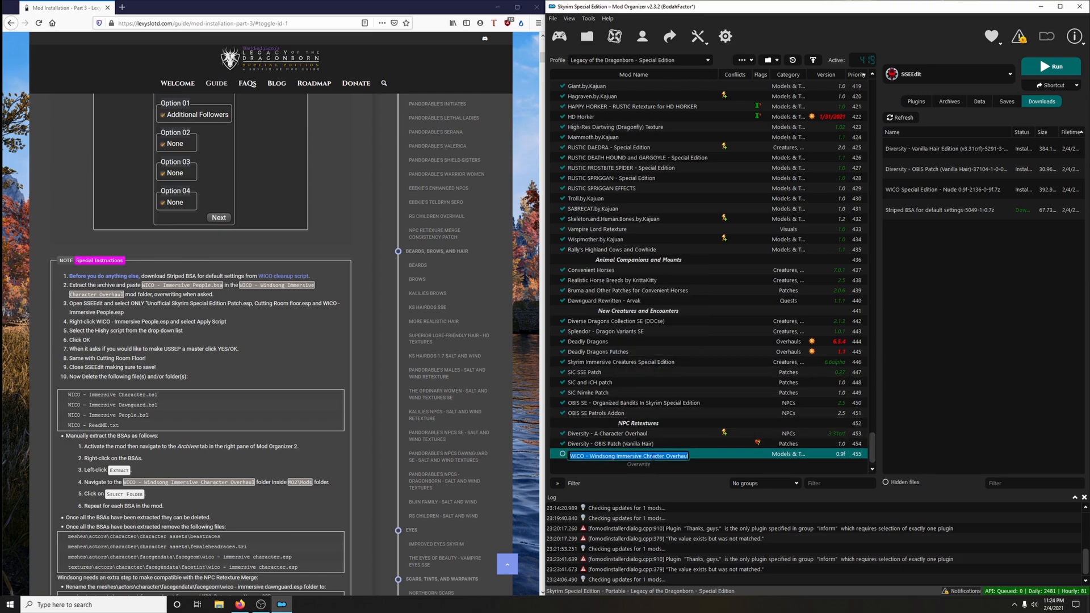
pyautogui.rightClick(654, 458)
pyautogui.click(676, 503)
pyautogui.click(663, 444)
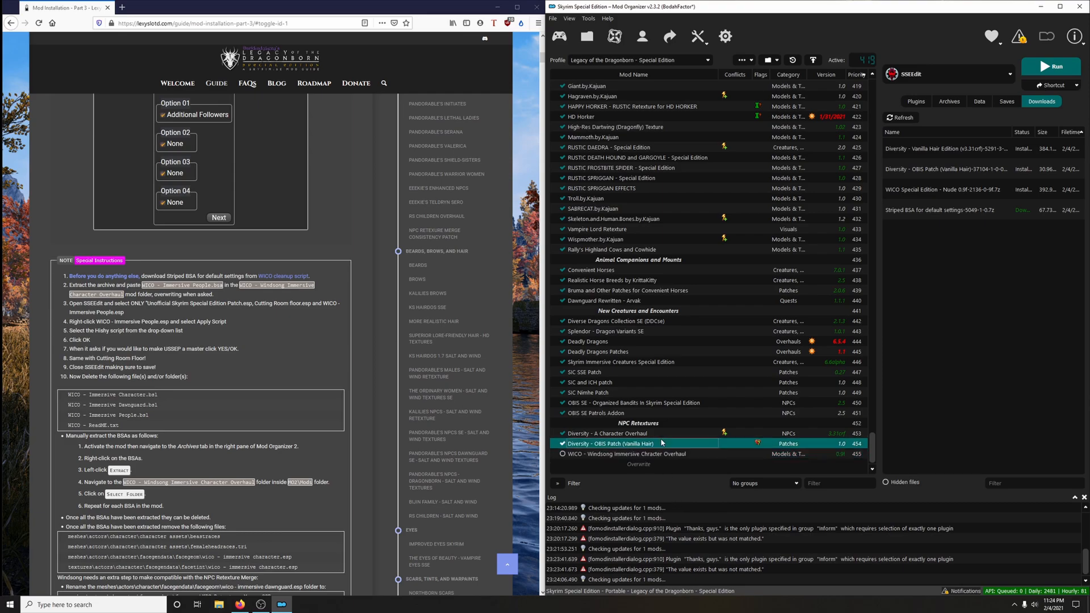
# Start installing the "Striped BSA for default settings" download under the copied name "WICO - Windsong Immersive Chracter Overhaul"
pyautogui.doubleClick(922, 214)
pyautogui.moveTo(809, 298); pyautogui.dragTo(757, 303)
pyautogui.rightClick(778, 298)
pyautogui.click(812, 349)
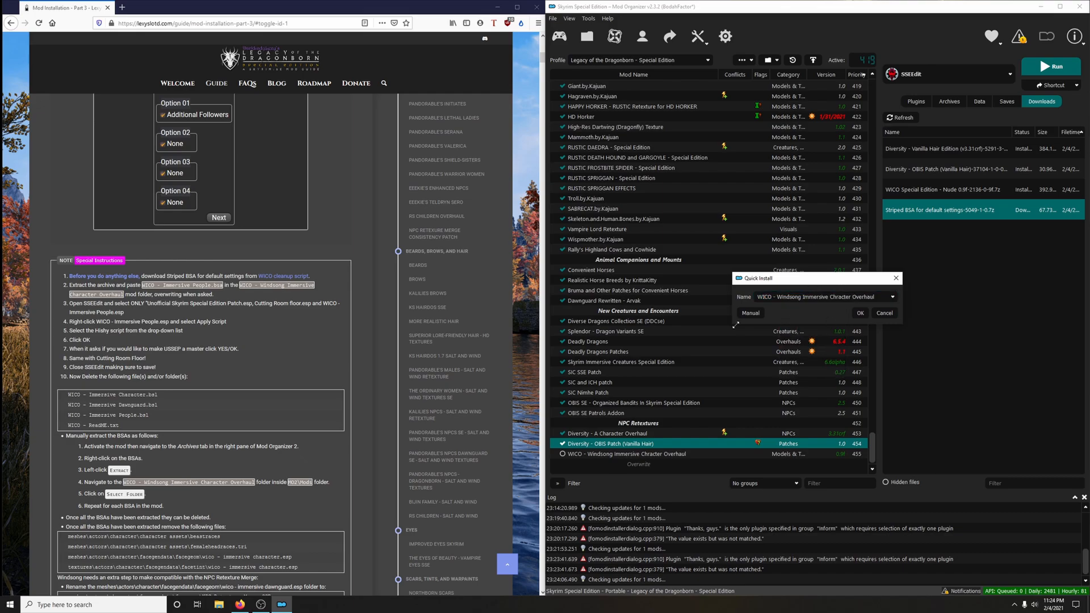
# Check the archive contents in the manual installer, merge them into the existing WICO mod, and decline unpacking the BSA
pyautogui.click(749, 314)
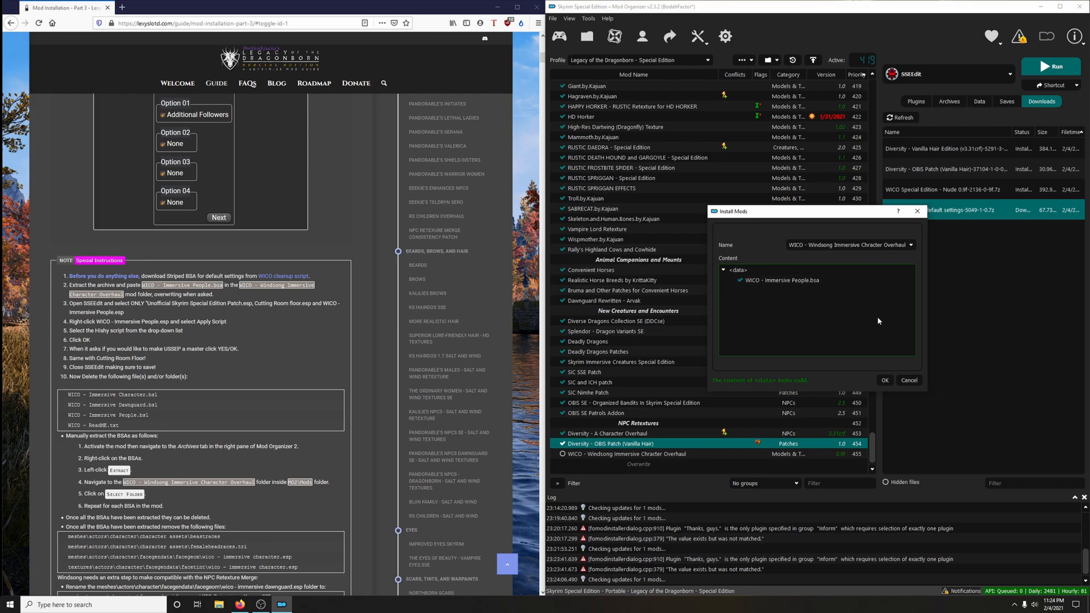
pyautogui.click(884, 380)
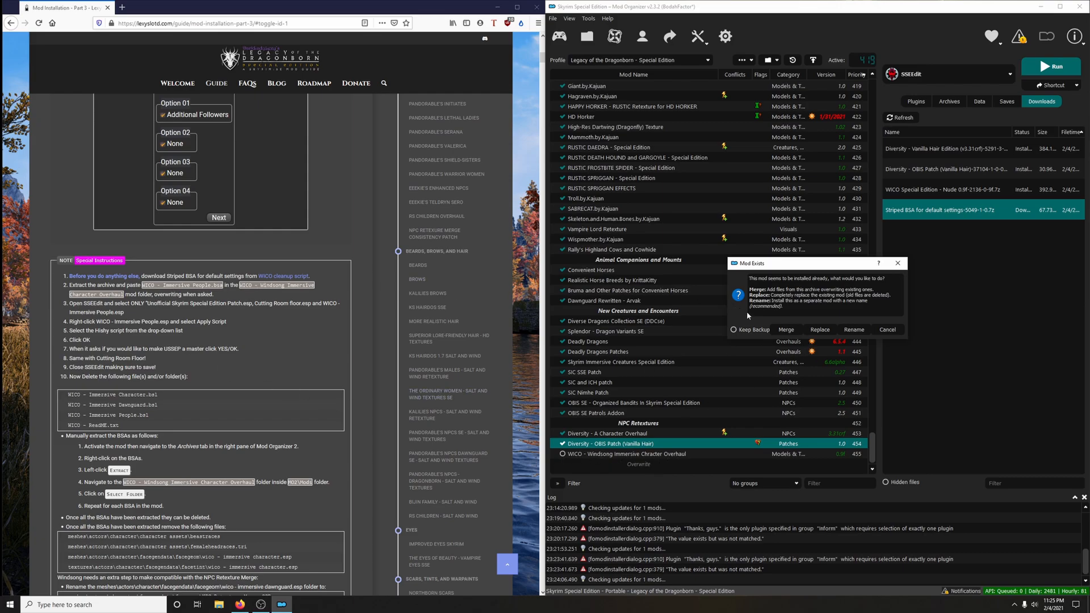
pyautogui.click(786, 329)
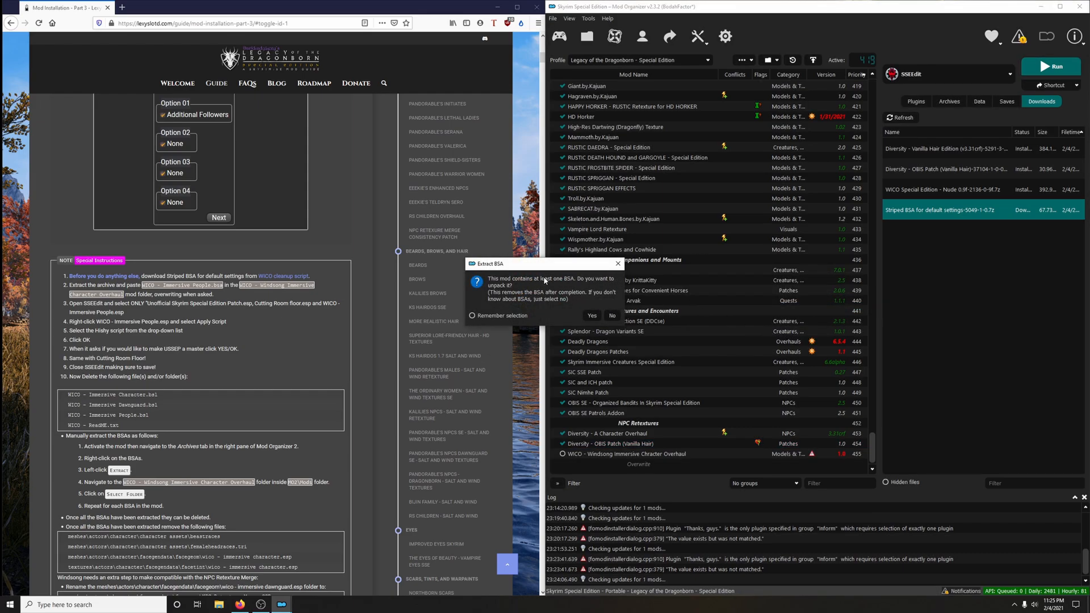
pyautogui.click(612, 316)
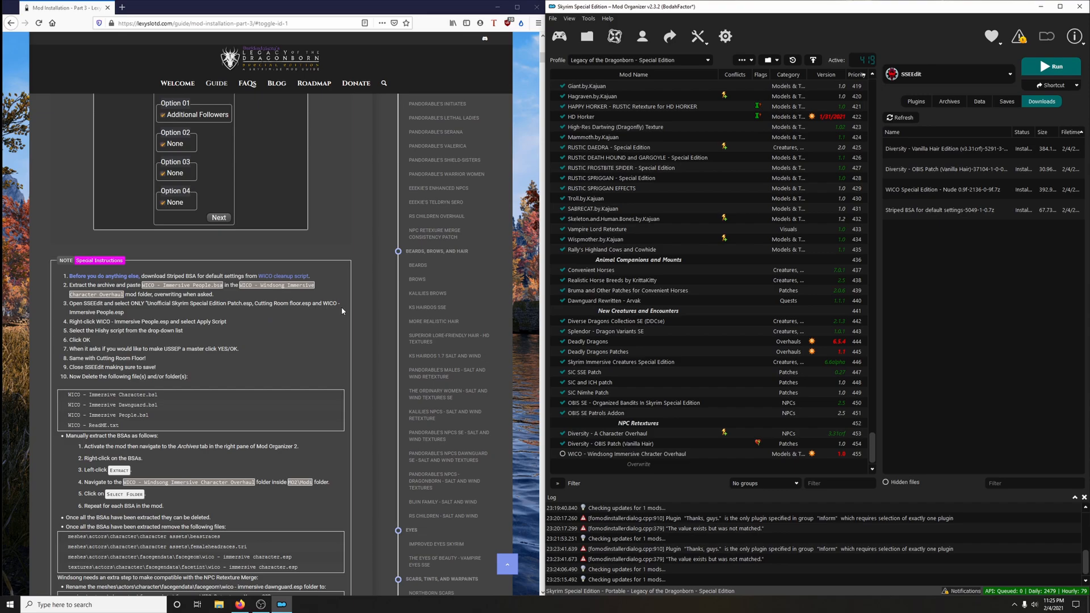
# Enable the WICO mod, then launch SSEEdit and deselect every plugin in its module selection
pyautogui.click(562, 455)
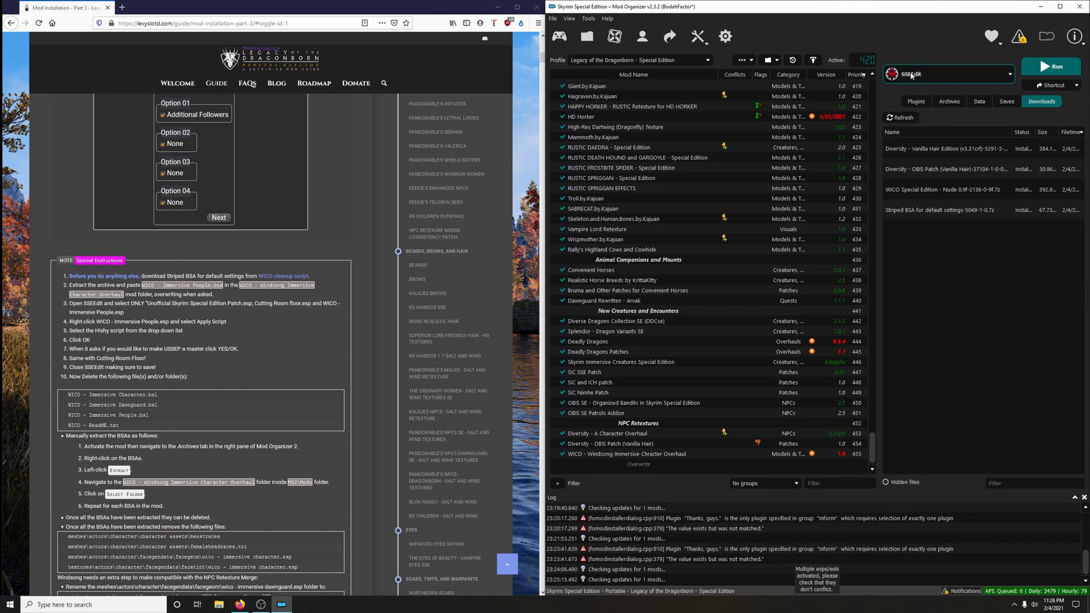
pyautogui.click(1051, 67)
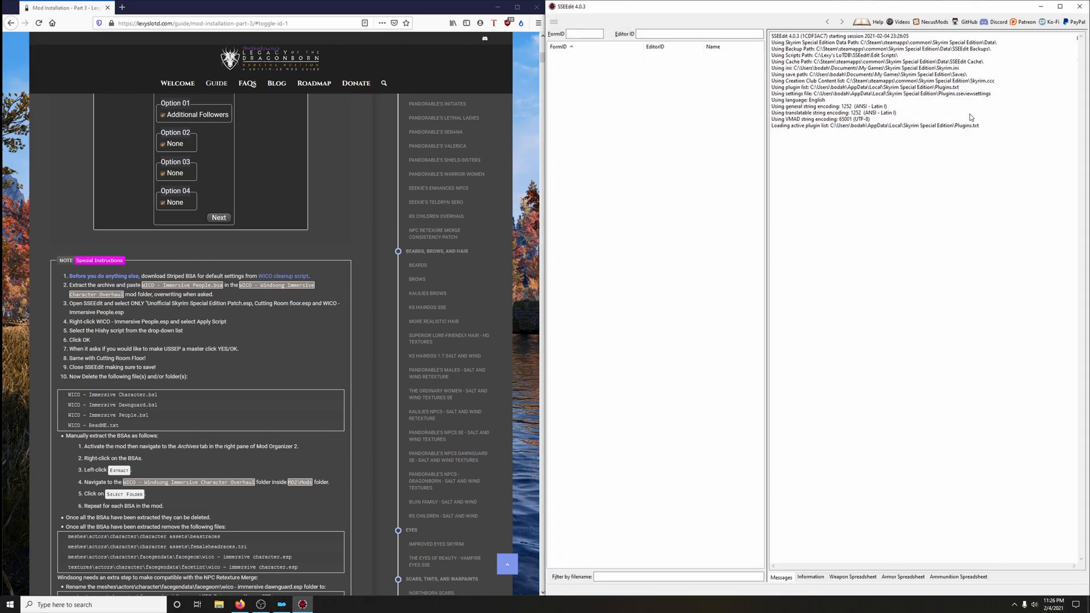
pyautogui.rightClick(782, 280)
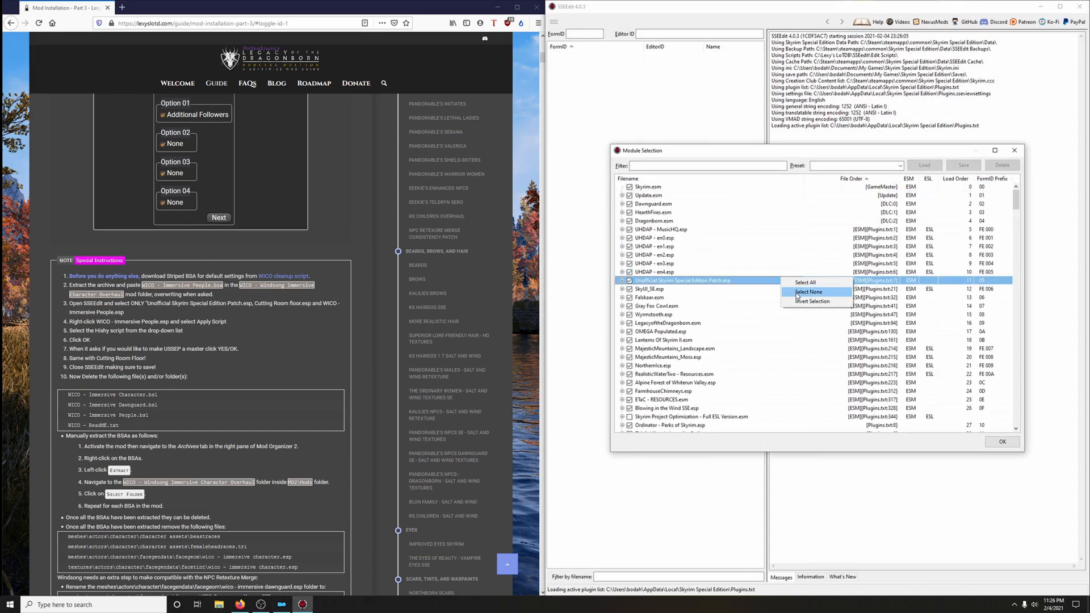
pyautogui.click(797, 296)
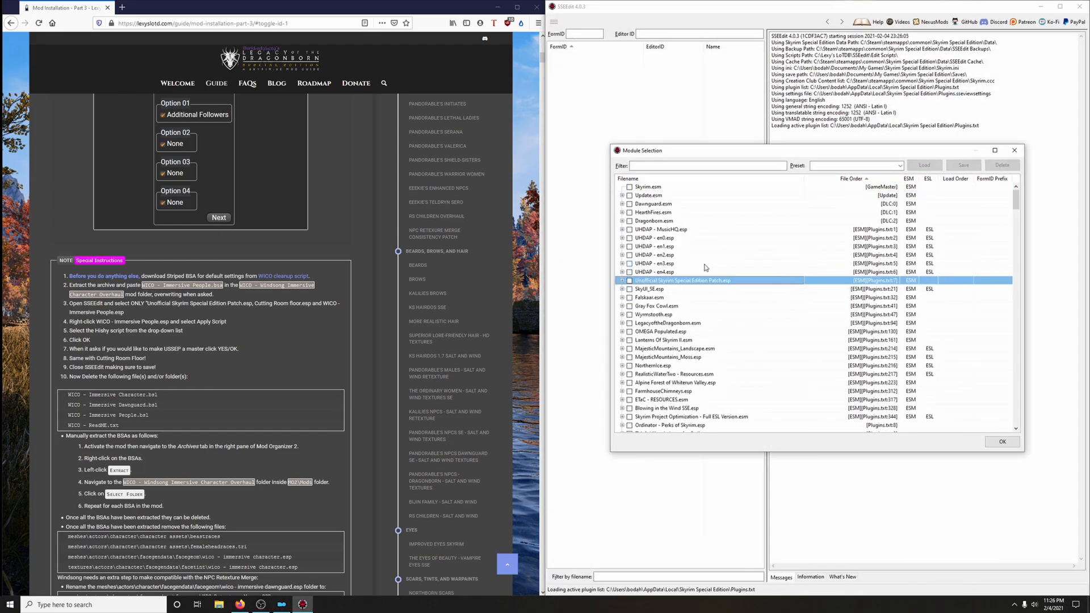
# Load only Unofficial Skyrim Special Edition Patch.esp, Cutting Room Floor.esp, and WICO - Immersive People.esp in SSEEdit
pyautogui.click(681, 165)
pyautogui.write('un')
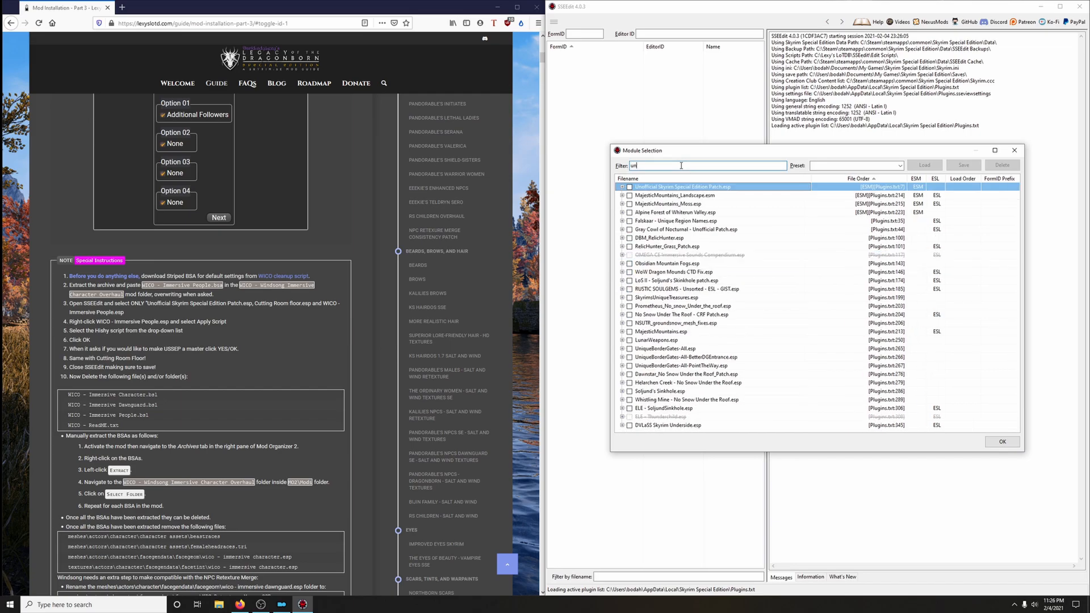
pyautogui.write('of')
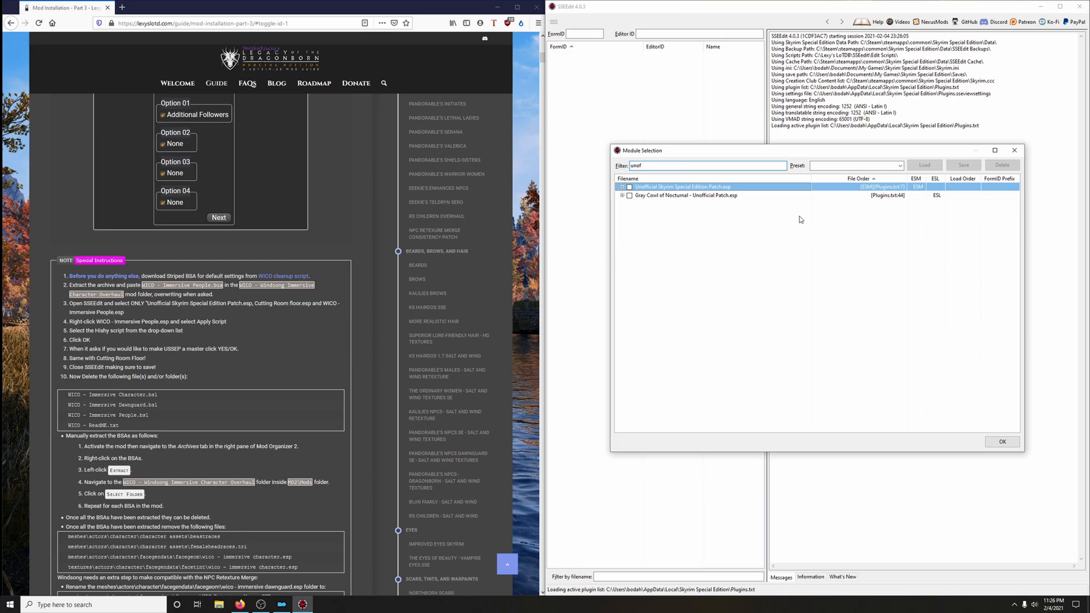
pyautogui.click(630, 187)
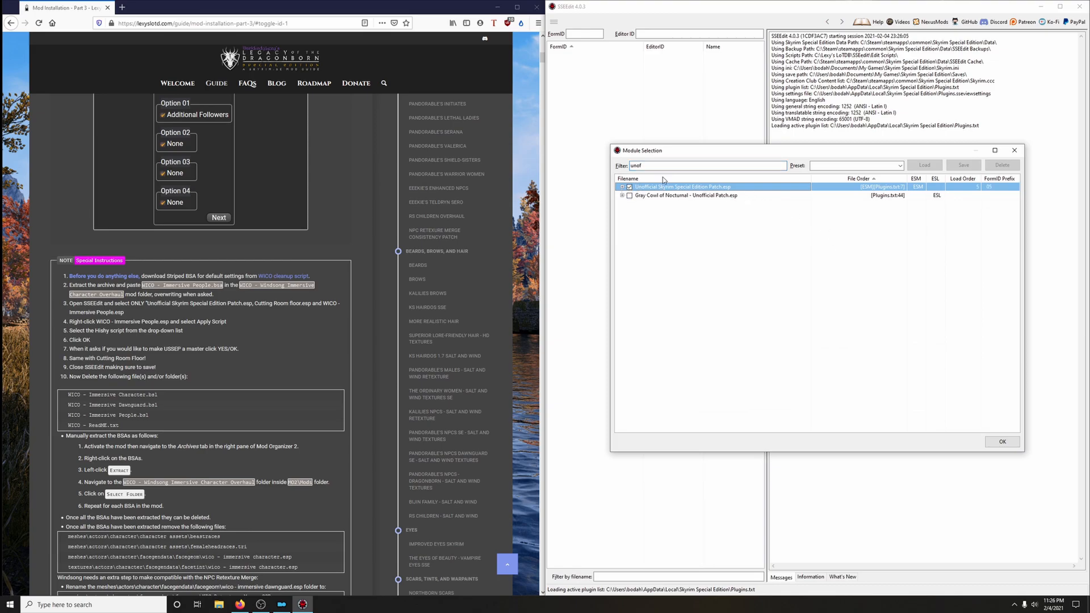
pyautogui.write('cutt')
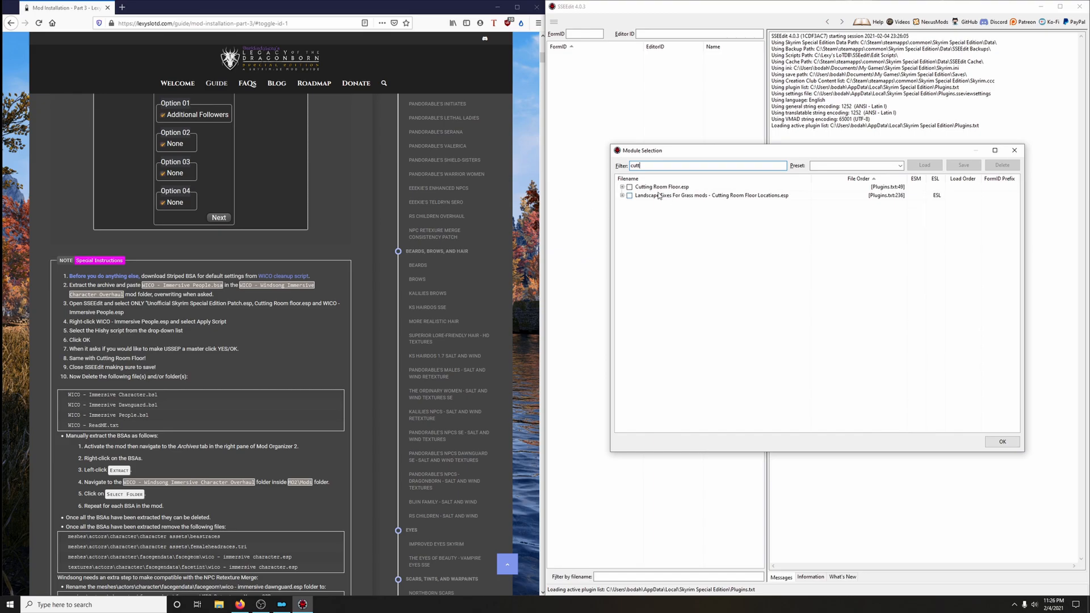
pyautogui.click(630, 186)
pyautogui.press('BackSpace')
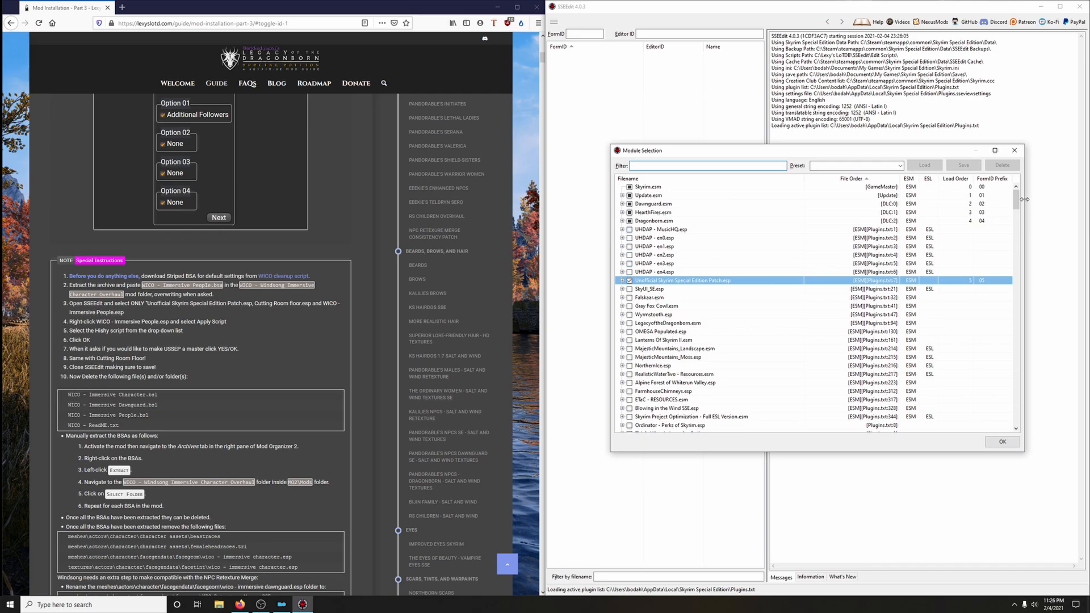
pyautogui.moveTo(1015, 199); pyautogui.dragTo(1016, 420)
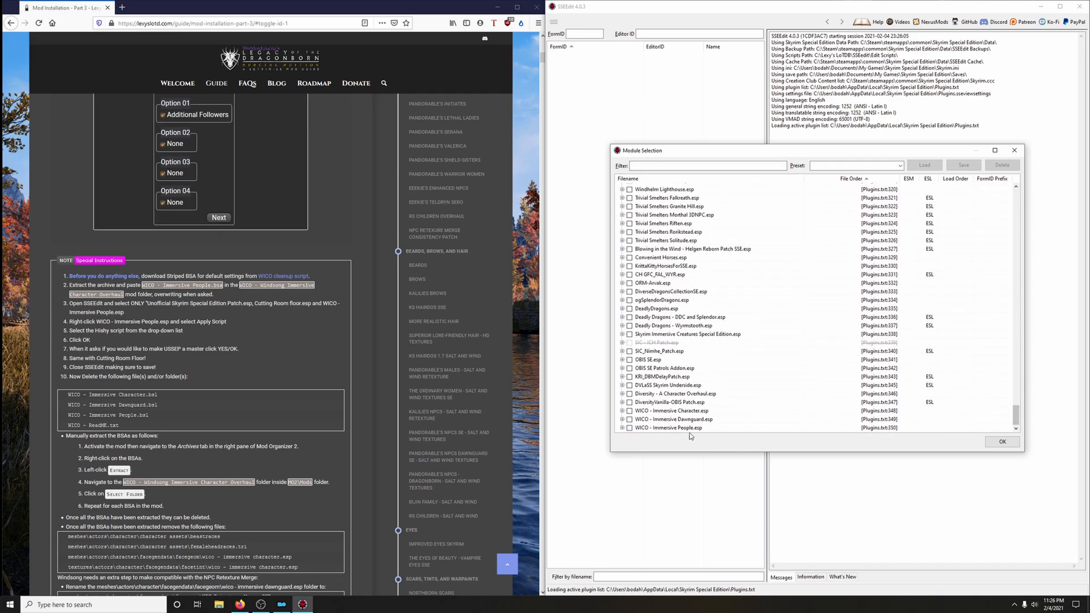
pyautogui.click(630, 429)
pyautogui.click(1003, 442)
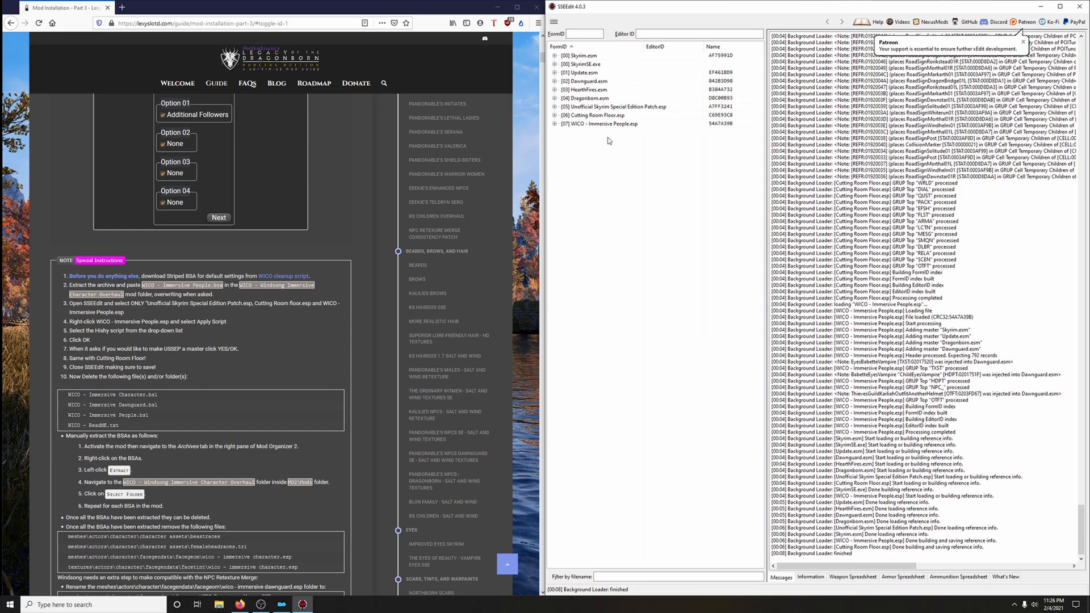
# Apply the Hishy_NPC_RecordForwarding script to WICO - Immersive People.esp
pyautogui.rightClick(592, 126)
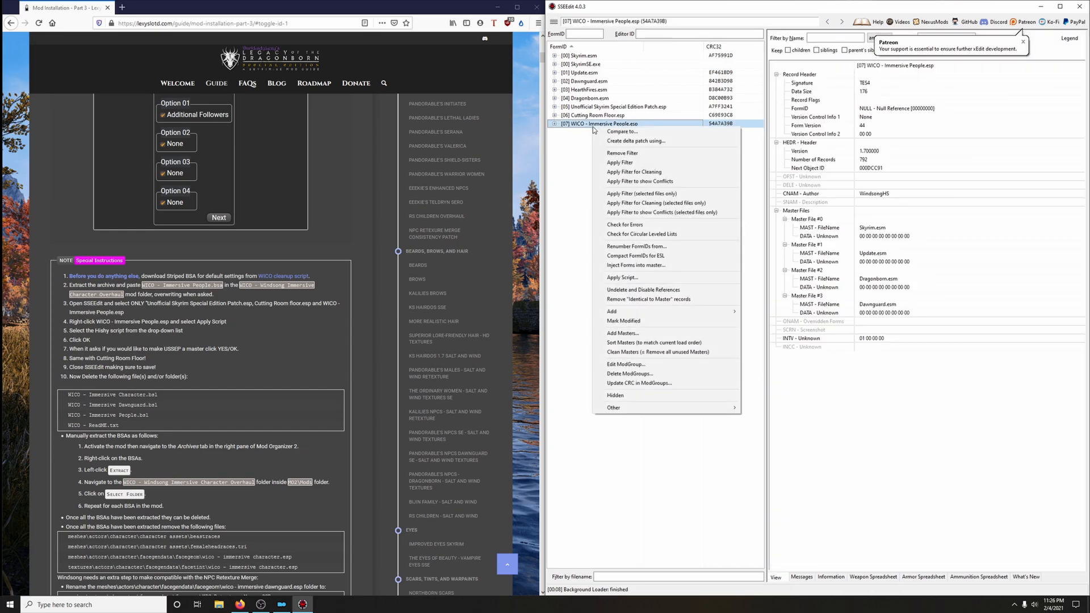
pyautogui.click(636, 278)
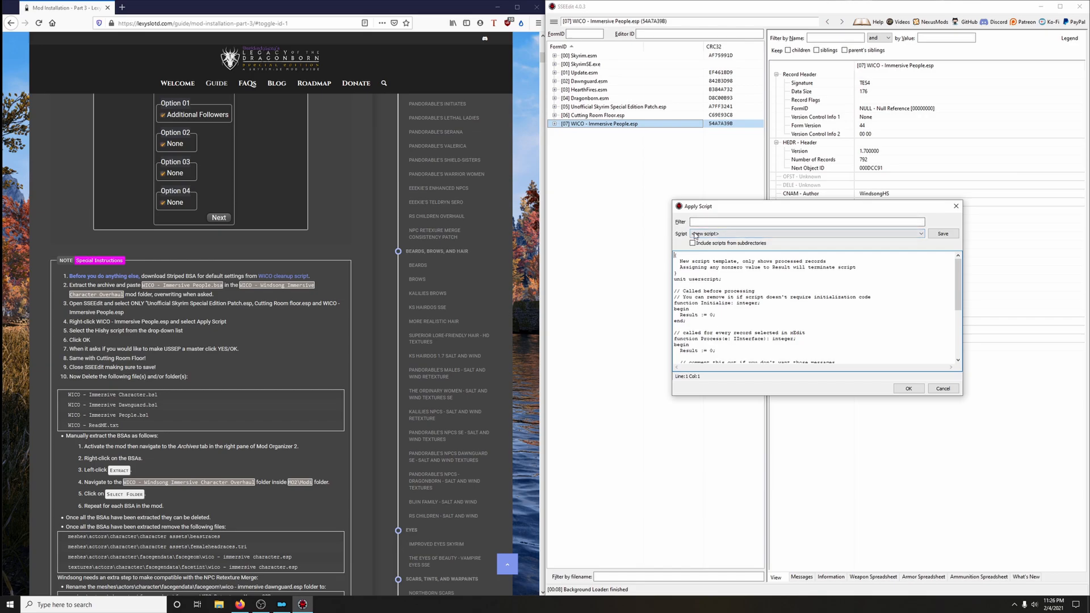
pyautogui.click(727, 234)
pyautogui.scroll(-5, 753, 319)
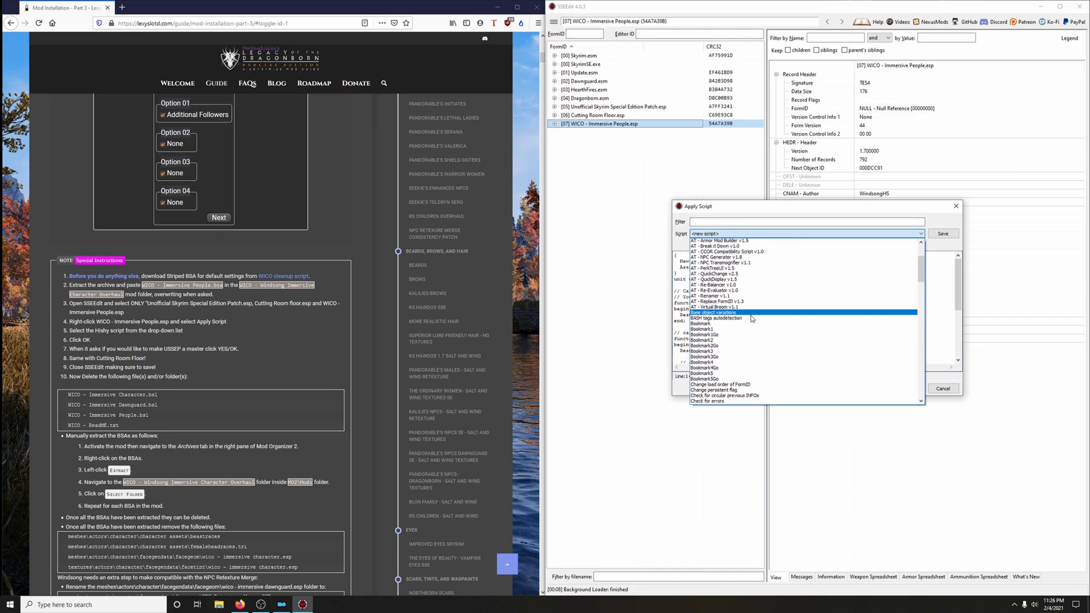
pyautogui.scroll(-10, 753, 319)
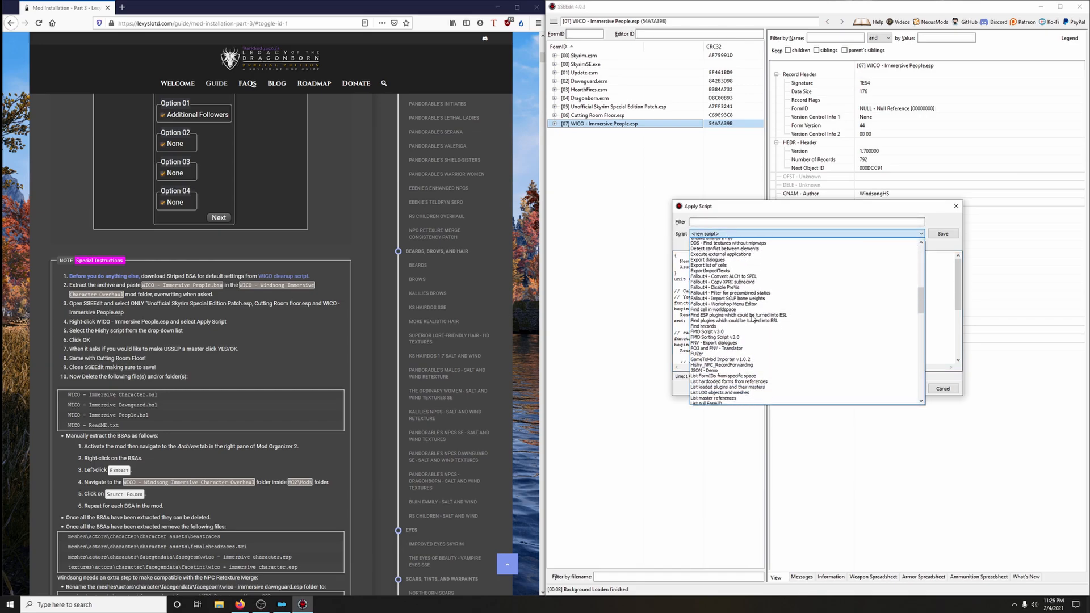
pyautogui.scroll(-1, 753, 320)
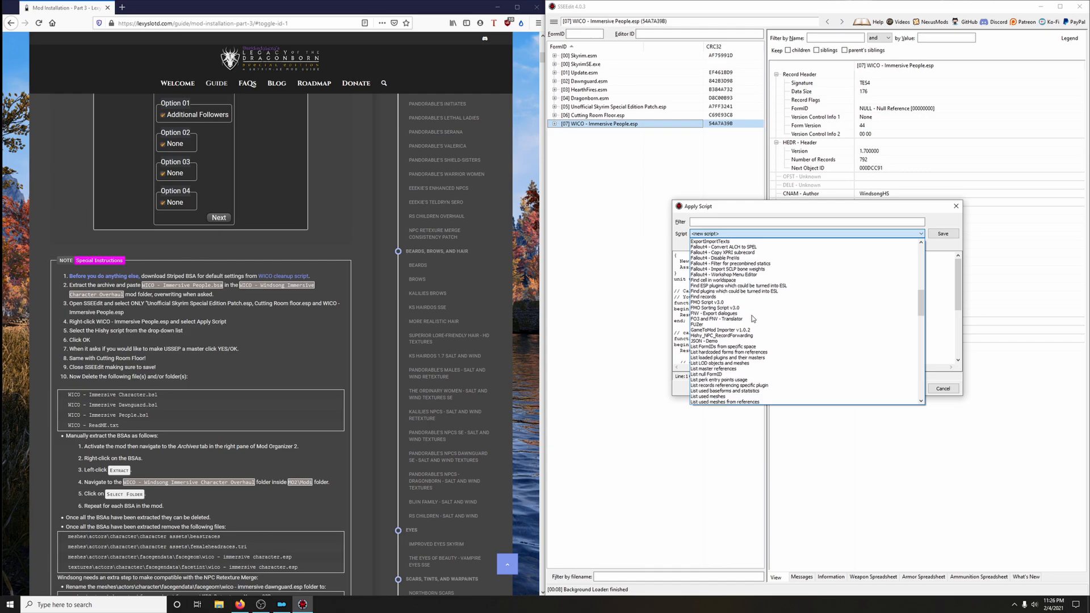
pyautogui.click(719, 336)
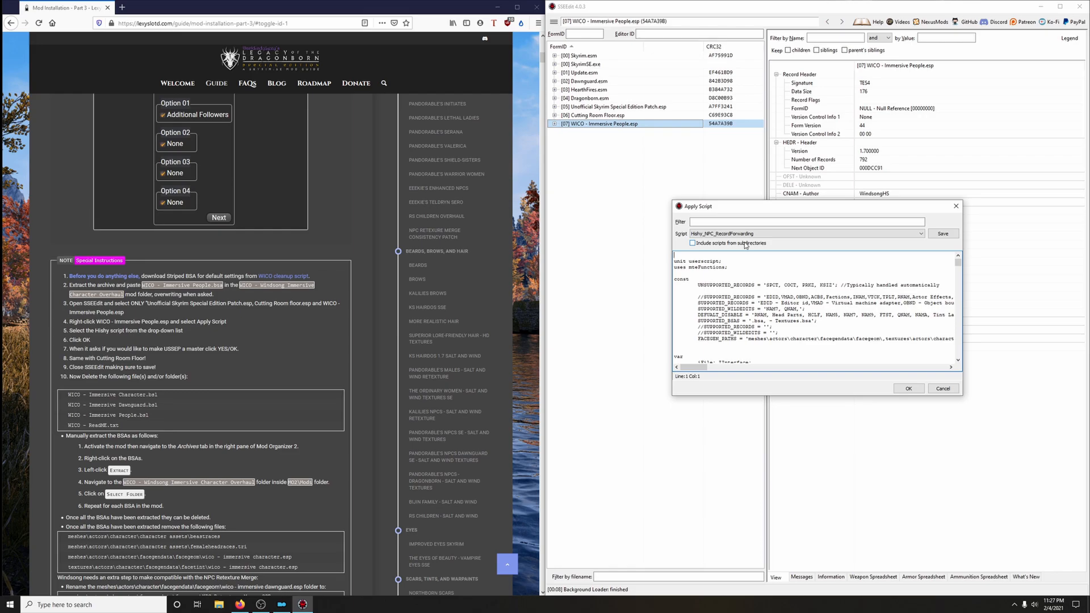
pyautogui.click(908, 388)
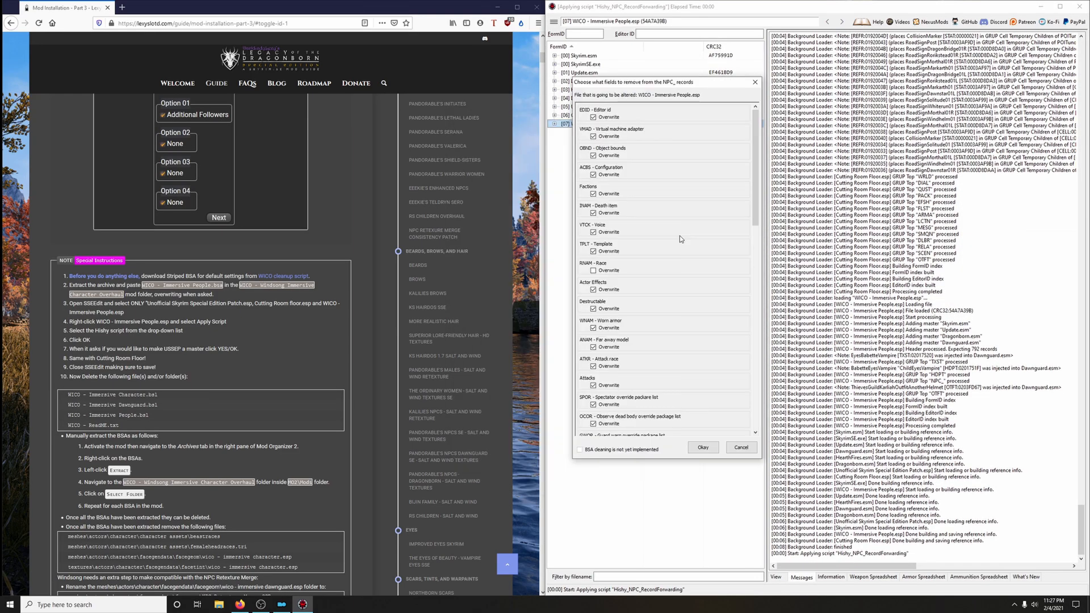
# Accept the script's default NPC record fields and agree to add Unofficial Skyrim Special Edition Patch.esp and Cutting Room Floor.esp as masters
pyautogui.click(702, 448)
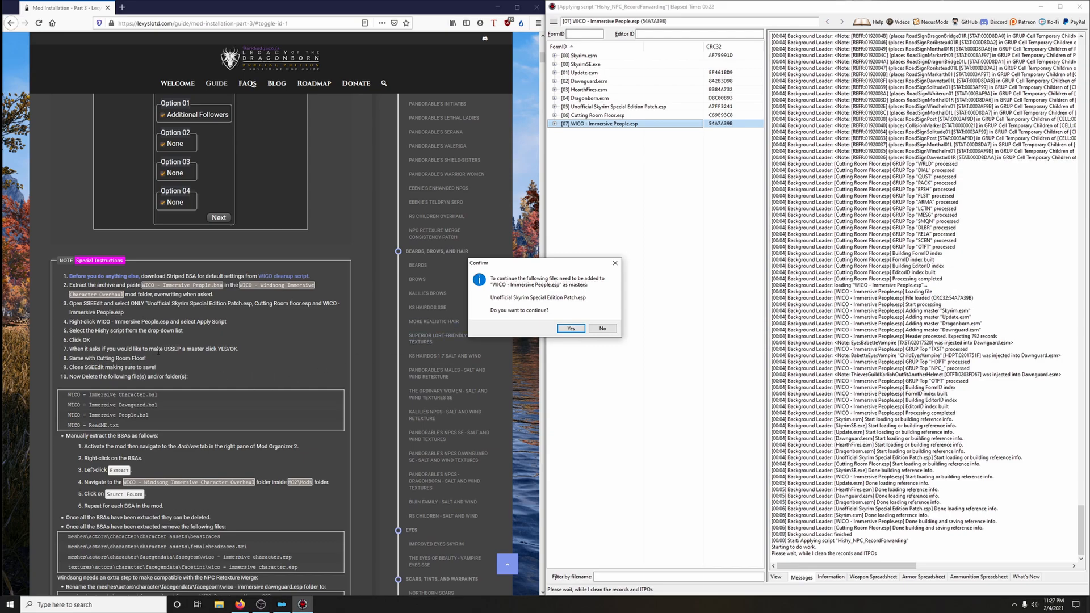
pyautogui.click(569, 330)
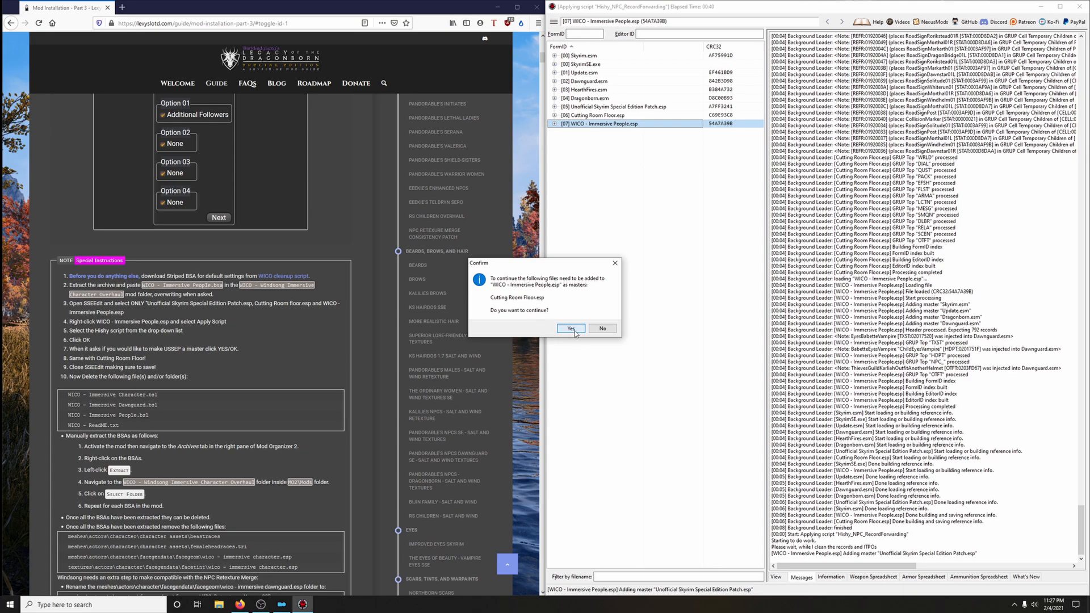
pyautogui.click(571, 328)
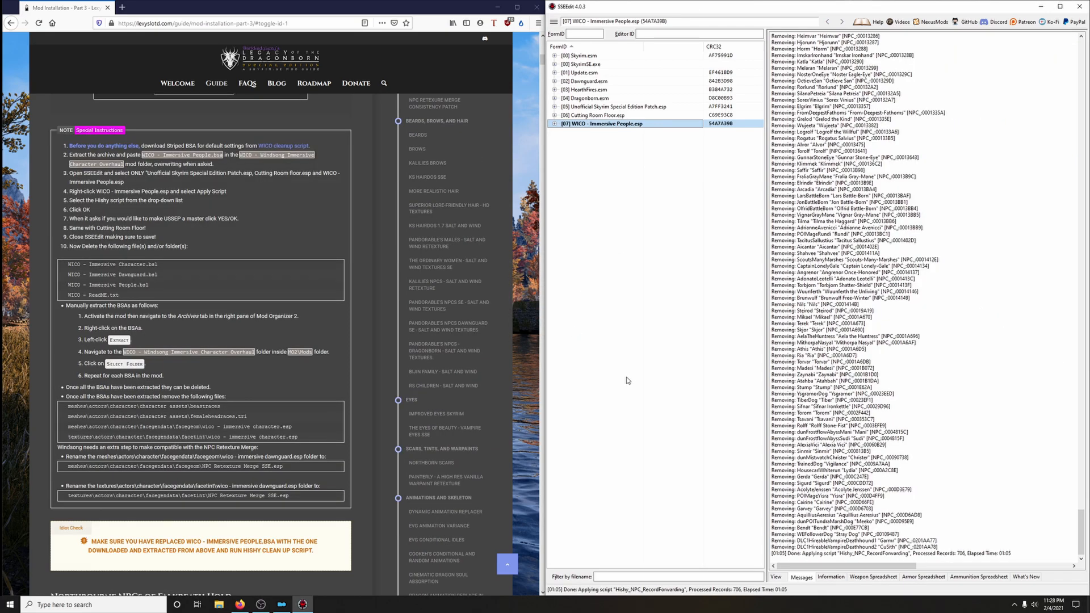
# Close SSEEdit and save the changes to WICO - Immersive People.esp
pyautogui.click(1079, 6)
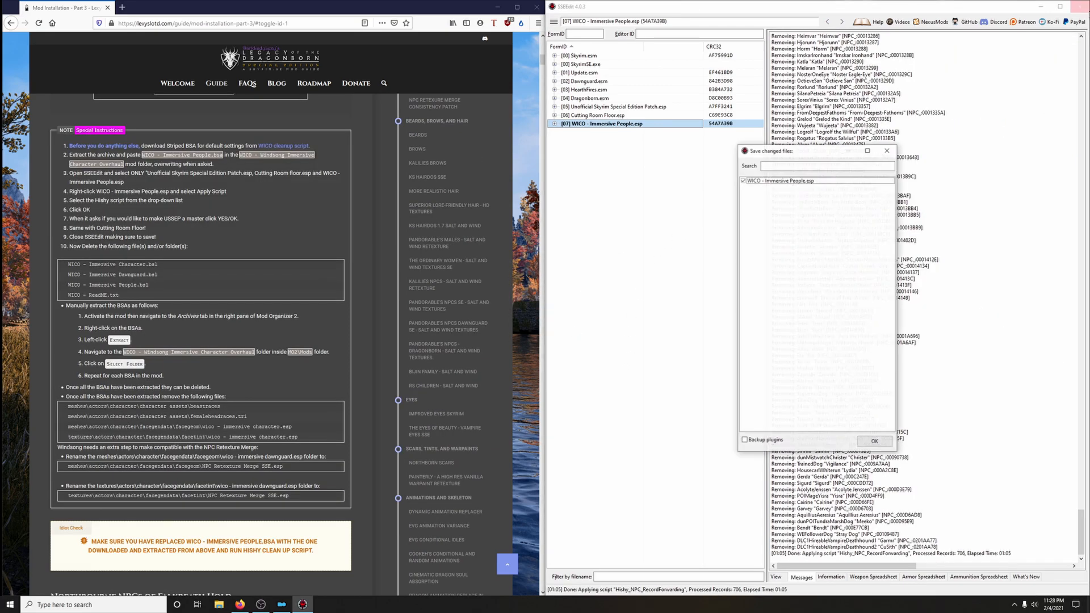
pyautogui.click(874, 441)
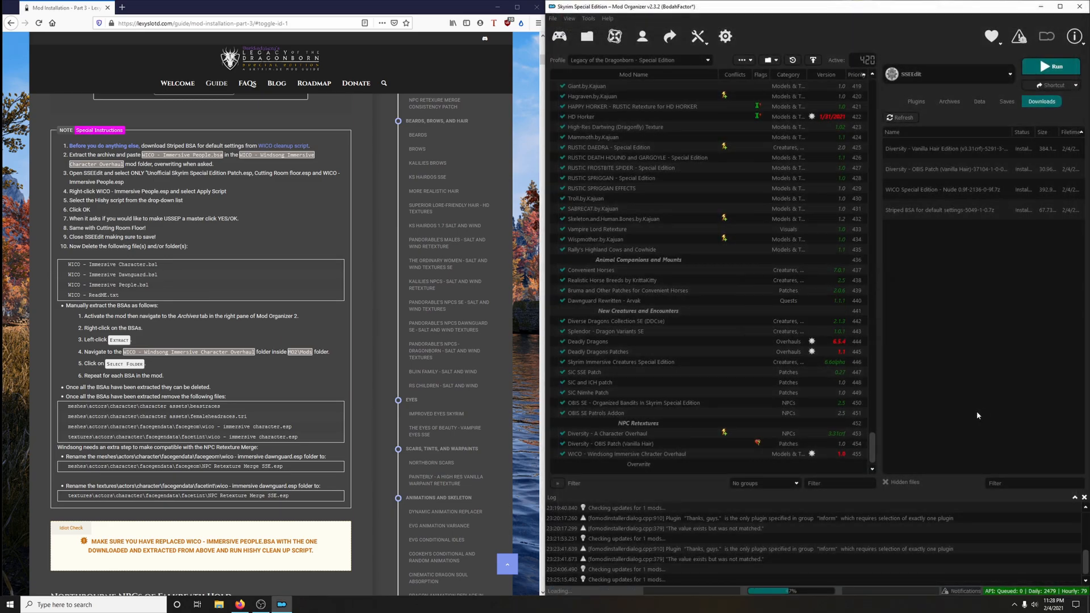
# Delete the WICO - Immersive Character, Dawnguard and People .bsl files and WICO - ReadME.txt from the WICO - Windsong mod folder
pyautogui.scroll(-3, 531, 248)
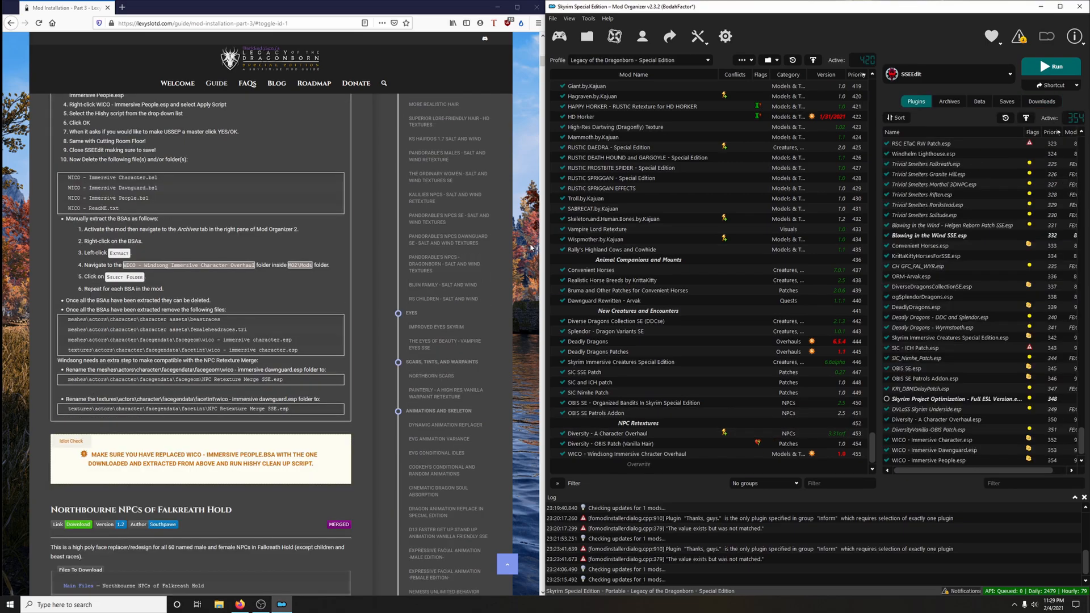
pyautogui.rightClick(601, 454)
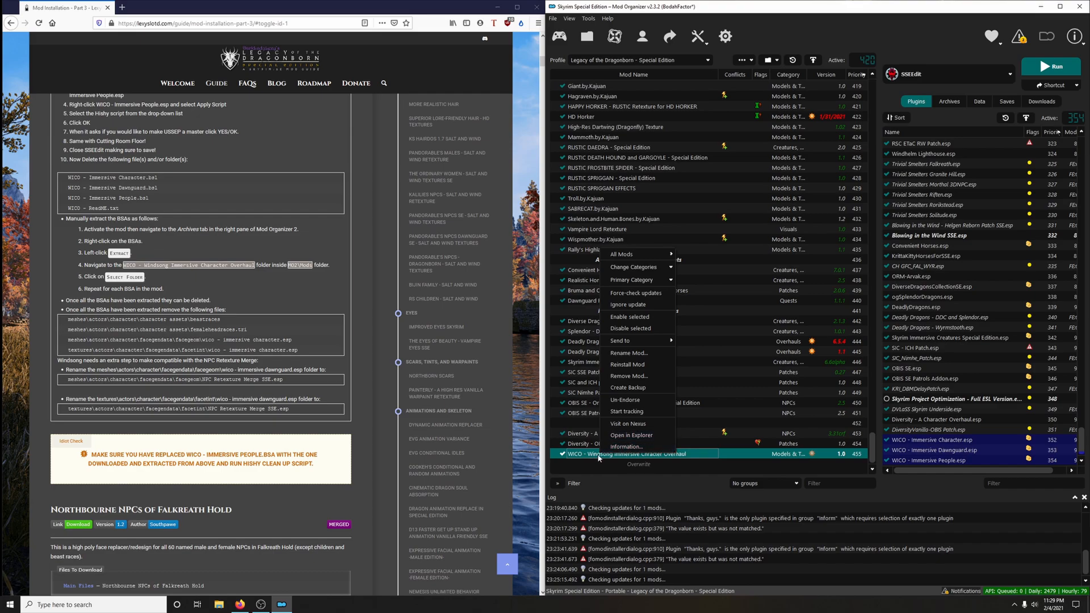
pyautogui.click(624, 436)
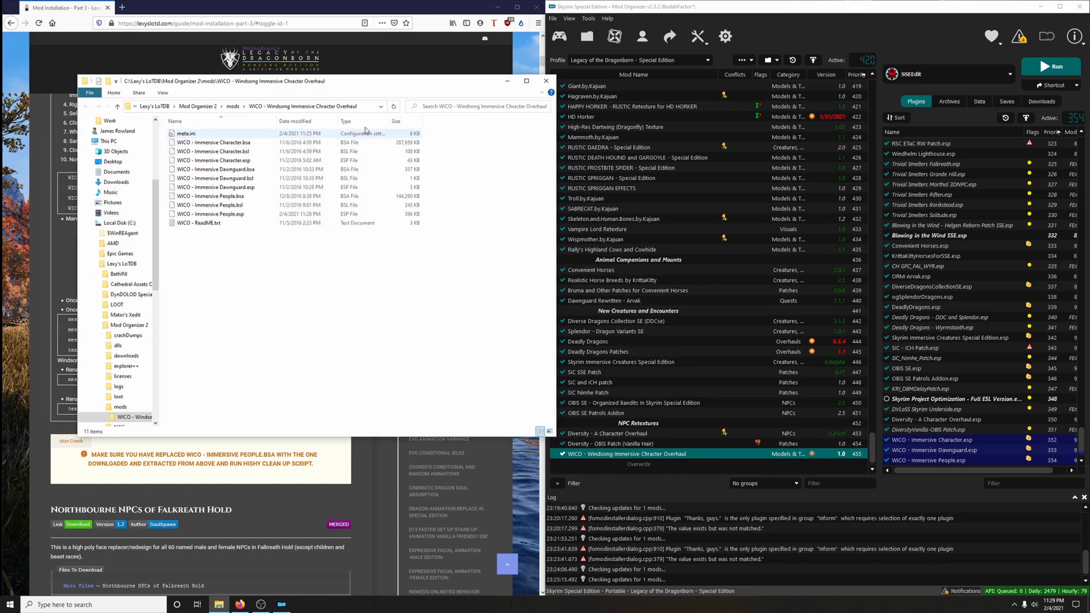
pyautogui.moveTo(457, 77); pyautogui.dragTo(888, 75)
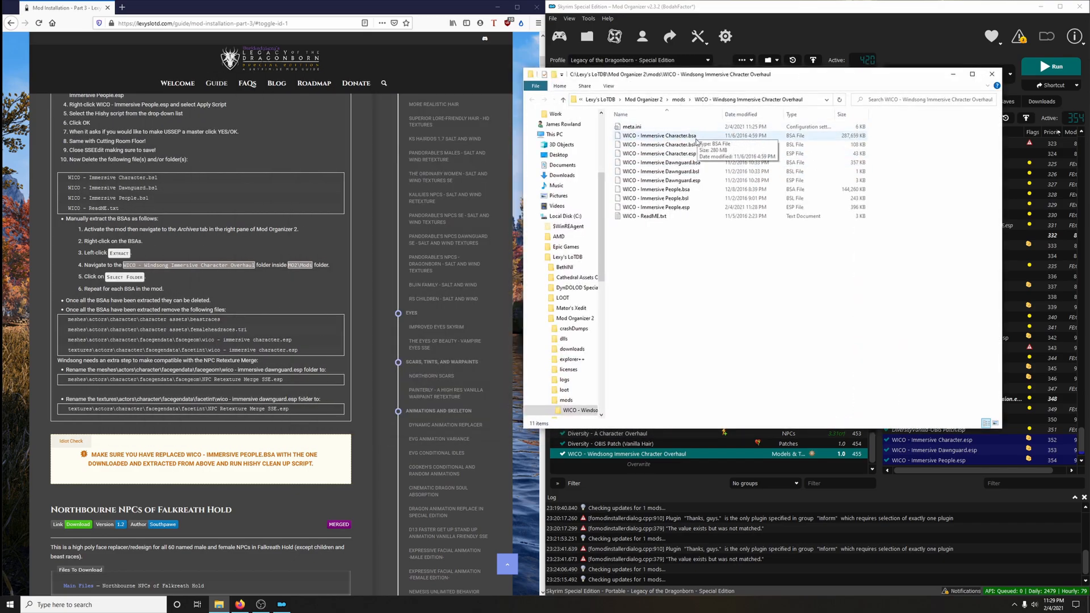
pyautogui.click(695, 146)
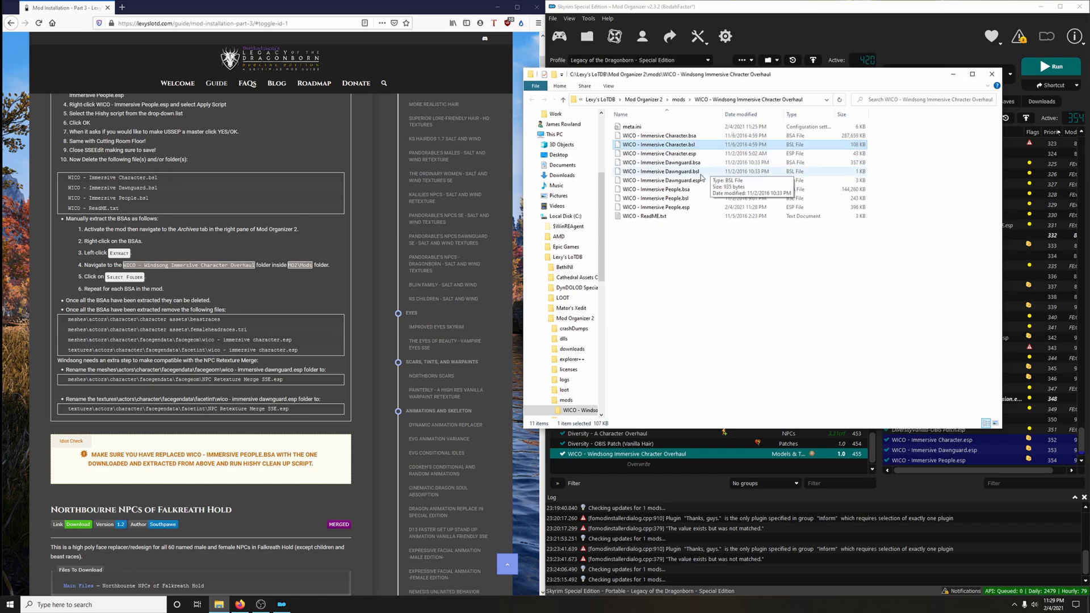
pyautogui.keyDown('ctrl'); pyautogui.click(697, 172); pyautogui.keyUp('ctrl')
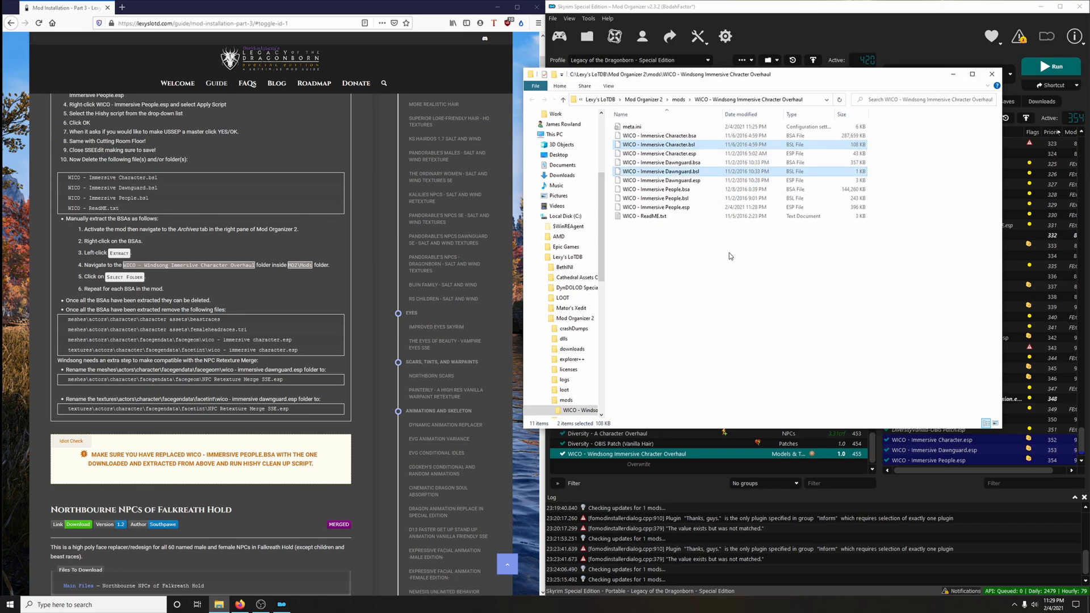
pyautogui.keyDown('ctrl'); pyautogui.click(691, 199); pyautogui.keyUp('ctrl')
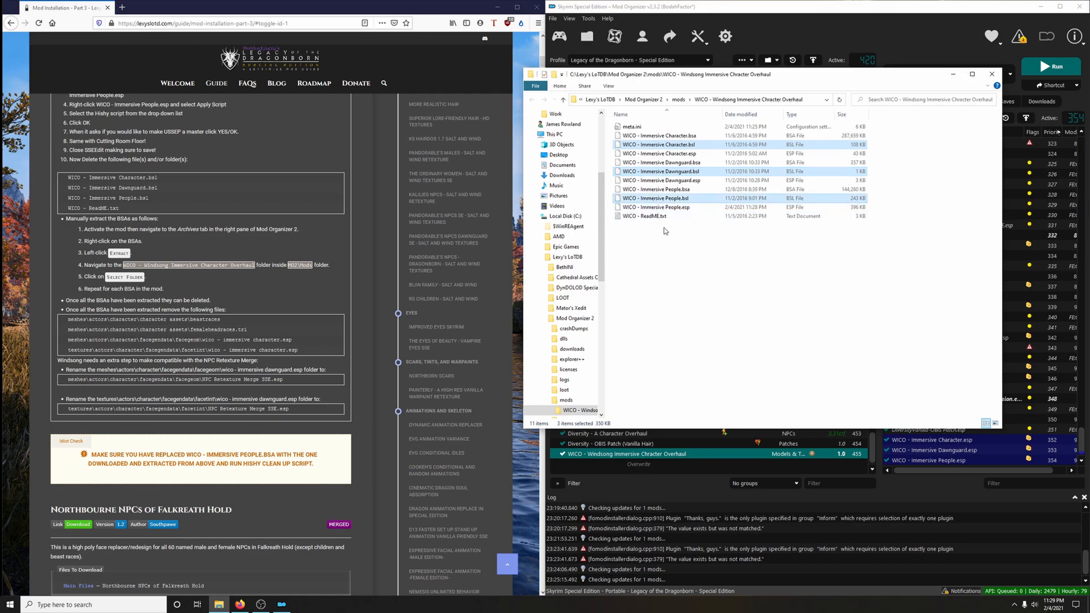
pyautogui.press('Delete')
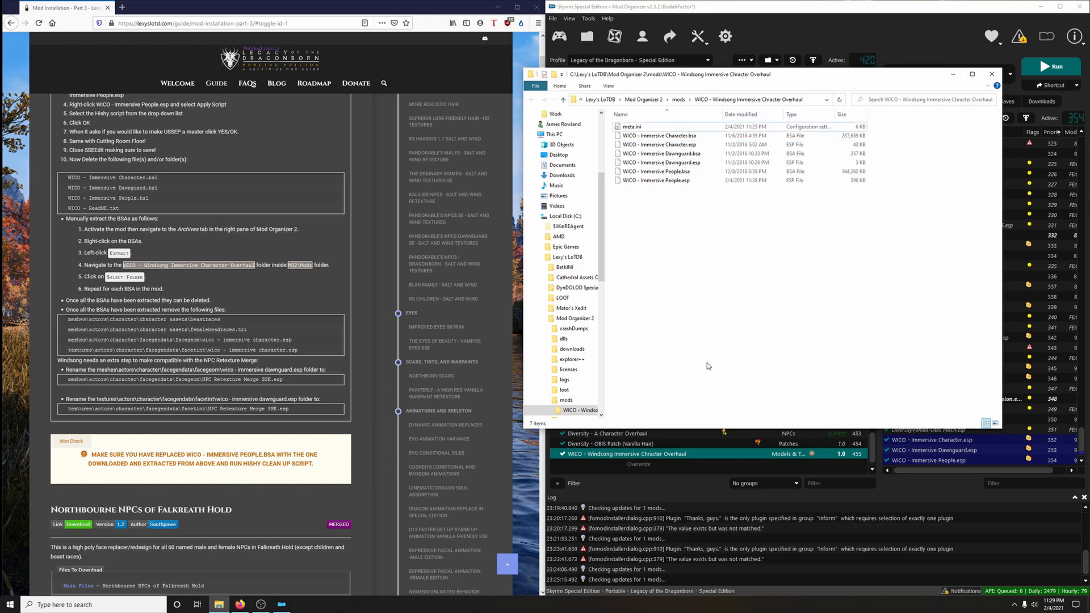
pyautogui.click(992, 74)
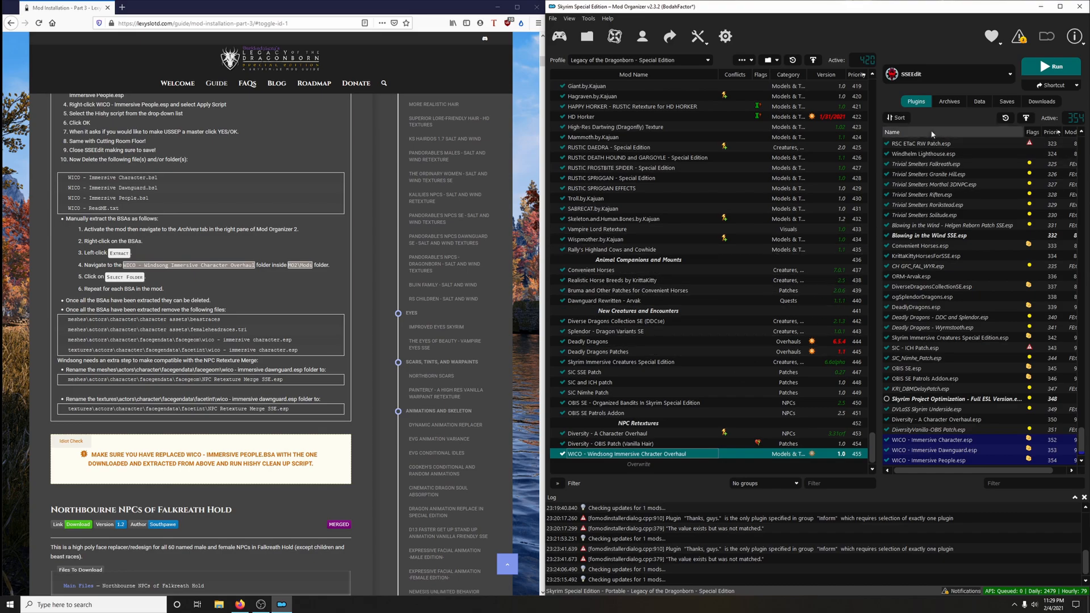
# Extract WICO - Immersive Dawnguard.bsa into the WICO - Windsong Immersive Chracter Overhaul folder inside Mod Organizer 2's mods folder
pyautogui.click(950, 101)
pyautogui.moveTo(1077, 171); pyautogui.dragTo(1087, 452)
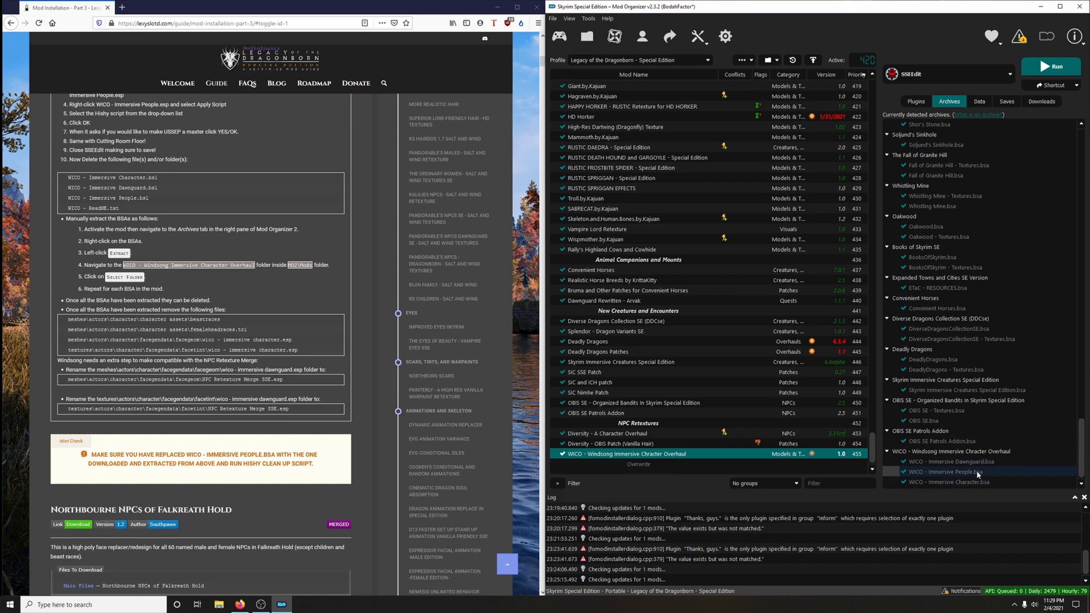
pyautogui.rightClick(938, 461)
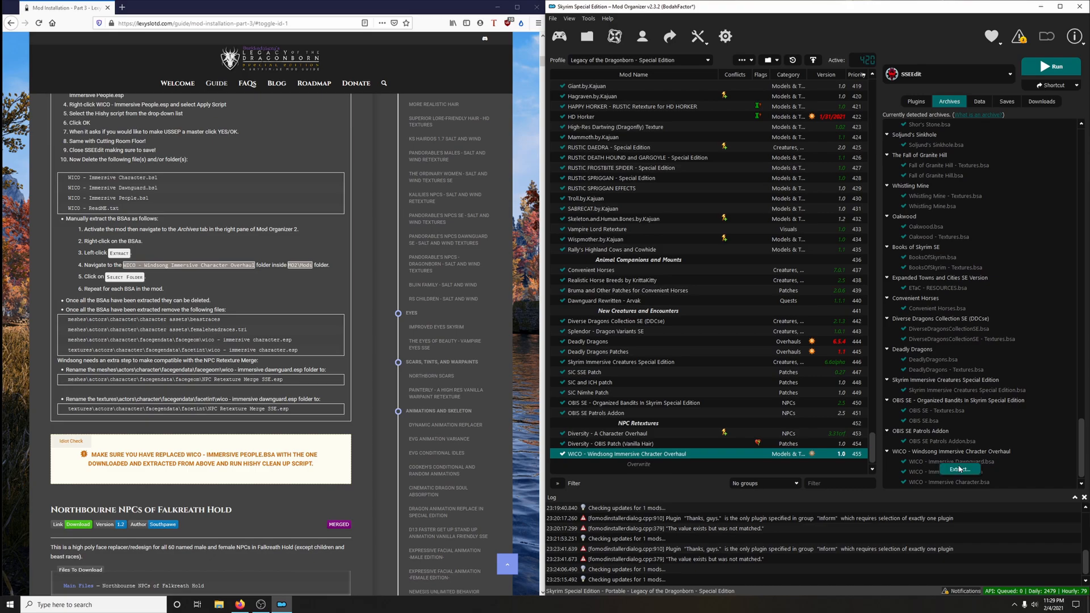
pyautogui.click(958, 470)
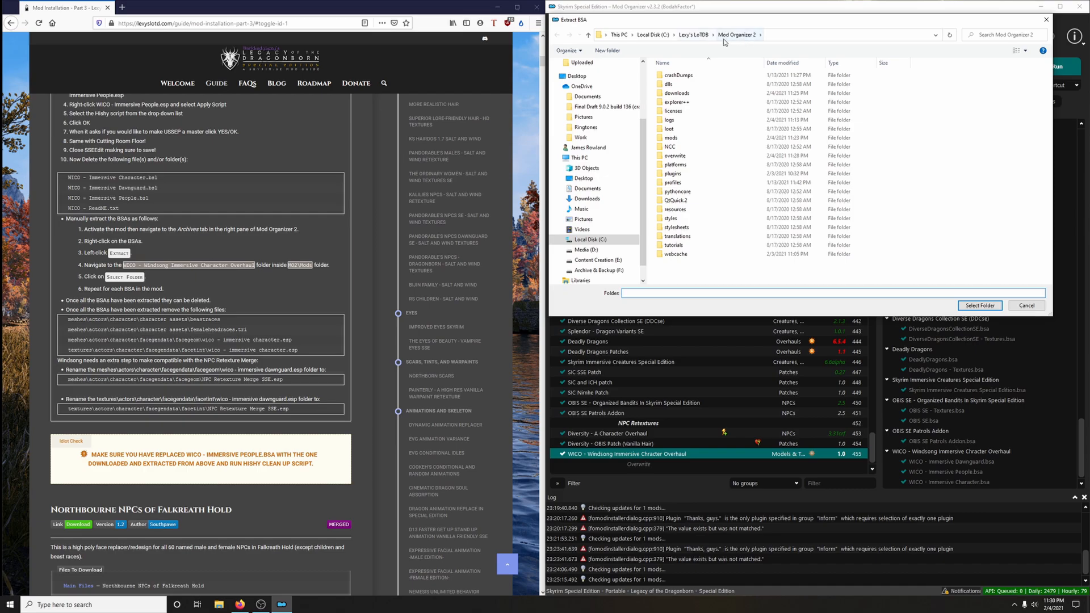
pyautogui.click(680, 140)
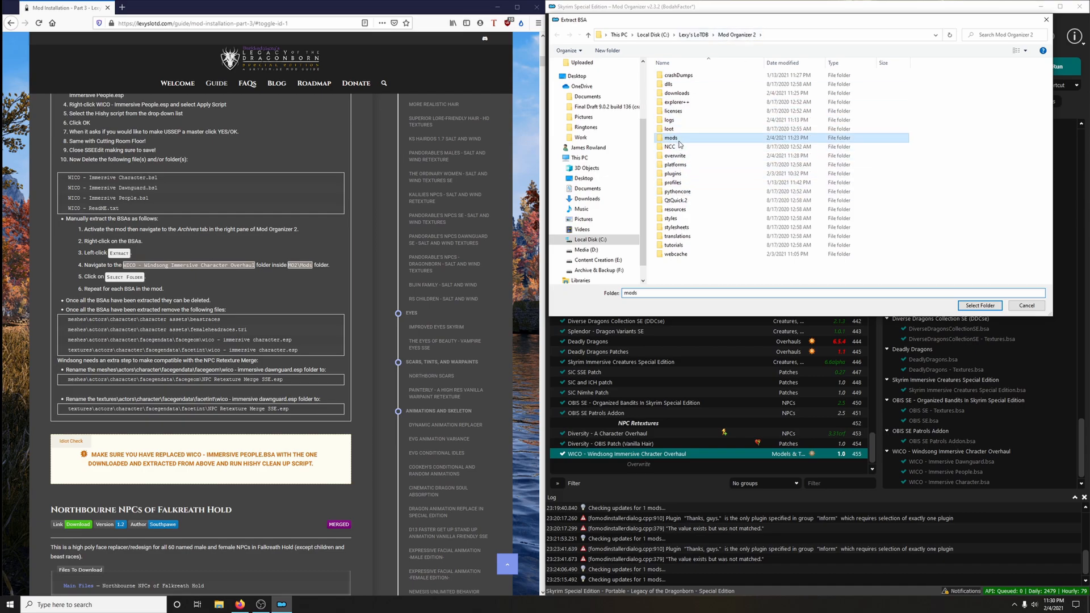
pyautogui.doubleClick(679, 140)
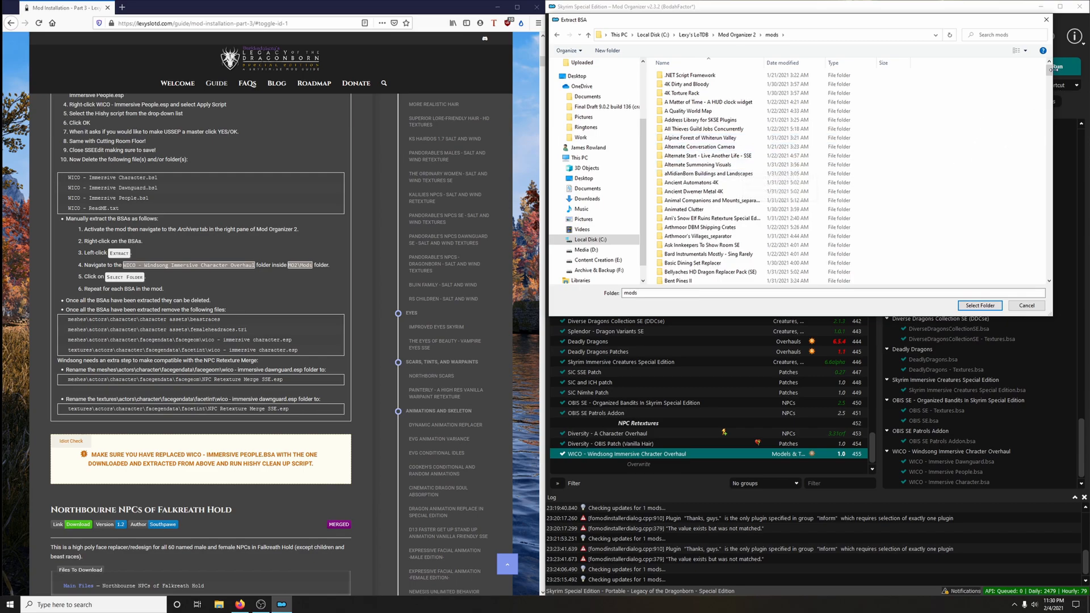
pyautogui.moveTo(1048, 71); pyautogui.dragTo(1049, 273)
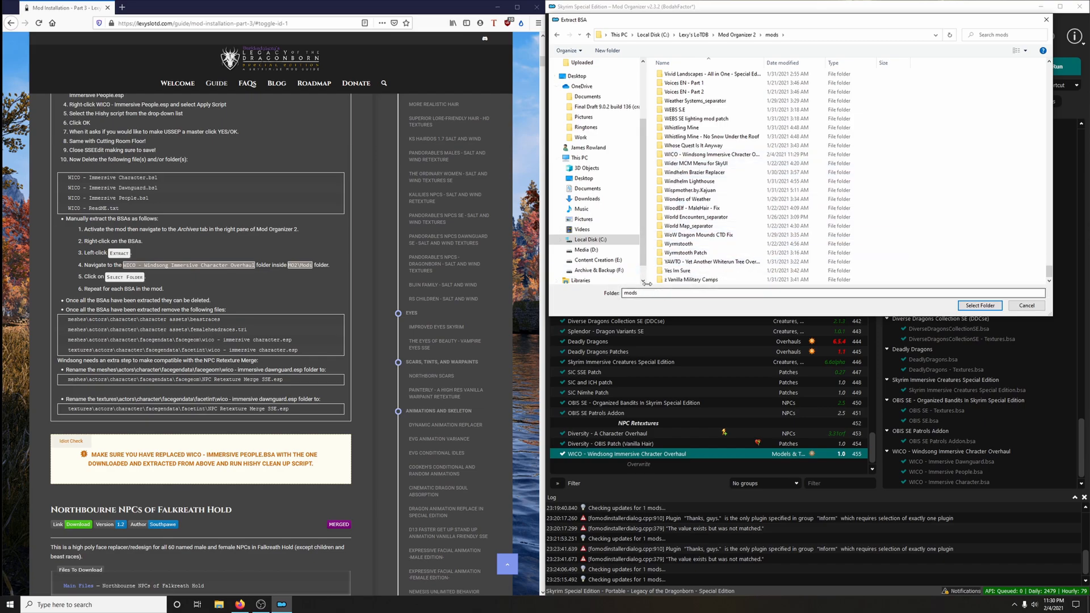
pyautogui.click(691, 155)
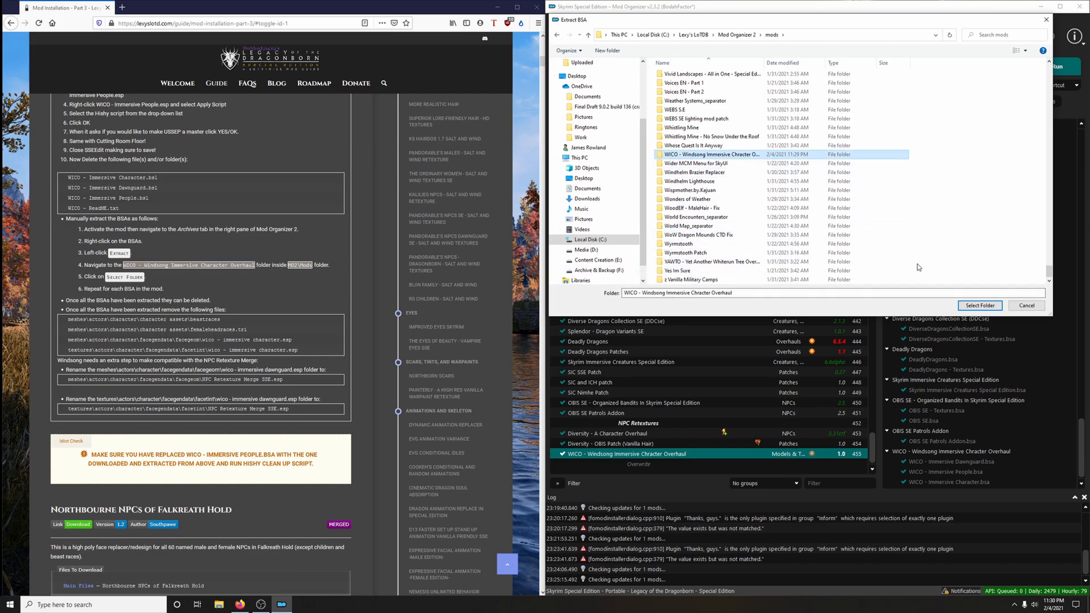
pyautogui.click(967, 305)
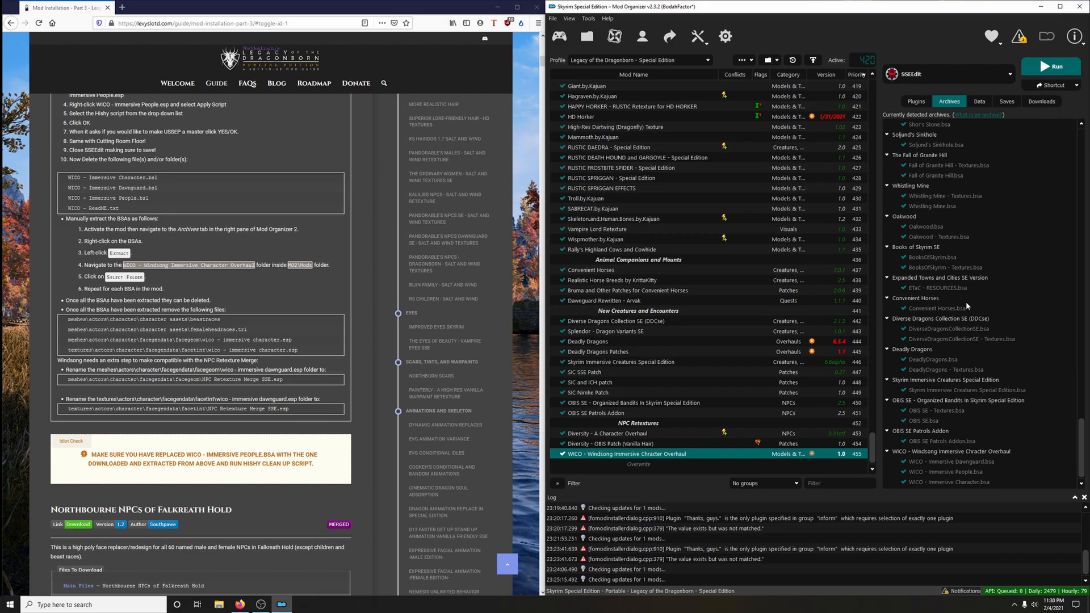
# Extract WICO - Immersive People.bsa and WICO - Immersive Character.bsa into the same WICO - Windsong mod folder
pyautogui.rightClick(955, 475)
pyautogui.click(973, 480)
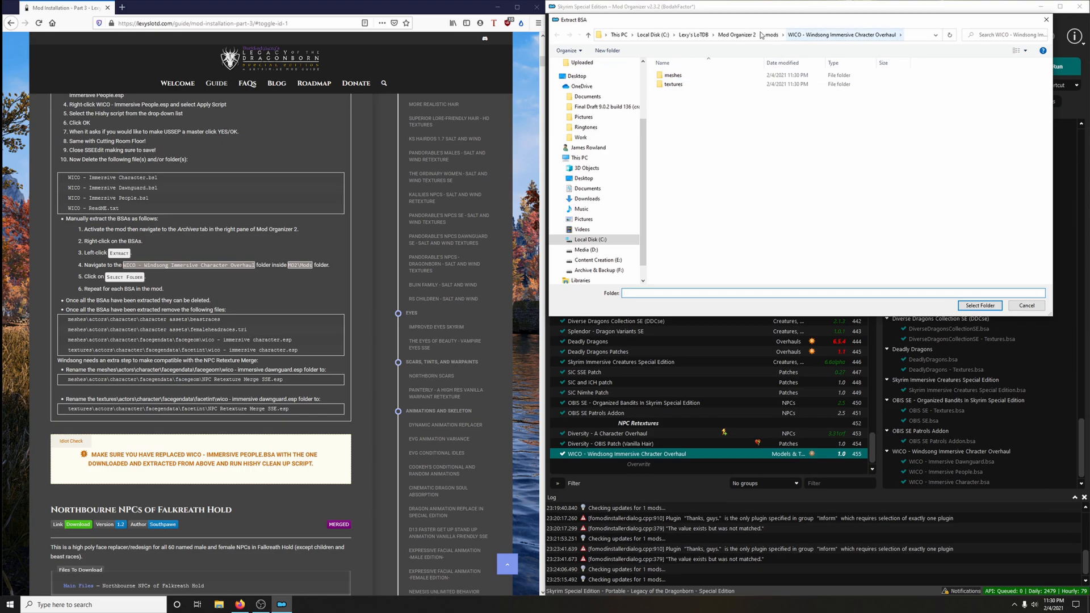
pyautogui.click(981, 305)
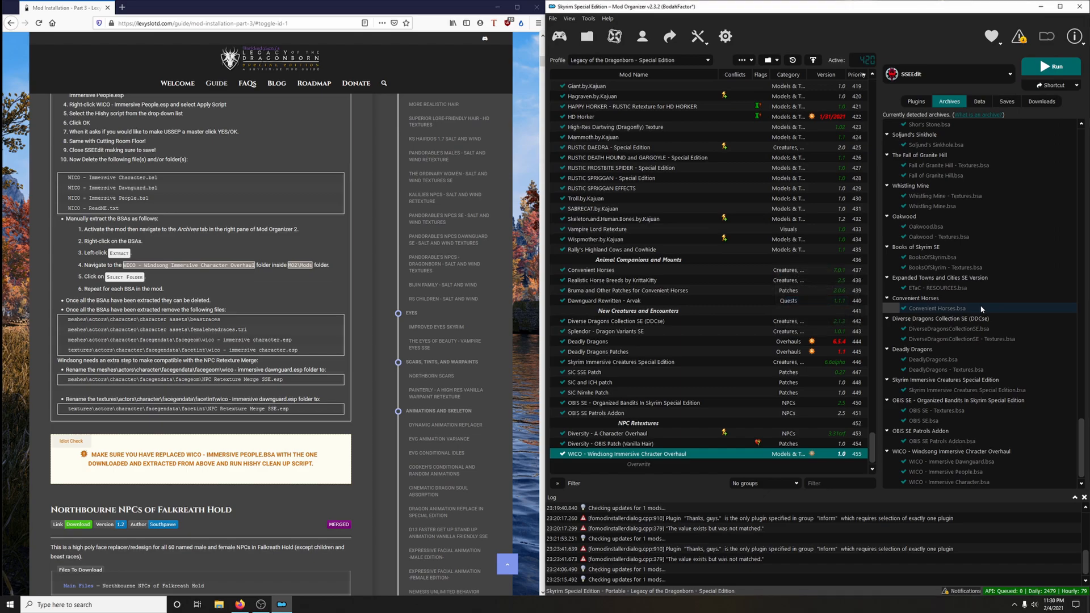
pyautogui.rightClick(952, 483)
pyautogui.click(964, 488)
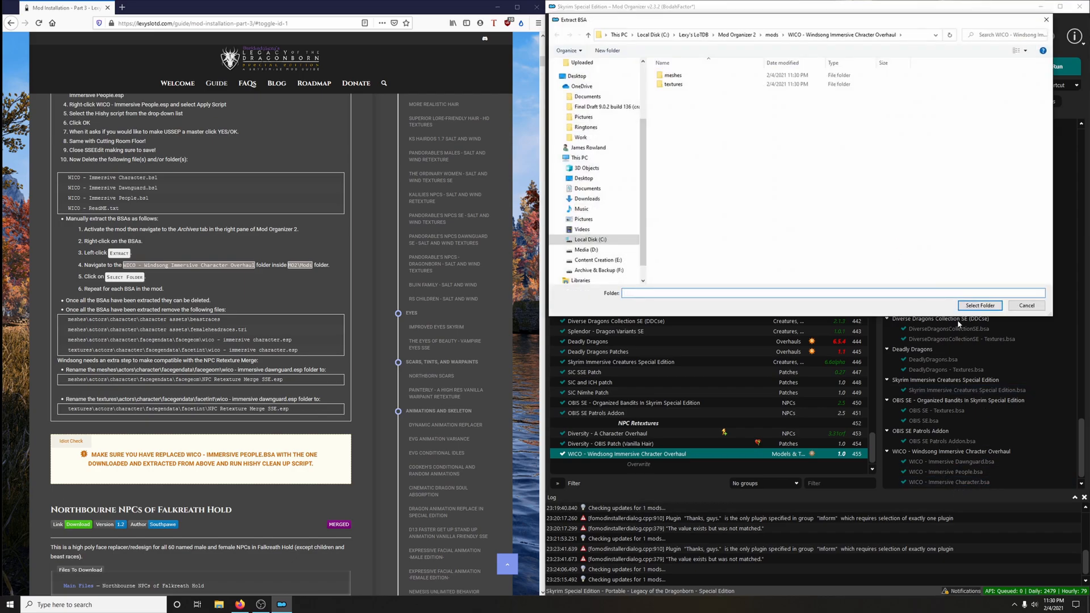
pyautogui.click(979, 306)
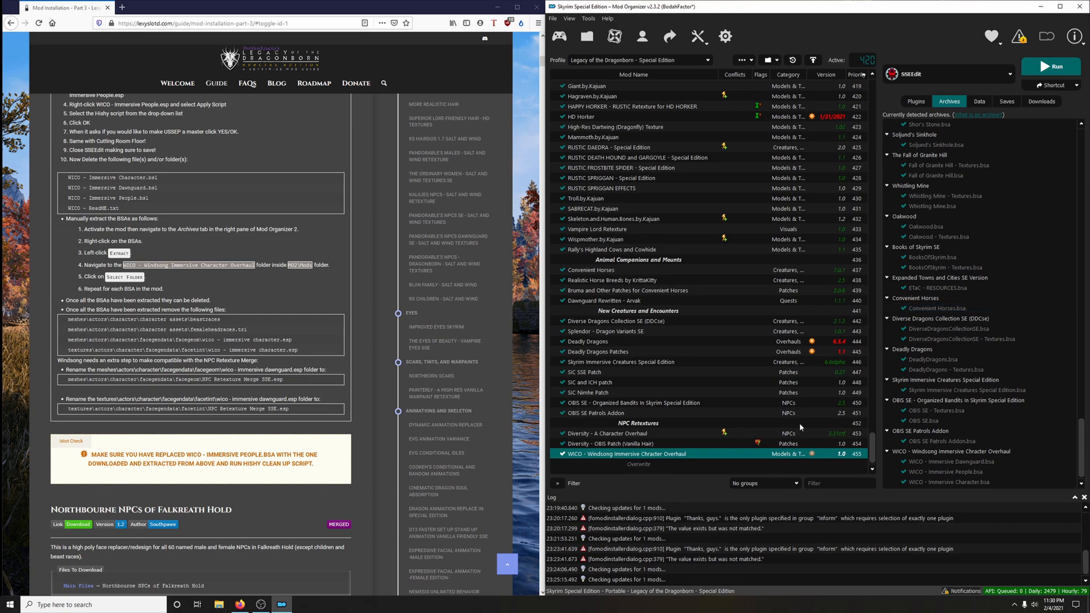
# Delete the Character, Dawnguard and People BSA archives from the WICO - Windsong mod folder
pyautogui.rightClick(612, 452)
pyautogui.click(632, 435)
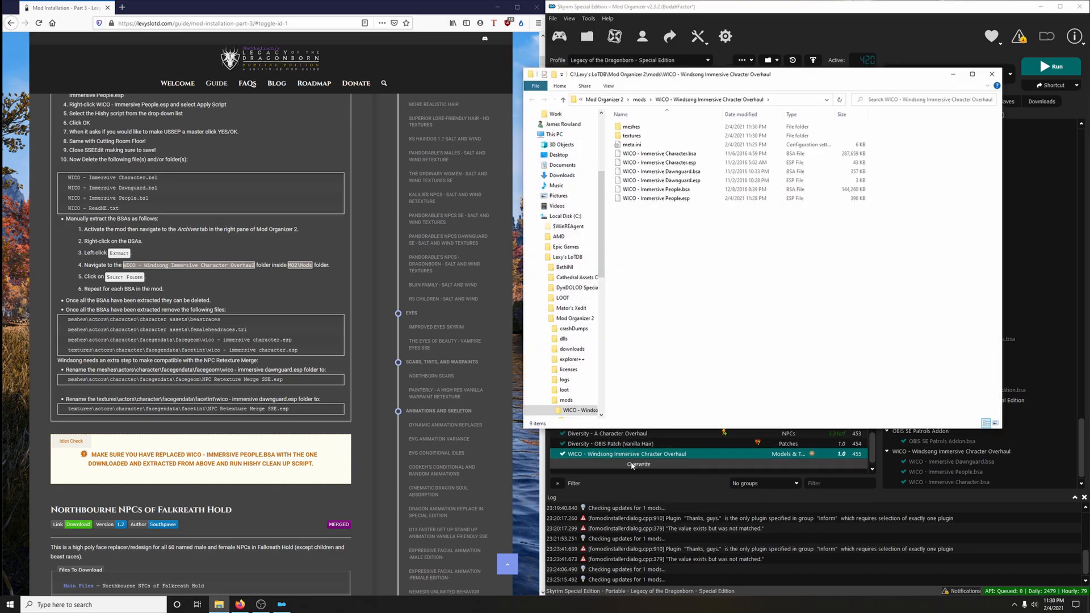
pyautogui.click(702, 155)
pyautogui.keyDown('ctrl'); pyautogui.click(704, 171); pyautogui.keyUp('ctrl')
pyautogui.keyDown('ctrl'); pyautogui.click(705, 190); pyautogui.keyUp('ctrl')
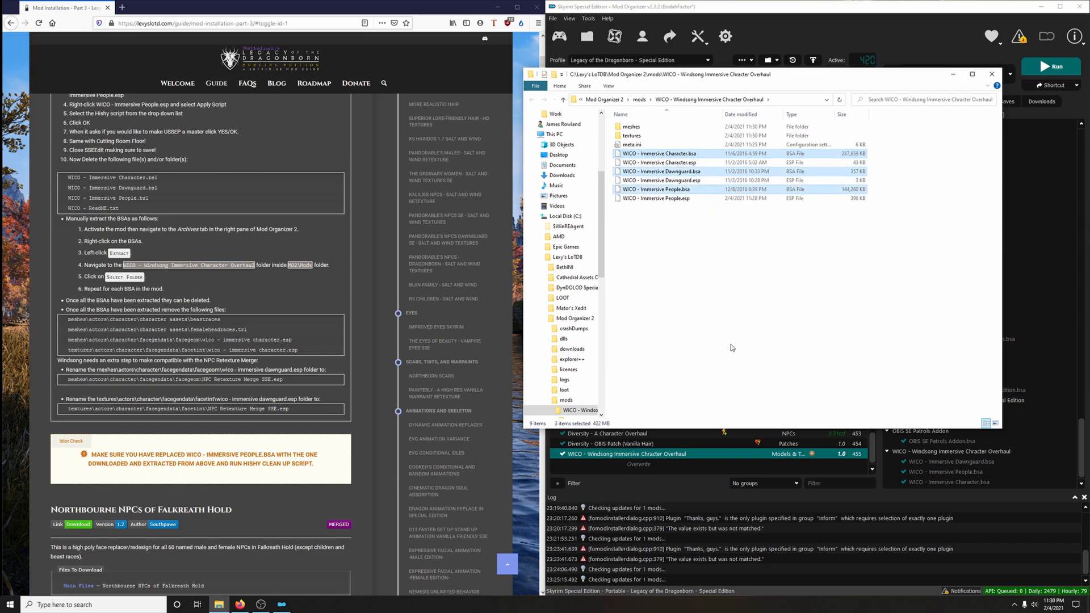
pyautogui.press('Delete')
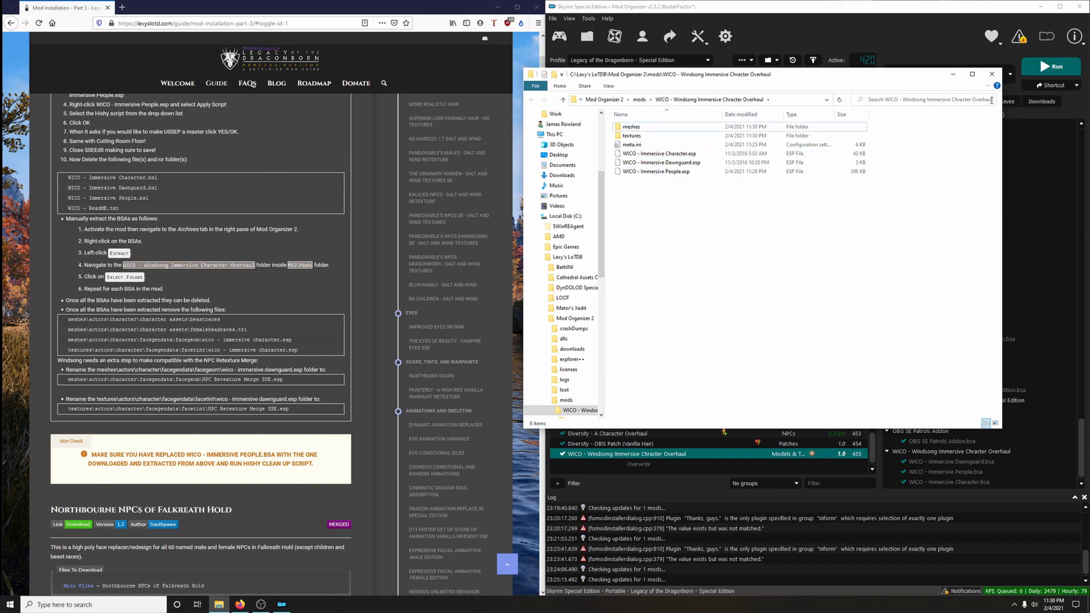
# Delete the beastraces folder and femaleheadraces.tri from the mod's meshes\actors\character\character assets folder
pyautogui.moveTo(841, 77); pyautogui.dragTo(892, 57)
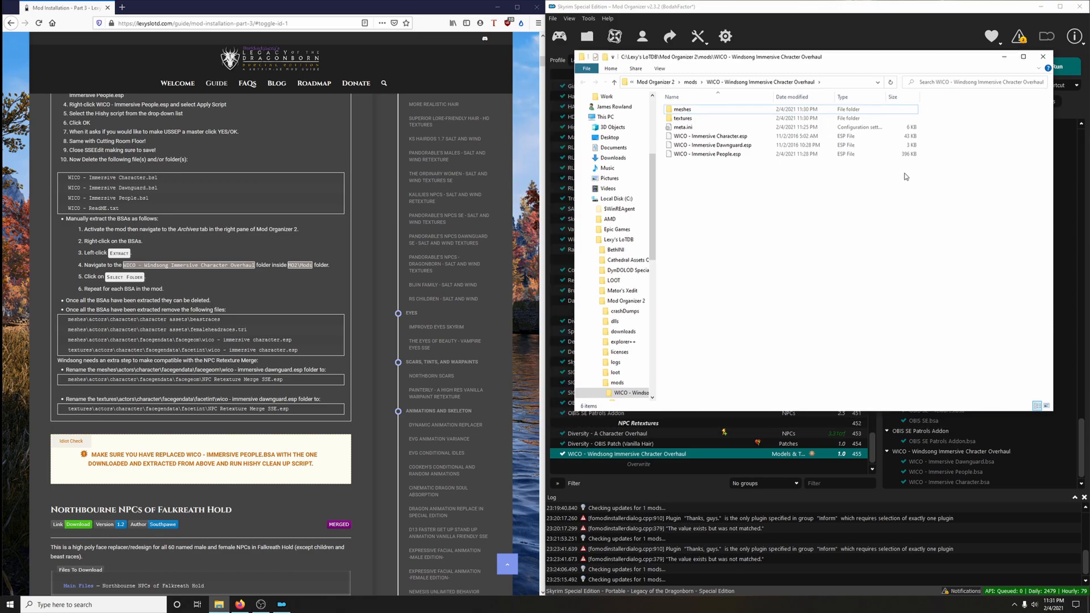
pyautogui.doubleClick(699, 111)
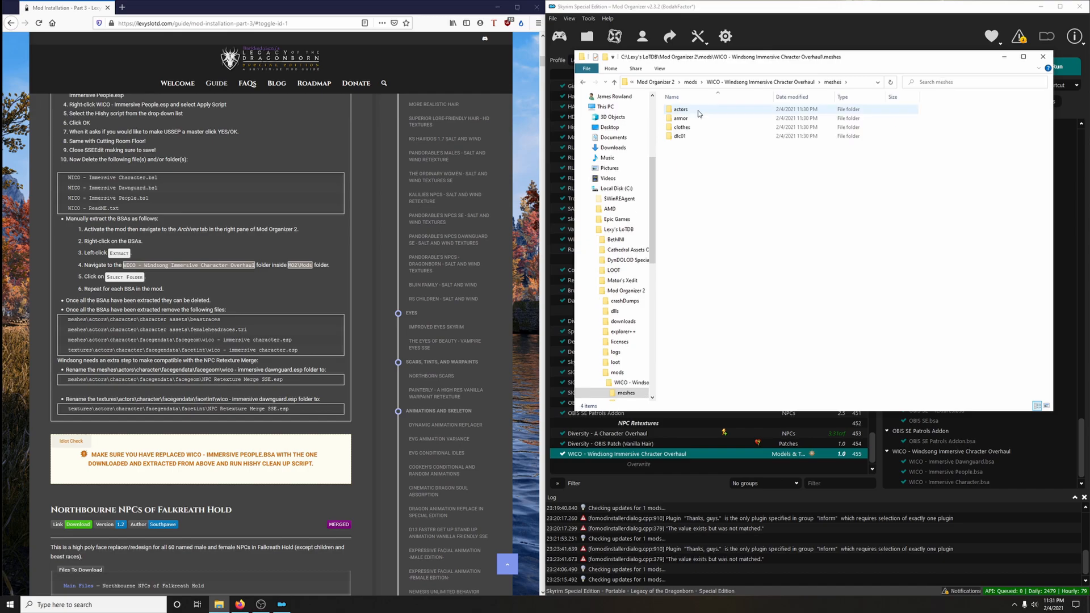
pyautogui.doubleClick(699, 112)
pyautogui.doubleClick(698, 112)
pyautogui.doubleClick(698, 110)
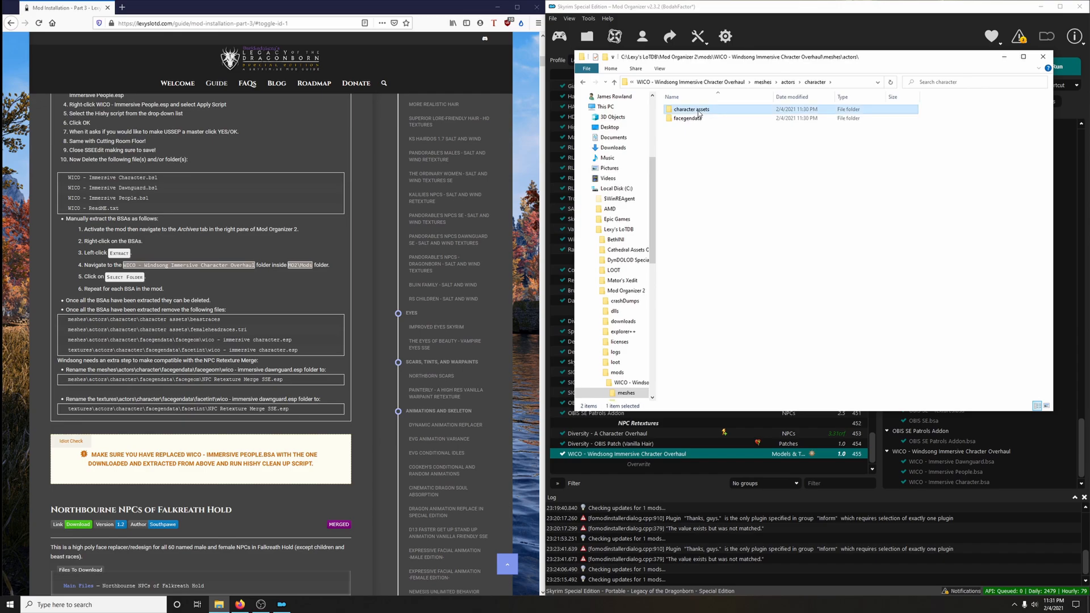
pyautogui.click(699, 111)
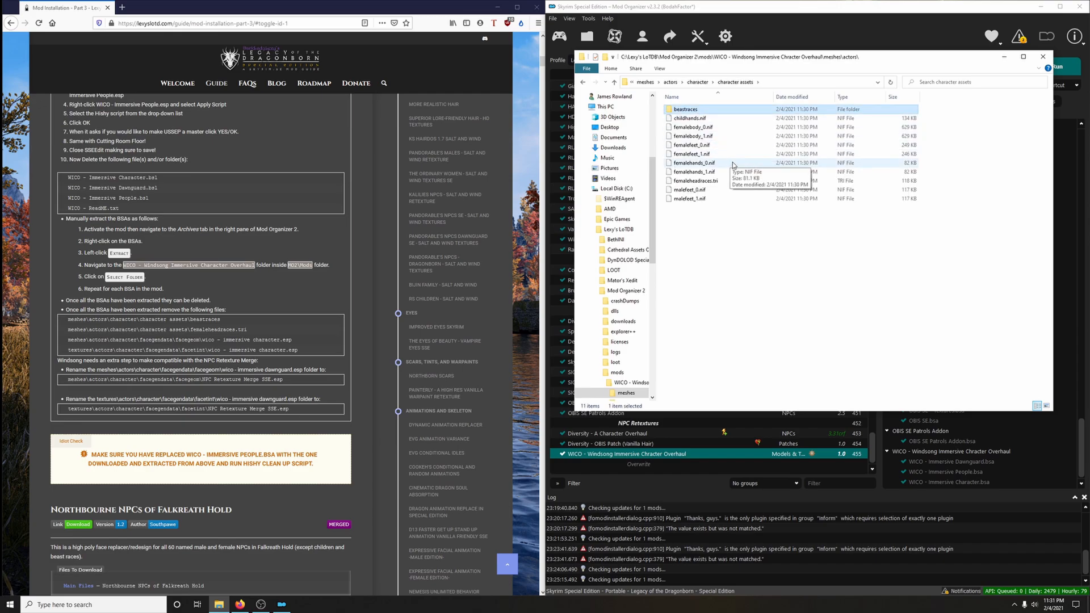
pyautogui.press('Delete')
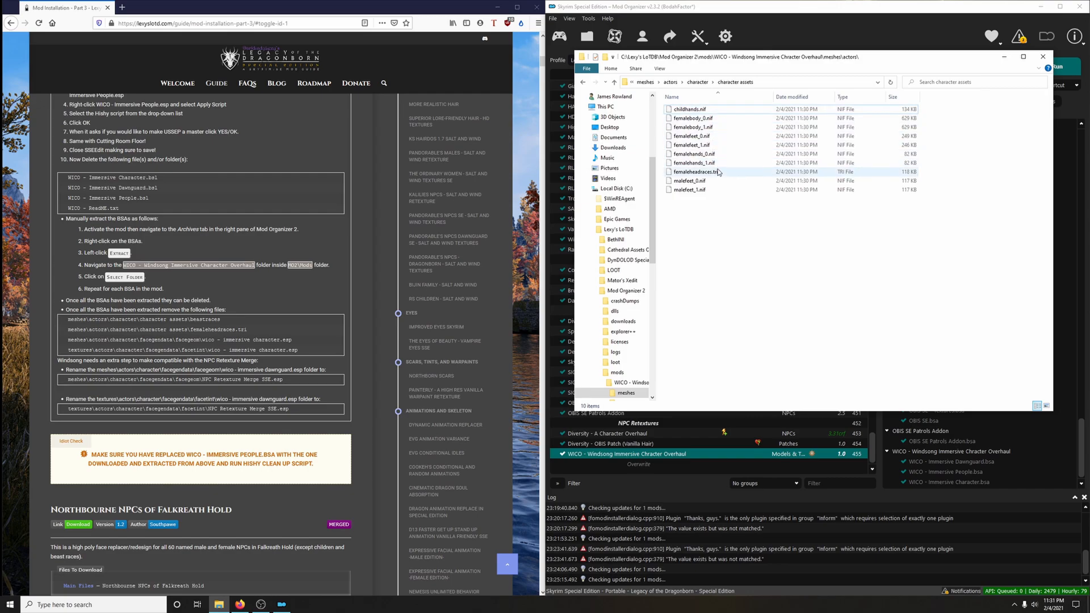
pyautogui.click(700, 172)
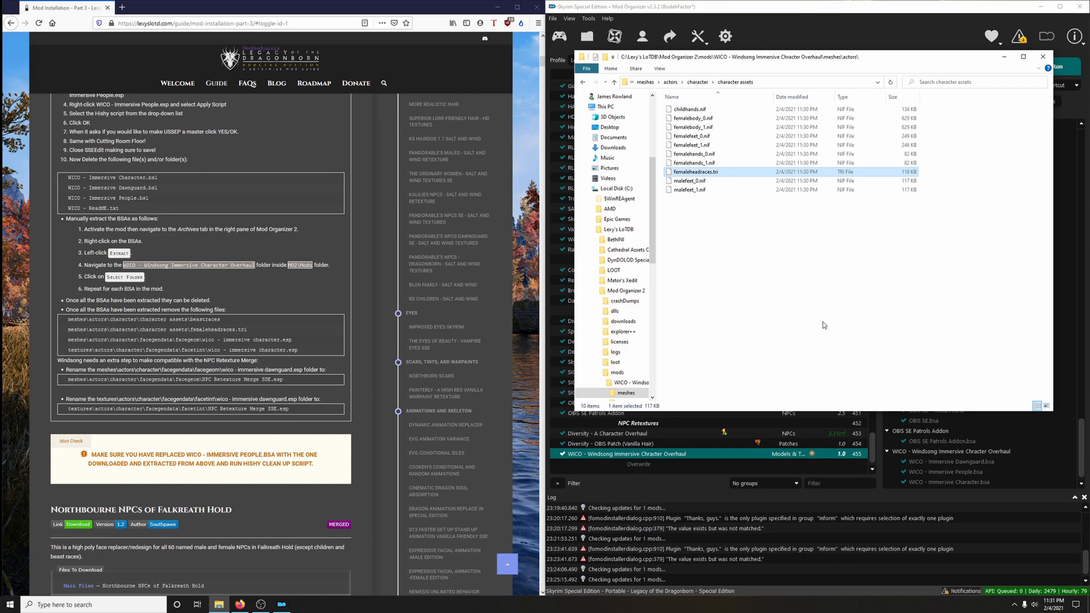
pyautogui.press('Delete')
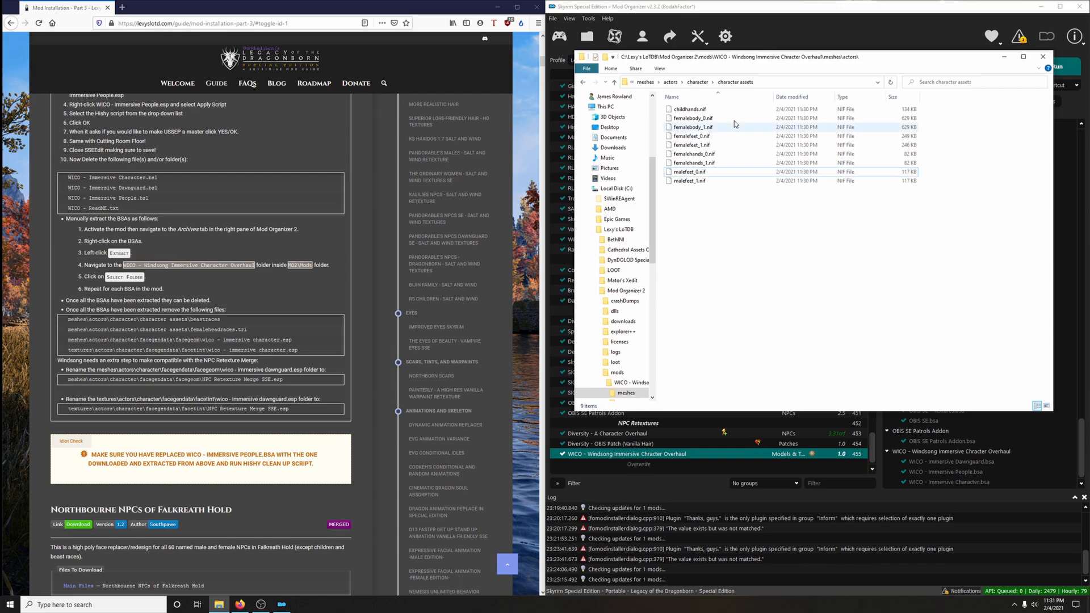
# Delete the wico - immersive character.esp folder from the mod's meshes\actors\character\facegendata\facegeom folder
pyautogui.click(693, 84)
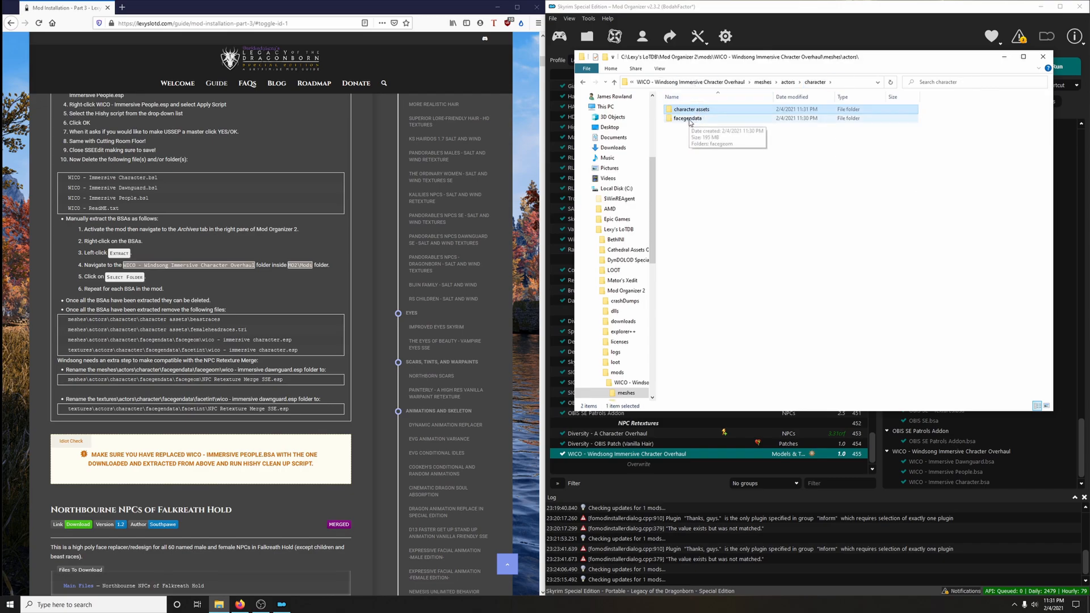
pyautogui.doubleClick(690, 120)
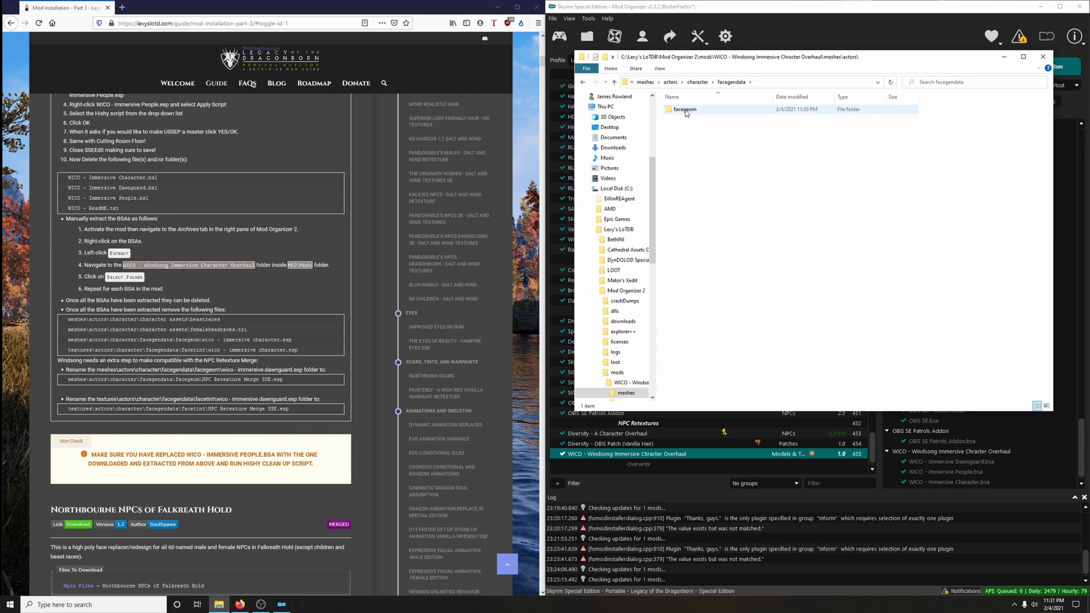
pyautogui.doubleClick(686, 109)
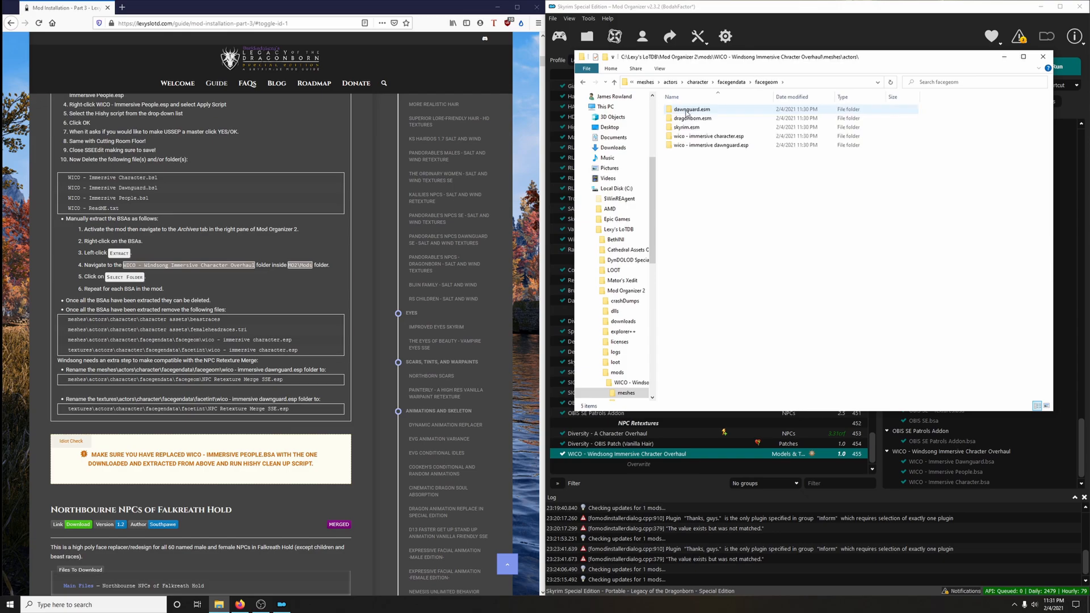
pyautogui.click(686, 136)
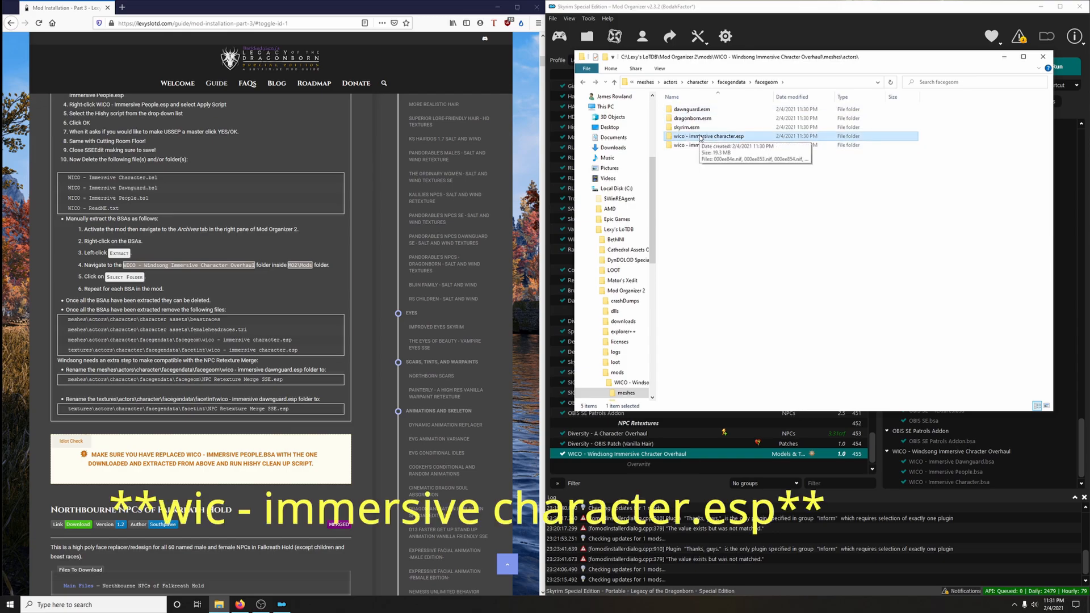
pyautogui.press('Delete')
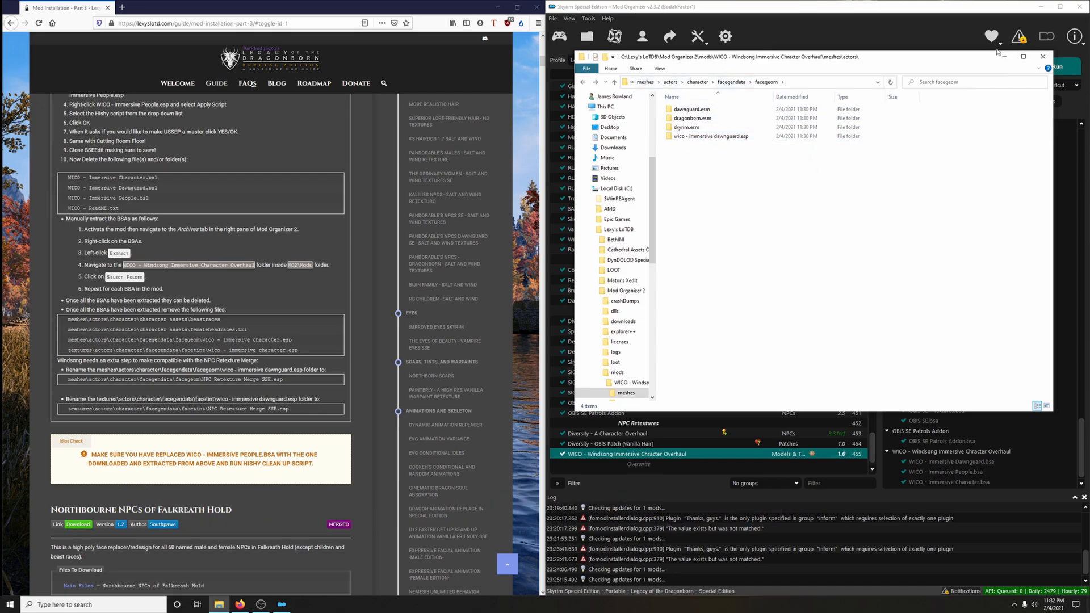
# Delete the wico - immersive character.esp folder from the mod's textures\actors\character\facegendata\facetint folder
pyautogui.click(647, 82)
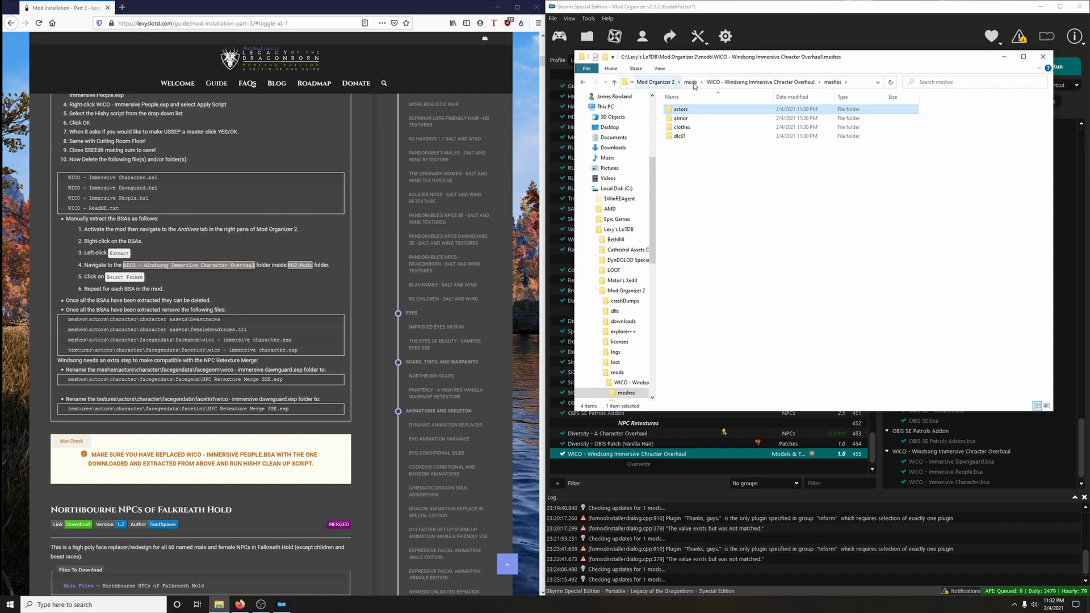
pyautogui.click(737, 84)
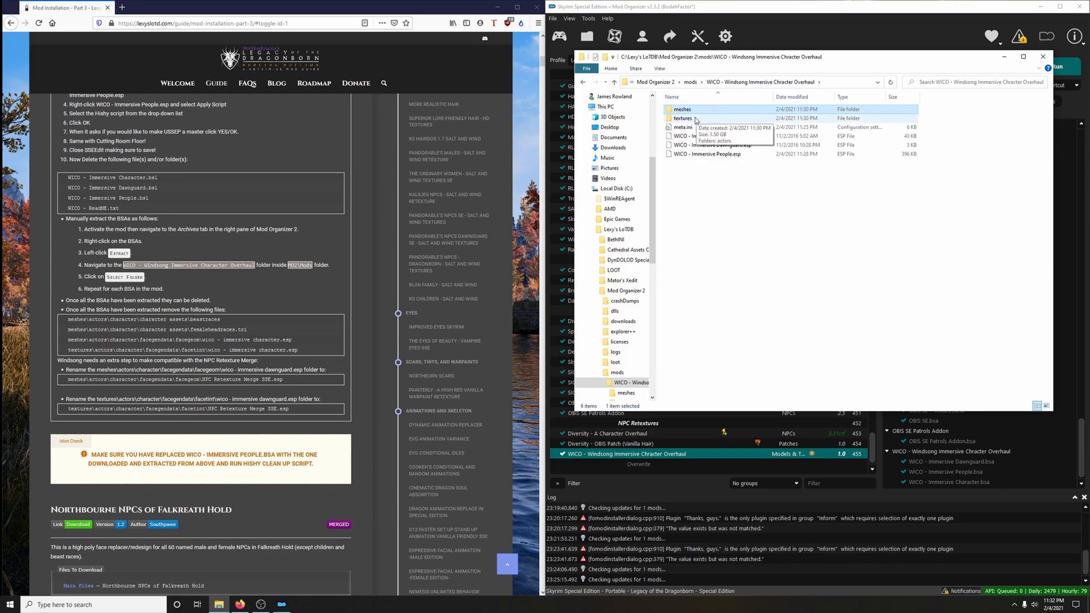
pyautogui.doubleClick(695, 119)
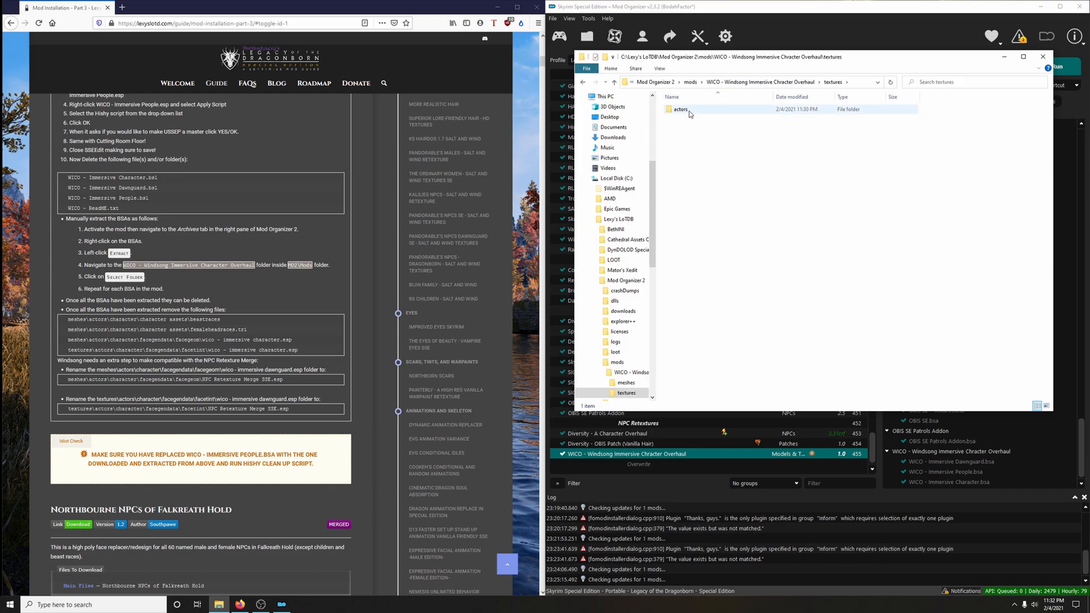
pyautogui.doubleClick(682, 110)
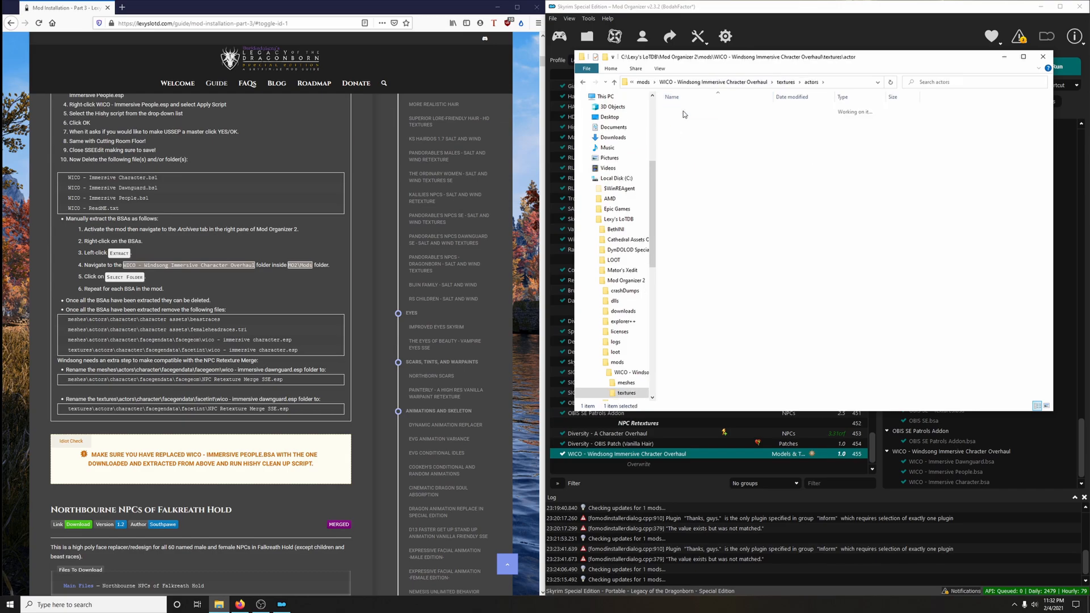
pyautogui.doubleClick(683, 111)
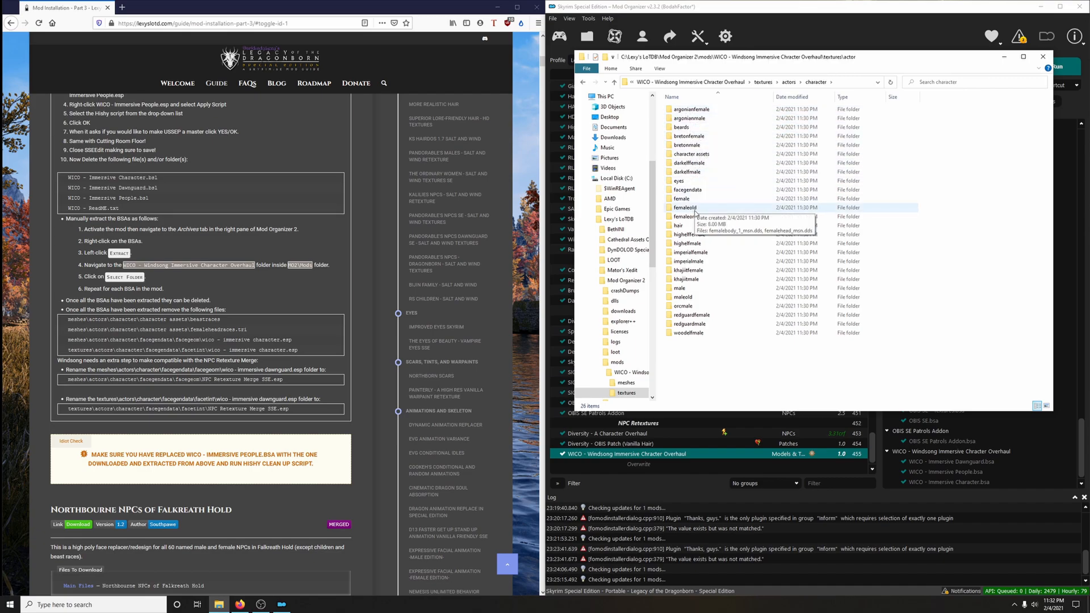
pyautogui.doubleClick(687, 191)
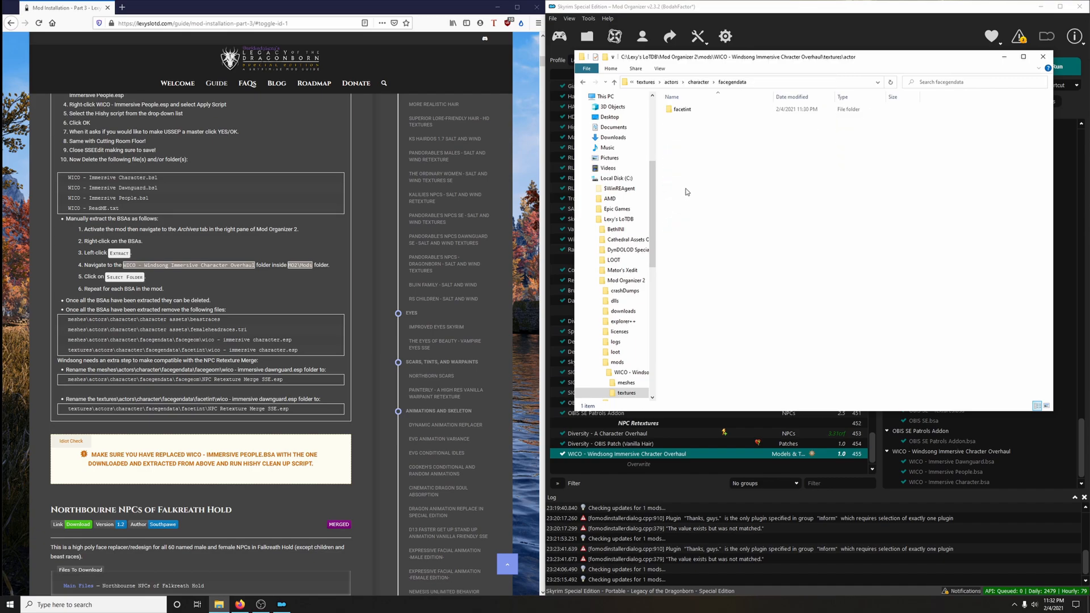
pyautogui.doubleClick(683, 110)
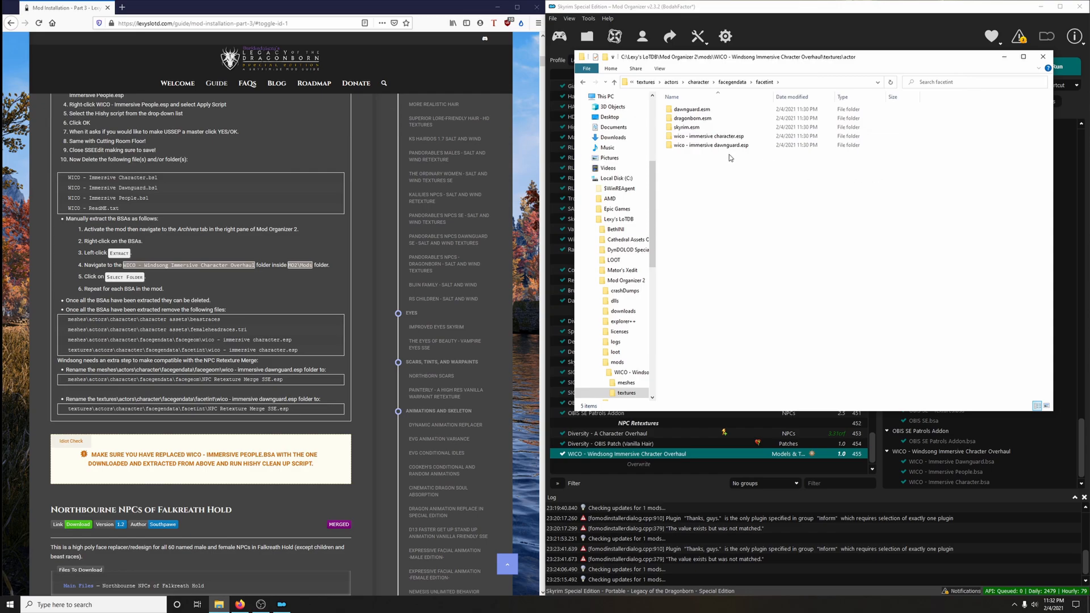
pyautogui.click(732, 136)
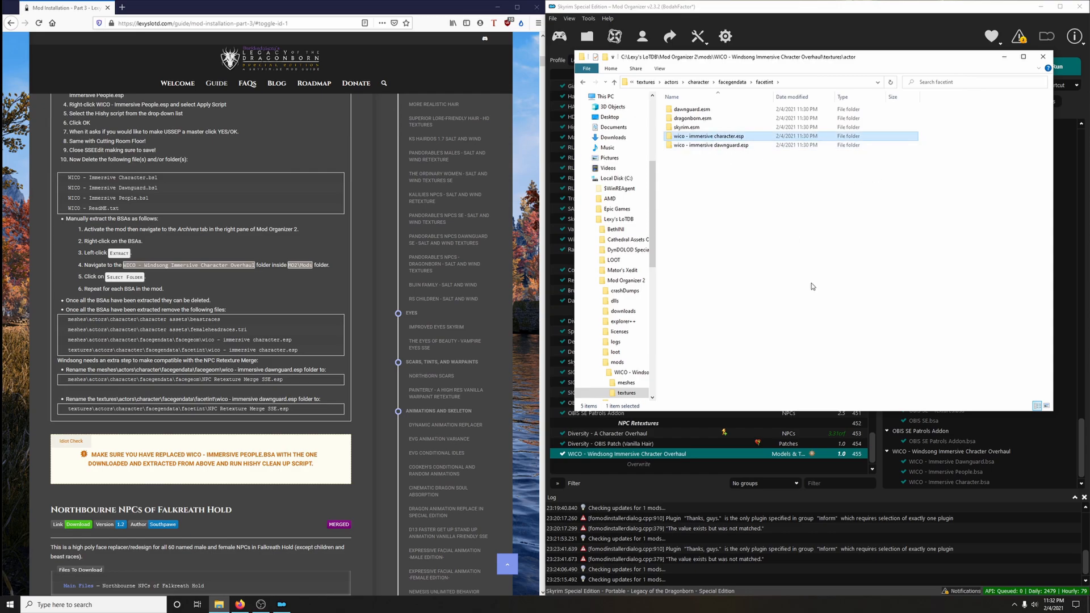
pyautogui.press('Delete')
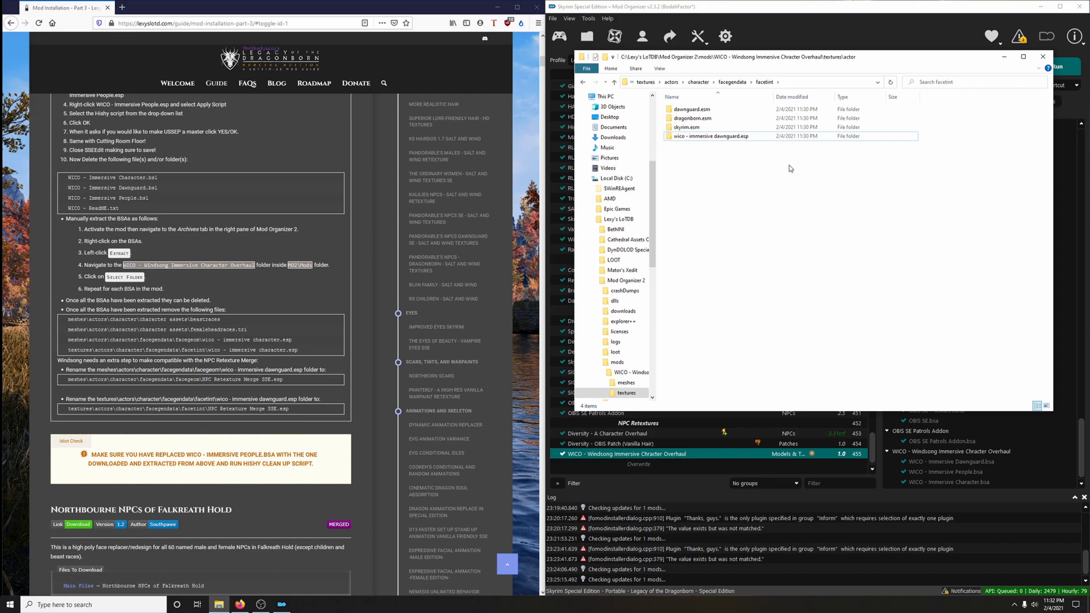
# Return to the WICO - Windsong mod folder and open meshes\actors\character\facegendata\facegeom
pyautogui.click(645, 83)
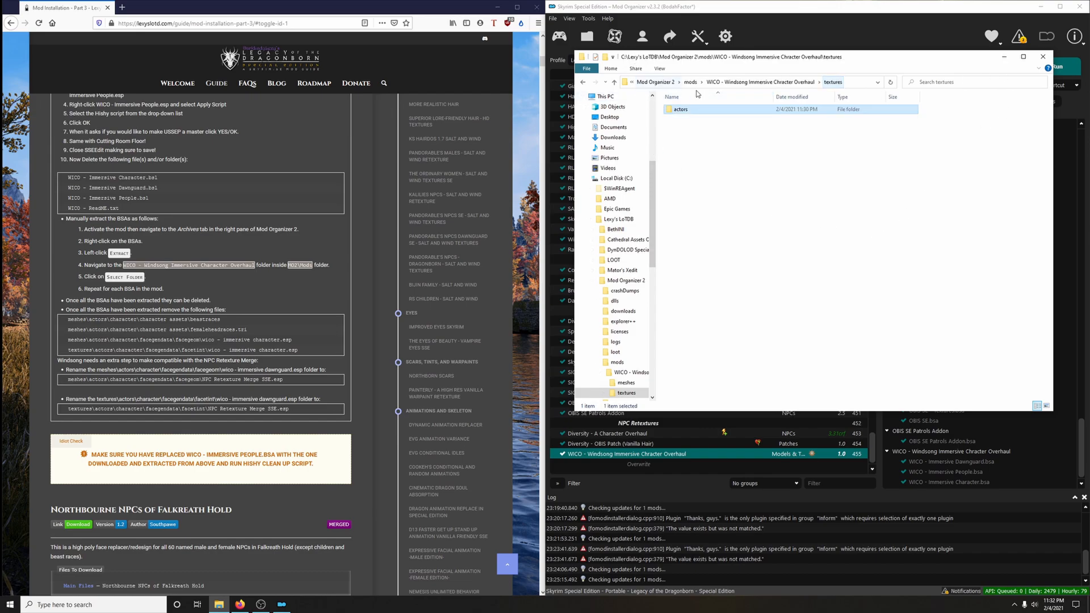
pyautogui.click(740, 82)
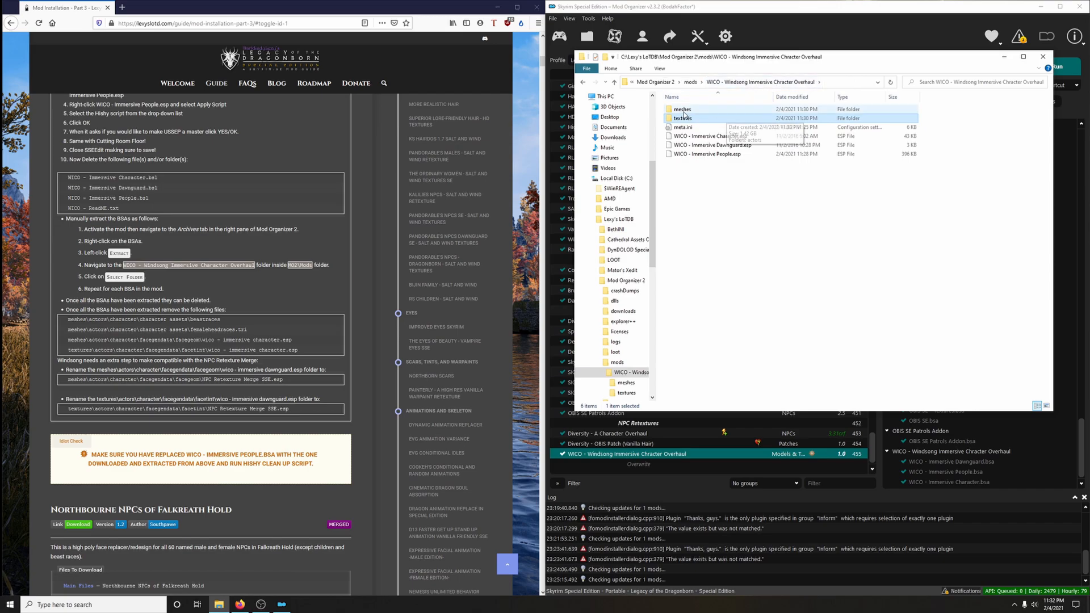
pyautogui.doubleClick(682, 109)
pyautogui.doubleClick(682, 109)
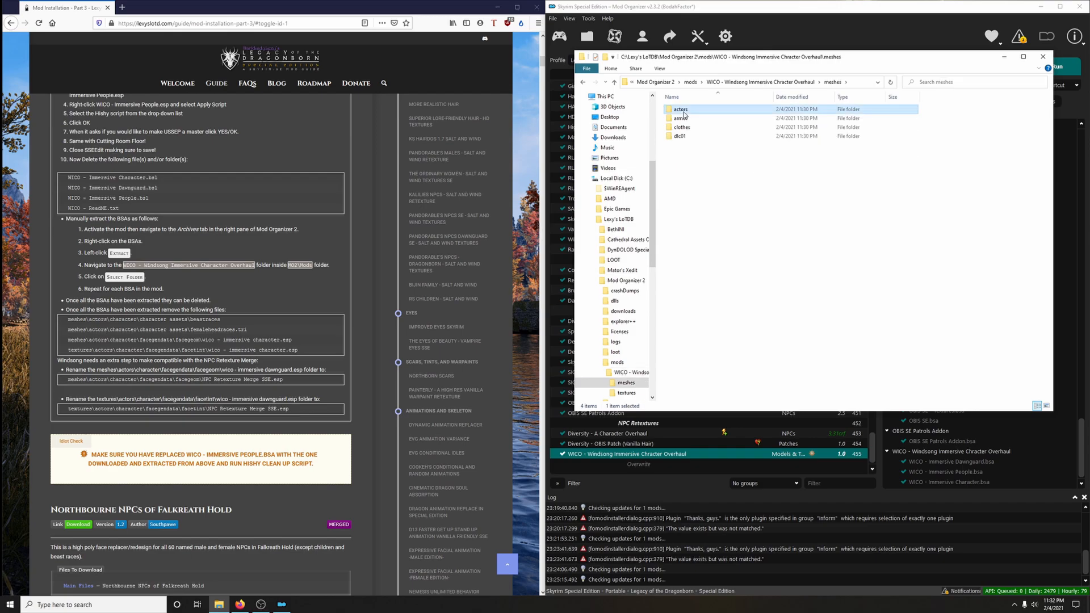
pyautogui.click(692, 113)
pyautogui.doubleClick(692, 113)
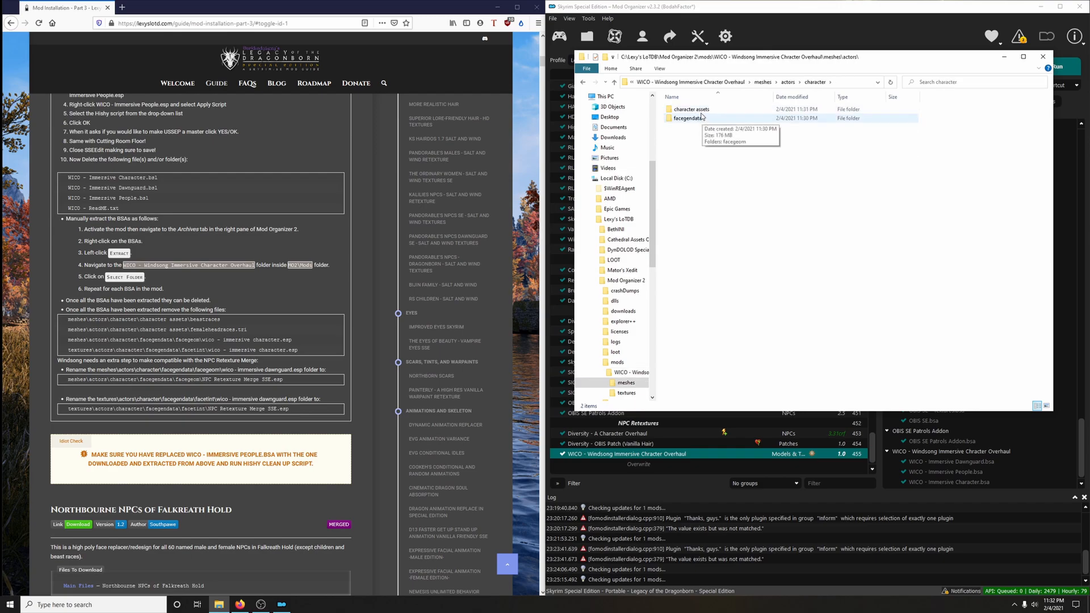
pyautogui.doubleClick(701, 120)
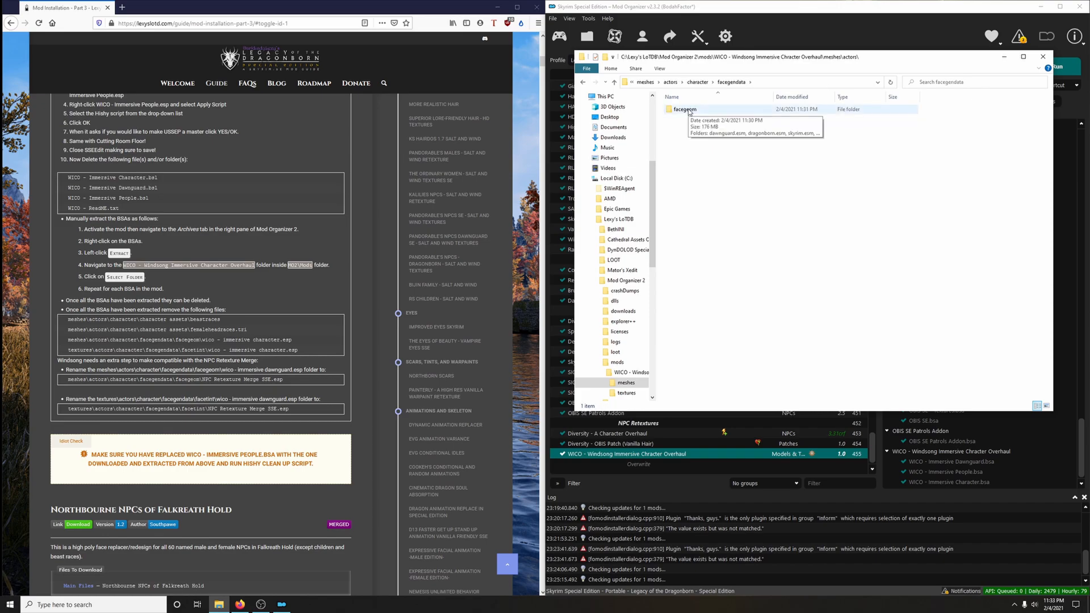
pyautogui.doubleClick(689, 111)
# Rename the wico - immersive dawnguard.esp folder in facegeom to NPC Retexture Merge SSE.esp, copying the name from the guide
pyautogui.click(723, 141)
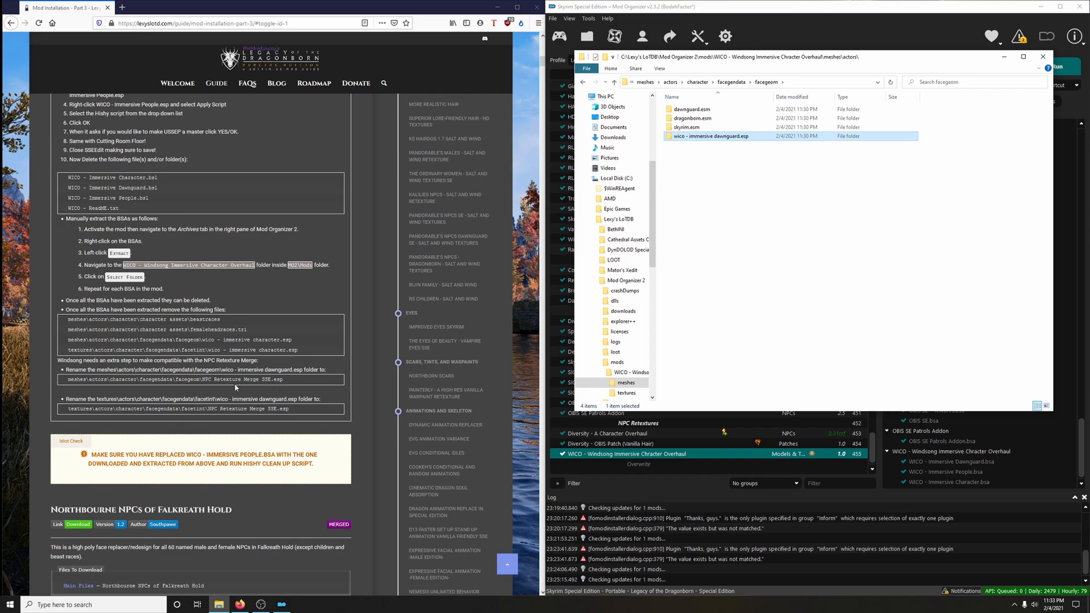
pyautogui.moveTo(203, 379); pyautogui.dragTo(275, 379)
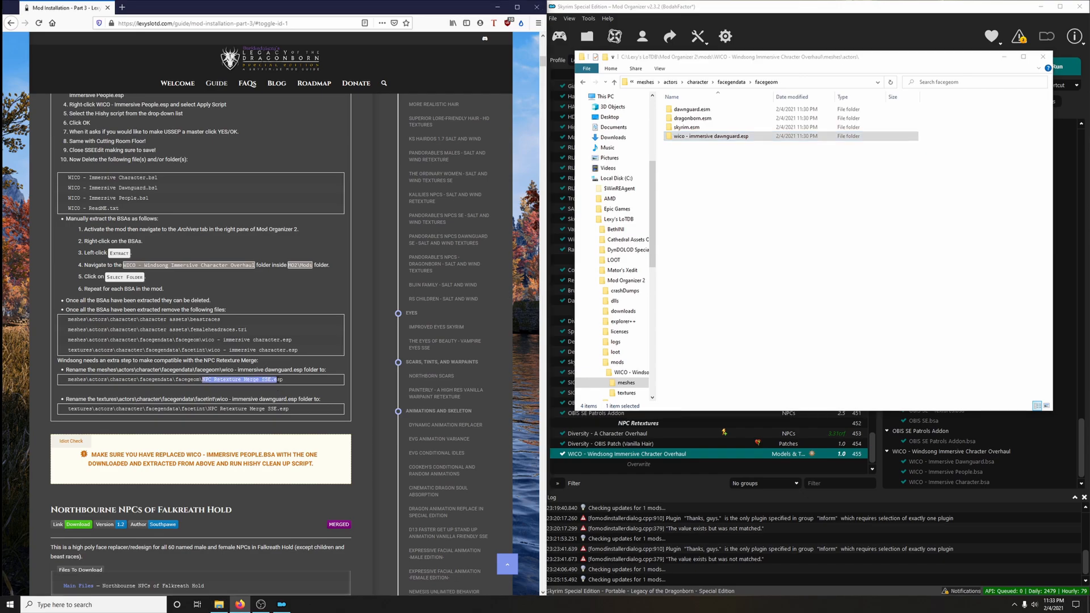
pyautogui.rightClick(217, 379)
pyautogui.click(231, 386)
pyautogui.rightClick(699, 137)
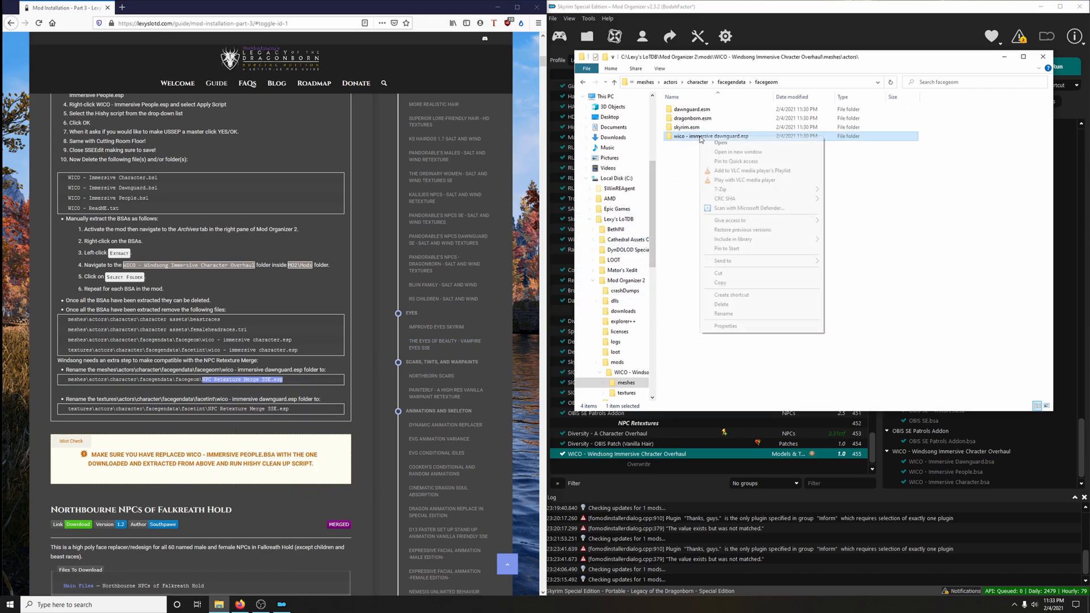
pyautogui.click(723, 314)
pyautogui.rightClick(736, 137)
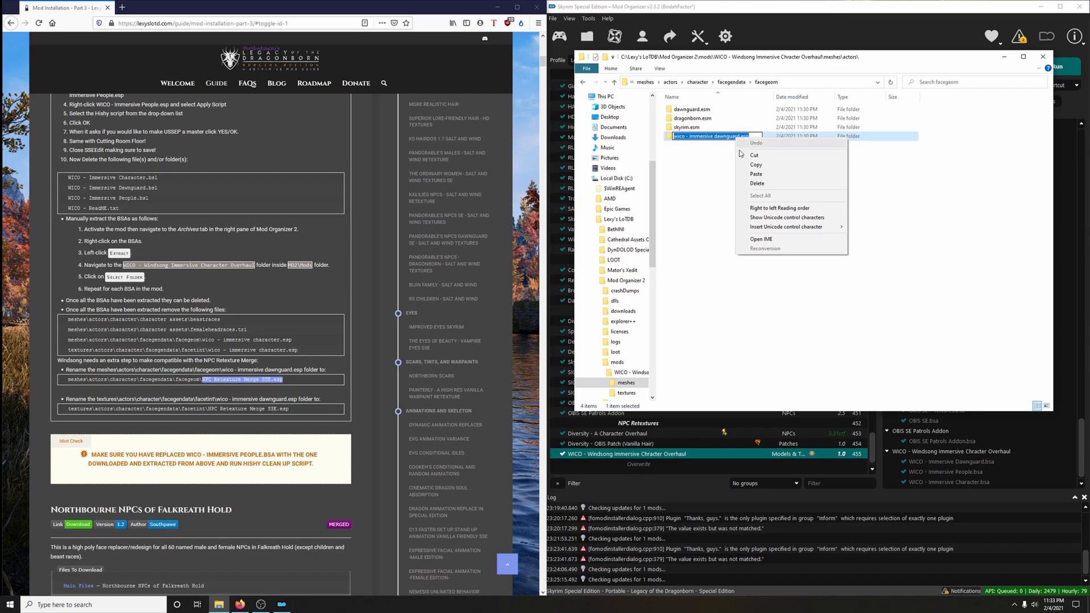
pyautogui.click(755, 181)
pyautogui.click(693, 254)
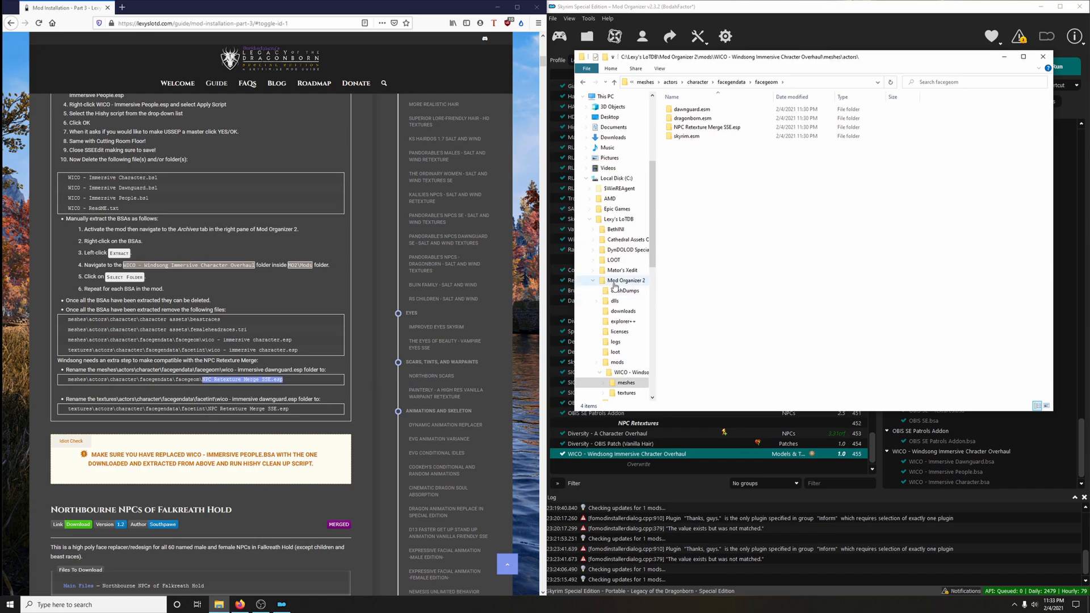
# Go back to the WICO - Windsong mod folder and open textures\actors\character\facegendata\facetint
pyautogui.click(646, 81)
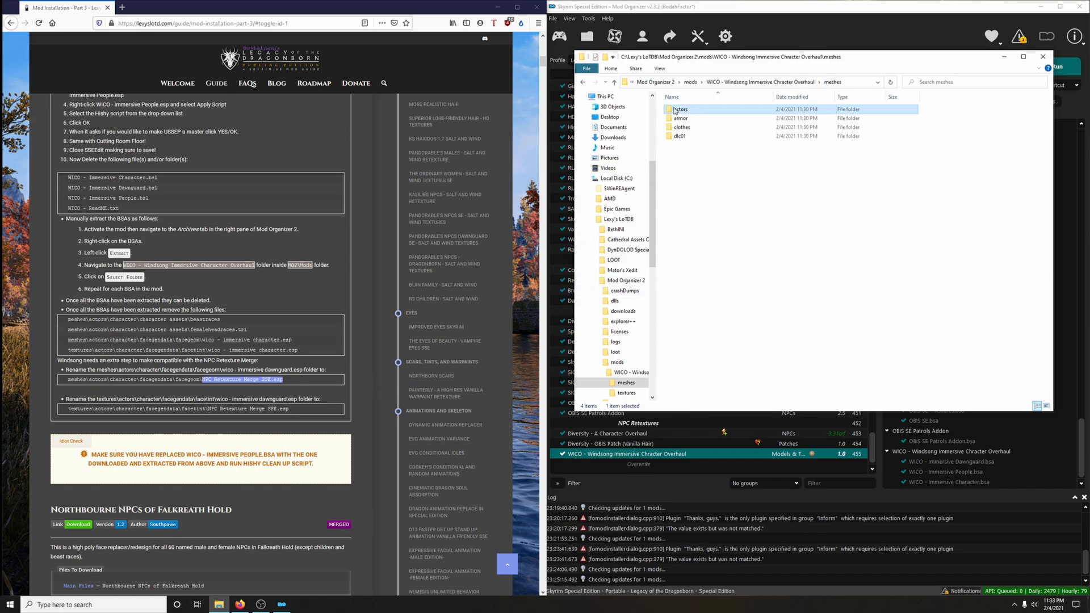
pyautogui.click(768, 83)
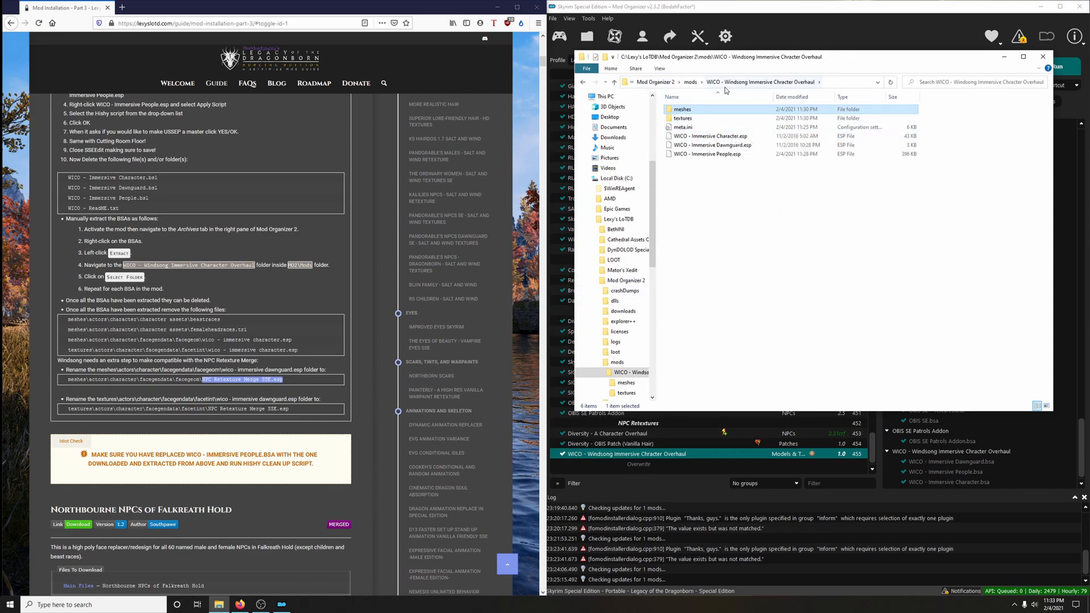
pyautogui.click(679, 119)
pyautogui.doubleClick(679, 120)
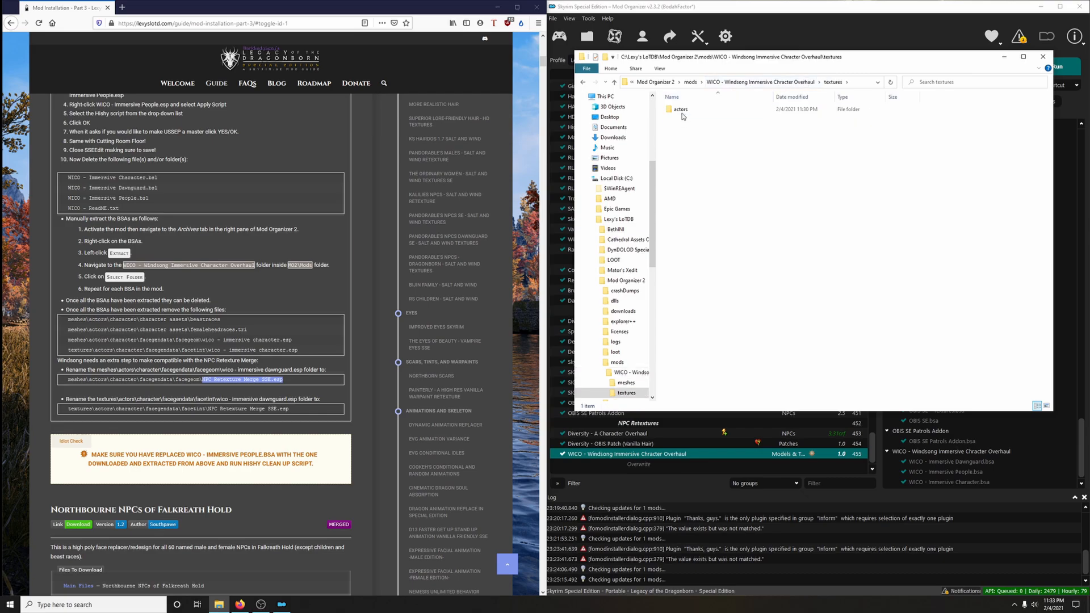
pyautogui.doubleClick(682, 110)
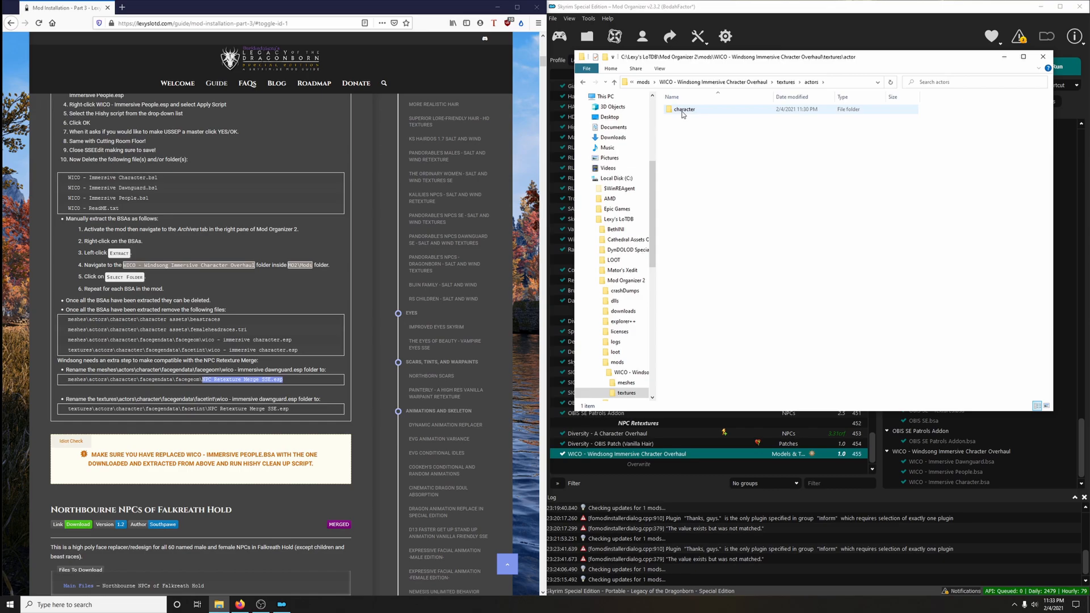
pyautogui.doubleClick(683, 111)
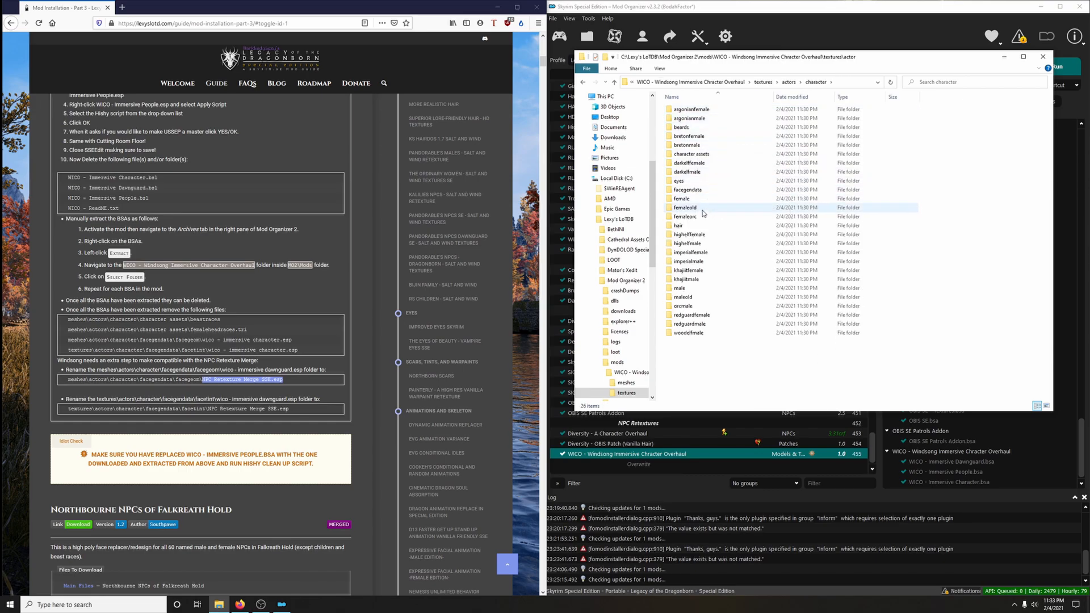
pyautogui.doubleClick(698, 190)
pyautogui.doubleClick(695, 116)
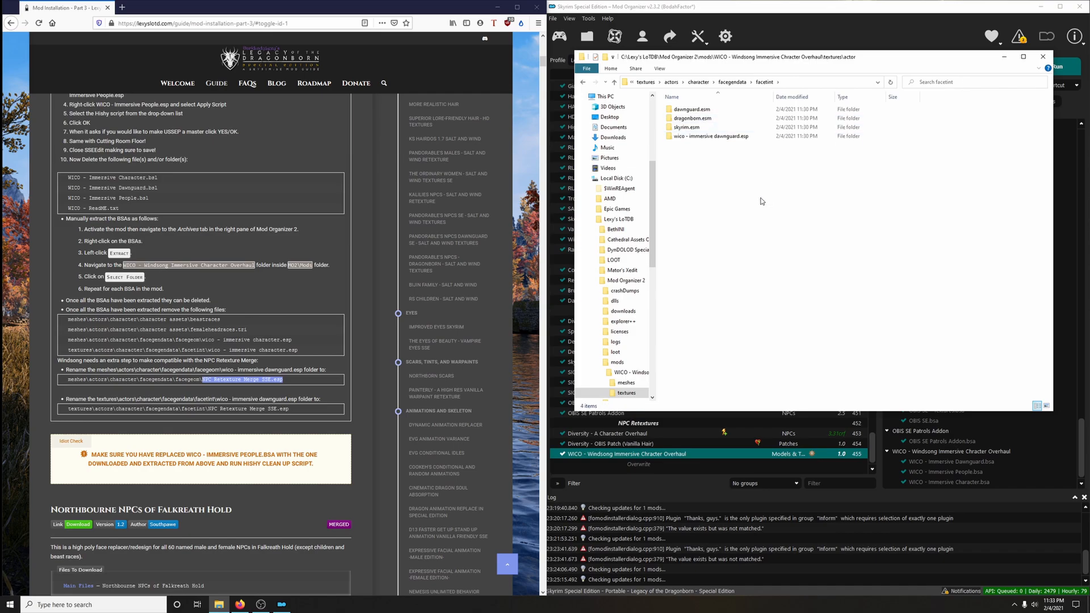
# Rename facetint's wico - immersive dawnguard.esp folder to NPC Retexture Merge SSE.esp, copying the name from the guide, and close the file window
pyautogui.moveTo(208, 409); pyautogui.dragTo(295, 414)
pyautogui.rightClick(254, 410)
pyautogui.click(268, 420)
pyautogui.click(735, 138)
pyautogui.rightClick(735, 139)
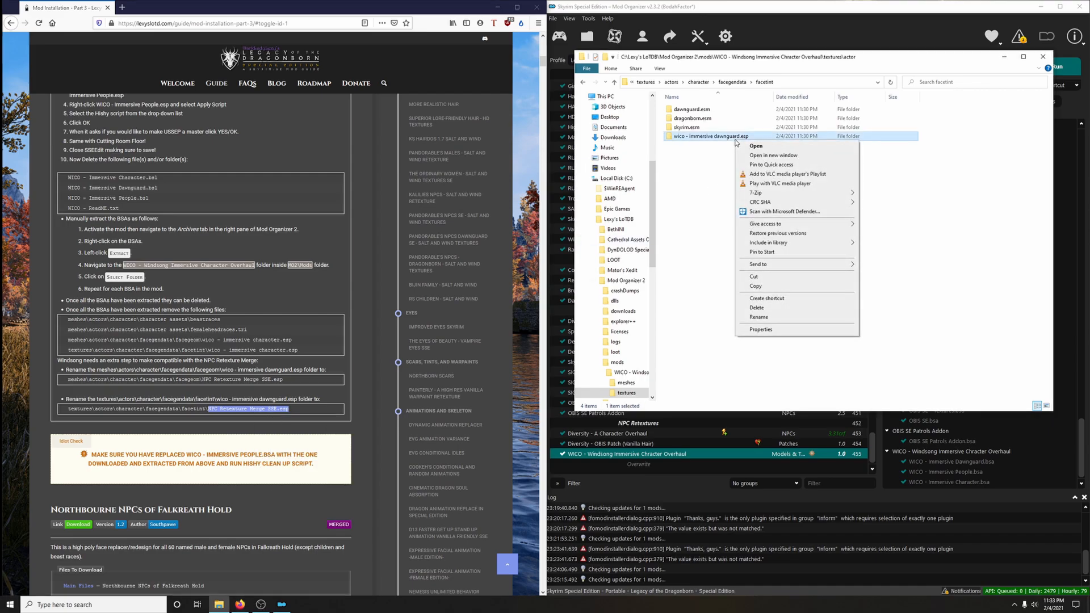
pyautogui.click(766, 317)
pyautogui.rightClick(725, 137)
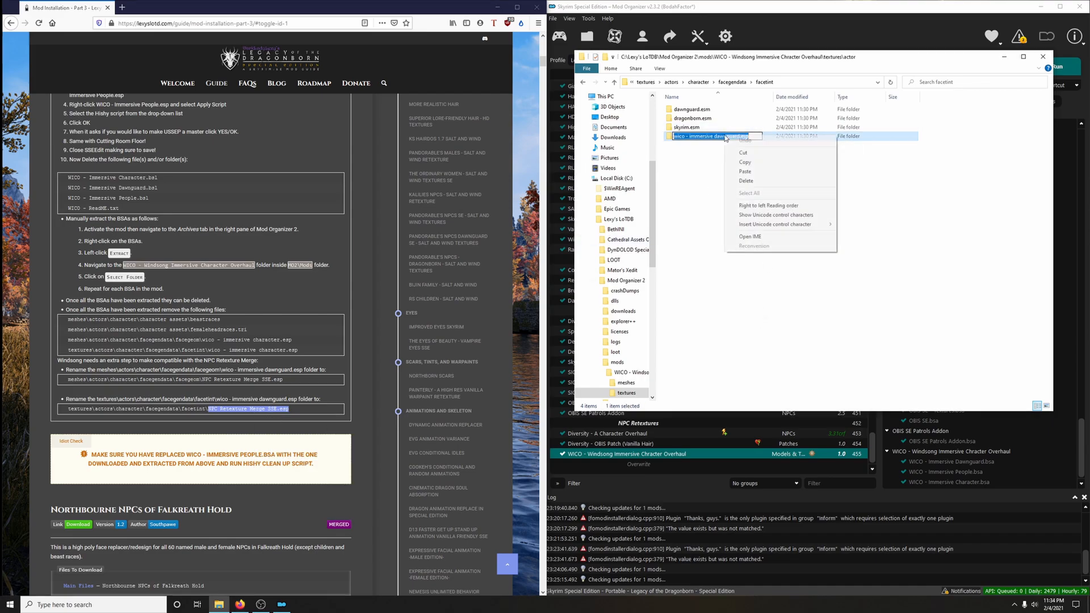
pyautogui.click(750, 172)
pyautogui.click(781, 213)
pyautogui.click(1043, 56)
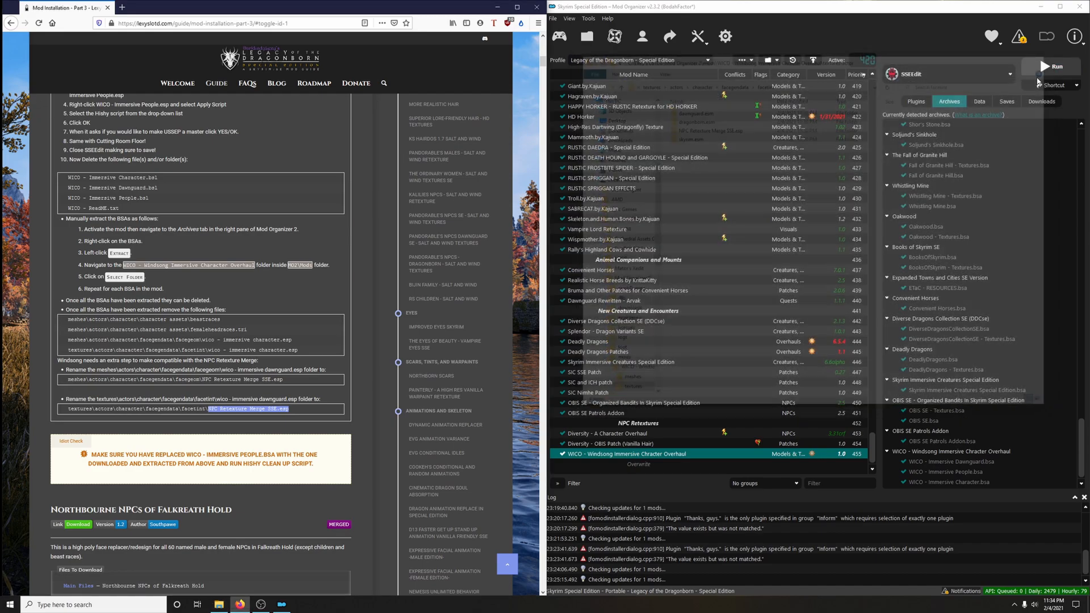
# Open the notifications list in Mod Organizer 2 to check for problems with the installed mods
pyautogui.scroll(1, 681, 457)
pyautogui.scroll(-1, 683, 449)
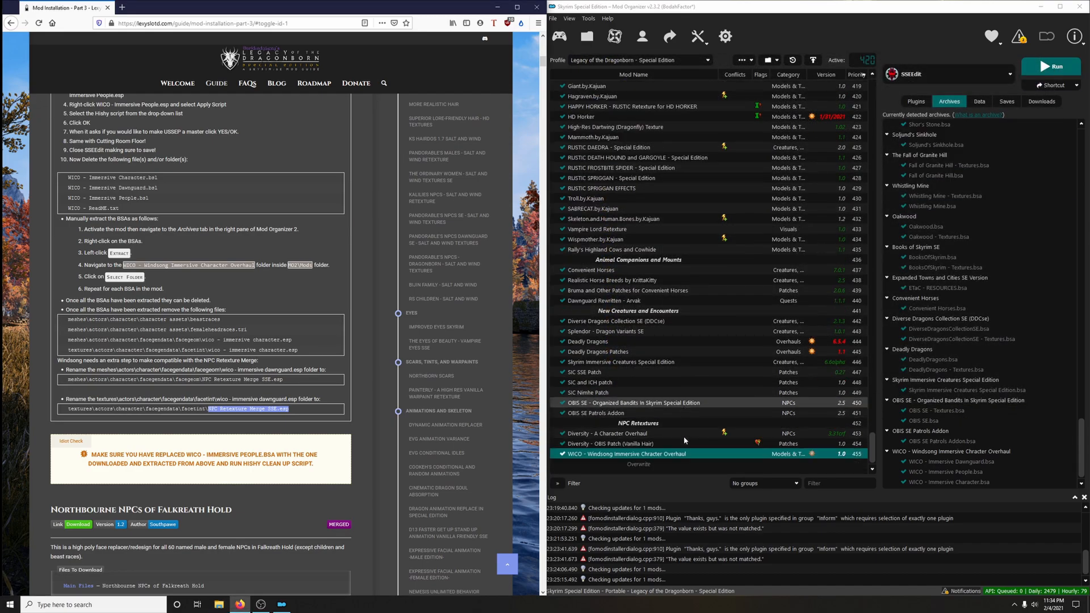
pyautogui.click(1027, 38)
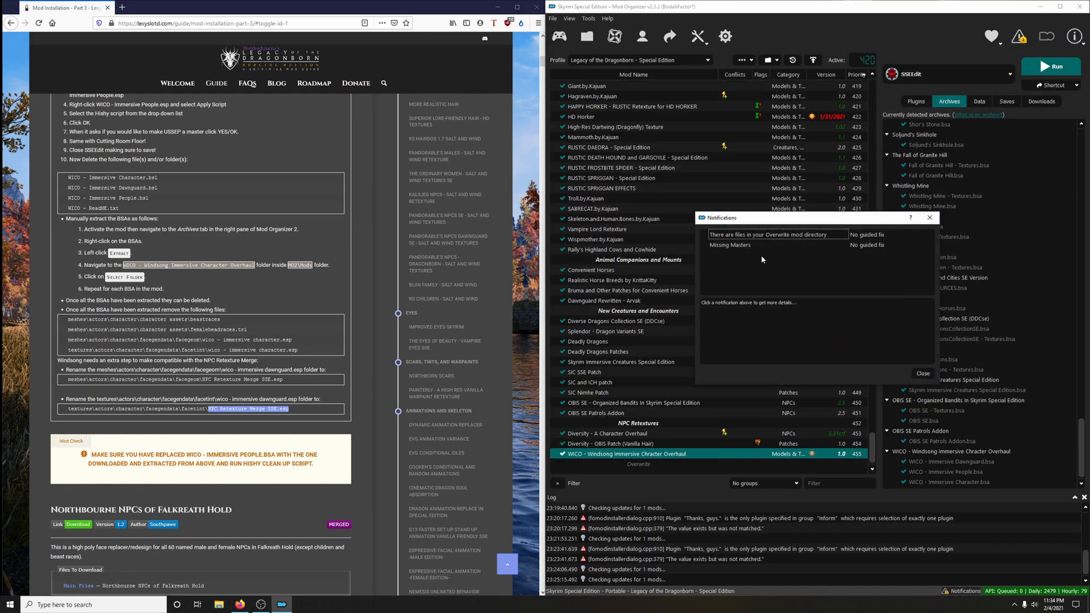
# Dismiss the notifications and cut the SSEEdit Cache folder out of Mod Organizer 2's overwrite directory
pyautogui.click(930, 218)
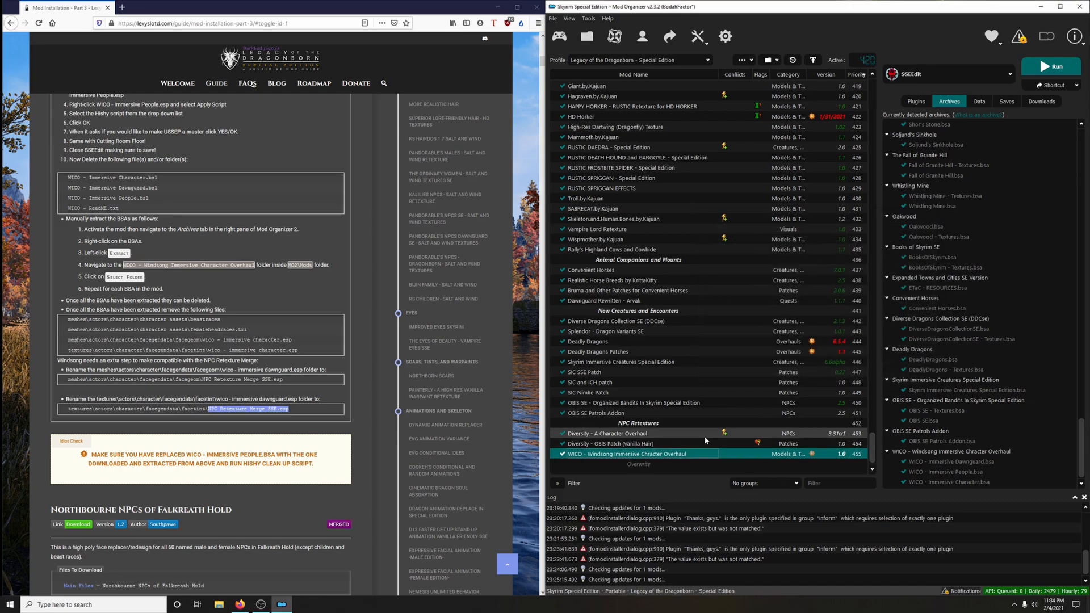
pyautogui.rightClick(647, 465)
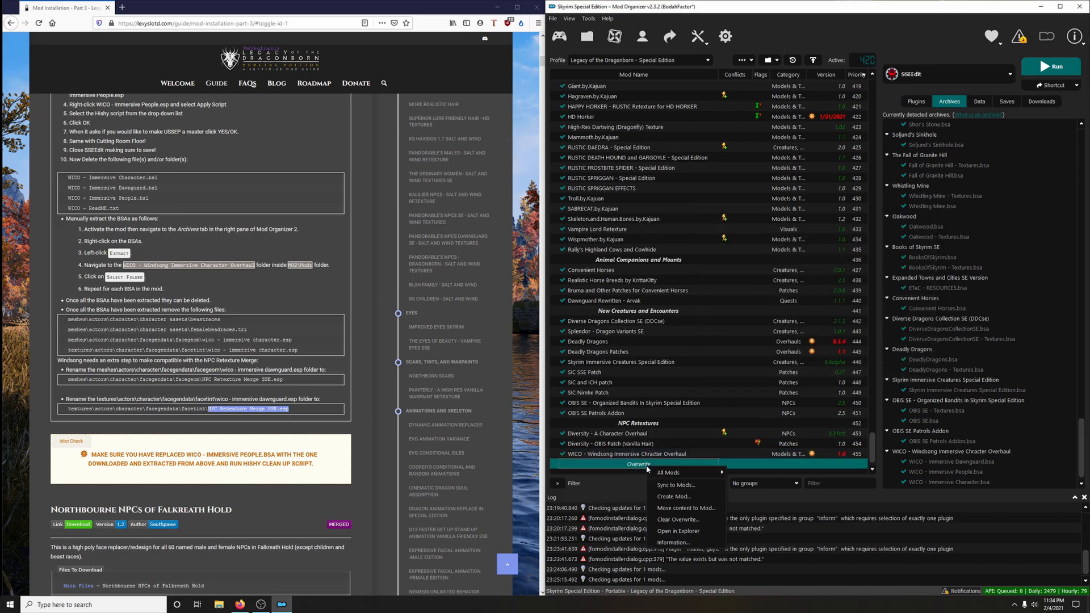
pyautogui.click(679, 531)
pyautogui.rightClick(703, 107)
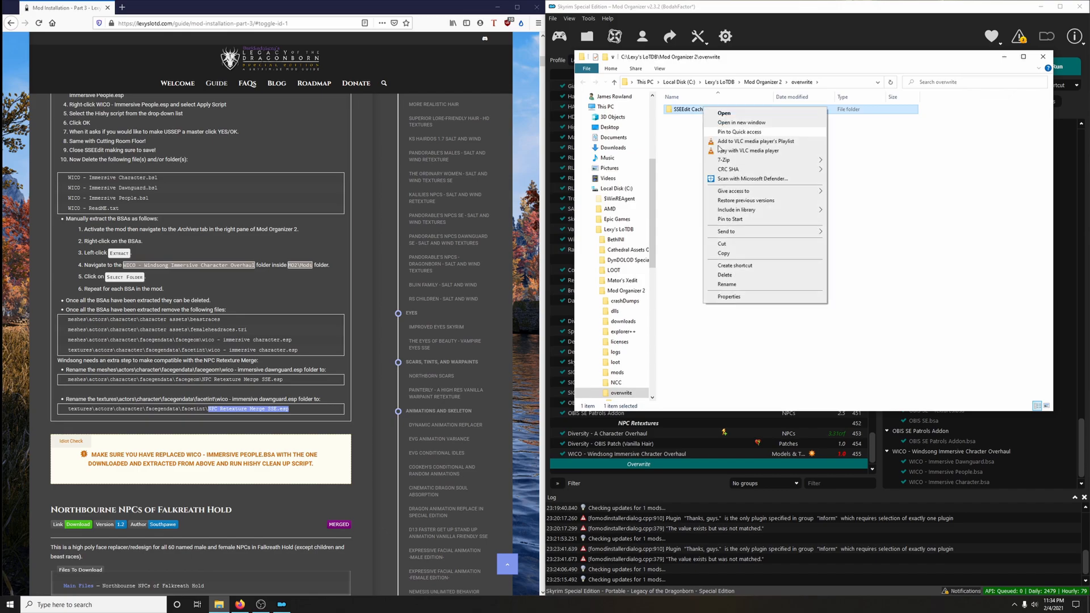
pyautogui.click(724, 243)
pyautogui.click(1044, 57)
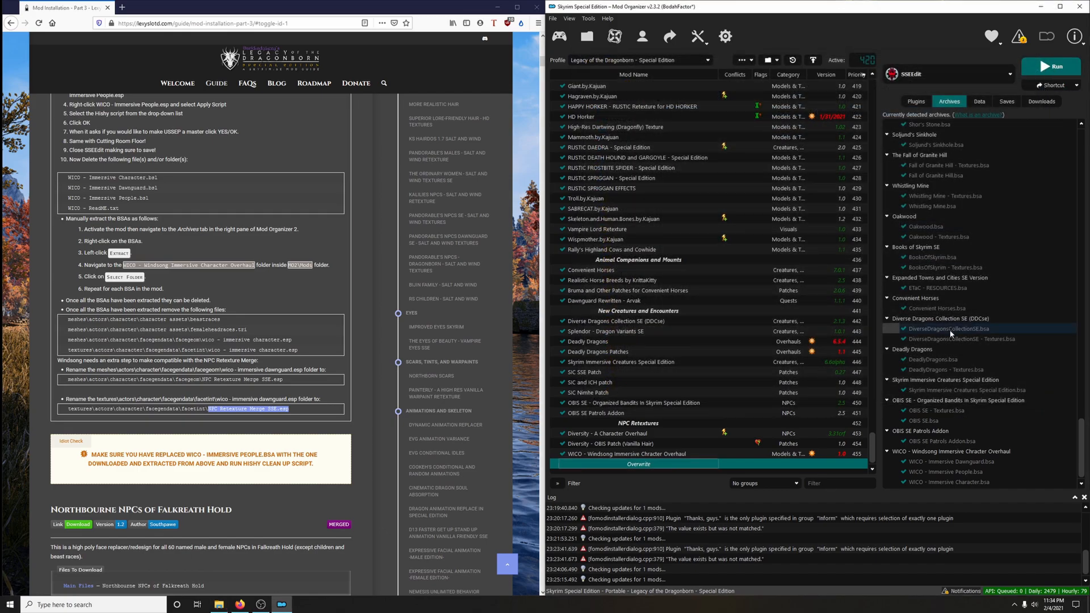
# Paste the cut folder into the SSEedit Cache mod's folder and close the file window
pyautogui.moveTo(884, 280); pyautogui.dragTo(878, 81)
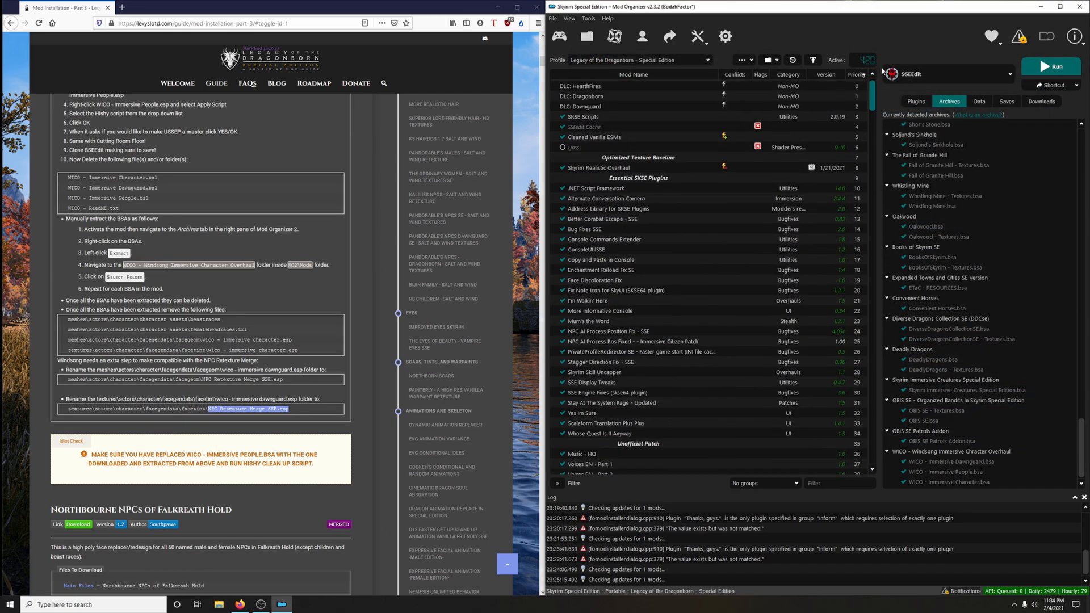
pyautogui.rightClick(590, 126)
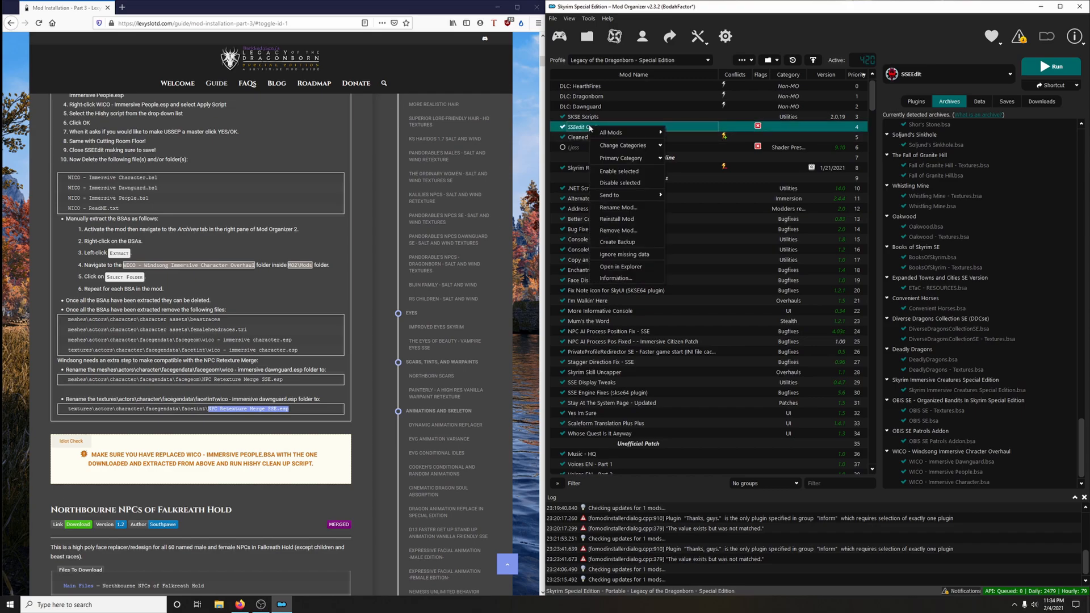
pyautogui.click(653, 266)
pyautogui.rightClick(749, 255)
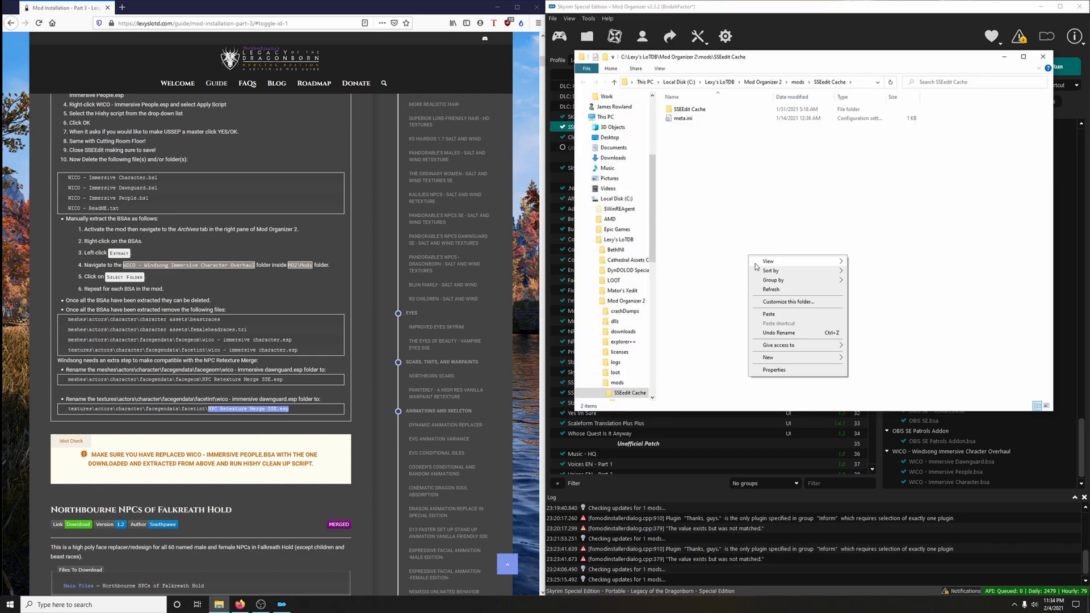
pyautogui.click(782, 313)
pyautogui.click(1043, 57)
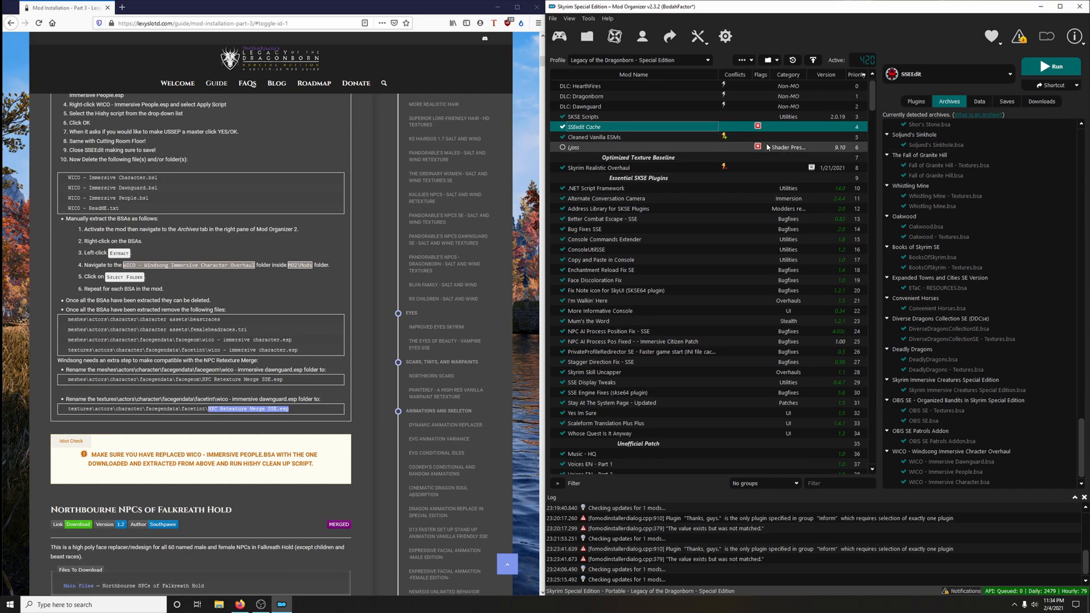
# Refresh the mod list and return to its NPC Retextures section
pyautogui.click(745, 60)
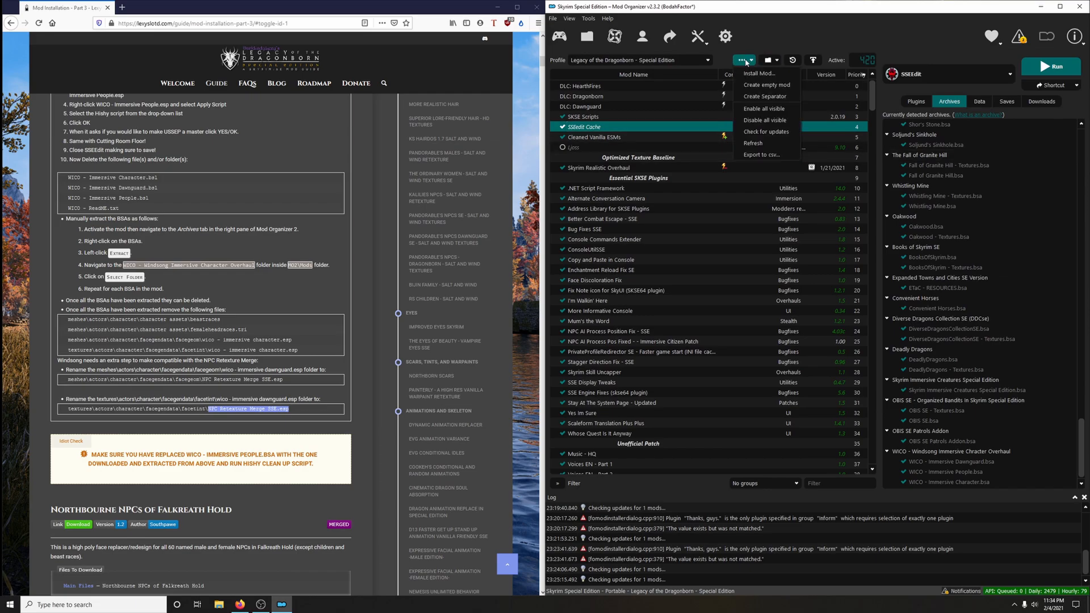
pyautogui.click(753, 143)
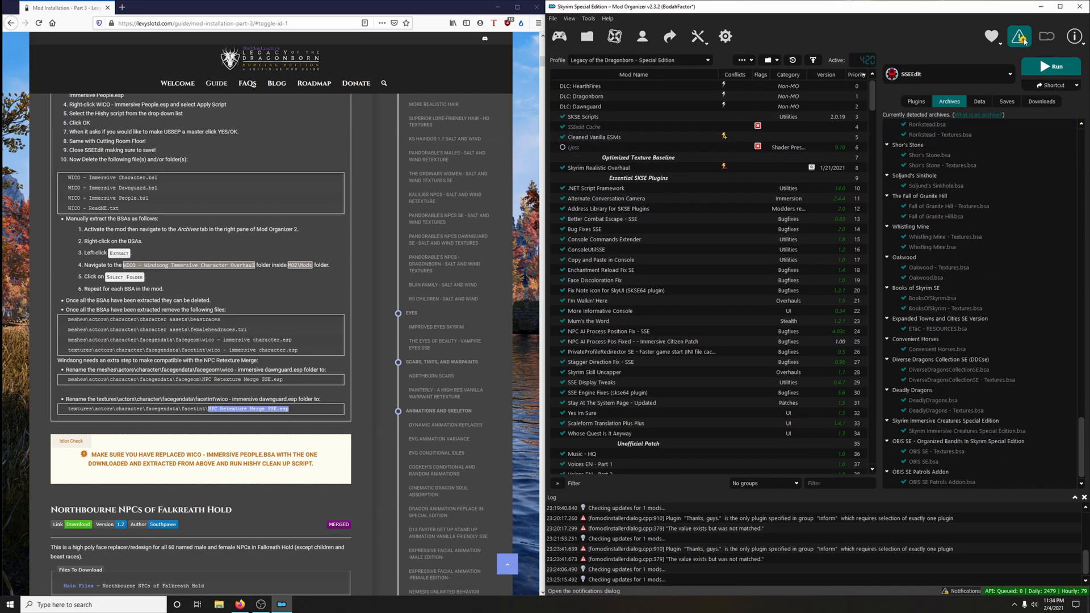
pyautogui.scroll(-10, 690, 461)
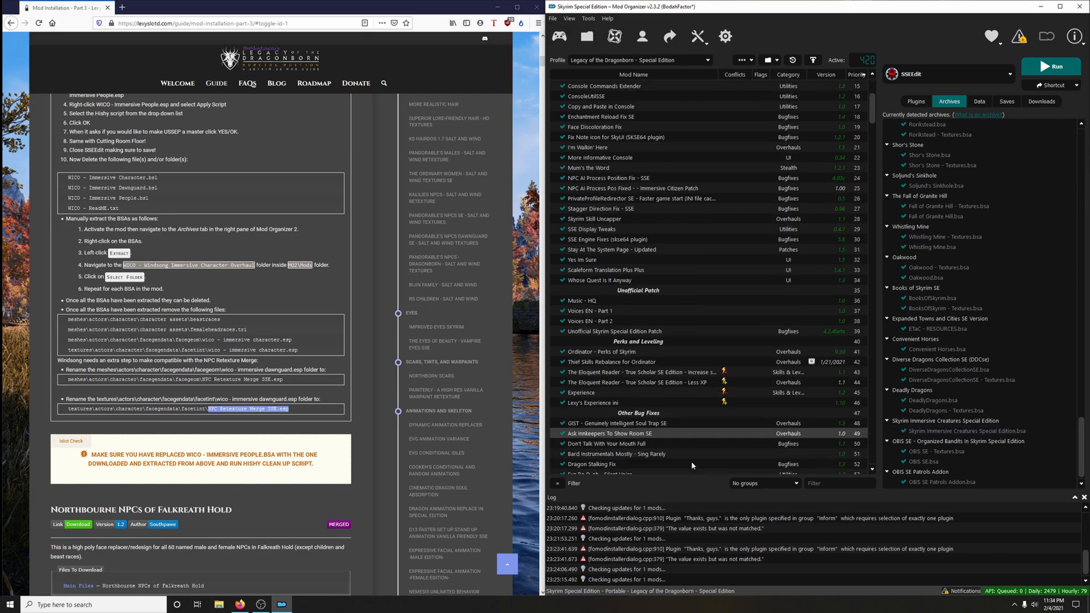
pyautogui.moveTo(873, 119); pyautogui.dragTo(873, 456)
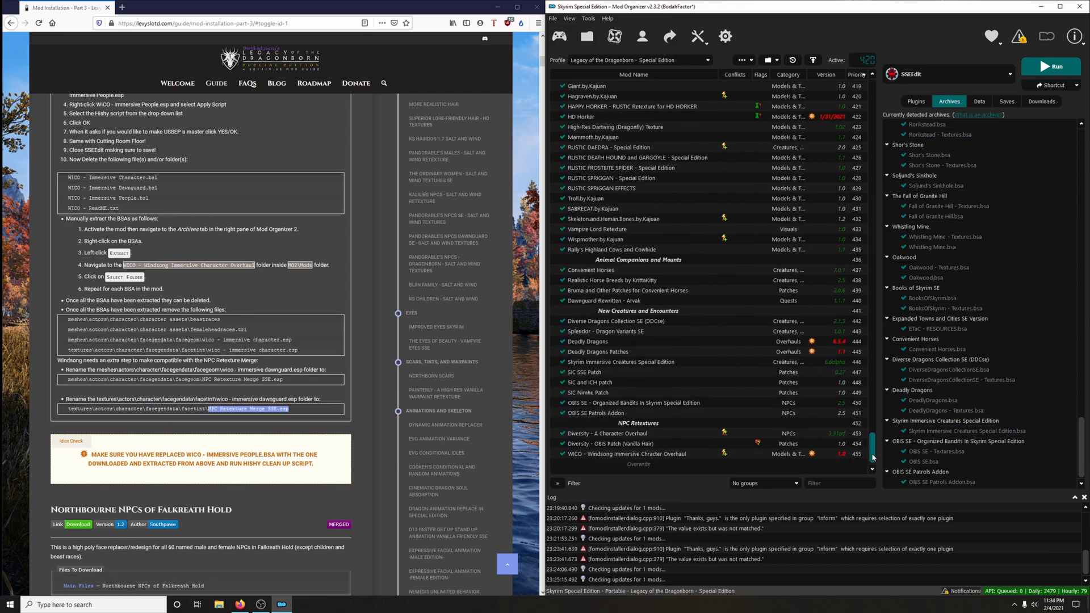
# Download the main file of Northbourne NPCs of Falkreath Hold through the guide's link and install it in Mod Organizer 2
pyautogui.scroll(-6, 217, 395)
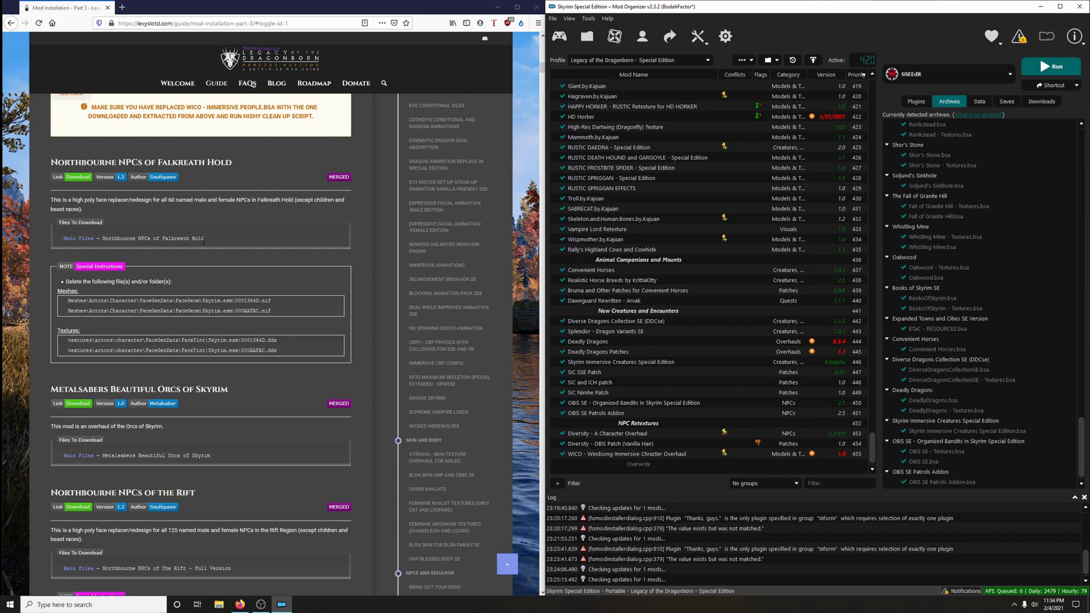
pyautogui.click(92, 181)
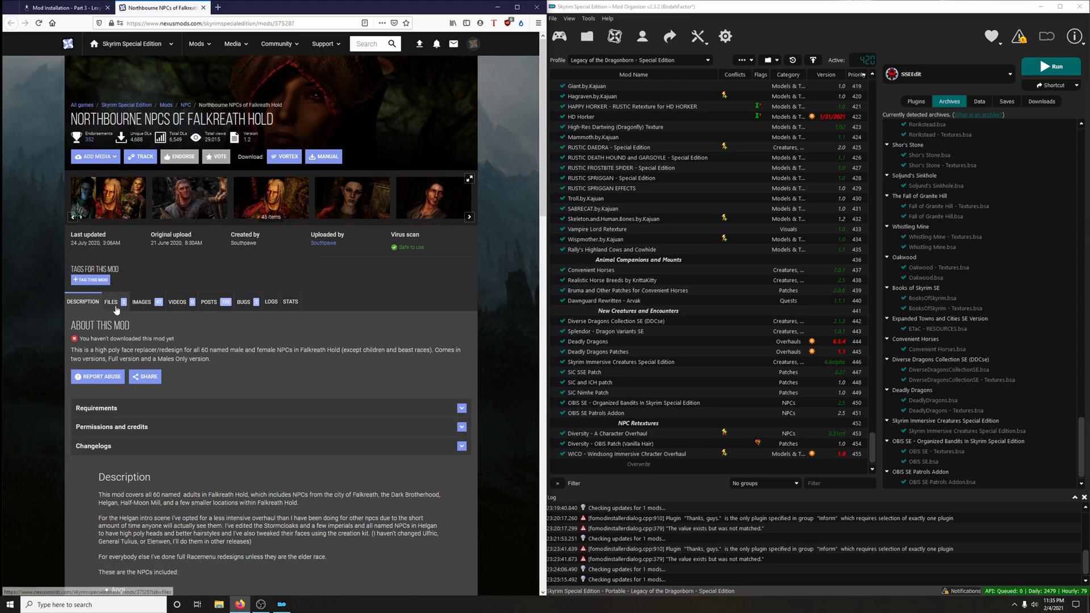
pyautogui.click(111, 302)
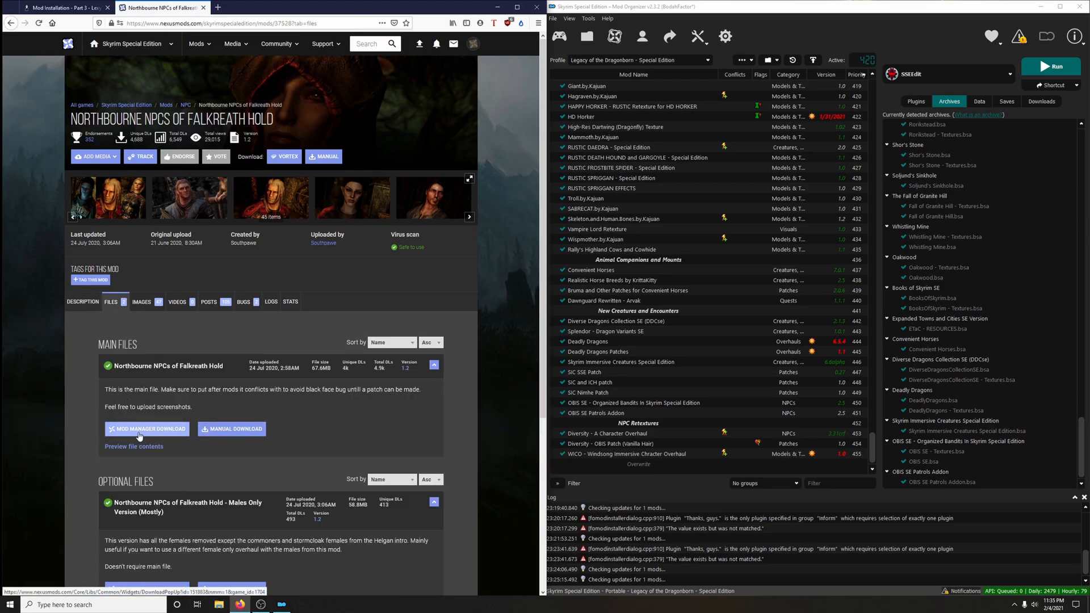
pyautogui.click(146, 435)
pyautogui.click(475, 265)
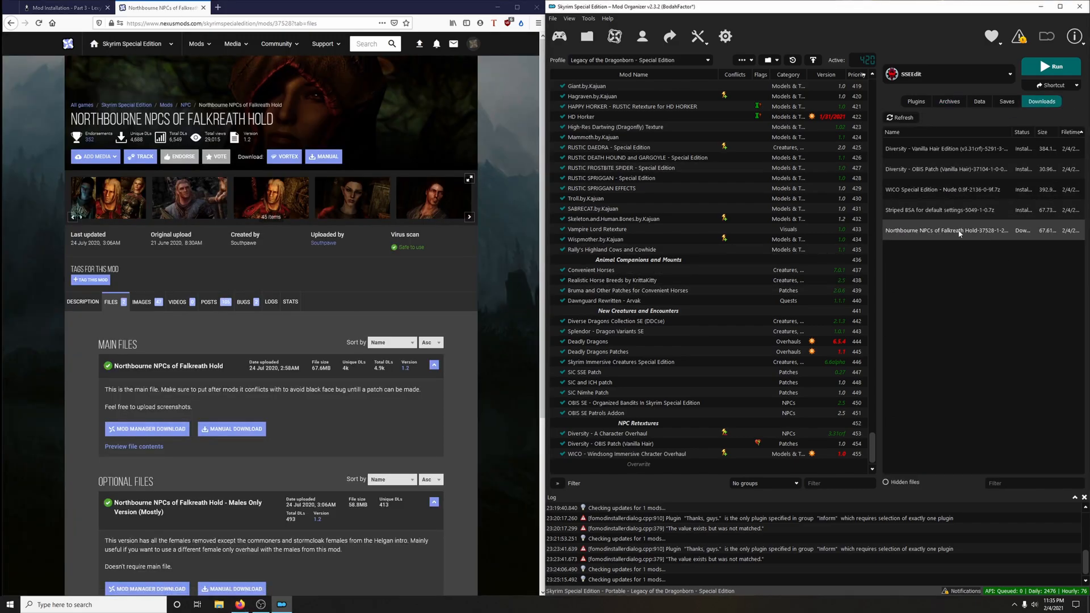
pyautogui.doubleClick(958, 231)
pyautogui.click(866, 314)
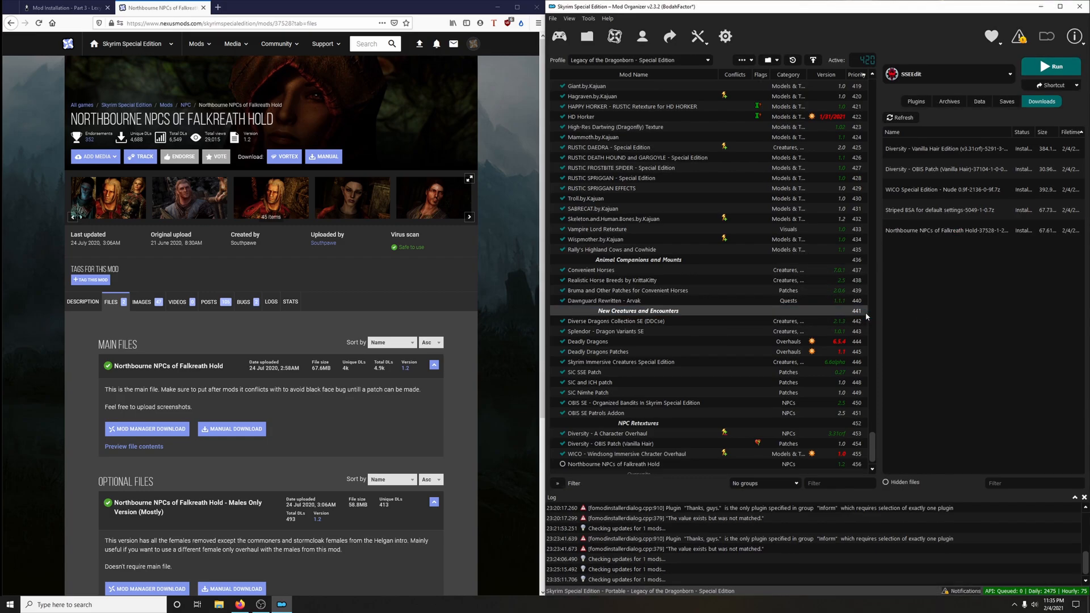
# Look through the first preview images on the Northbourne NPCs of Falkreath Hold page, and close the page
pyautogui.click(121, 206)
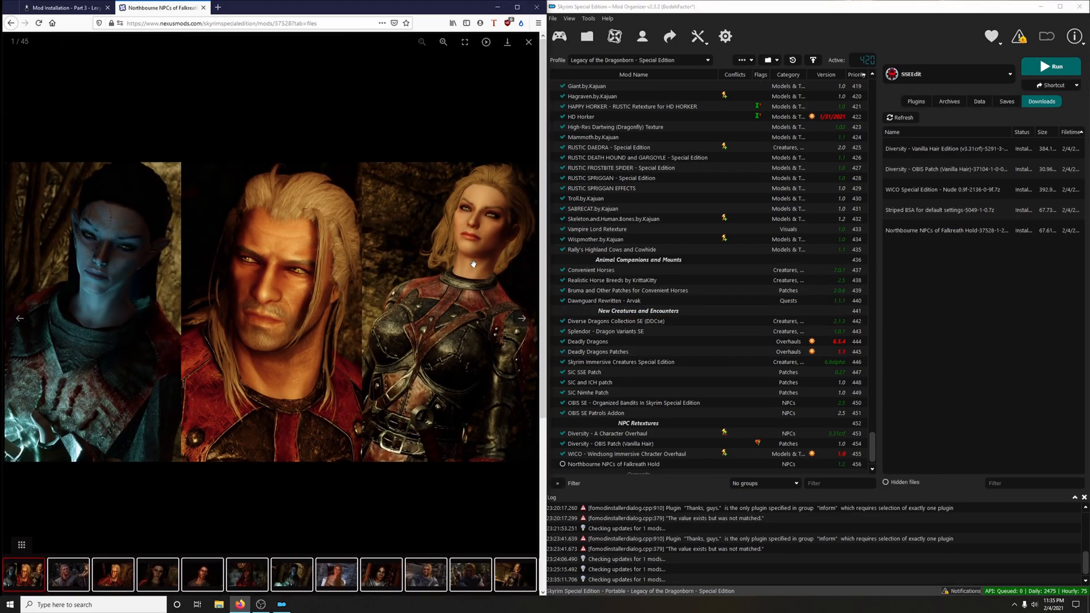
pyautogui.click(523, 319)
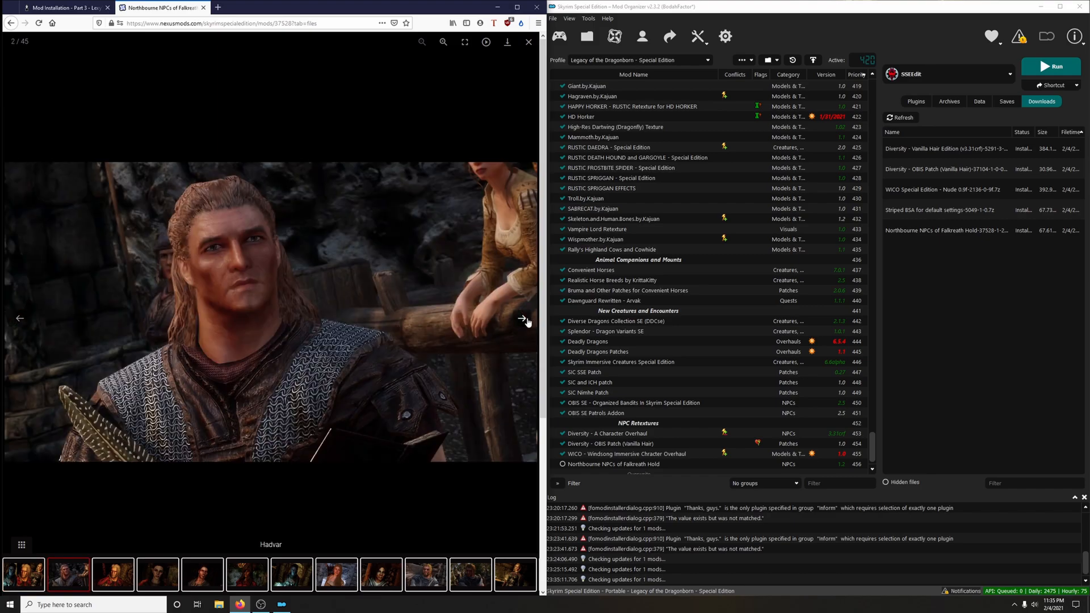
pyautogui.click(523, 319)
pyautogui.click(523, 319)
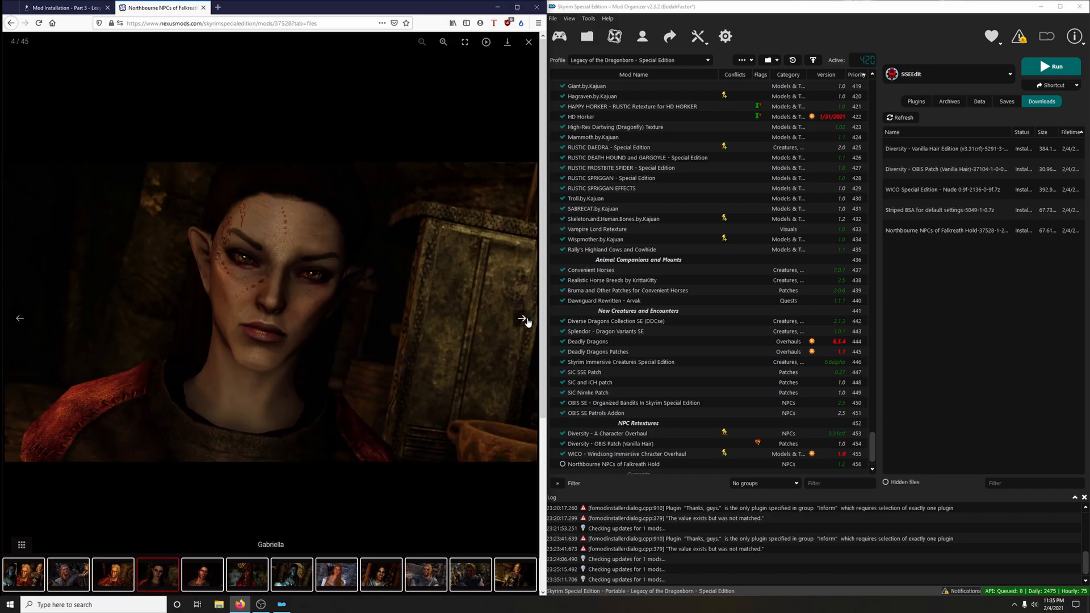
pyautogui.click(203, 8)
# Open the Northbourne NPCs of Falkreath Hold mod folder and go to meshes\actors\character\FaceGenData\FaceGeom\skyrim.esm
pyautogui.scroll(-2, 278, 343)
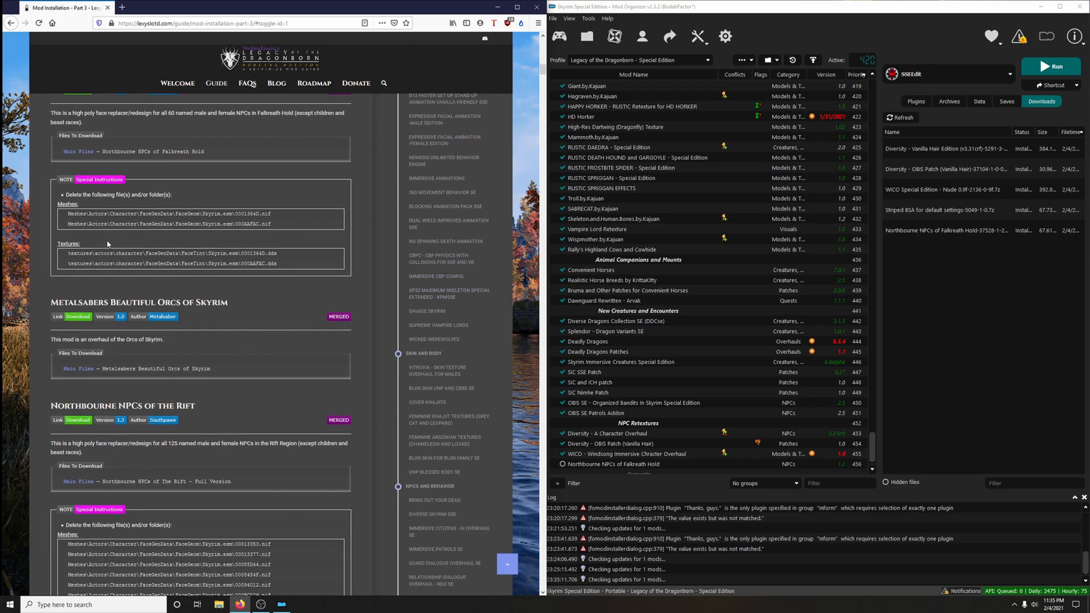
pyautogui.rightClick(583, 464)
pyautogui.click(613, 446)
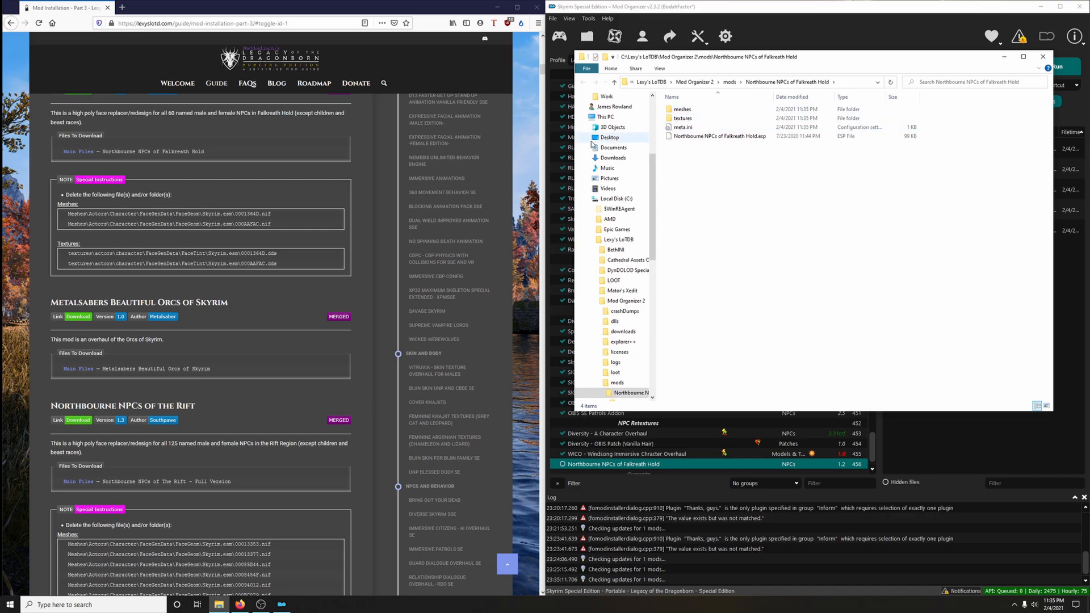
pyautogui.doubleClick(677, 110)
pyautogui.doubleClick(696, 110)
pyautogui.doubleClick(700, 110)
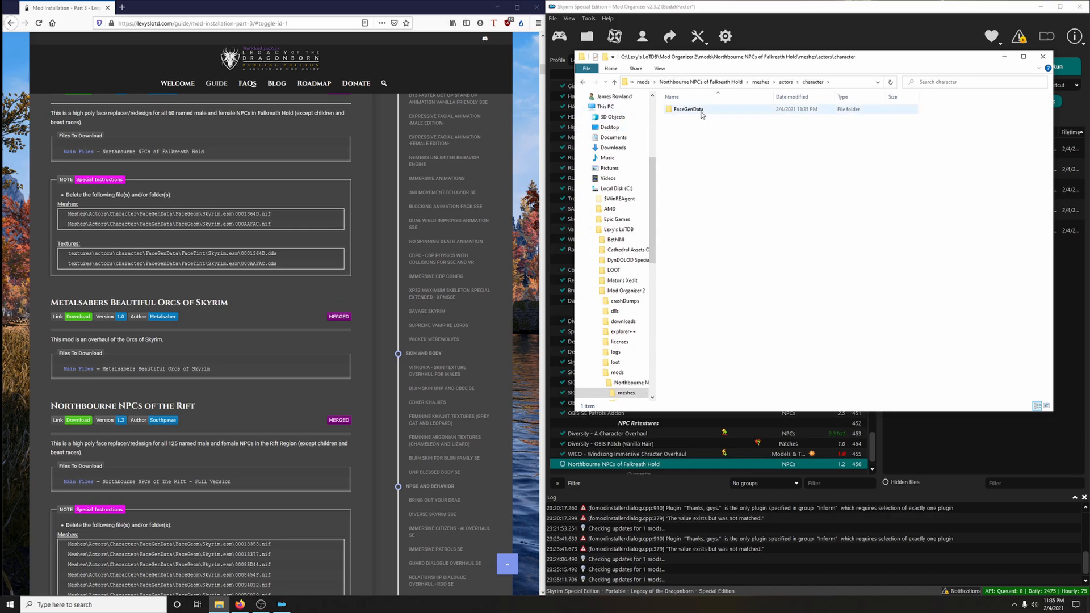
pyautogui.doubleClick(702, 114)
pyautogui.doubleClick(704, 115)
pyautogui.click(707, 123)
pyautogui.doubleClick(707, 124)
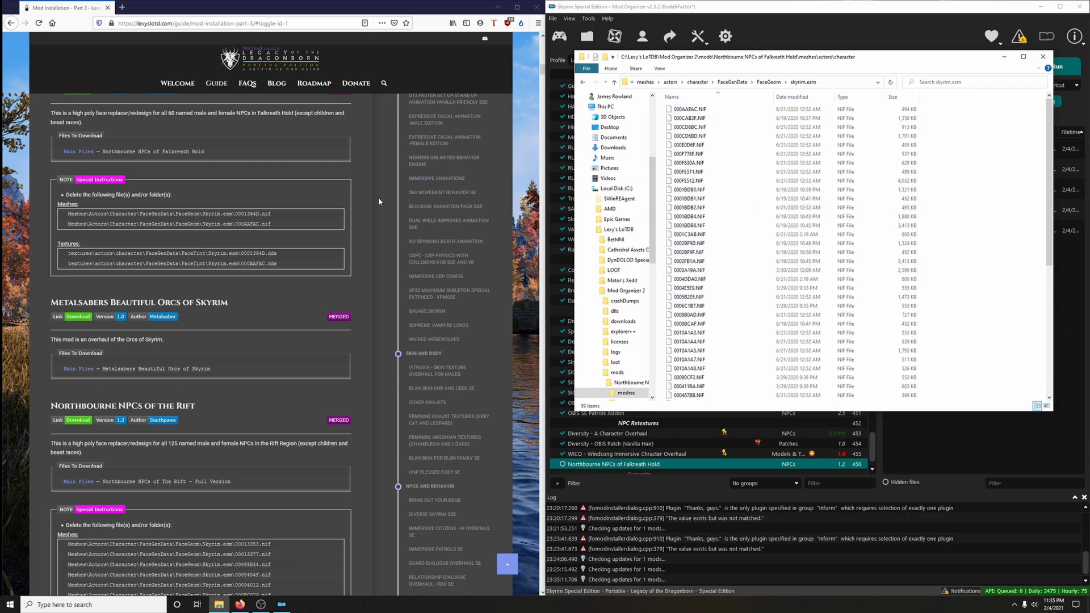
# Search the skyrim.esm meshes folder for 0001364D, copied from the guide, and delete 0001364D.NIF
pyautogui.moveTo(236, 213); pyautogui.dragTo(260, 214)
pyautogui.hotkey('ctrl', 'c')
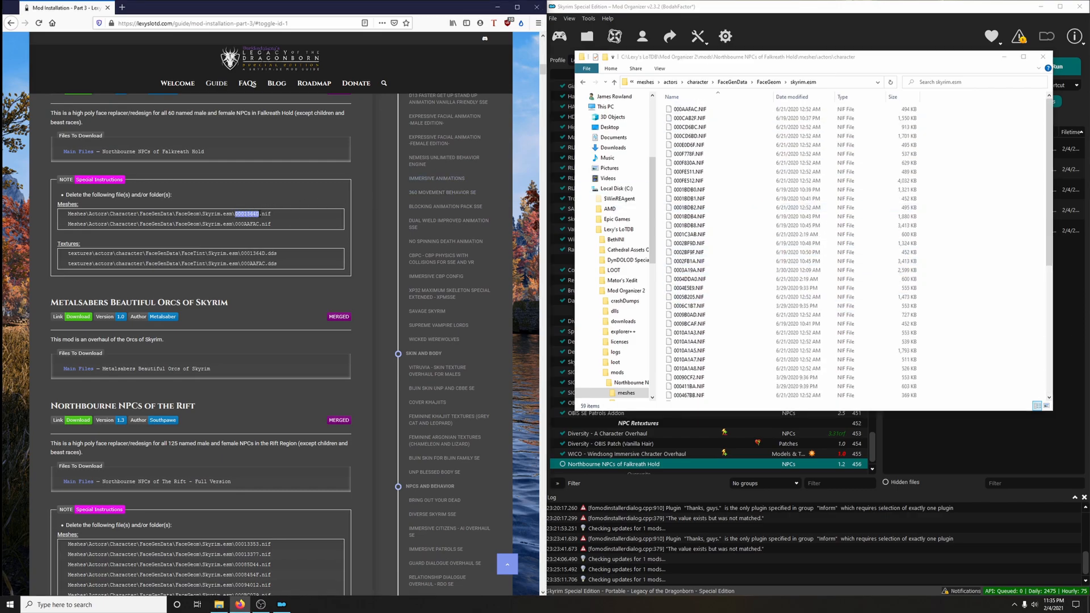
pyautogui.rightClick(259, 214)
pyautogui.click(278, 218)
pyautogui.click(940, 83)
pyautogui.hotkey('ctrl', 'v')
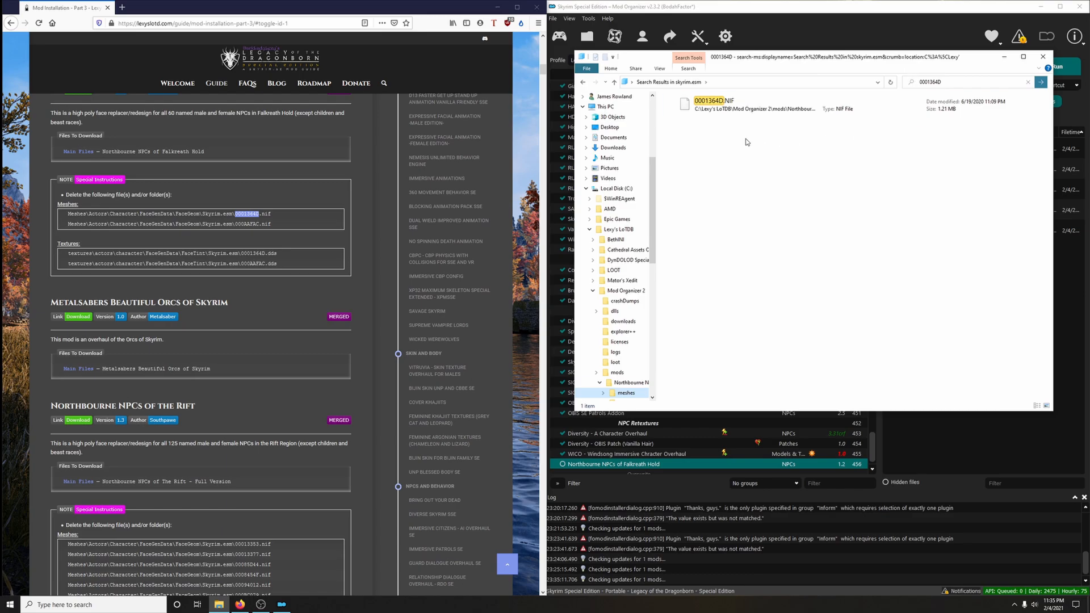
pyautogui.rightClick(717, 111)
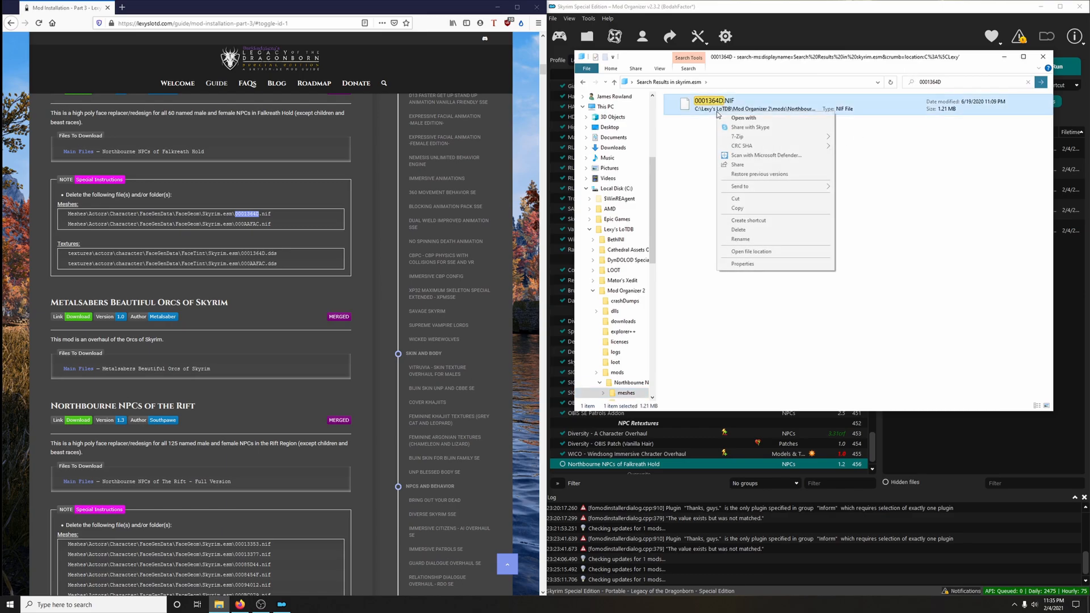
pyautogui.click(743, 230)
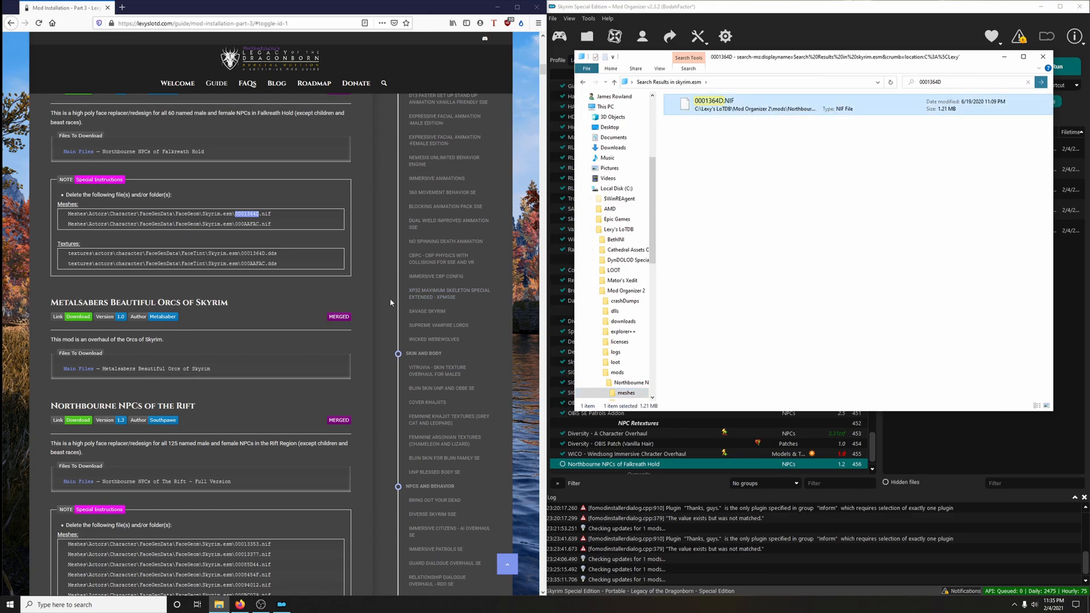
# Search the skyrim.esm meshes folder for 000AAFAC, copied from the guide, delete 000AAFAC.NIF and close the file window
pyautogui.click(236, 224)
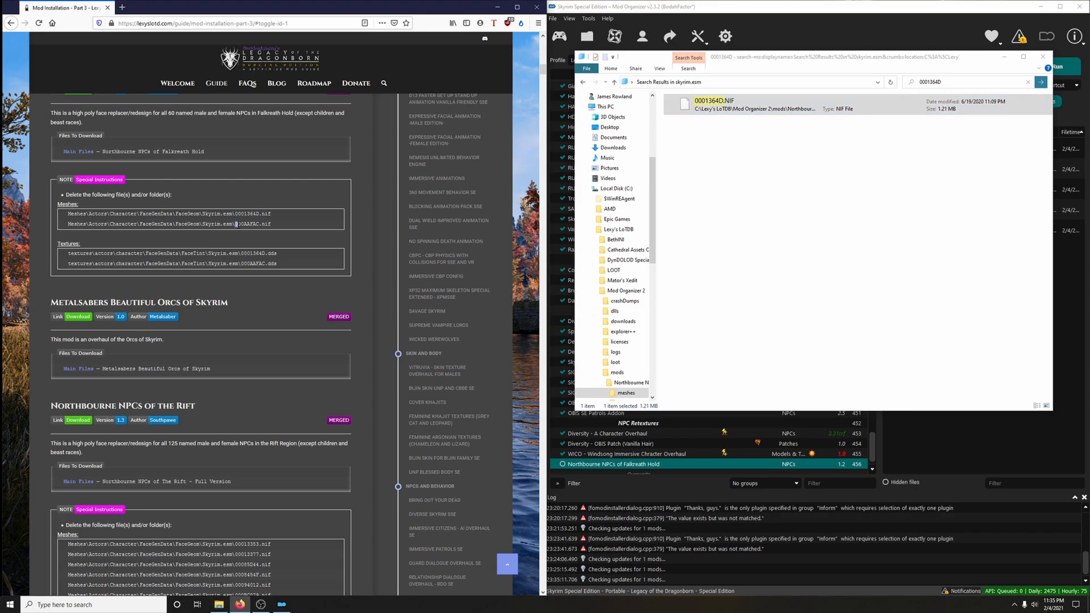
pyautogui.moveTo(258, 223); pyautogui.dragTo(260, 223)
pyautogui.rightClick(260, 223)
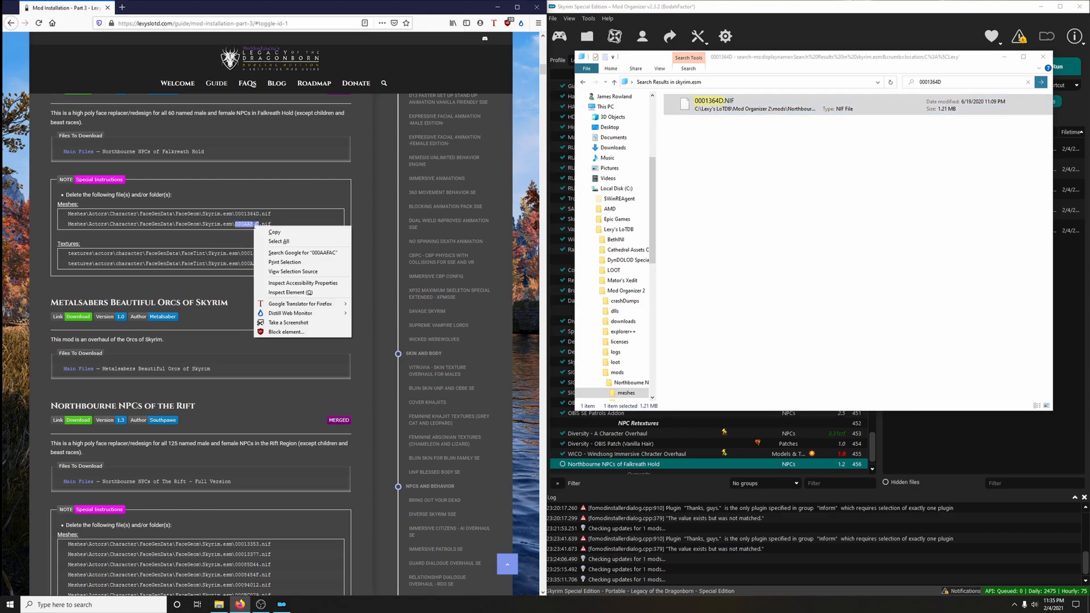
pyautogui.click(278, 231)
pyautogui.click(948, 83)
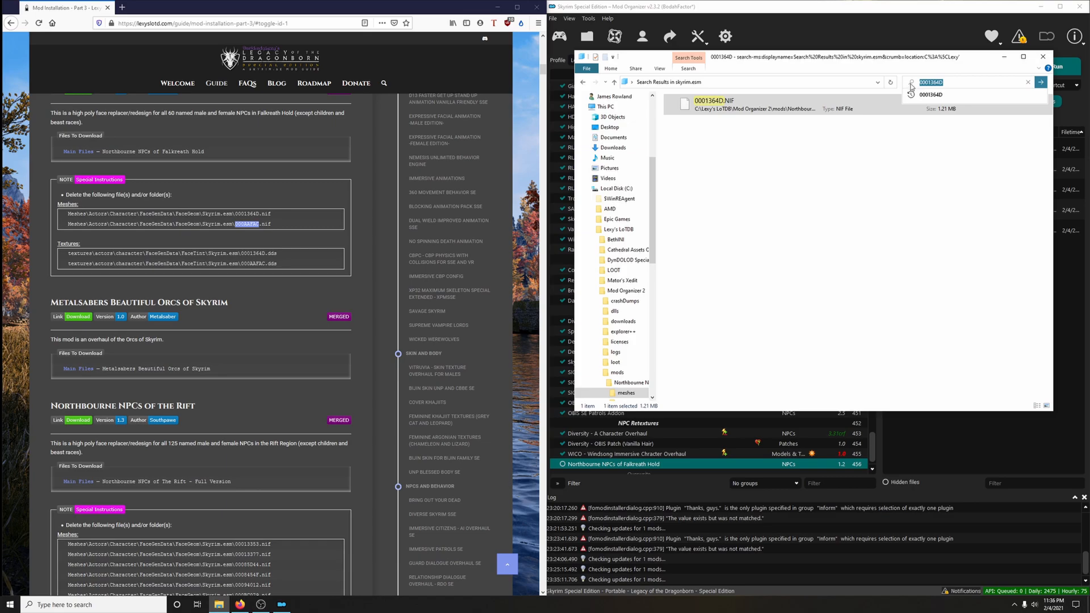
pyautogui.rightClick(908, 84)
pyautogui.click(920, 129)
pyautogui.press('Return')
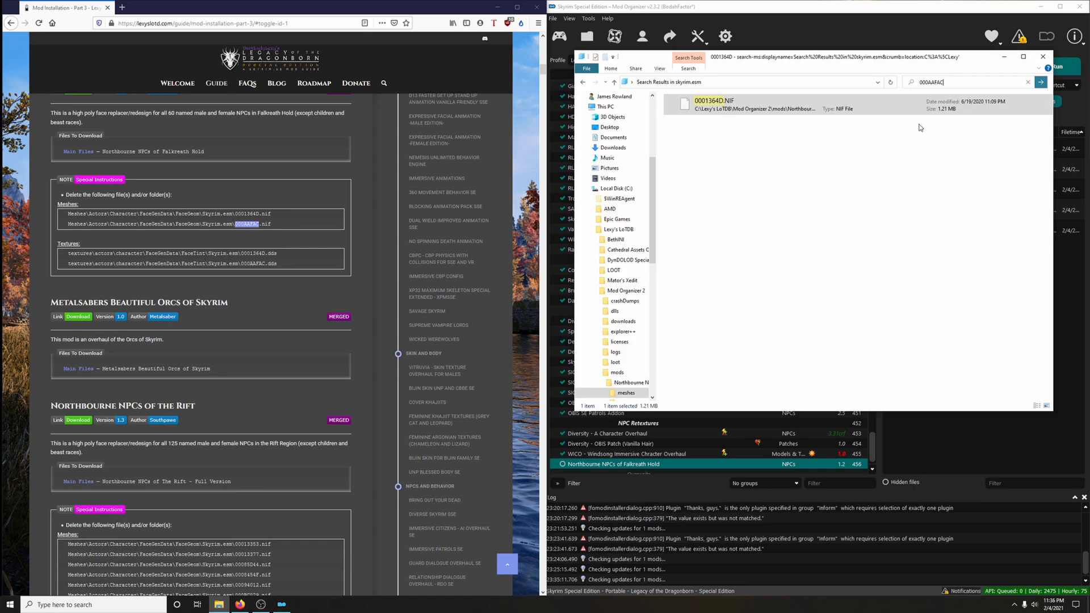
pyautogui.click(687, 114)
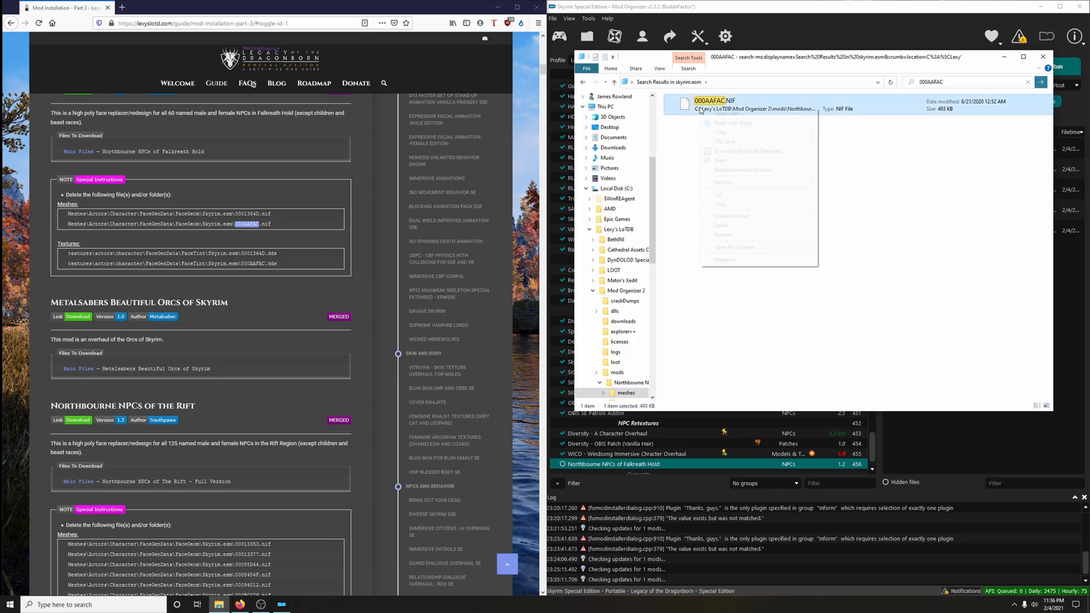
pyautogui.rightClick(699, 107)
pyautogui.click(727, 225)
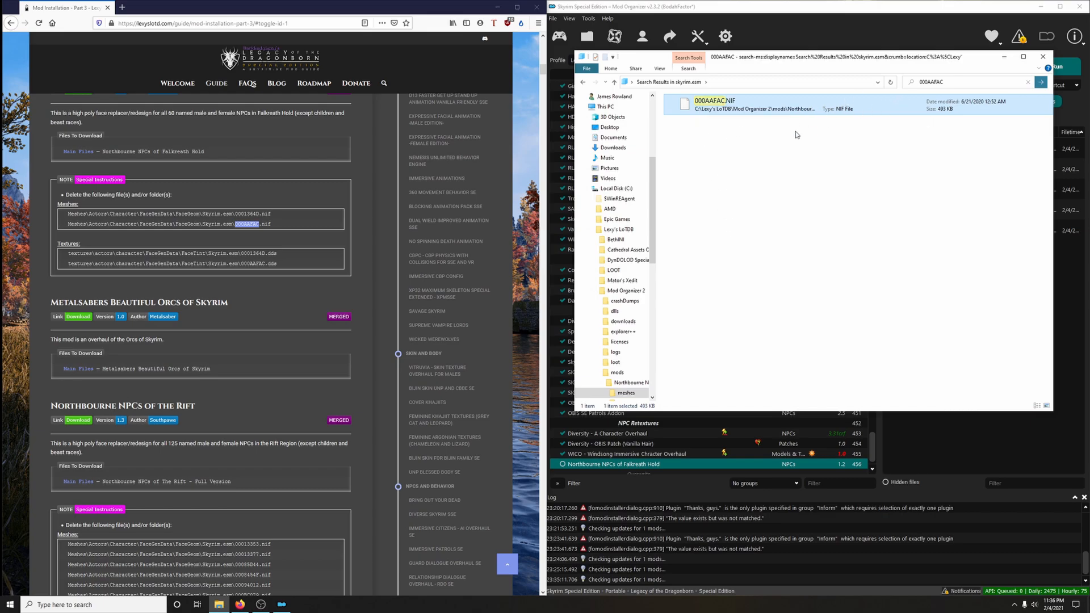
pyautogui.click(1043, 57)
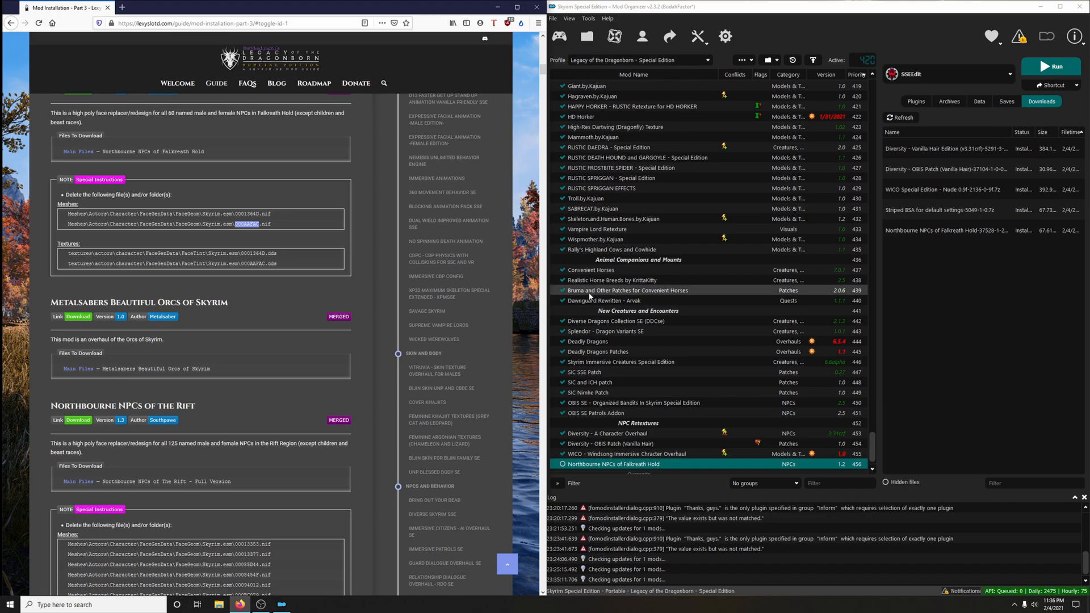
# Open the Northbourne NPCs of Falkreath Hold mod folder and go to textures\actors\character\FaceGenData\FaceTint\skyrim.esm
pyautogui.click(237, 273)
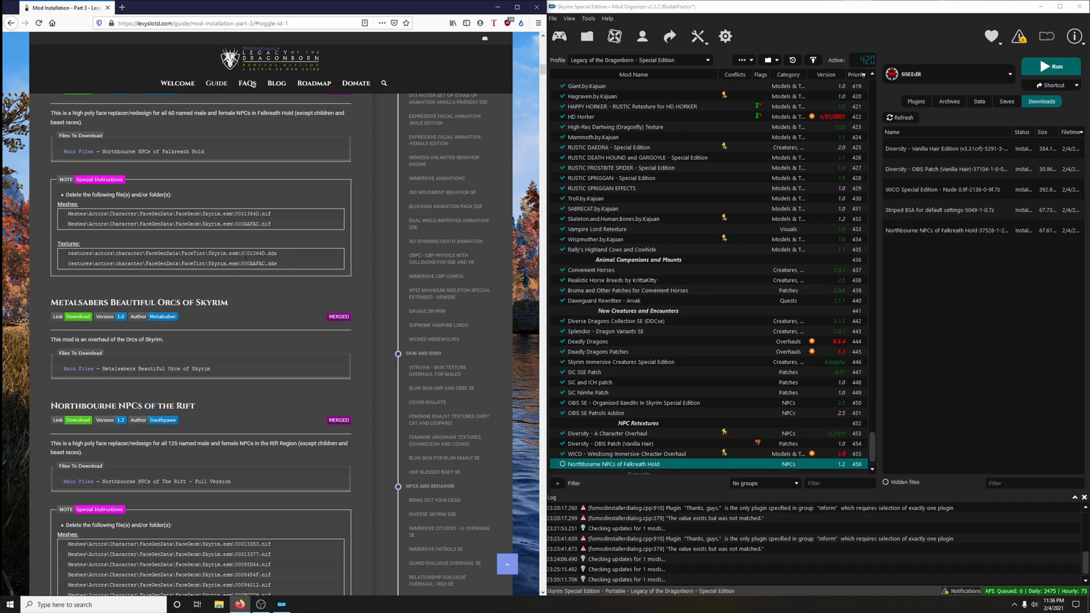
pyautogui.rightClick(615, 464)
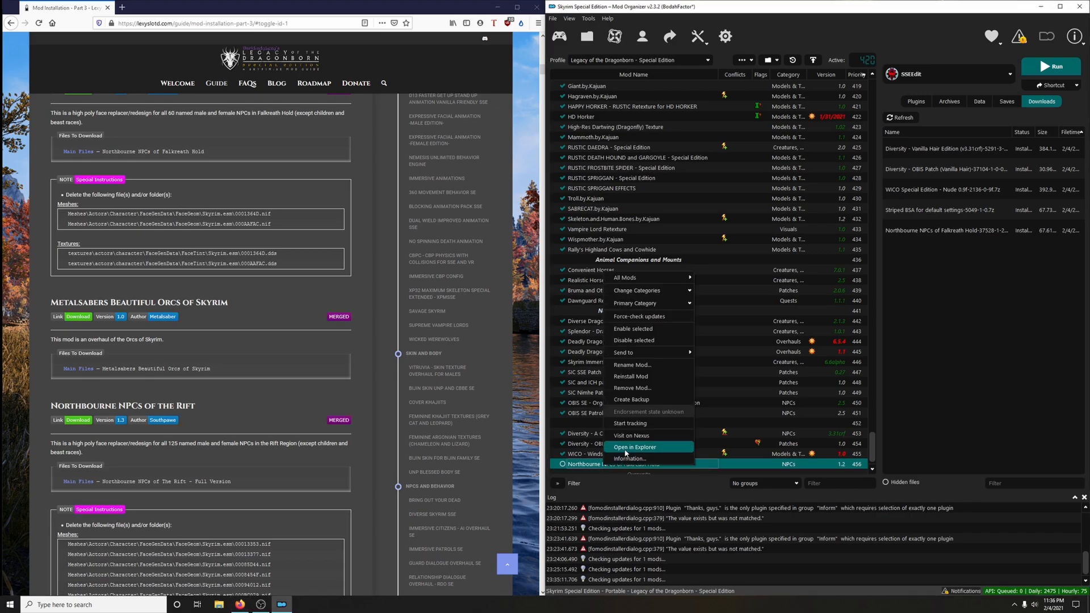
pyautogui.click(636, 450)
pyautogui.doubleClick(688, 118)
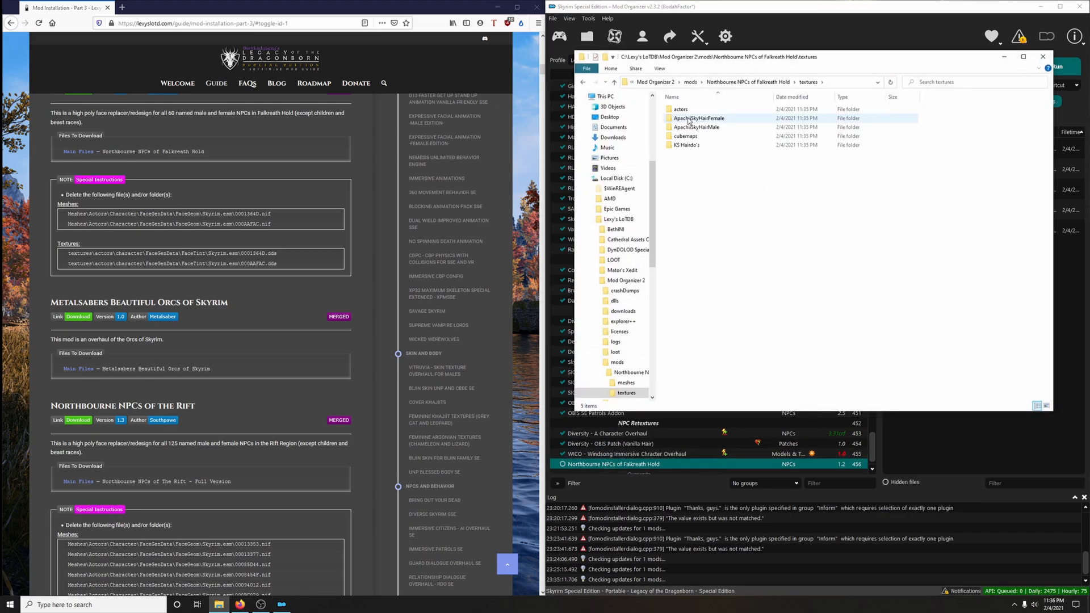
pyautogui.doubleClick(692, 111)
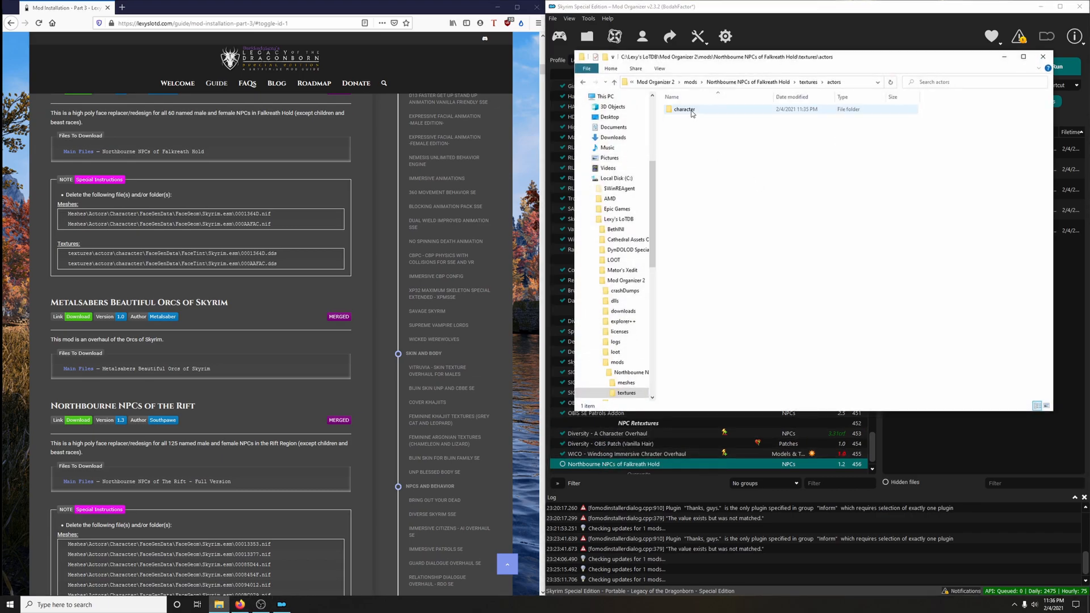
pyautogui.doubleClick(692, 111)
pyautogui.click(692, 120)
pyautogui.doubleClick(692, 121)
pyautogui.doubleClick(692, 120)
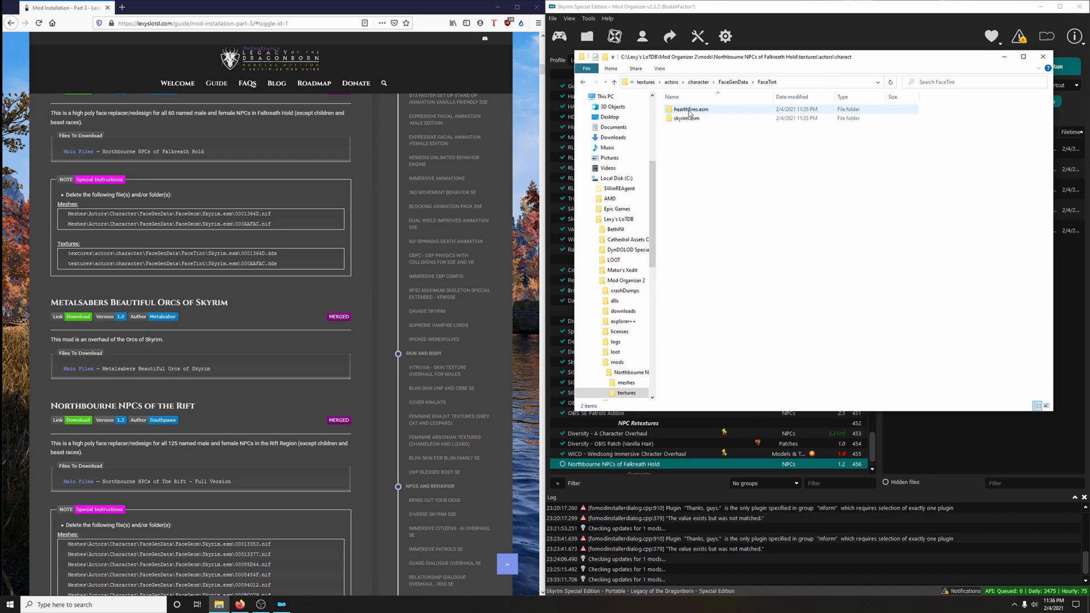
pyautogui.doubleClick(692, 118)
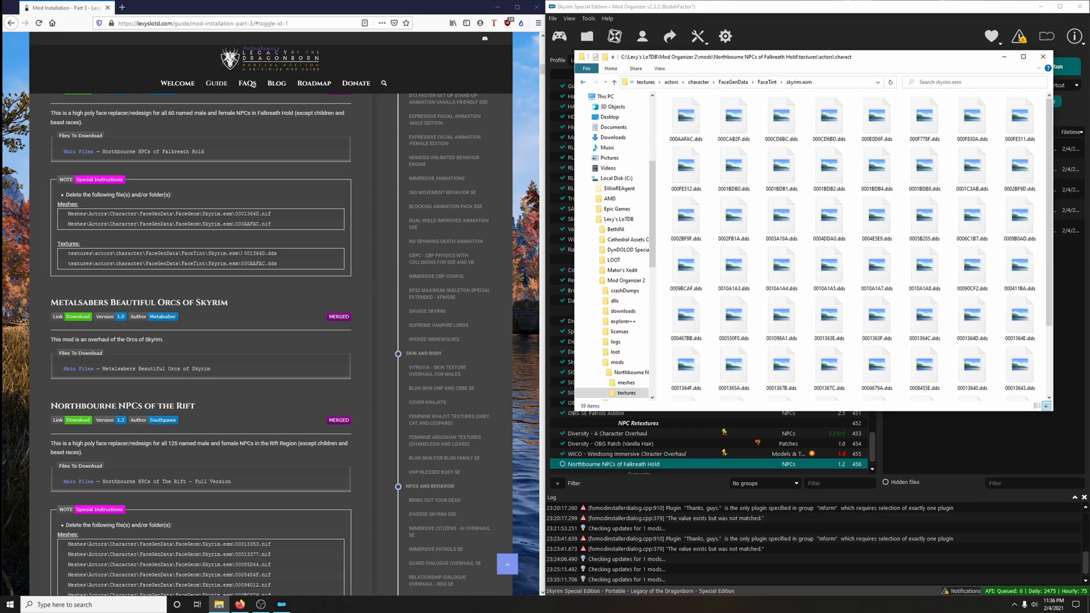
# Search the skyrim.esm textures folder for 0001364D.dds, copied from the guide, and delete that file
pyautogui.moveTo(241, 253); pyautogui.dragTo(259, 253)
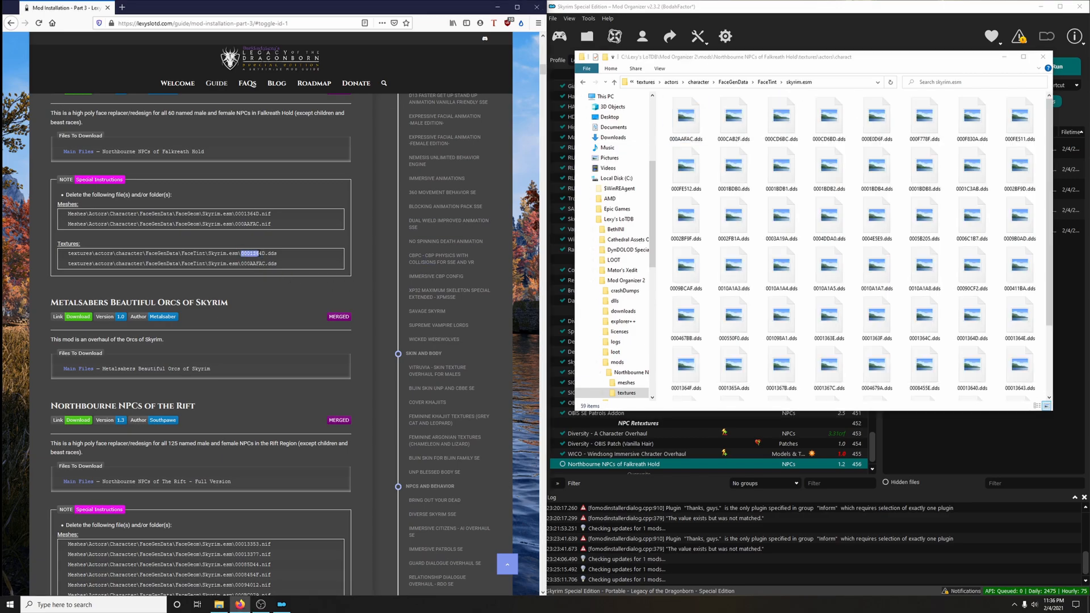
pyautogui.rightClick(277, 253)
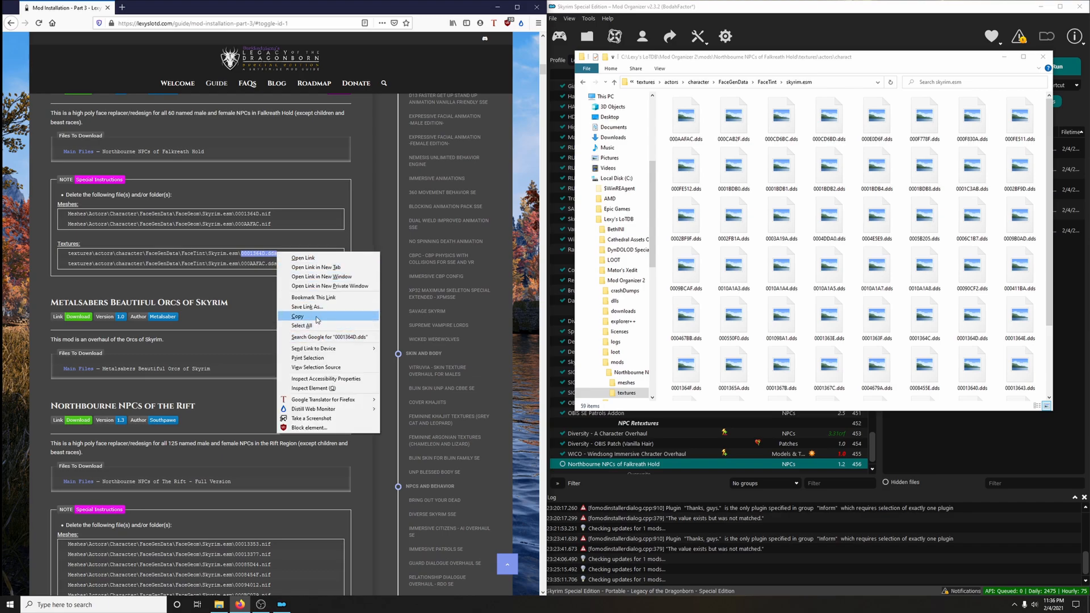
pyautogui.click(298, 316)
pyautogui.click(946, 82)
pyautogui.rightClick(947, 80)
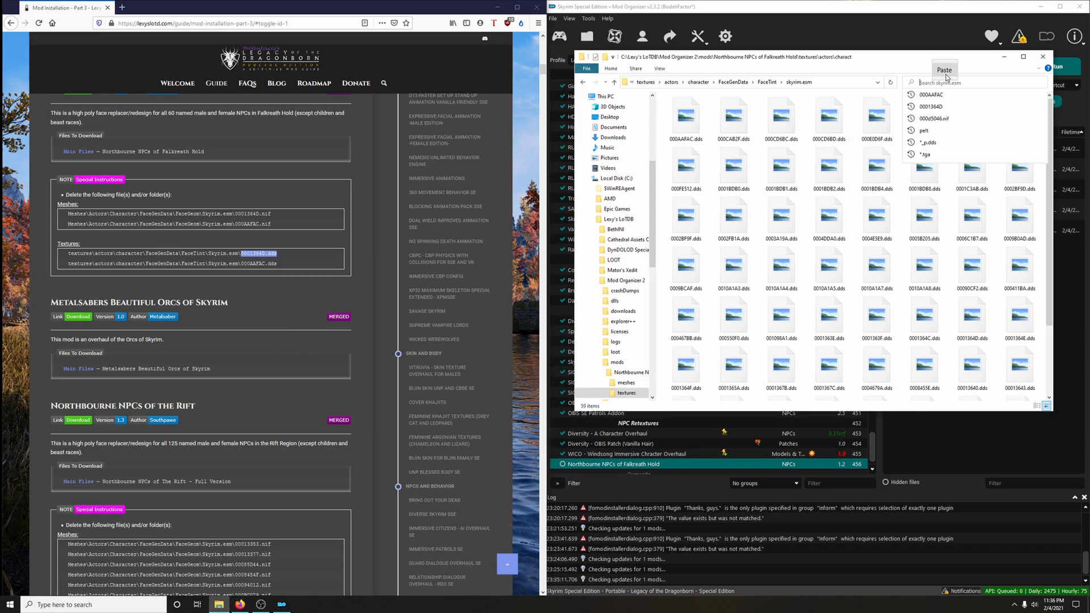
pyautogui.click(945, 70)
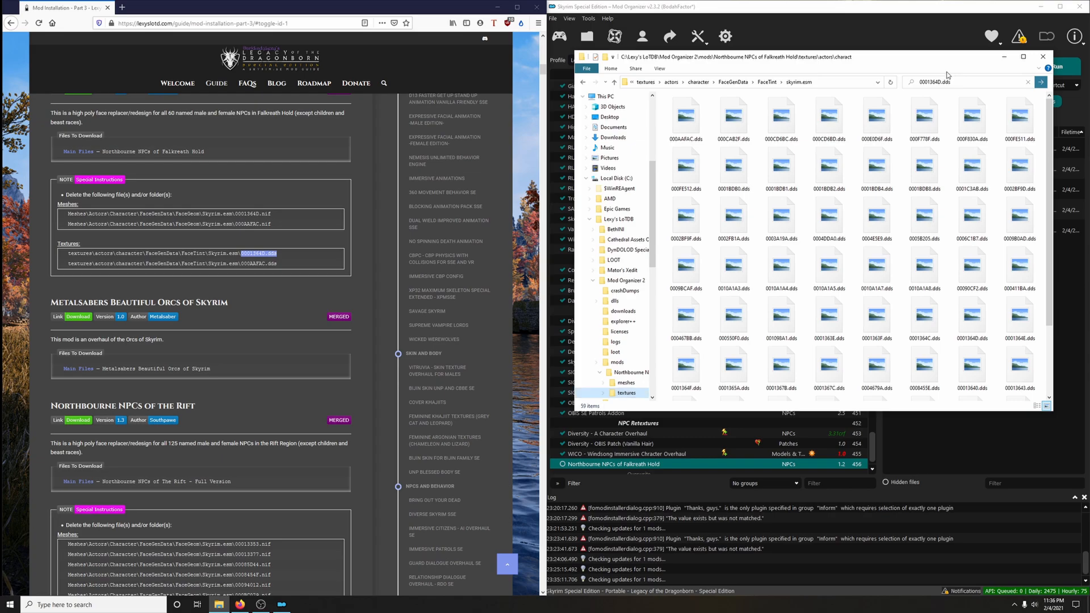
pyautogui.click(692, 142)
pyautogui.rightClick(692, 142)
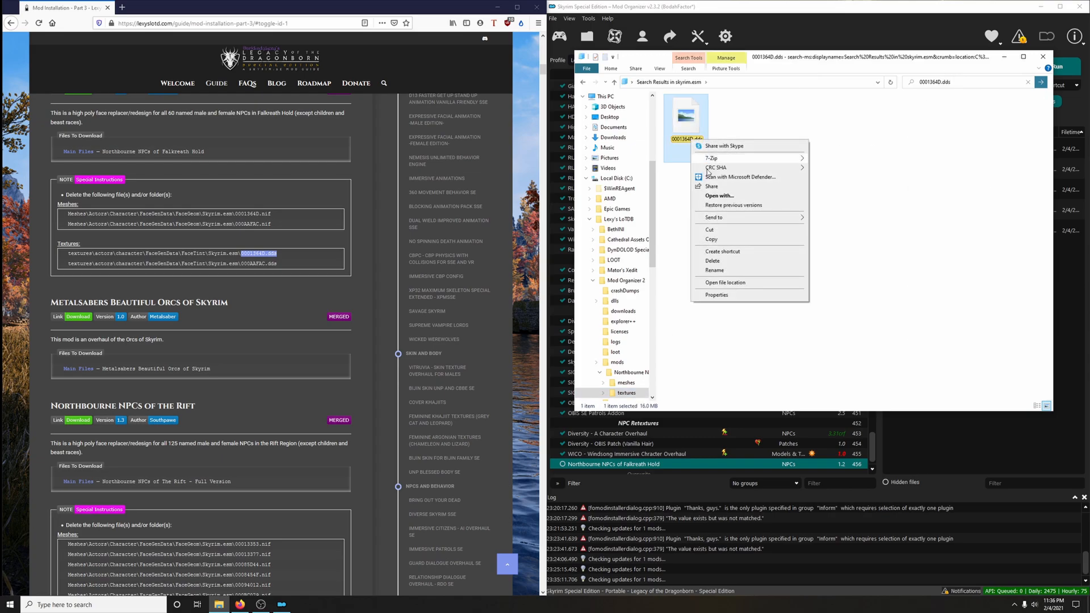
pyautogui.click(733, 268)
# Search the skyrim.esm textures folder for 000AAFAC.dds, copied from the guide, and delete that file
pyautogui.click(267, 282)
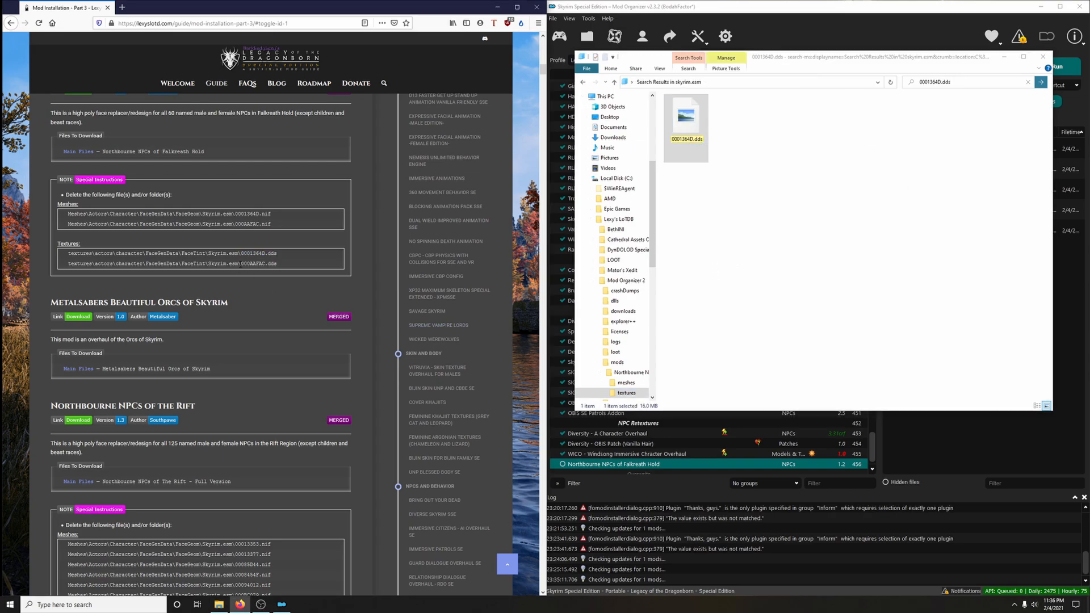
pyautogui.rightClick(277, 266)
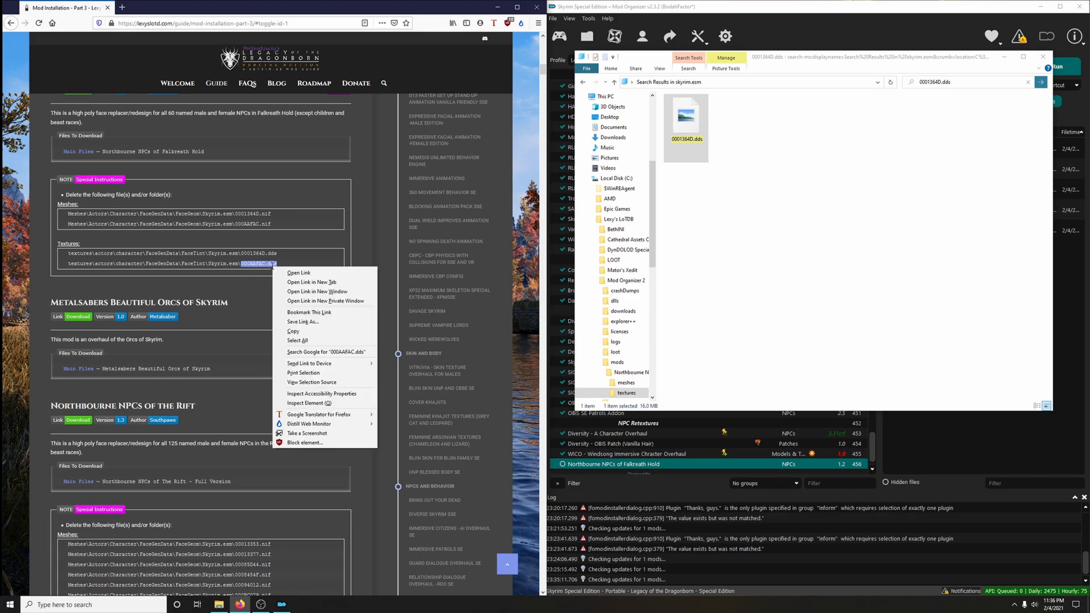
pyautogui.click(310, 330)
pyautogui.click(943, 82)
pyautogui.rightClick(944, 84)
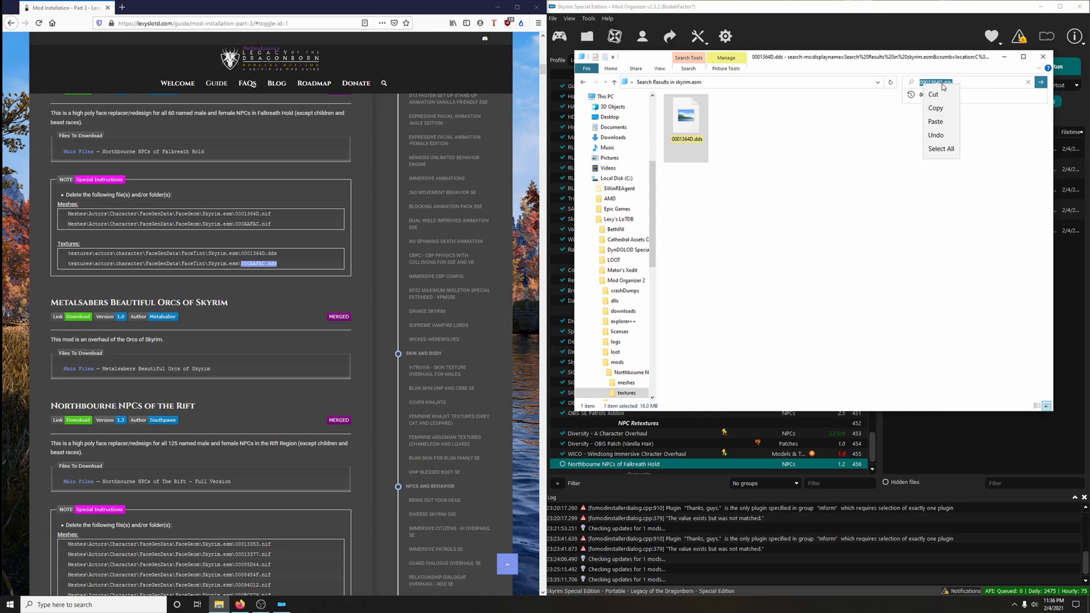
pyautogui.click(958, 121)
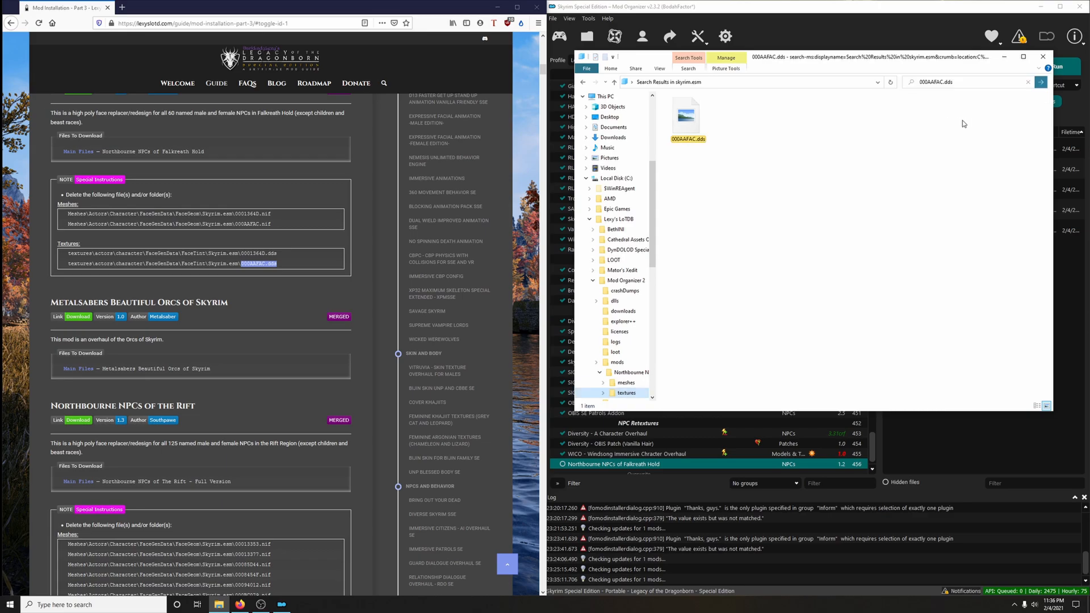
pyautogui.rightClick(699, 127)
pyautogui.click(720, 246)
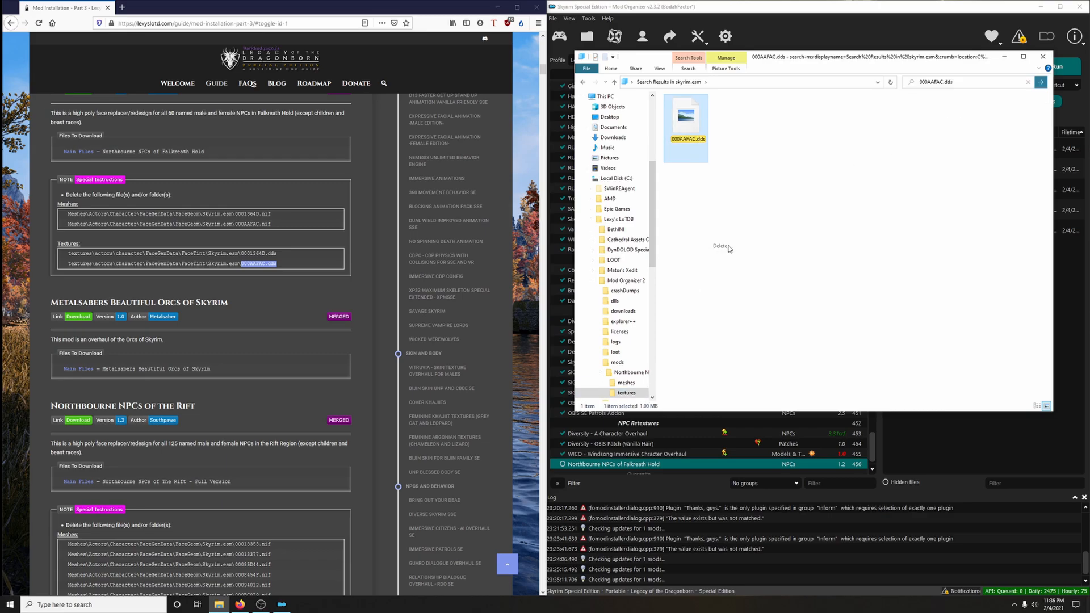
# Close the file window and enable Northbourne NPCs of Falkreath Hold in the mod list
pyautogui.click(1045, 60)
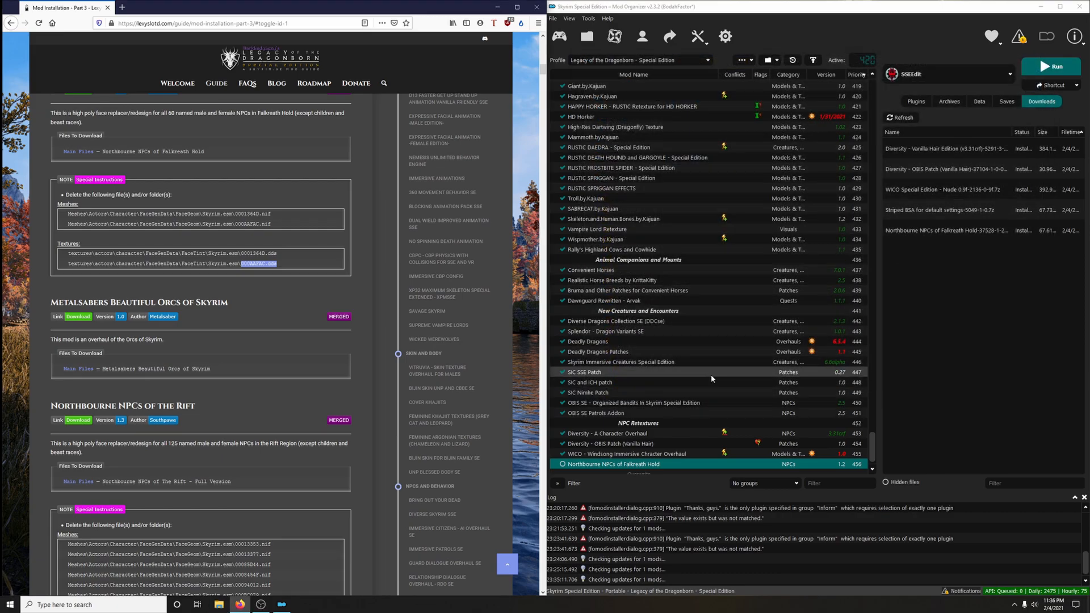
pyautogui.scroll(-1, 603, 459)
pyautogui.click(561, 456)
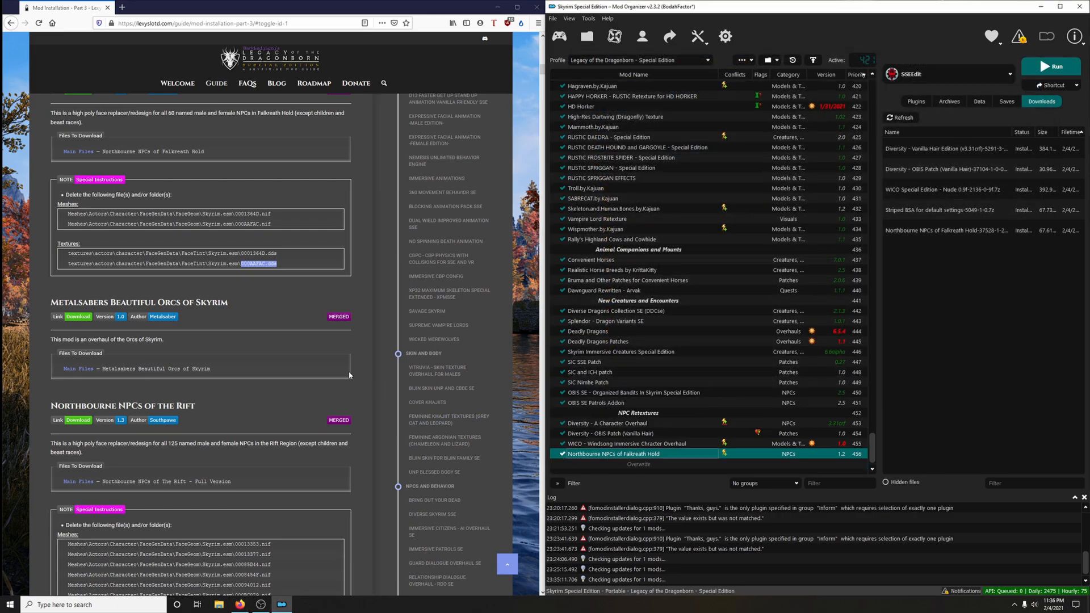
# Download the Metalsabers Beautiful Orcs of Skyrim main file to the mod manager from its guide link, and close the mod page
pyautogui.scroll(-3, 293, 330)
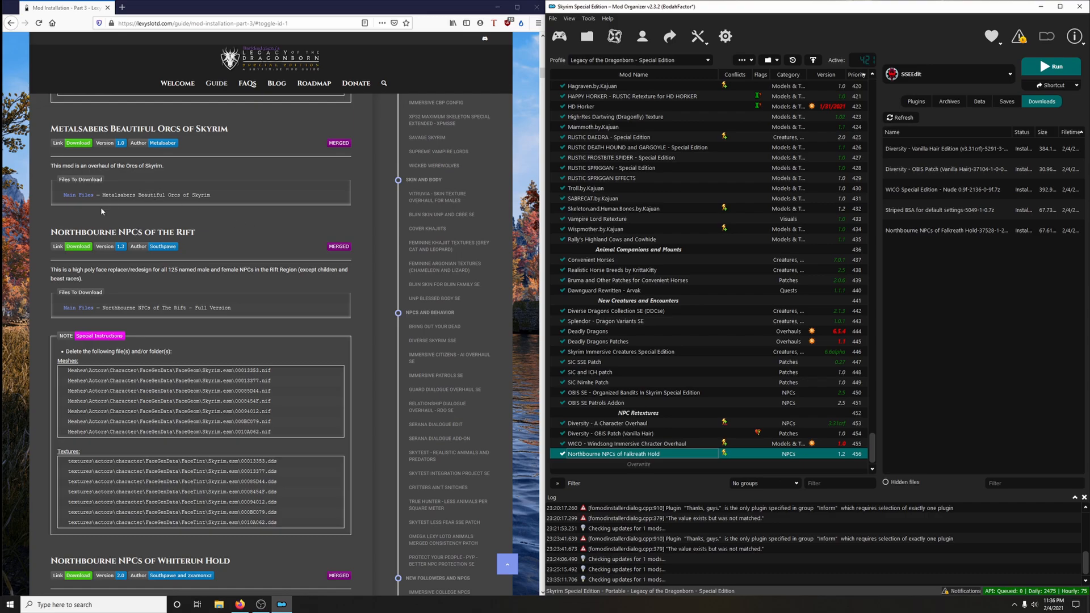
pyautogui.click(76, 145)
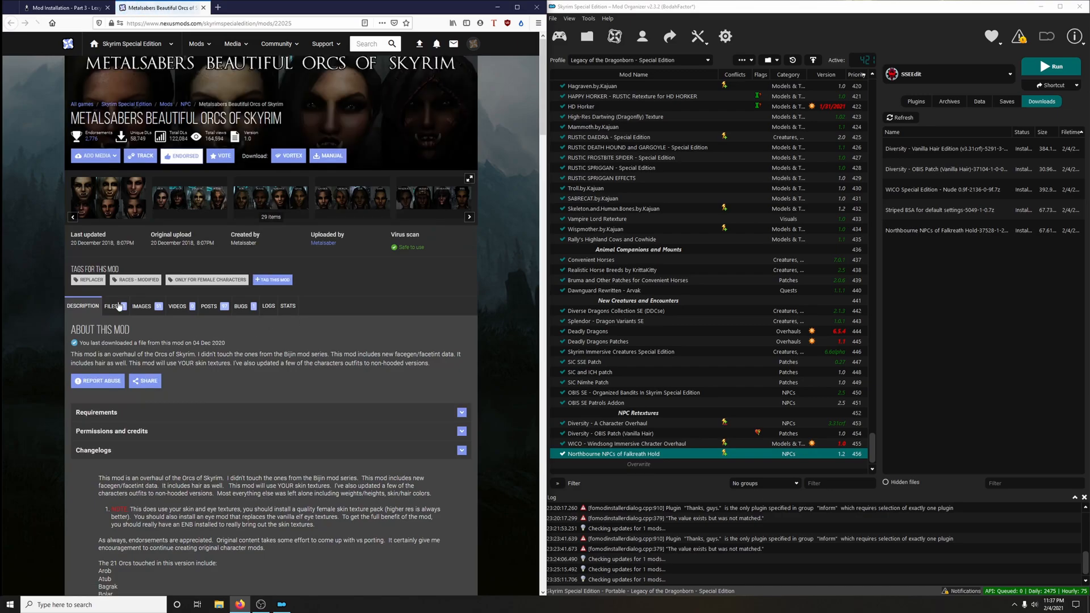
pyautogui.click(114, 307)
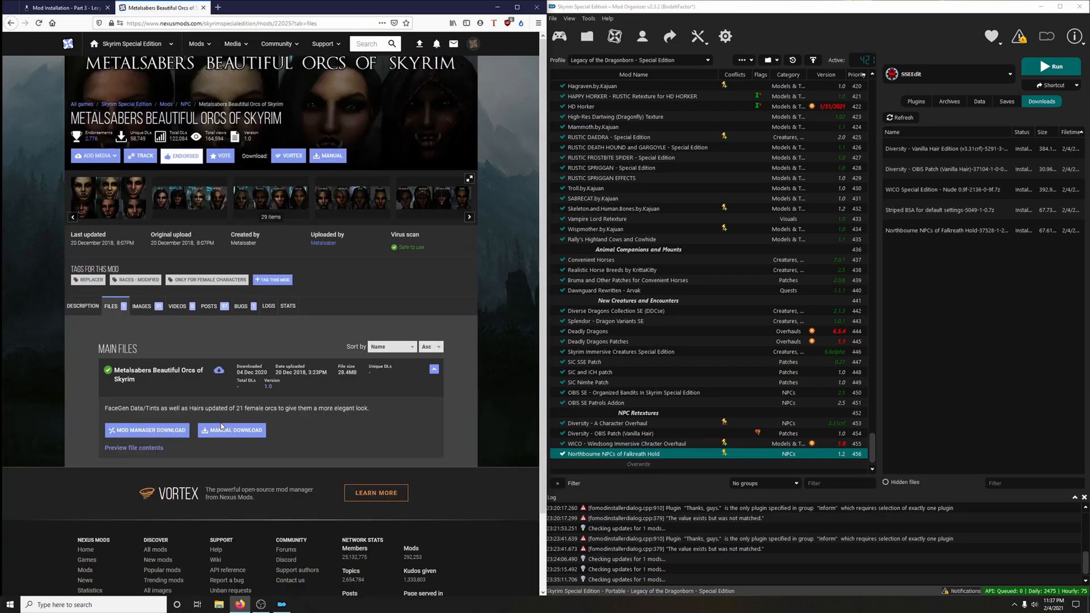
pyautogui.click(165, 429)
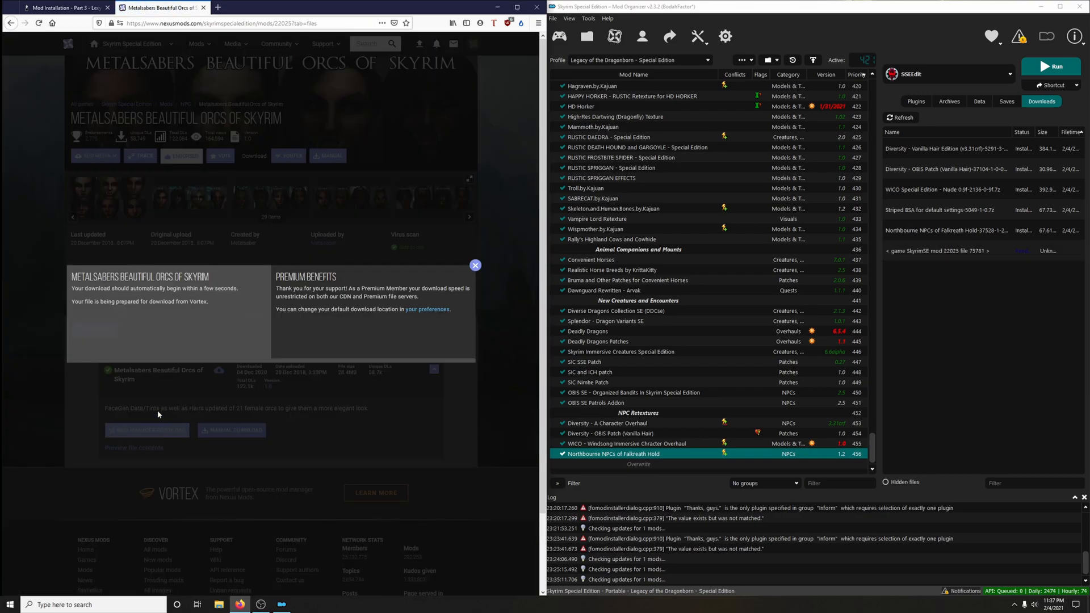
pyautogui.click(203, 11)
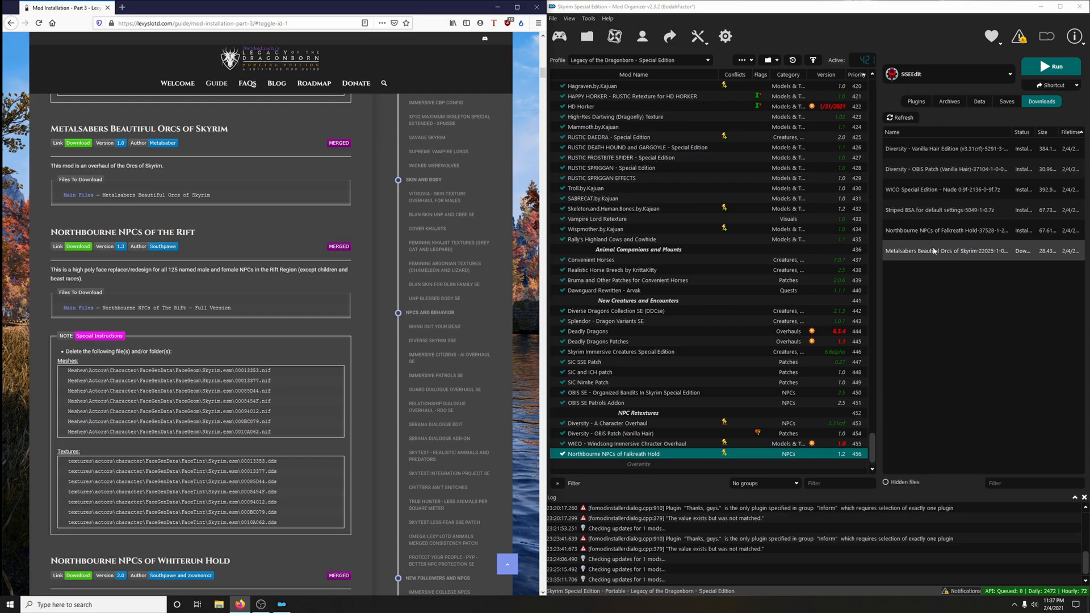
# Install the downloaded Metalsabers Beautiful Orcs of Skyrim archive and enable it in the mod list
pyautogui.doubleClick(954, 250)
pyautogui.click(864, 316)
pyautogui.scroll(-1, 802, 350)
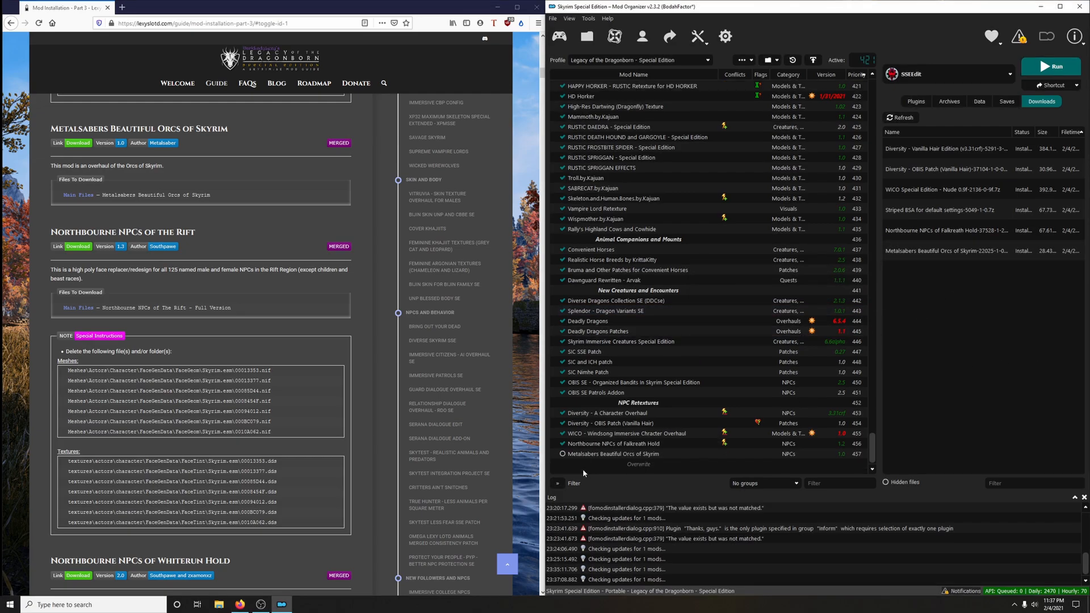
pyautogui.click(563, 455)
# Open Northbourne NPCs of the Rift from the guide and download its main file, Northbourne NPCs of The Rift - Full Version, to the mod manager
pyautogui.scroll(-1, 239, 295)
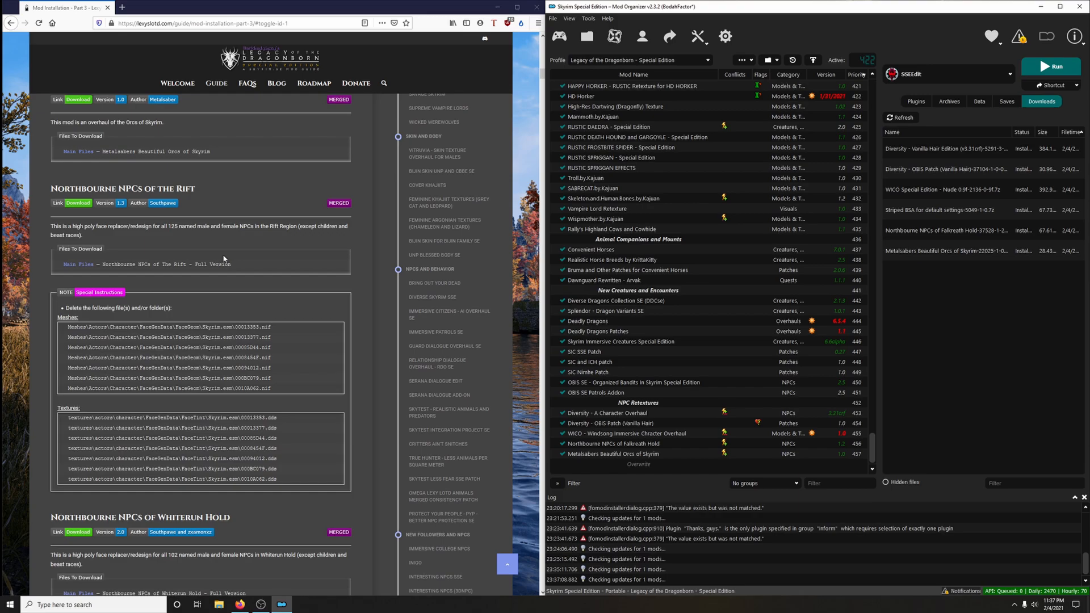
pyautogui.scroll(-1, 241, 284)
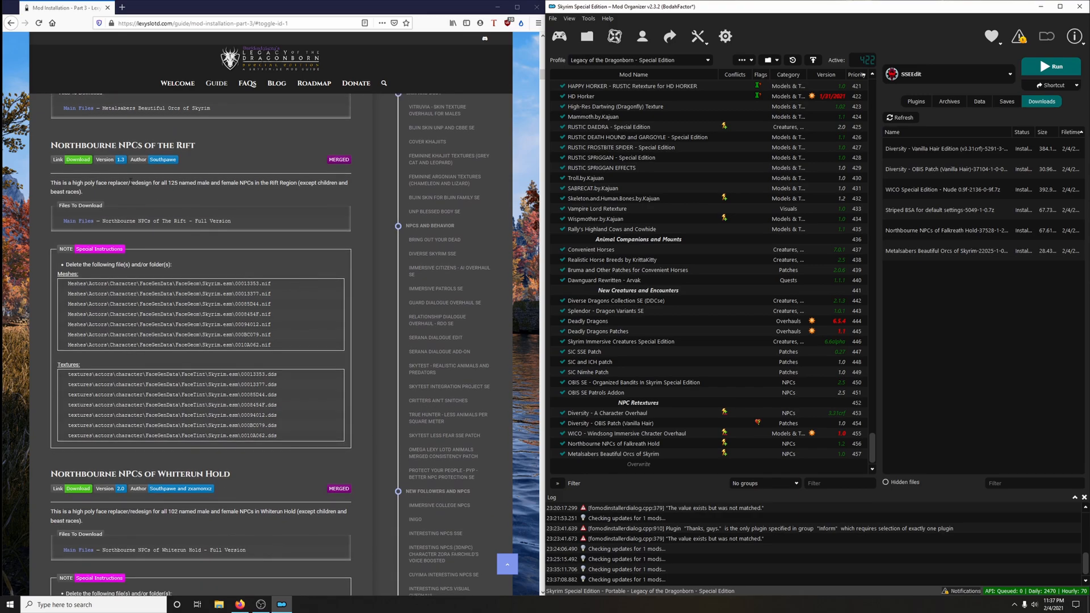
pyautogui.click(75, 162)
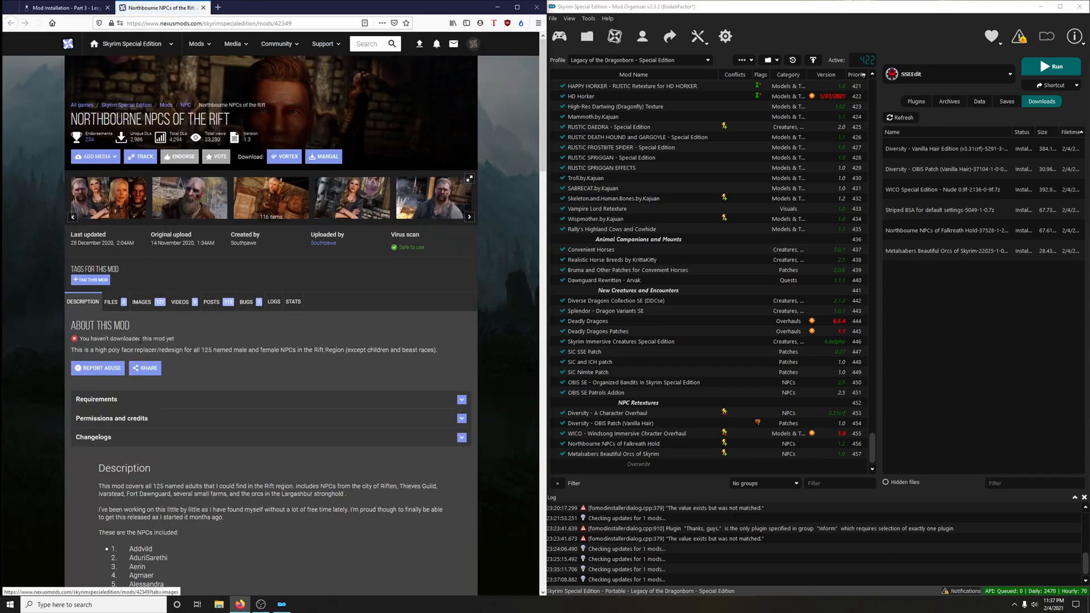
pyautogui.click(127, 305)
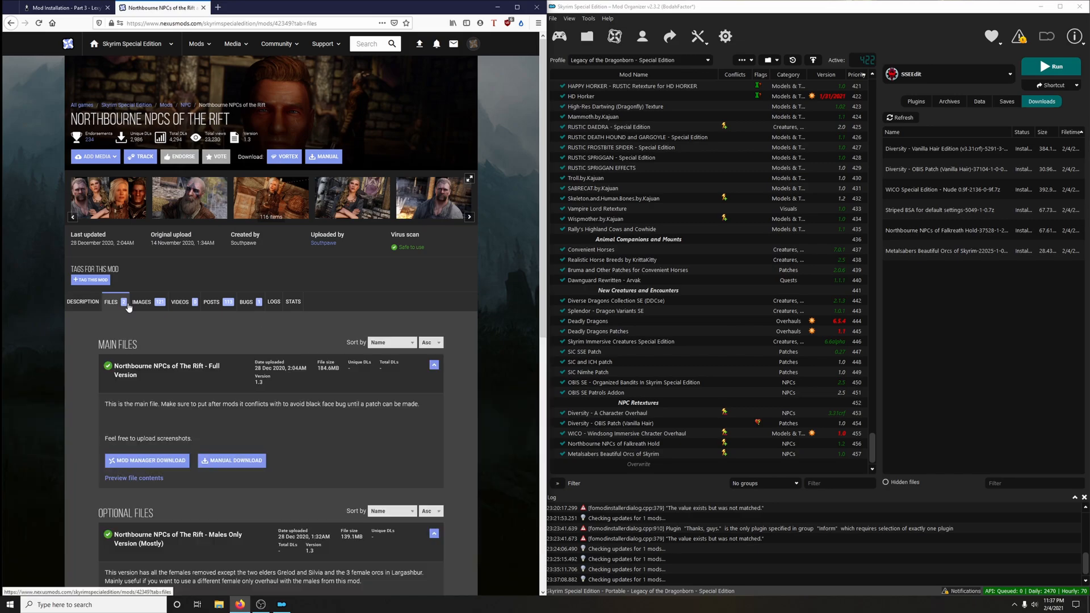
pyautogui.scroll(-3, 156, 306)
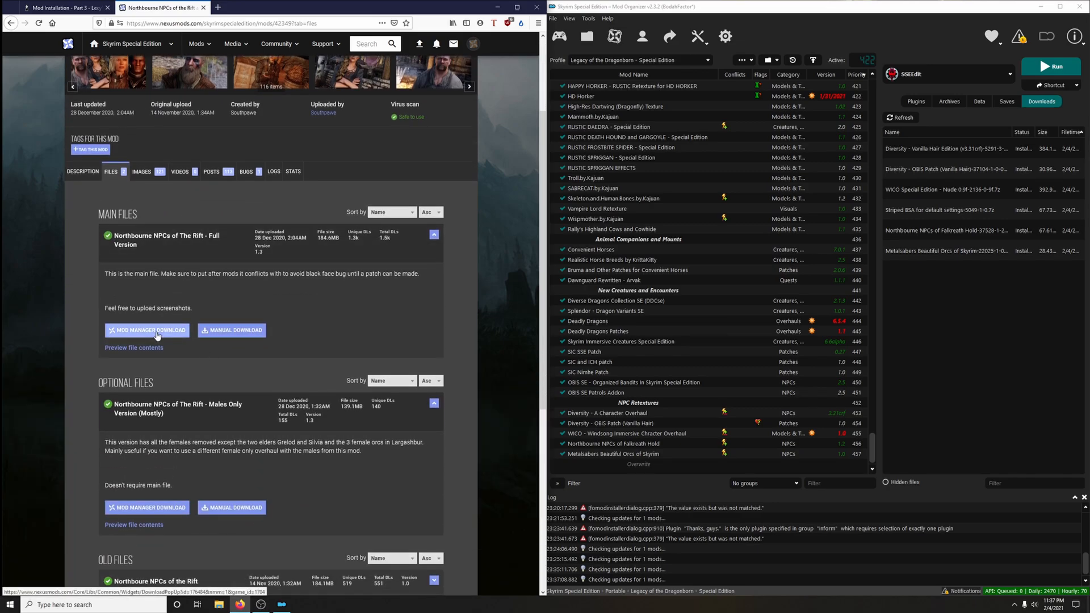
pyautogui.click(157, 334)
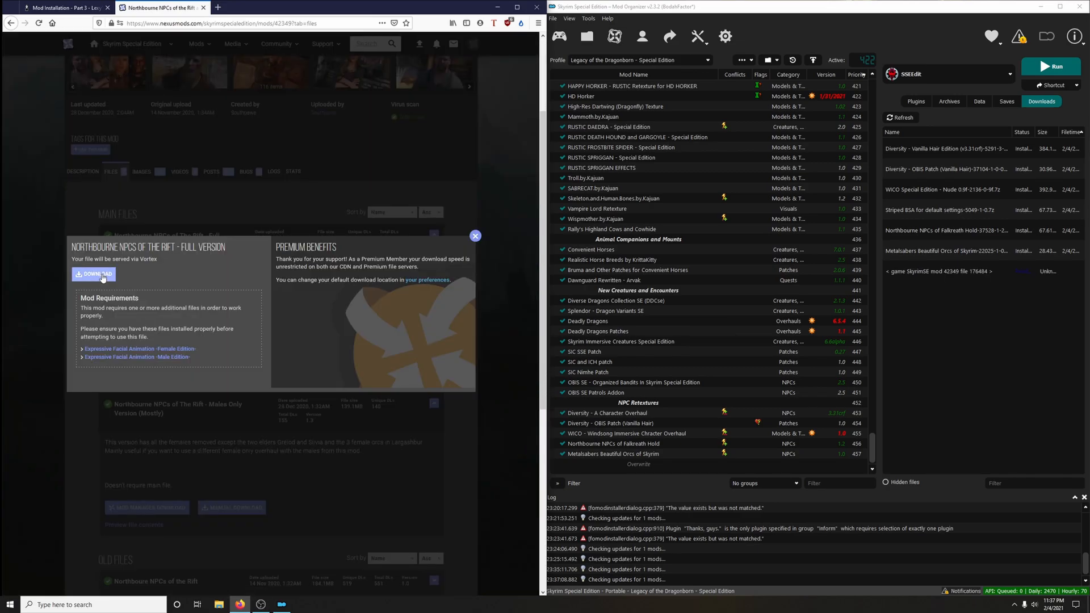
pyautogui.click(475, 236)
# Look through the first seven preview images on the Northbourne NPCs of the Rift page
pyautogui.scroll(5, 427, 318)
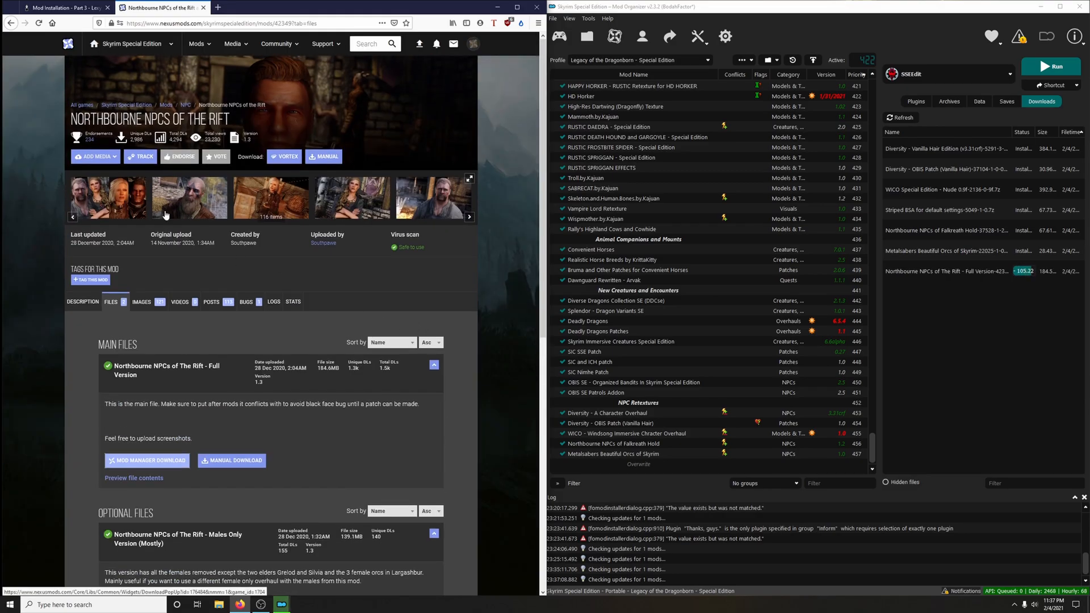
pyautogui.click(126, 189)
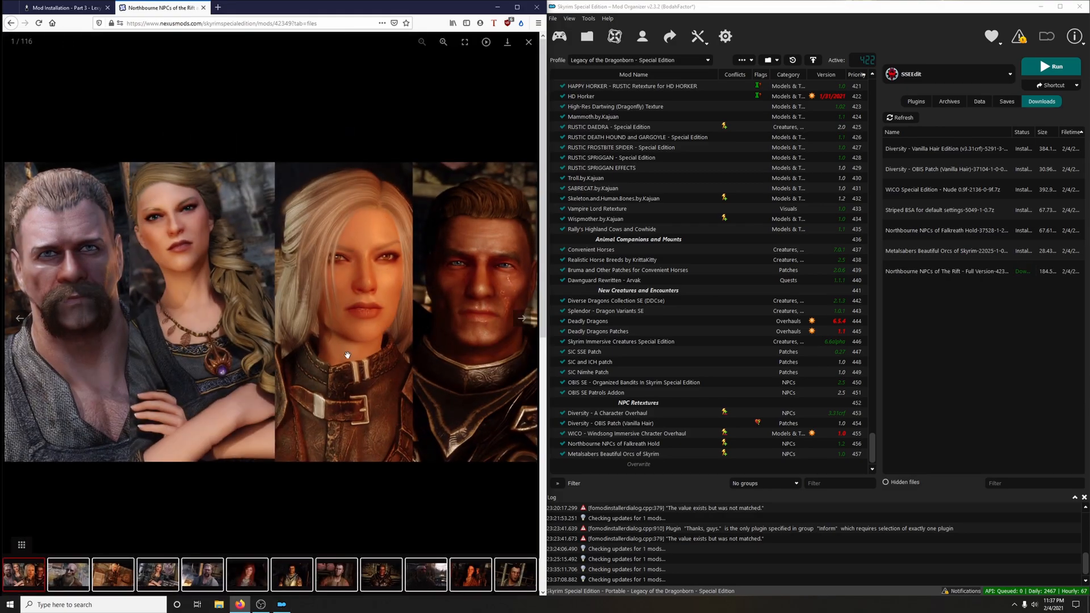
pyautogui.click(522, 320)
pyautogui.click(521, 320)
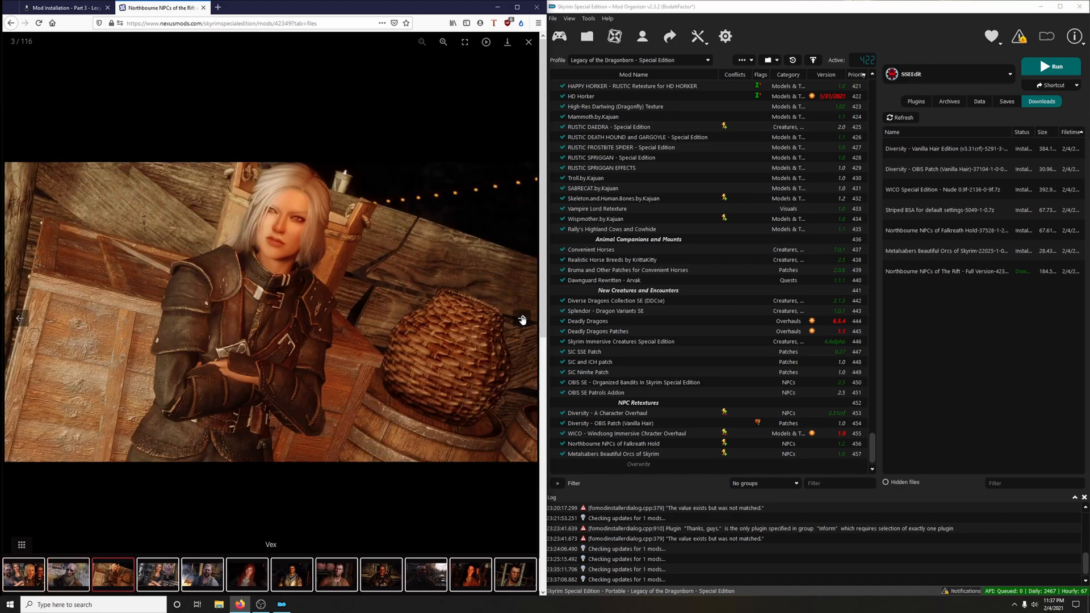
pyautogui.click(521, 319)
pyautogui.click(522, 320)
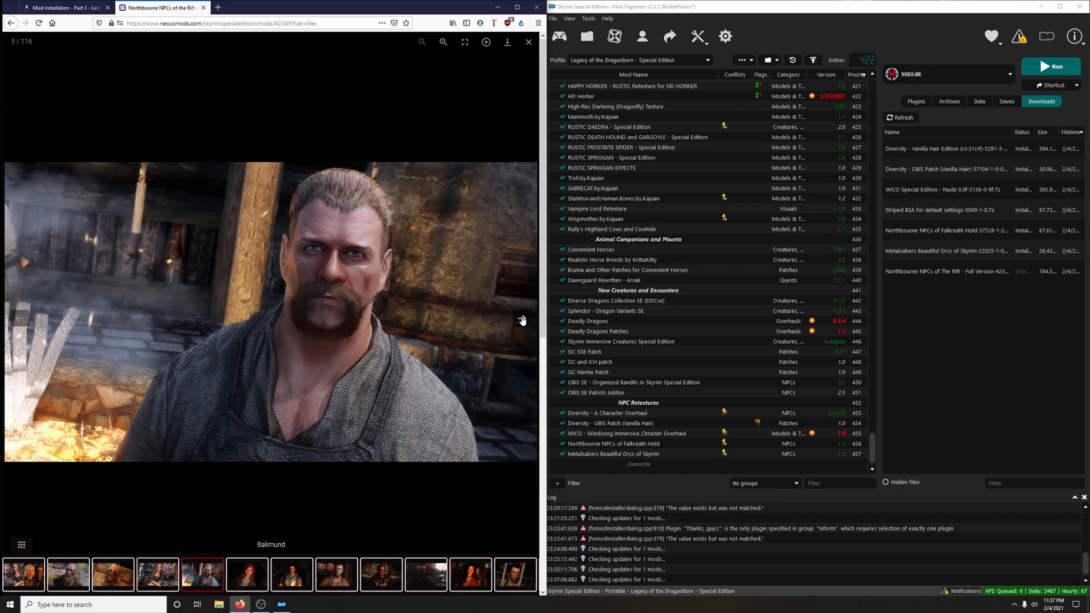
pyautogui.click(522, 320)
pyautogui.click(522, 319)
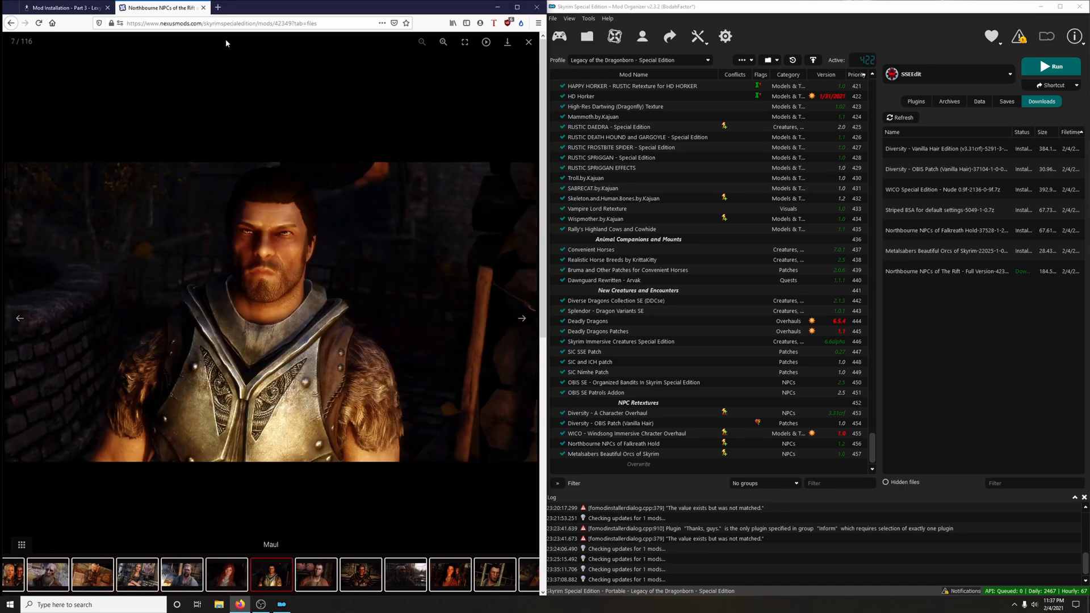
# Close the Northbourne NPCs of the Rift mod page and install its downloaded archive under the name Northbourne NPCs of the Rift
pyautogui.click(202, 7)
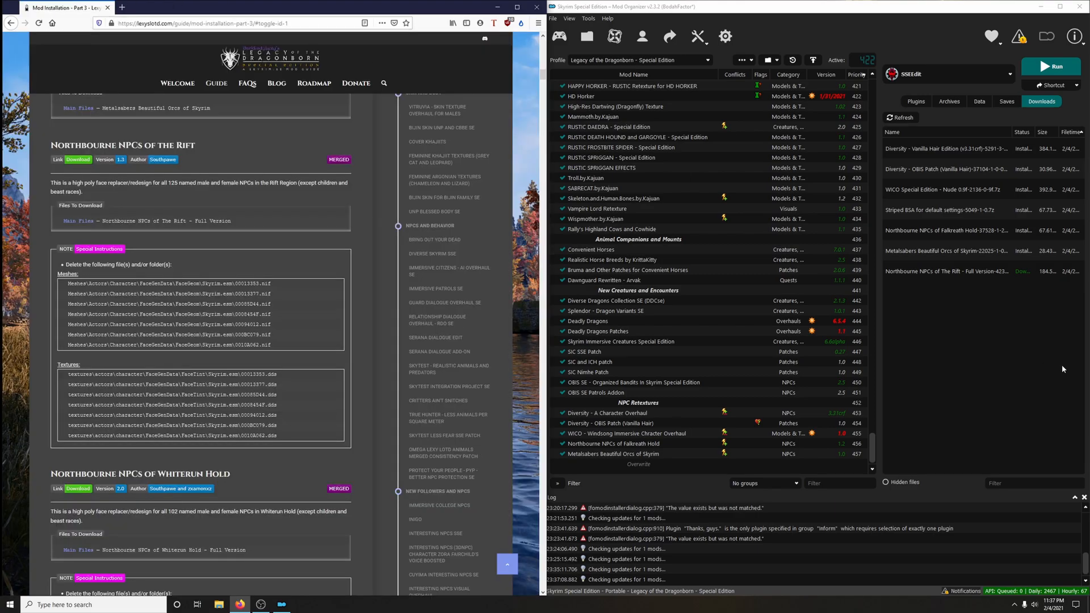
pyautogui.doubleClick(964, 279)
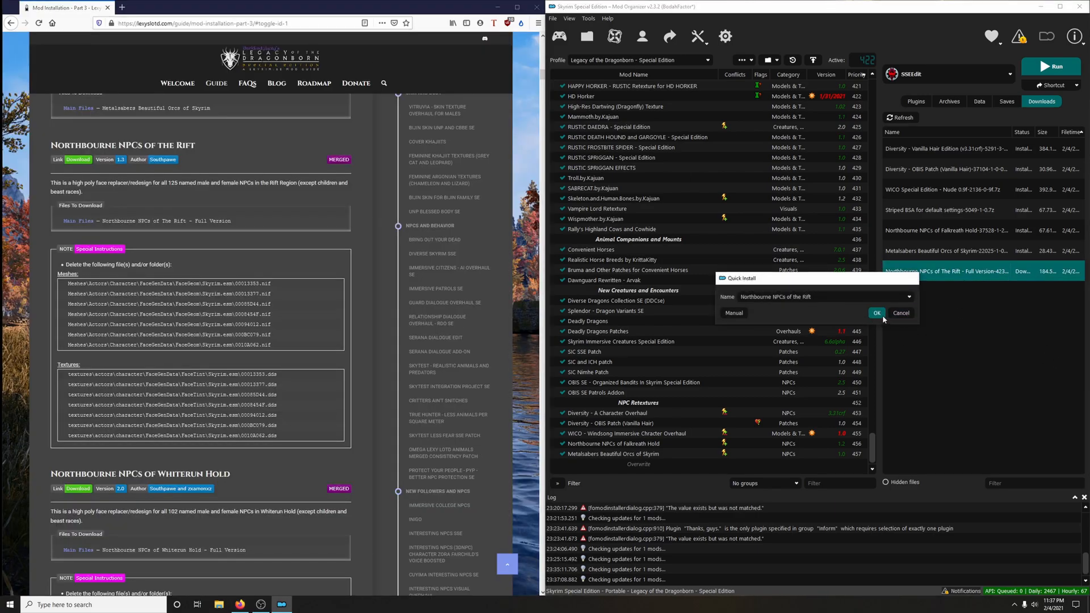
pyautogui.click(880, 314)
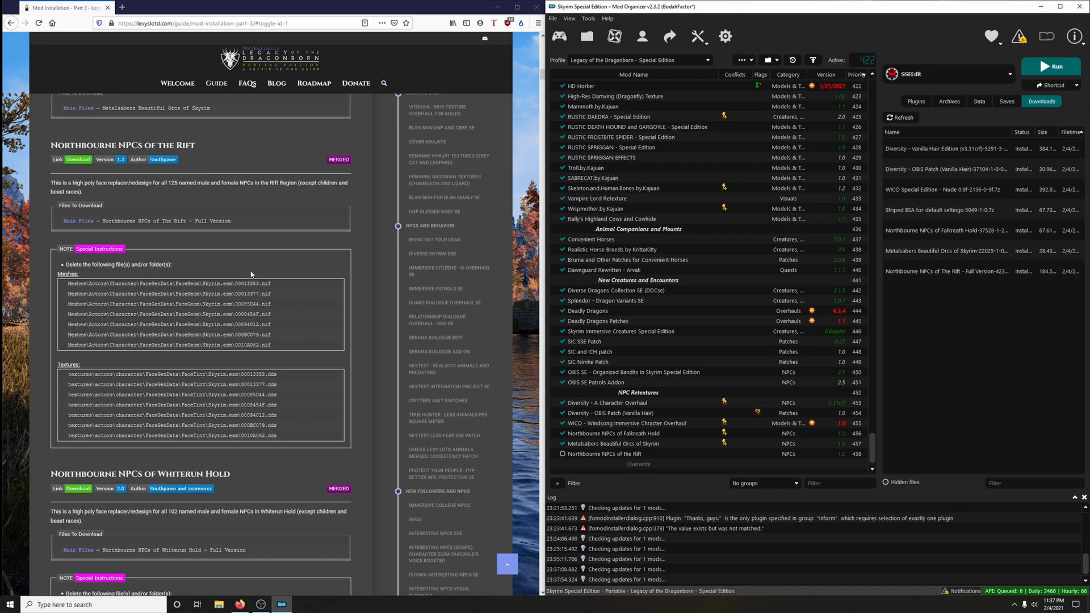
# Open the Northbourne NPCs of the Rift mod folder in File Explorer and go to meshes\actors\character\FaceGenData\FaceGeom\skyrim.esm
pyautogui.rightClick(605, 454)
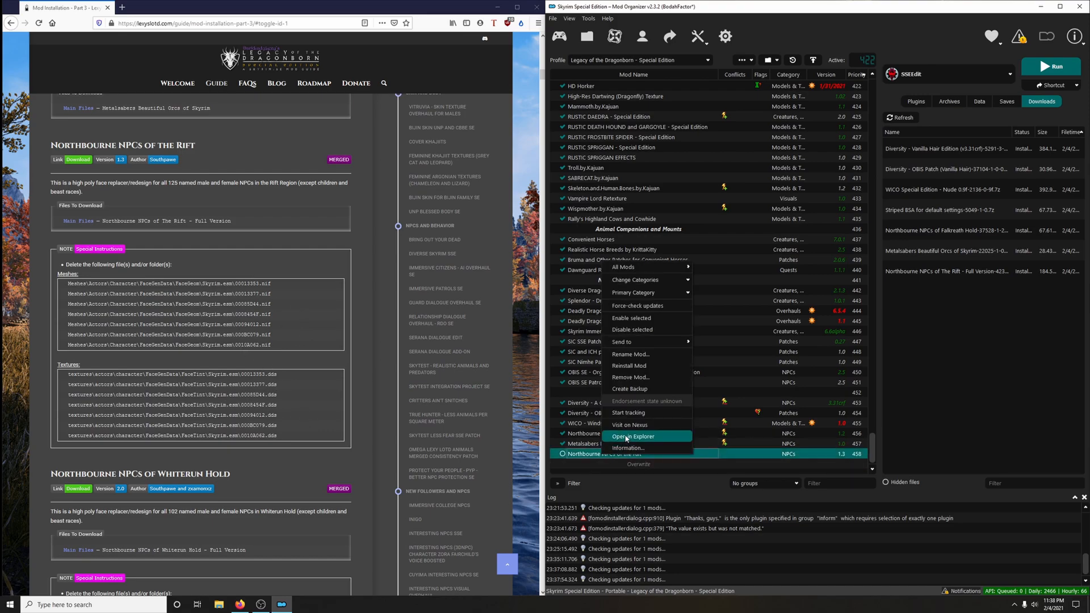
pyautogui.click(627, 437)
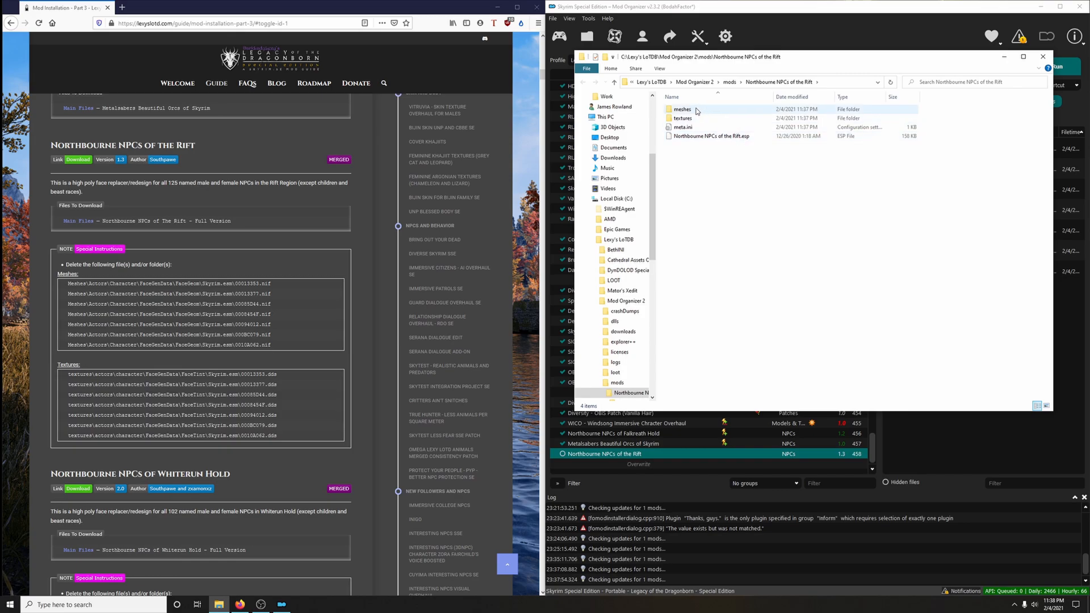
pyautogui.doubleClick(695, 110)
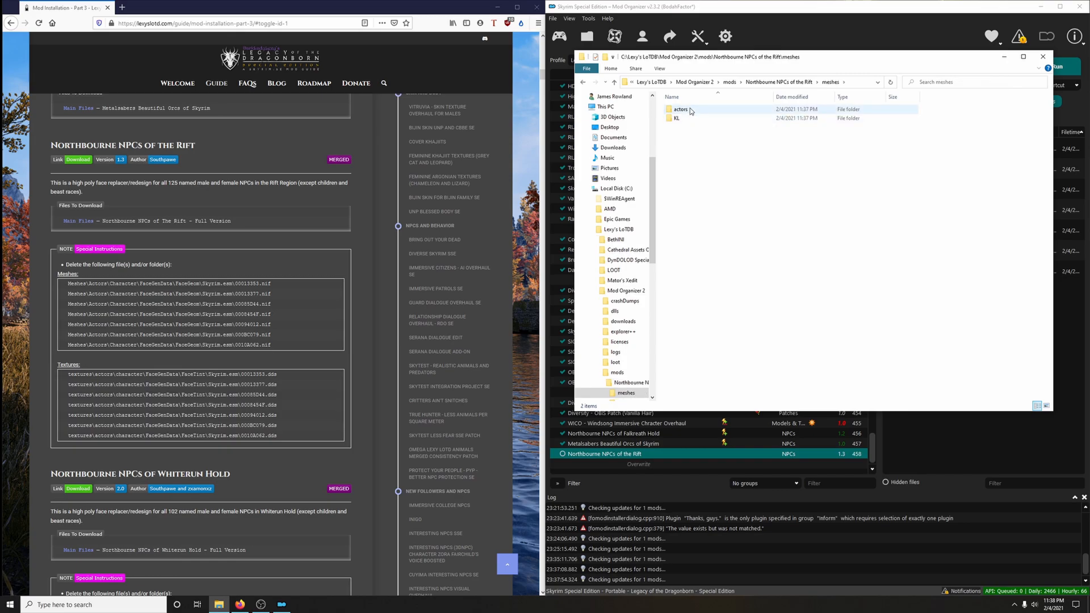
pyautogui.doubleClick(692, 111)
pyautogui.doubleClick(691, 110)
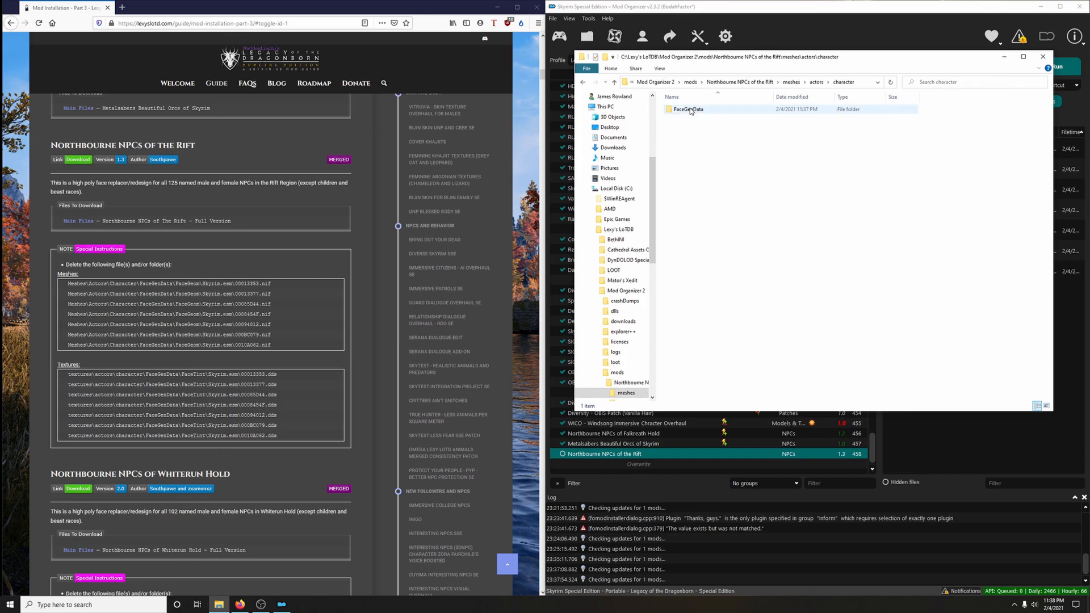
pyautogui.doubleClick(691, 111)
pyautogui.doubleClick(691, 110)
pyautogui.doubleClick(692, 119)
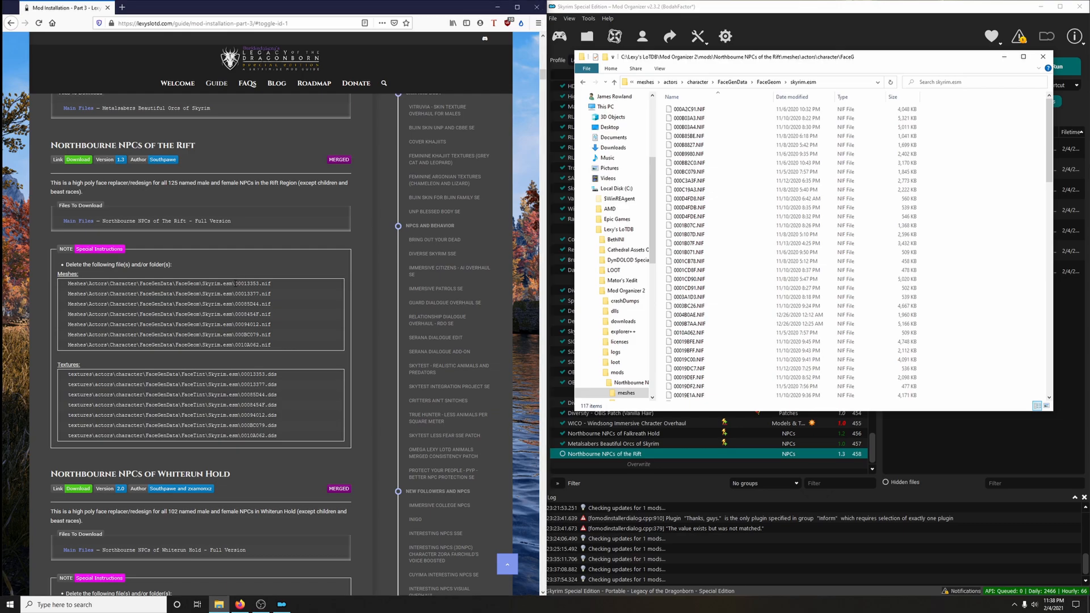
# Copy the first mesh file name to delete, 00013353.nif, from the guide's Northbourne NPCs of the Rift instructions
pyautogui.moveTo(236, 284); pyautogui.dragTo(263, 284)
pyautogui.rightClick(270, 283)
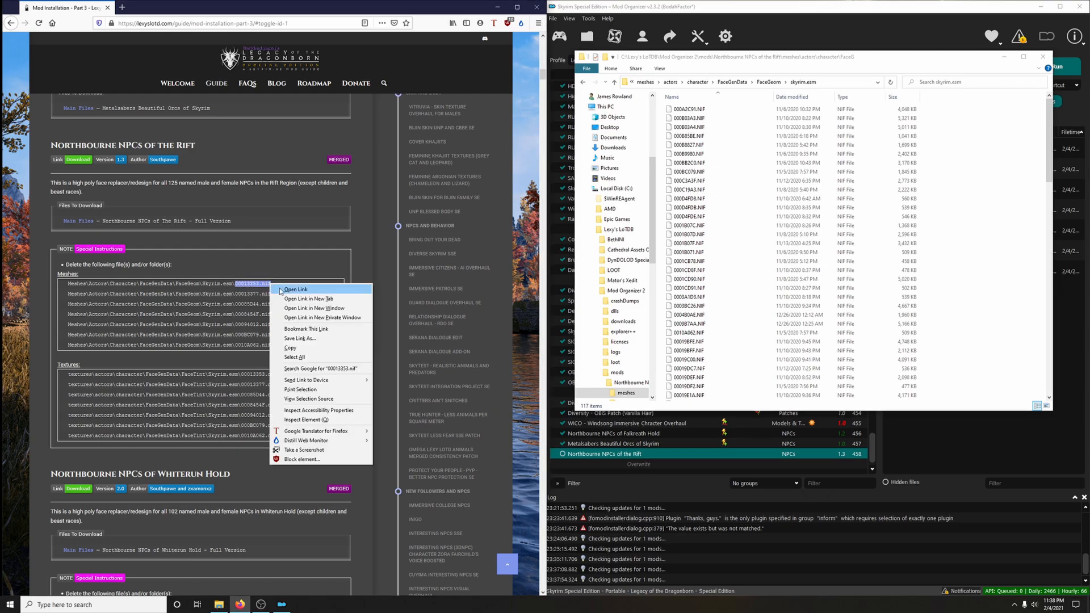
# Copy the mesh name 00013353.nif from the guide, find it in the mod's FaceGeom skyrim.esm folder and delete it
pyautogui.click(296, 348)
pyautogui.click(939, 83)
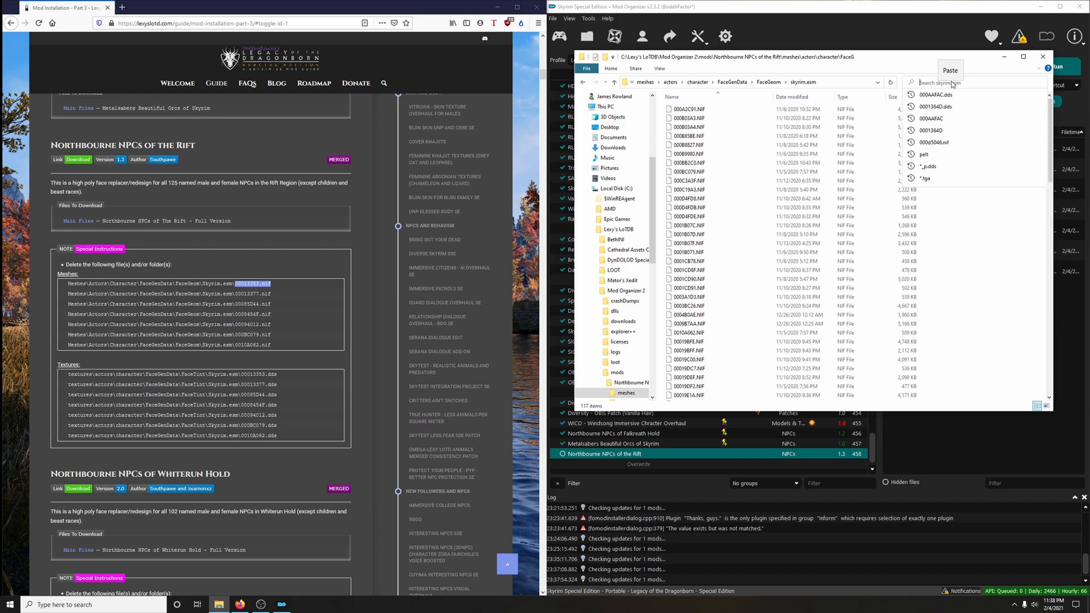
pyautogui.hotkey('ctrl', 'v')
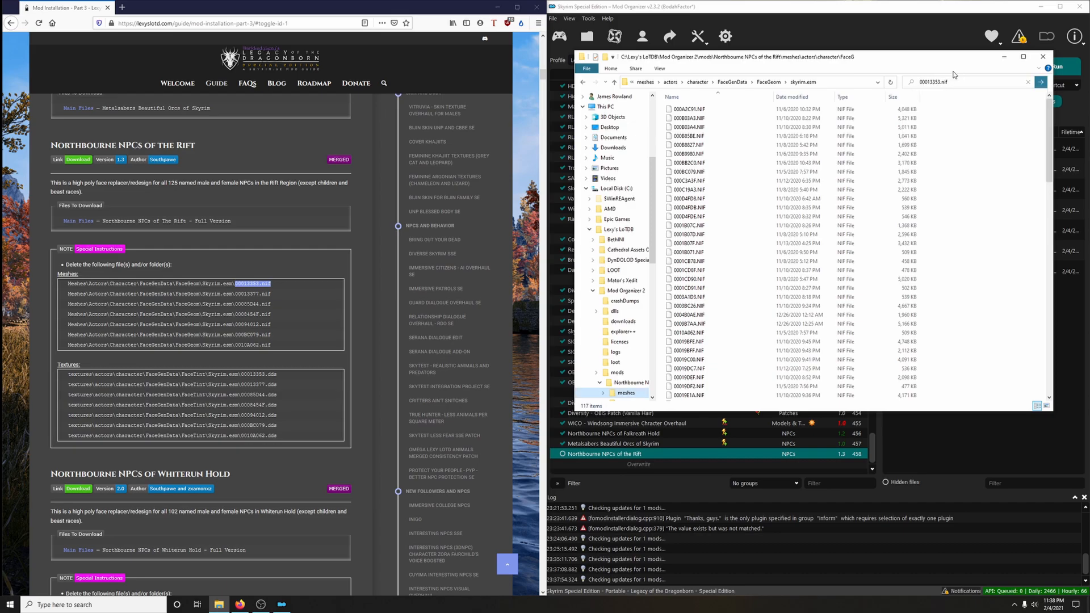
pyautogui.rightClick(728, 106)
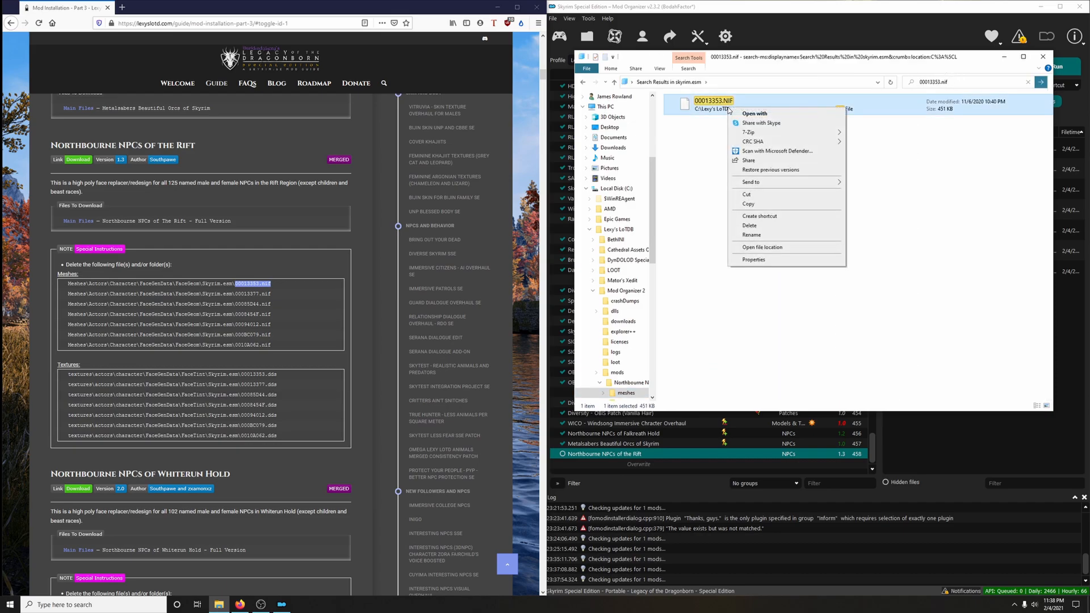
pyautogui.click(761, 227)
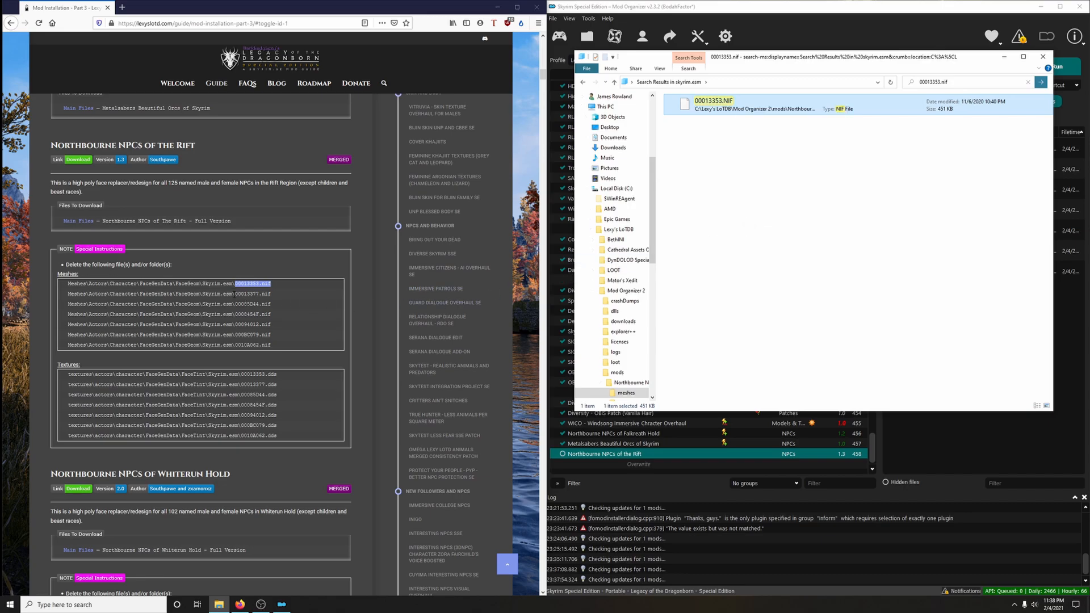
# Copy 00013377.nif from the guide's Meshes list, search for it in the FaceGeom folder and delete the file
pyautogui.moveTo(235, 294); pyautogui.dragTo(271, 294)
pyautogui.rightClick(270, 294)
pyautogui.click(346, 341)
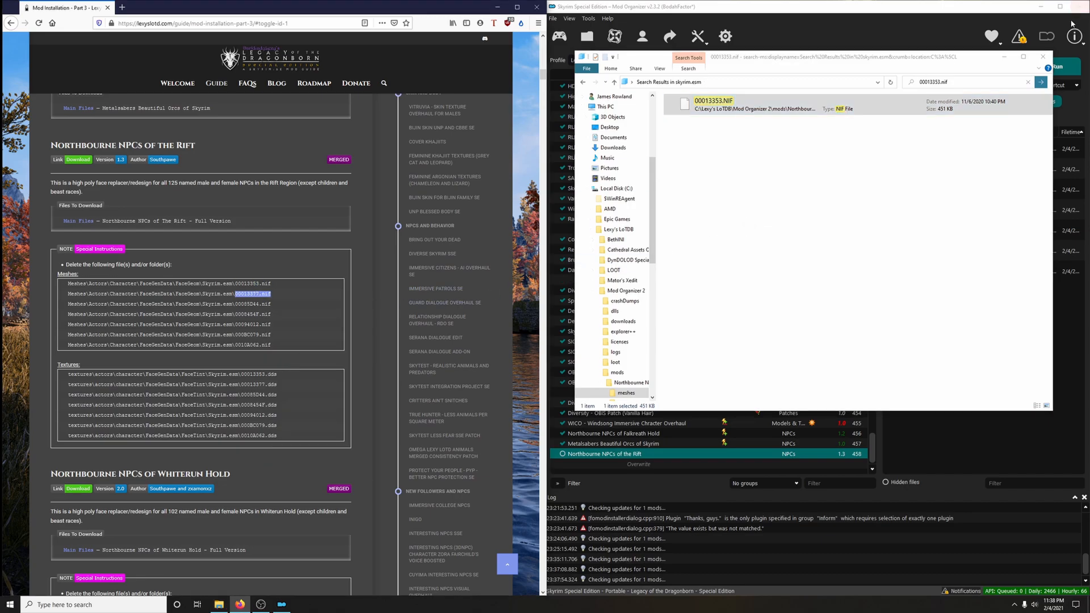
pyautogui.click(973, 84)
pyautogui.rightClick(931, 82)
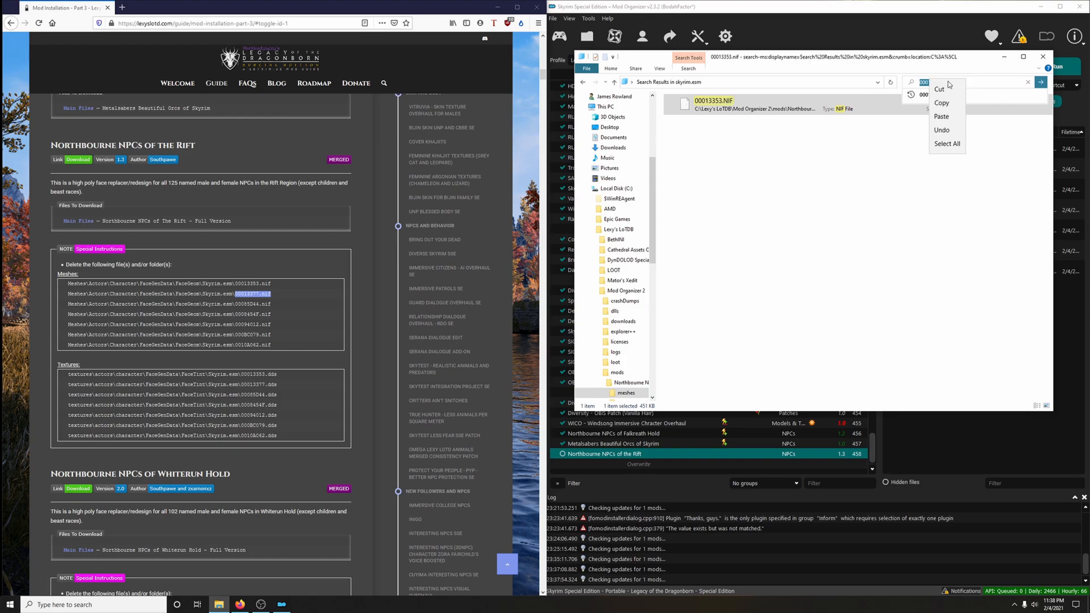
pyautogui.click(957, 118)
pyautogui.rightClick(736, 106)
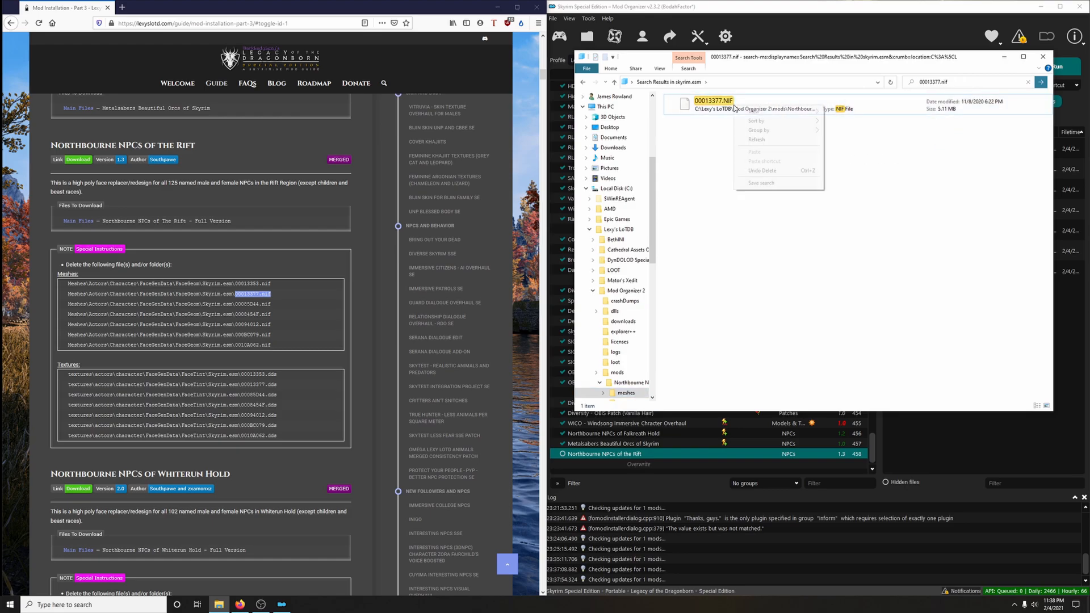
pyautogui.click(711, 161)
pyautogui.rightClick(725, 106)
pyautogui.click(604, 248)
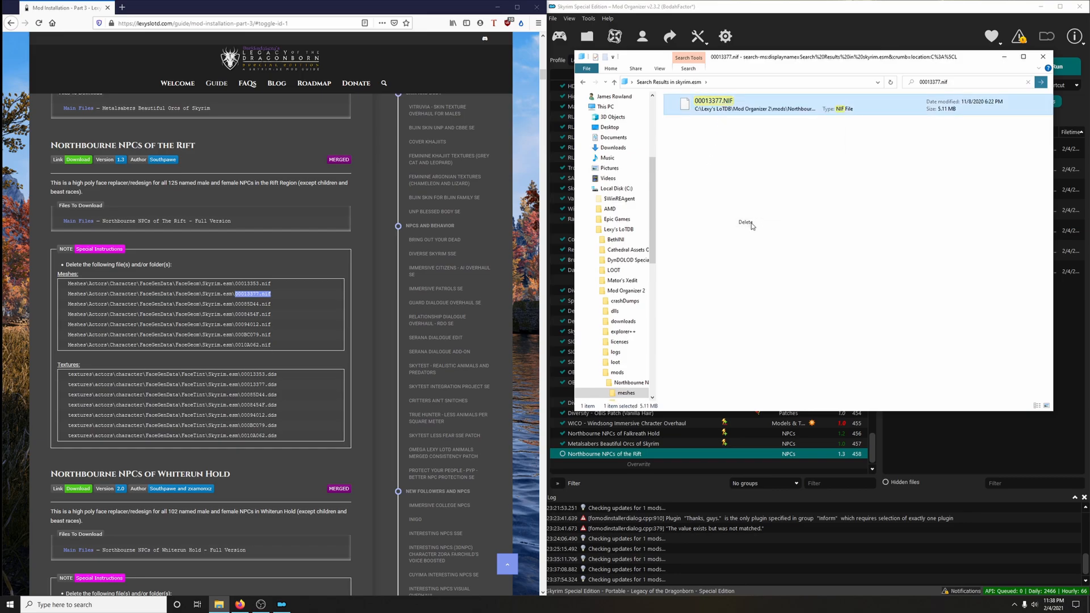
# Find and delete the listed meshes 00085D44.nif, 0008454F.nif and 00094012.nif from the FaceGeom skyrim.esm folder
pyautogui.moveTo(235, 304); pyautogui.dragTo(262, 304)
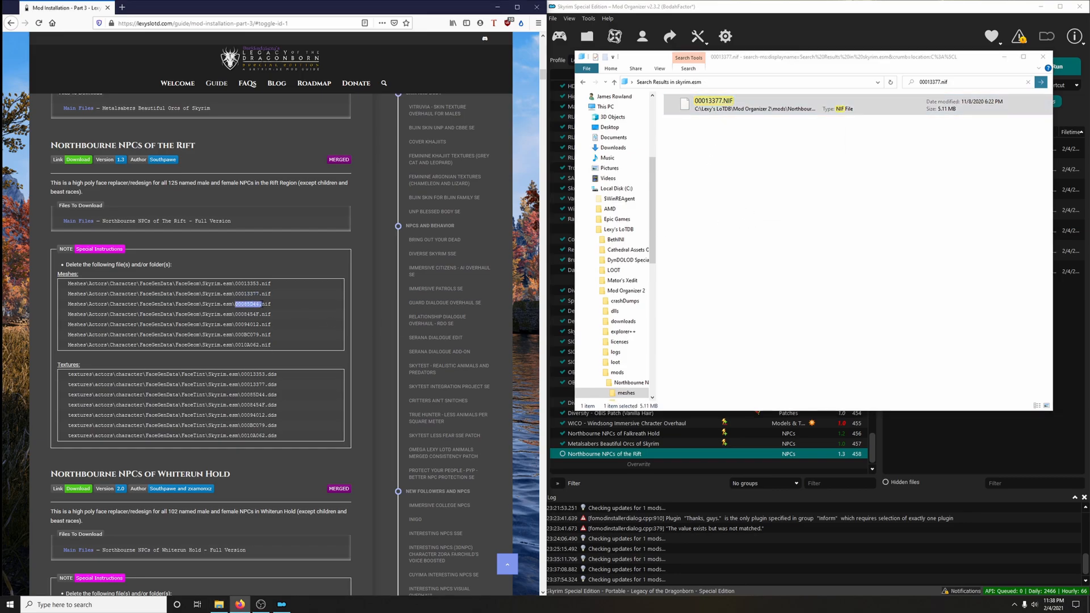
pyautogui.rightClick(272, 304)
pyautogui.click(304, 370)
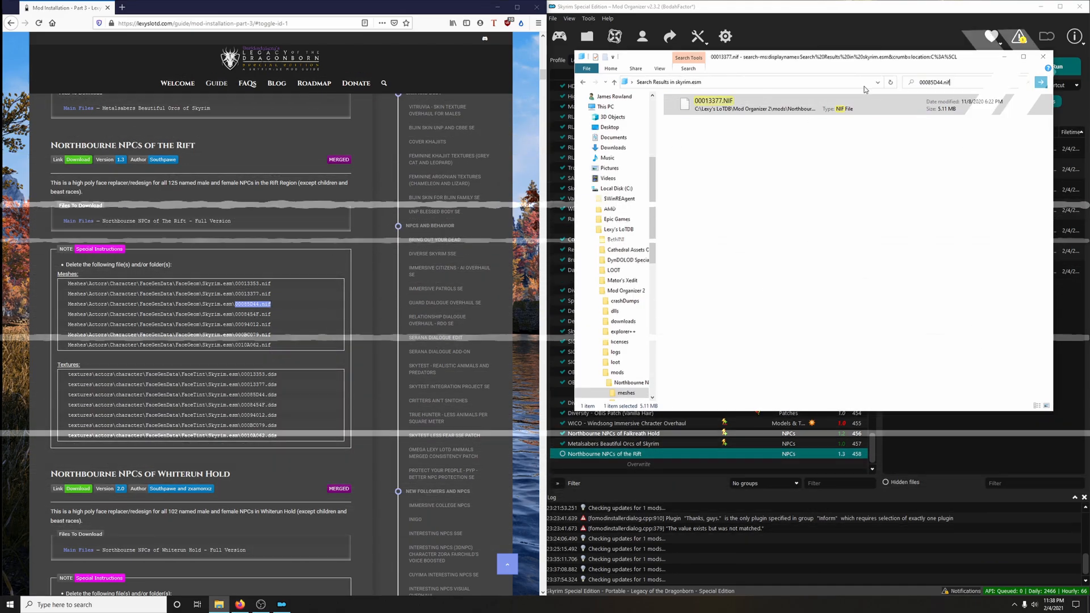
pyautogui.moveTo(235, 314); pyautogui.dragTo(271, 314)
pyautogui.rightClick(268, 314)
pyautogui.click(307, 381)
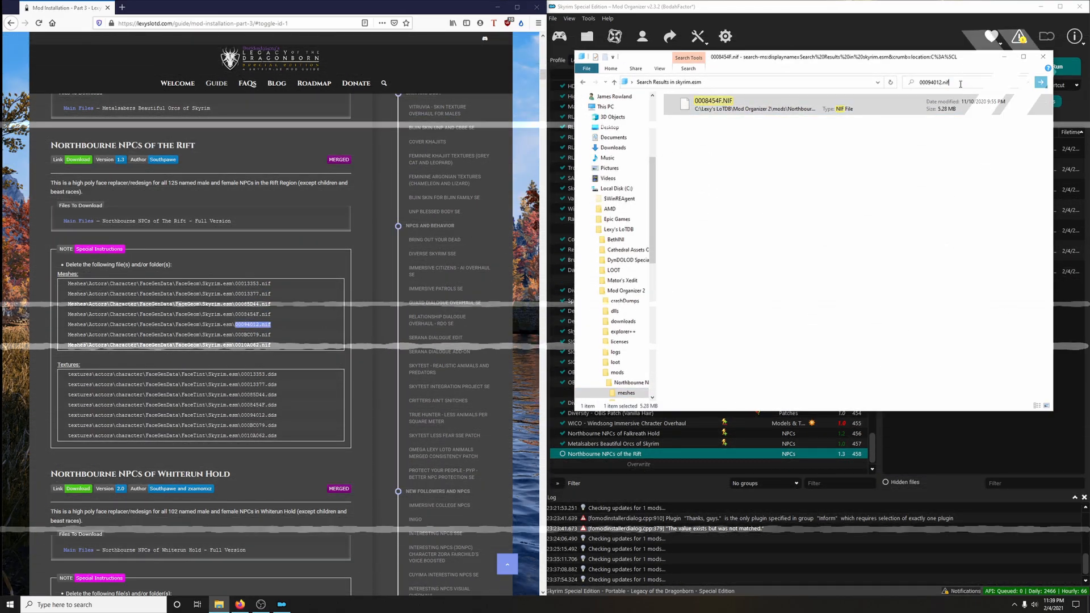
# Find and delete the last two listed meshes, 000BC079.nif and 0010A062.nif, from the FaceGeom skyrim.esm folder
pyautogui.moveTo(235, 334); pyautogui.dragTo(270, 334)
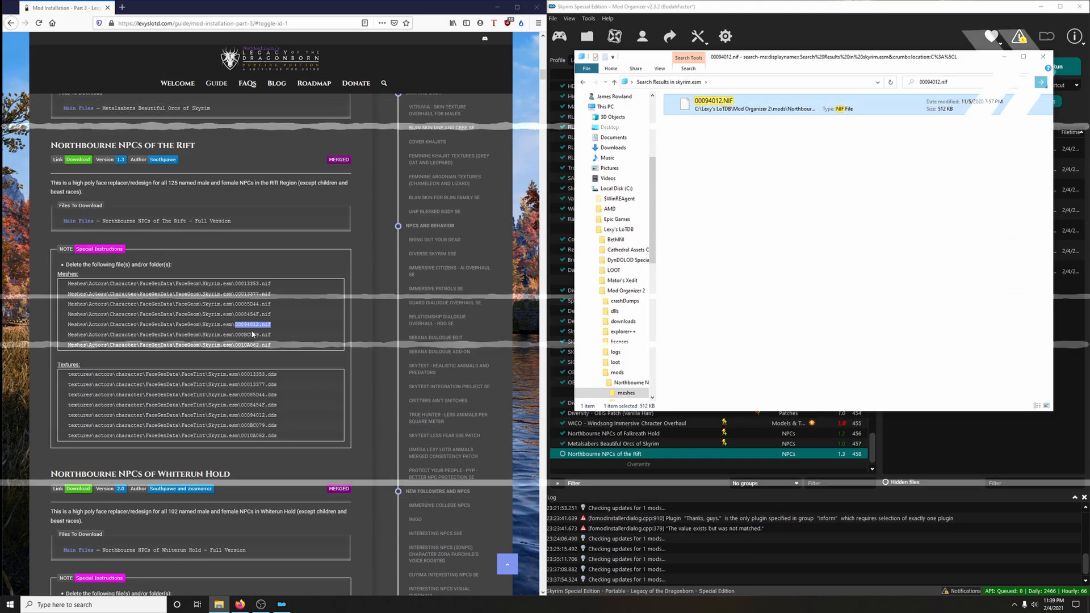
pyautogui.rightClick(263, 335)
pyautogui.click(282, 398)
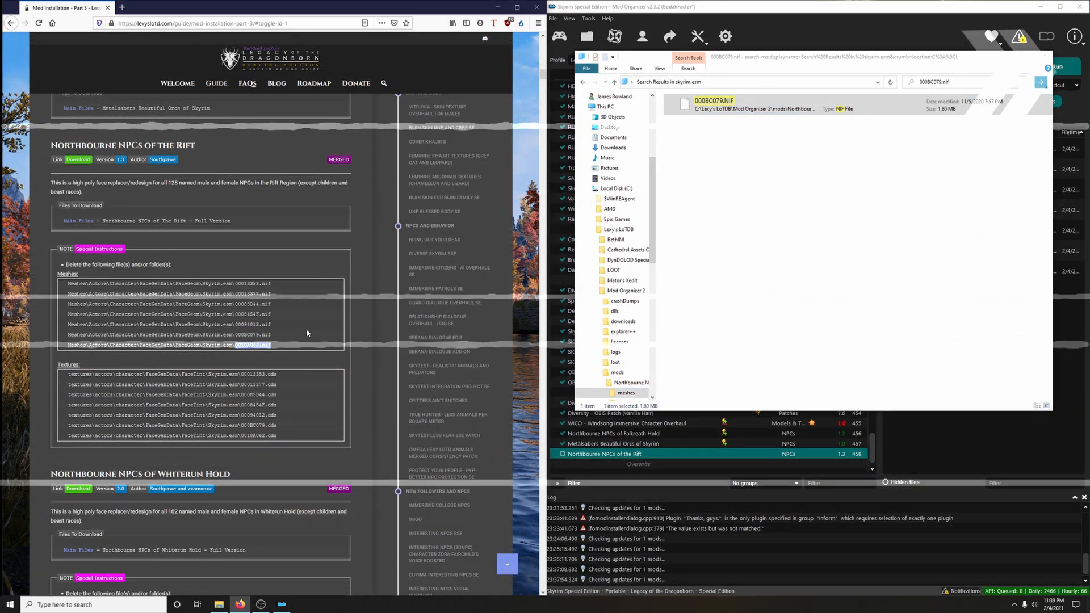
pyautogui.click(738, 106)
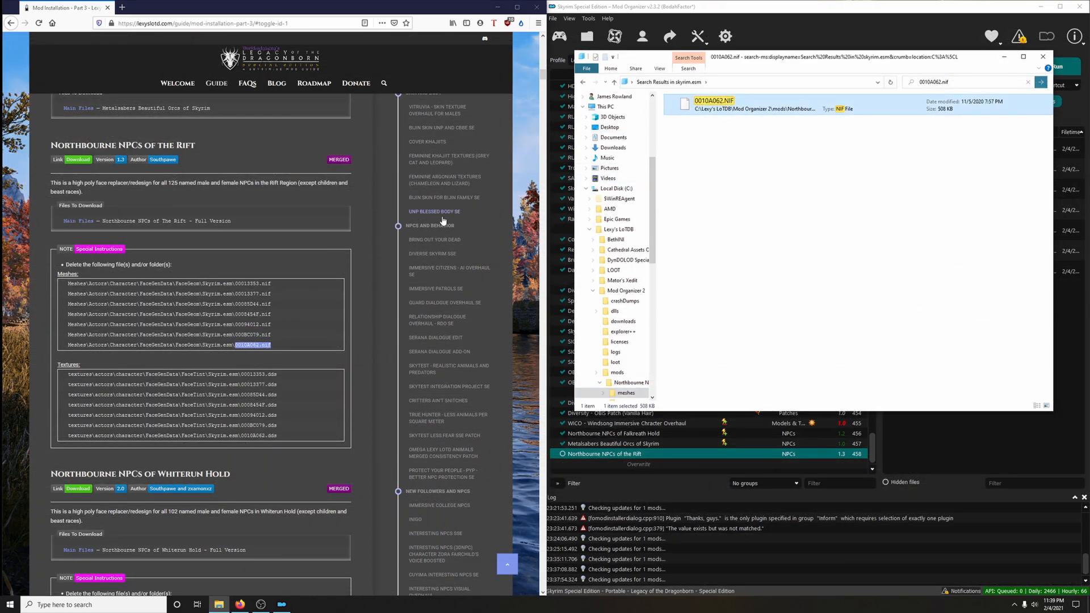
# Close the mesh search results and open the Northbourne NPCs of the Rift mod folder in File Explorer
pyautogui.scroll(-2, 328, 309)
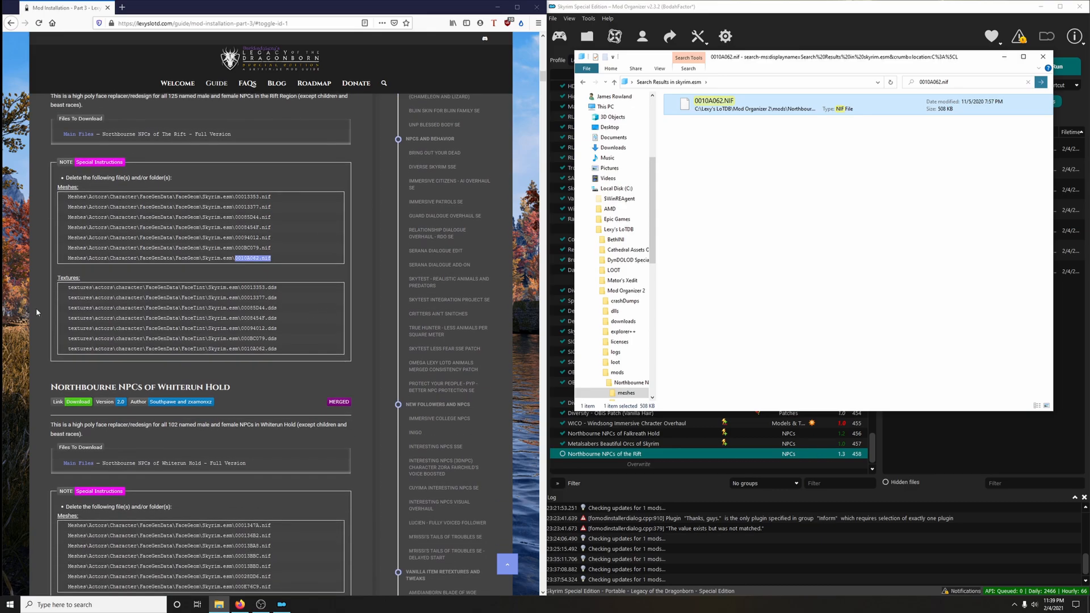
pyautogui.scroll(-1, 198, 293)
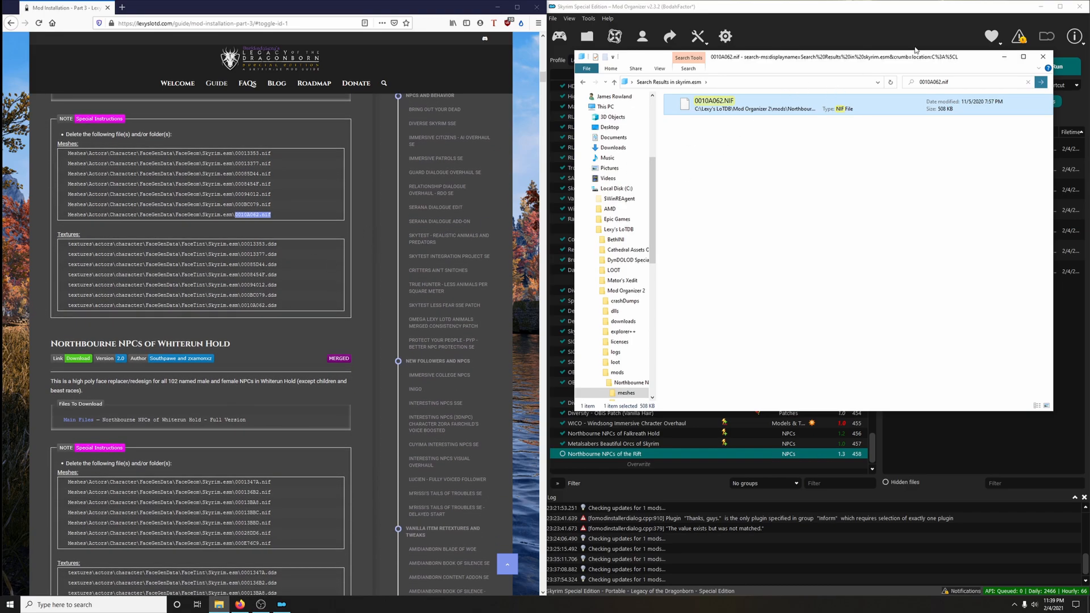
pyautogui.click(1042, 56)
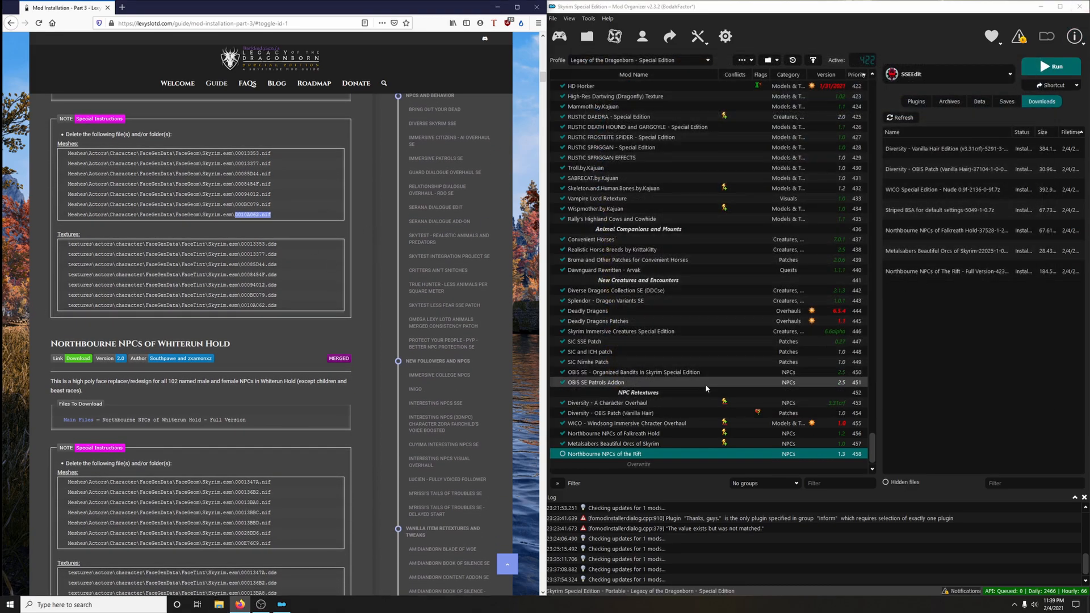
pyautogui.rightClick(591, 454)
pyautogui.click(622, 443)
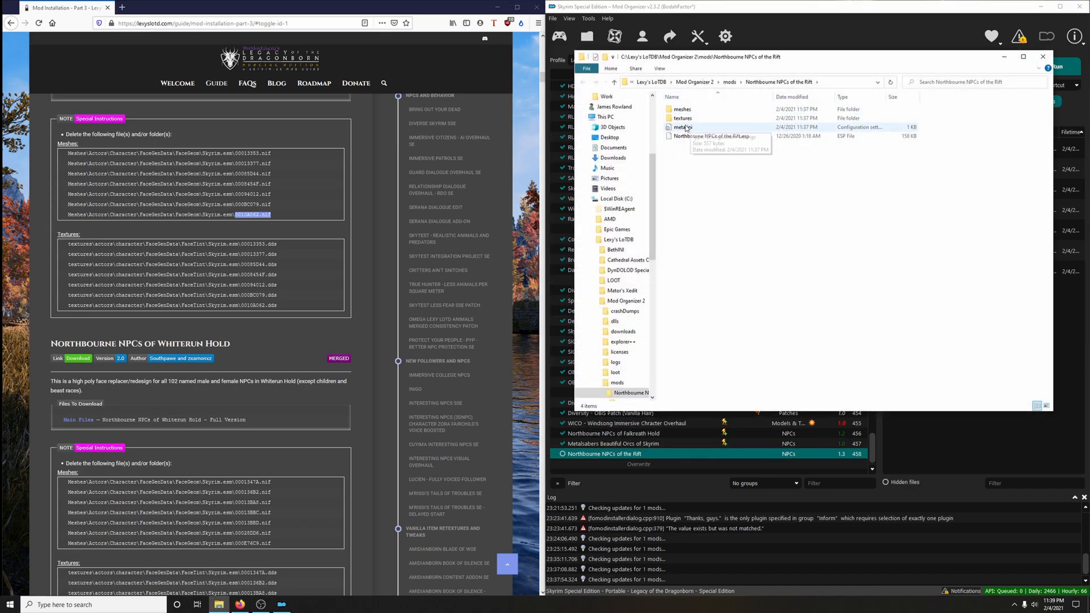
# Browse to the mod's textures\actors\character\FaceGenData\FaceTint\skyrim.esm folder
pyautogui.doubleClick(683, 118)
pyautogui.click(685, 110)
pyautogui.doubleClick(682, 110)
pyautogui.doubleClick(687, 114)
pyautogui.doubleClick(688, 111)
pyautogui.doubleClick(683, 110)
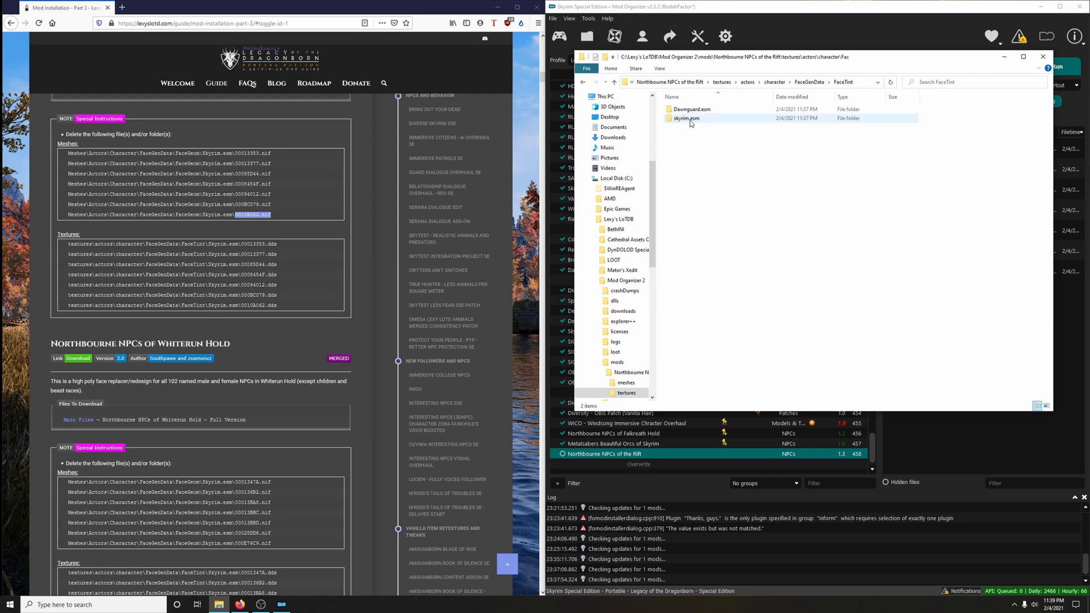
pyautogui.doubleClick(687, 121)
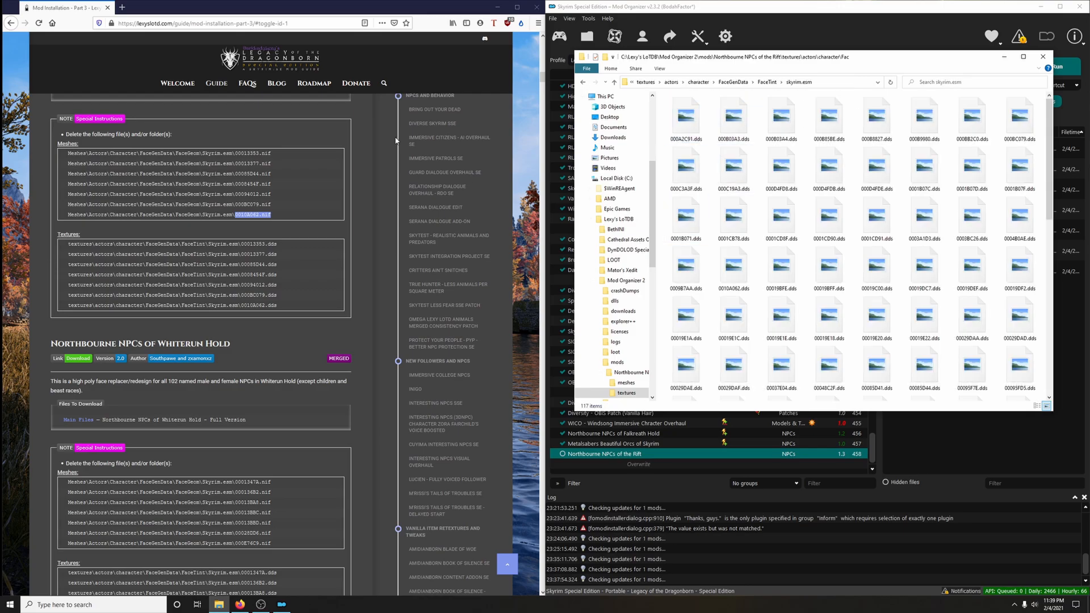
# Copy 00013353.dds from the guide's Textures list, search for it in the FaceTint folder and delete the file
pyautogui.click(241, 243)
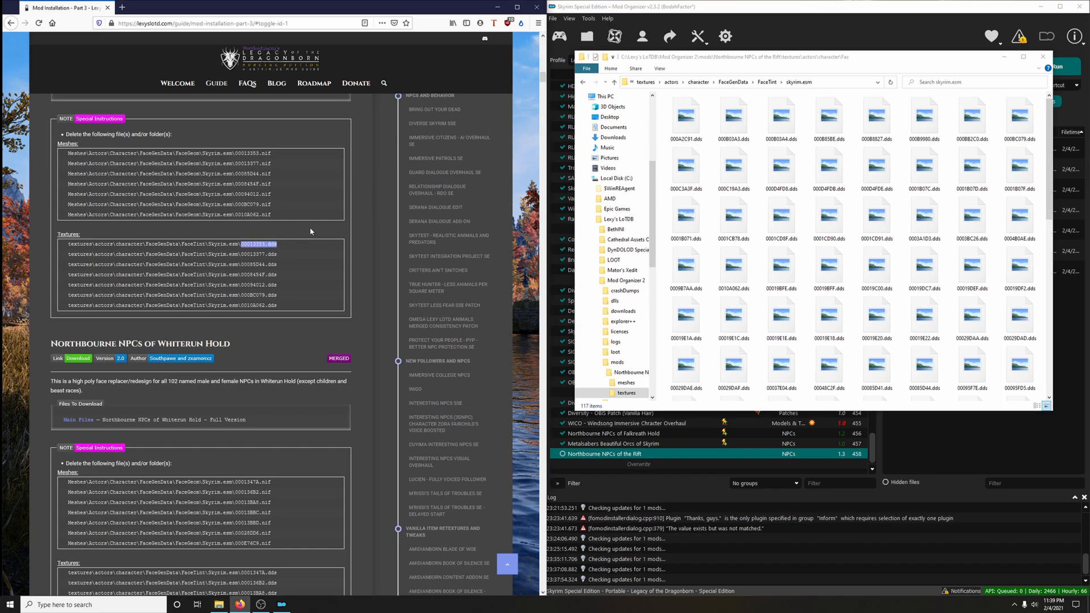
pyautogui.click(962, 82)
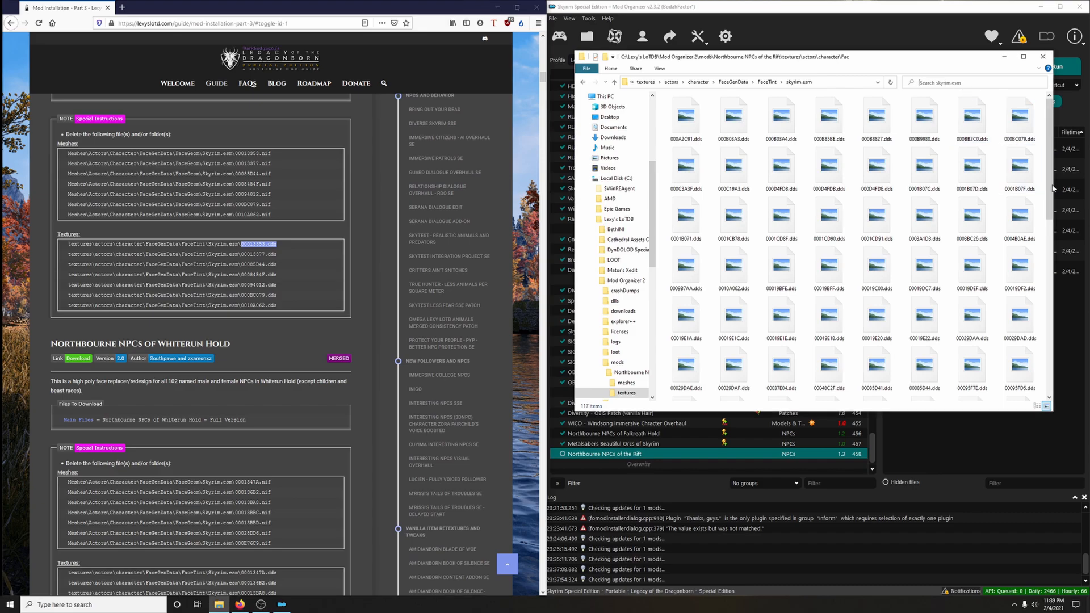
pyautogui.hotkey('ctrl', 'v')
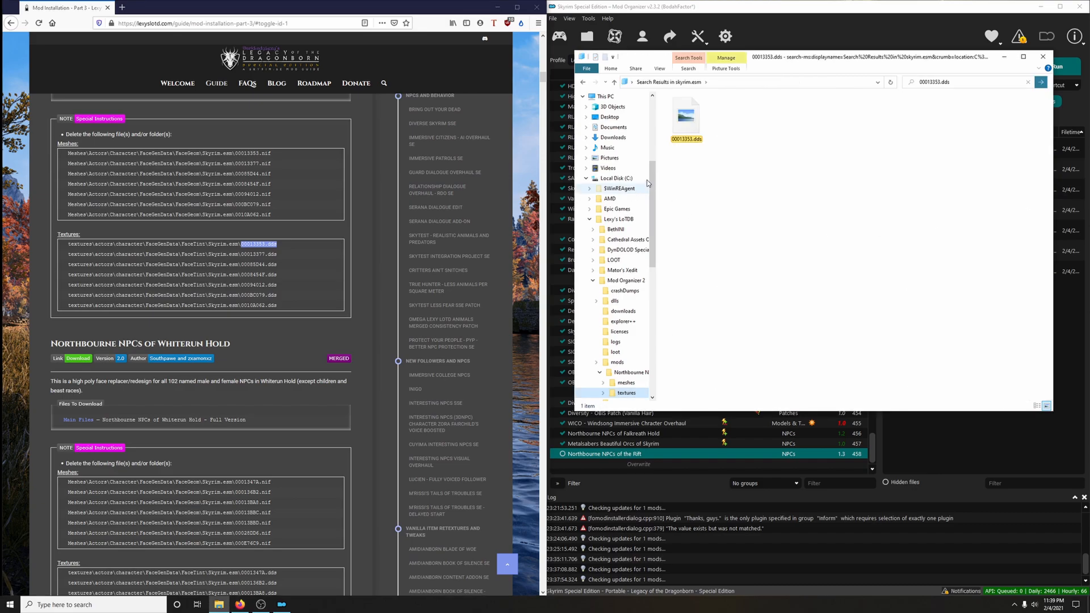
pyautogui.click(700, 139)
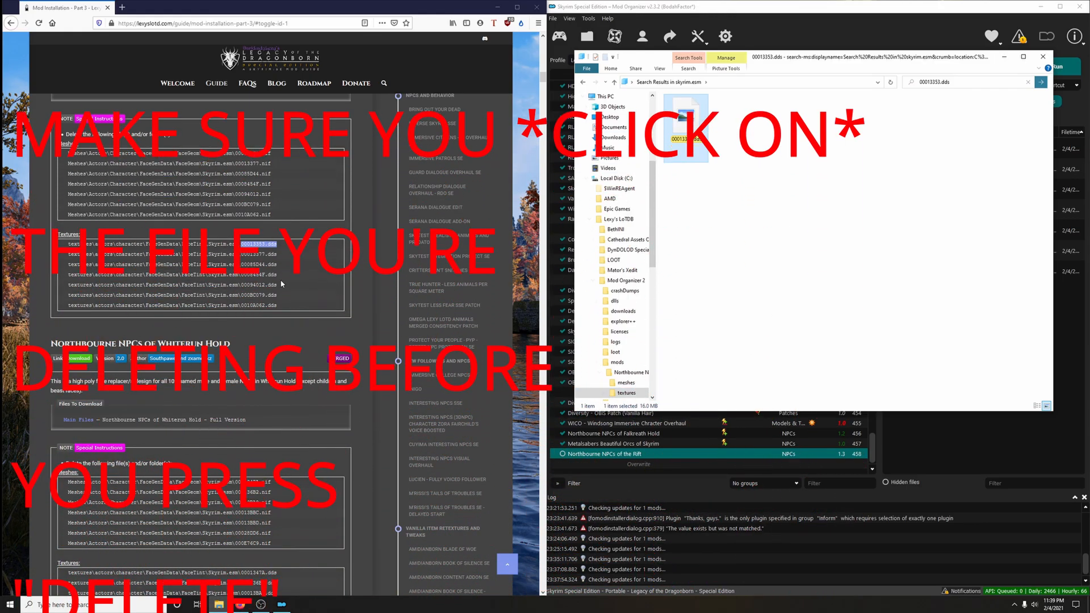
# Find and delete the listed textures 00013377.dds and 00085D44.dds from the FaceTint skyrim.esm folder
pyautogui.click(252, 254)
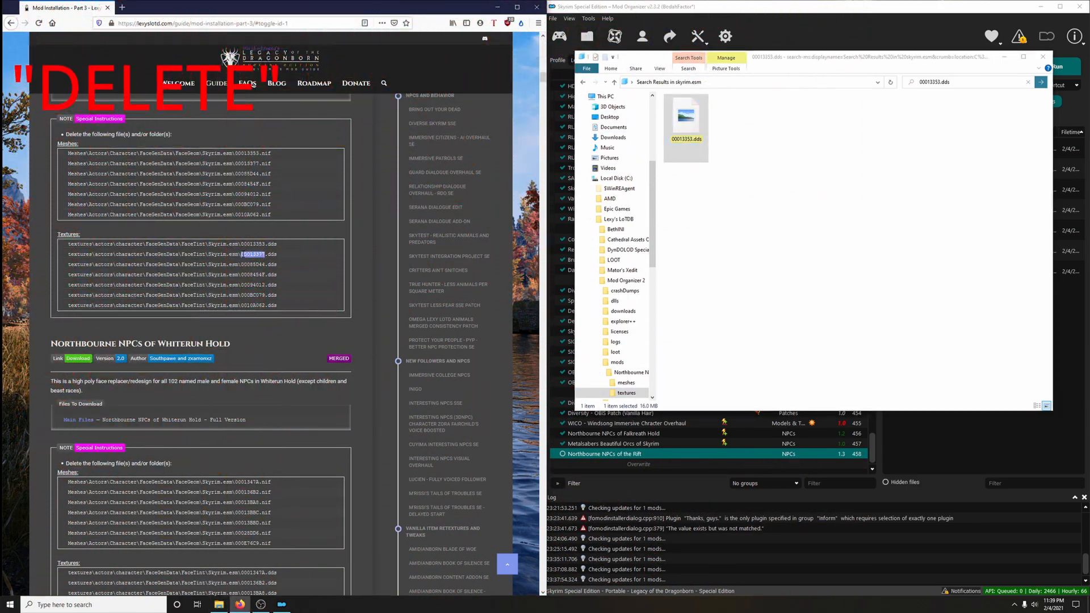
pyautogui.doubleClick(259, 264)
pyautogui.hotkey('ctrl', 'c')
pyautogui.click(966, 82)
pyautogui.hotkey('ctrl', 'v')
pyautogui.press('Return')
pyautogui.click(686, 126)
# Find and delete the listed textures 0008454F.dds and 00094012.dds from the FaceTint skyrim.esm folder
pyautogui.doubleClick(258, 284)
pyautogui.hotkey('ctrl', 'c')
pyautogui.click(965, 81)
pyautogui.hotkey('ctrl', 'v')
pyautogui.press('Return')
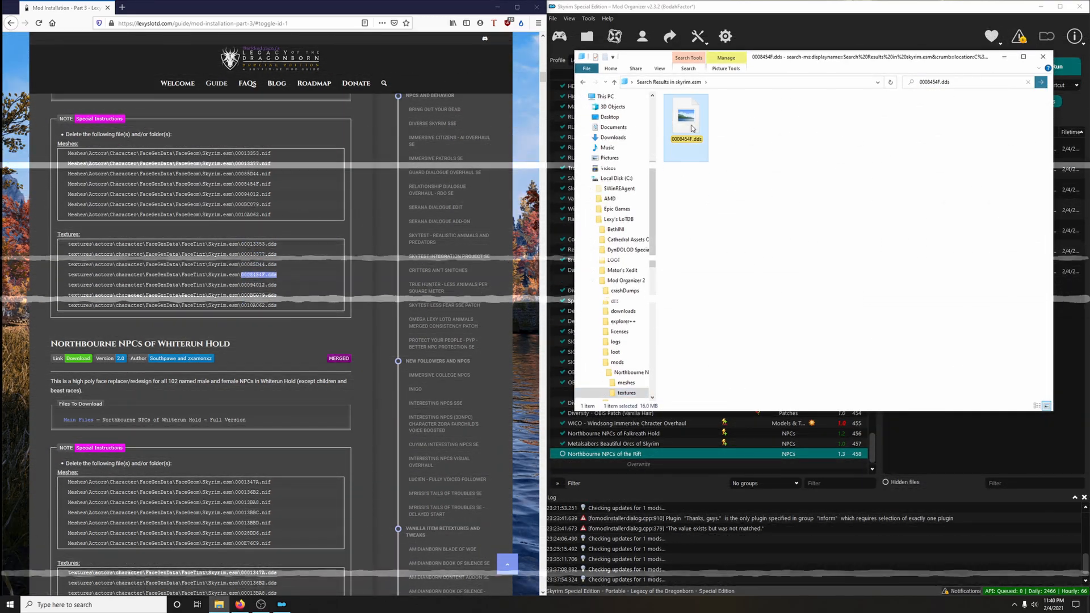
# Copy 000BC079.dds from the guide, search for it in the FaceTint folder and delete the file
pyautogui.doubleClick(259, 294)
pyautogui.hotkey('ctrl', 'c')
pyautogui.click(965, 82)
pyautogui.hotkey('ctrl', 'v')
pyautogui.press('Return')
pyautogui.click(686, 126)
# Find and delete the last listed texture, 0010A062.dds, in the FaceTint folder and close the File Explorer window
pyautogui.doubleClick(258, 305)
pyautogui.hotkey('ctrl', 'c')
pyautogui.click(965, 82)
pyautogui.hotkey('ctrl', 'v')
pyautogui.press('Return')
pyautogui.click(696, 125)
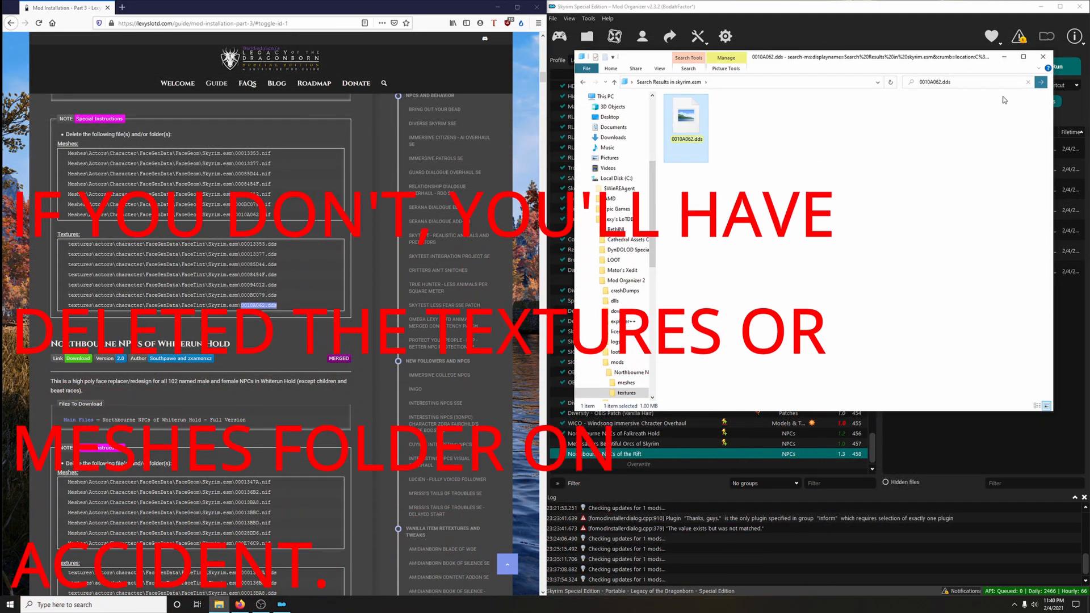
pyautogui.click(1043, 57)
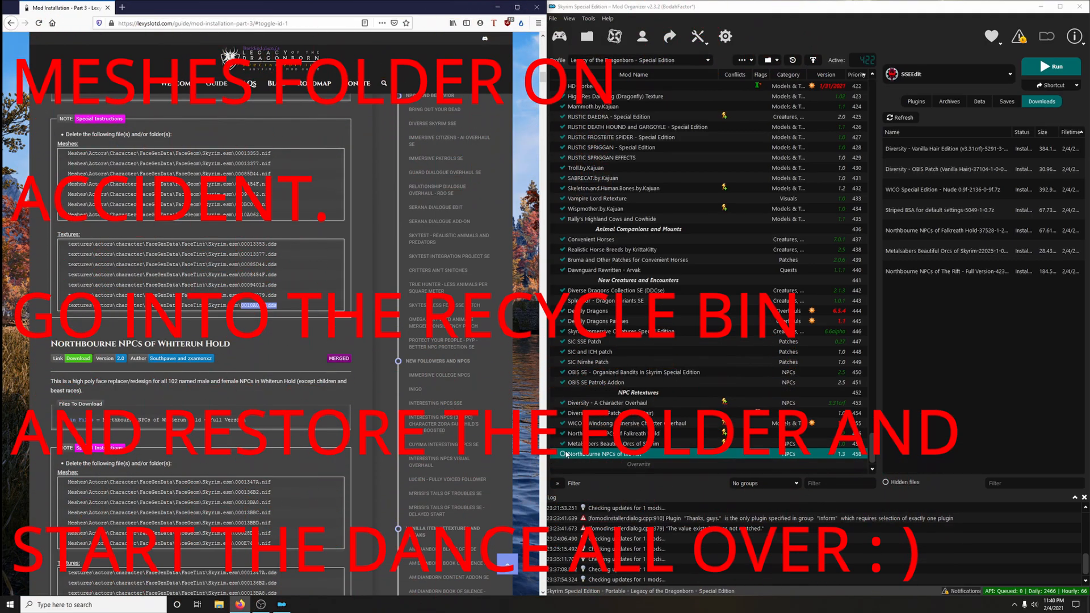
# Enable the Northbourne NPCs of the Rift mod and clear the installed archives from the downloads list
pyautogui.click(563, 454)
pyautogui.click(936, 210)
pyautogui.rightClick(937, 210)
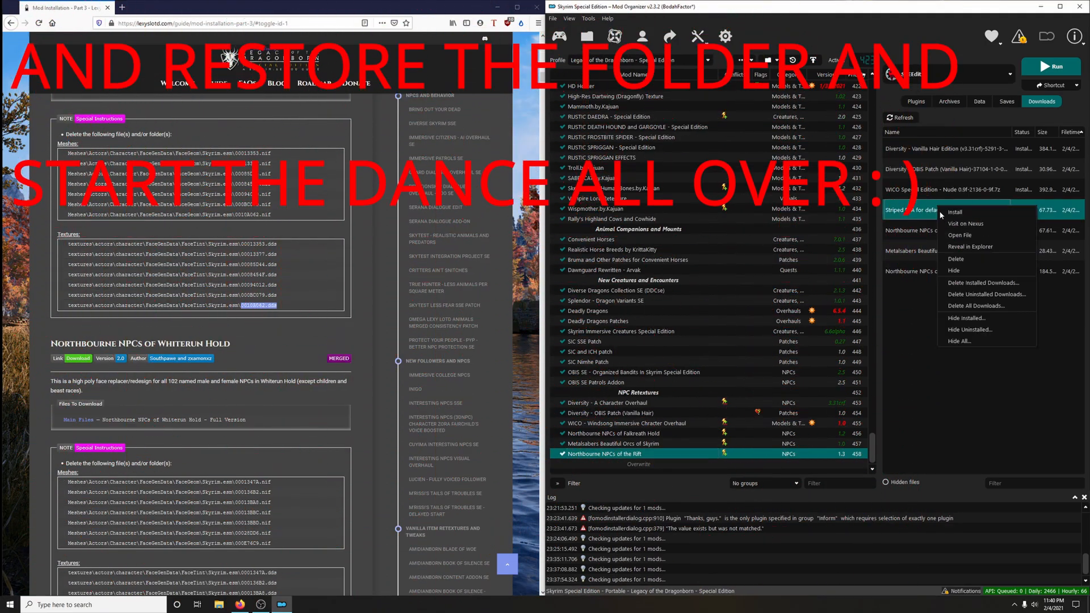
pyautogui.click(931, 277)
pyautogui.click(611, 313)
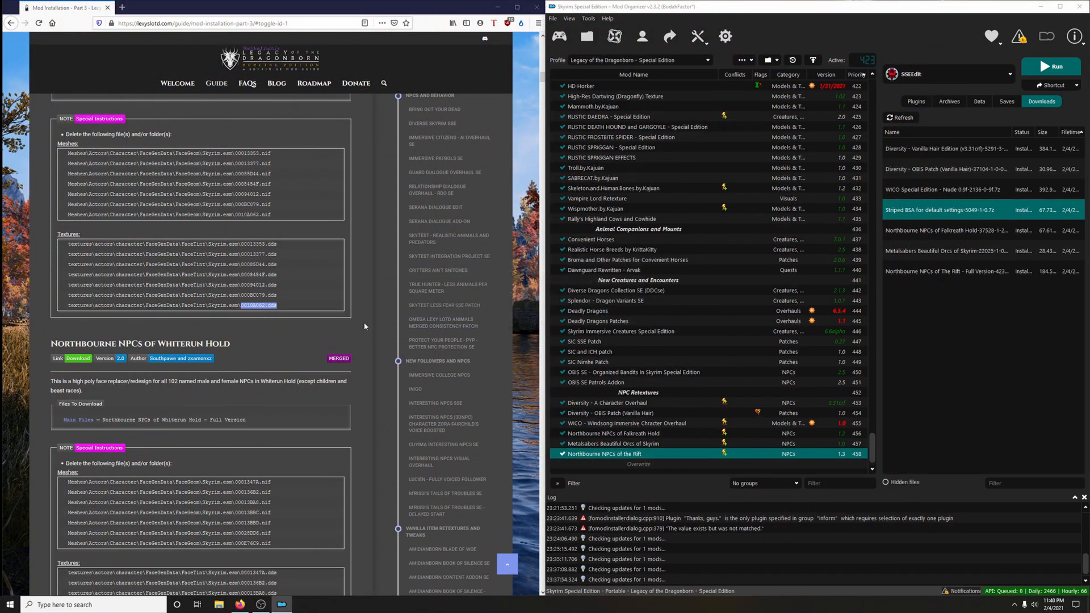
# Open the guide's Nexus page for Northbourne NPCs of Whiterun Hold and download its Full Version main file with the mod manager
pyautogui.scroll(-2, 316, 327)
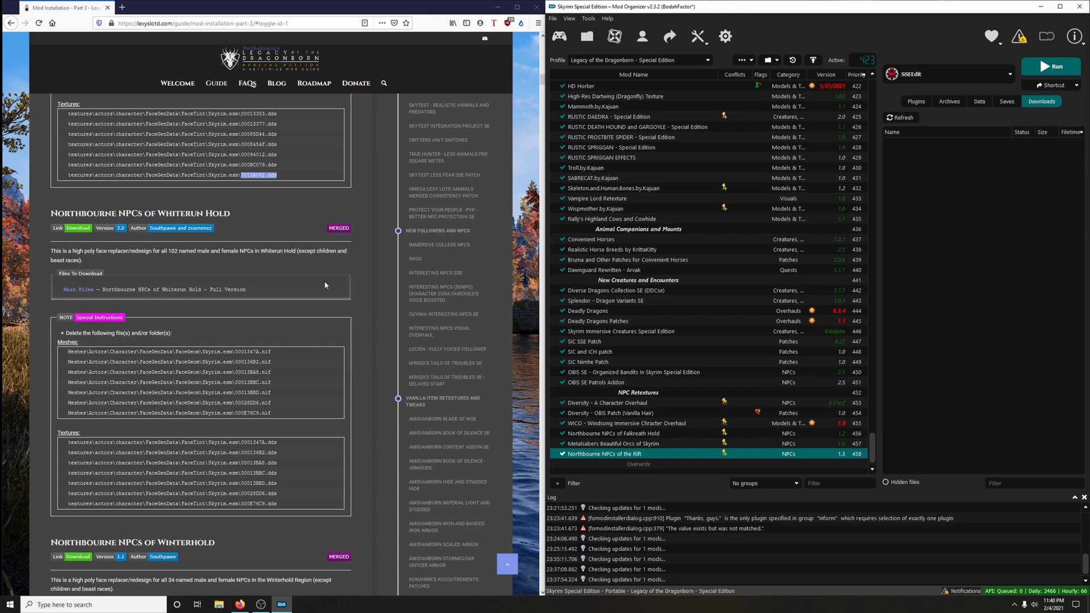
pyautogui.scroll(-3, 324, 282)
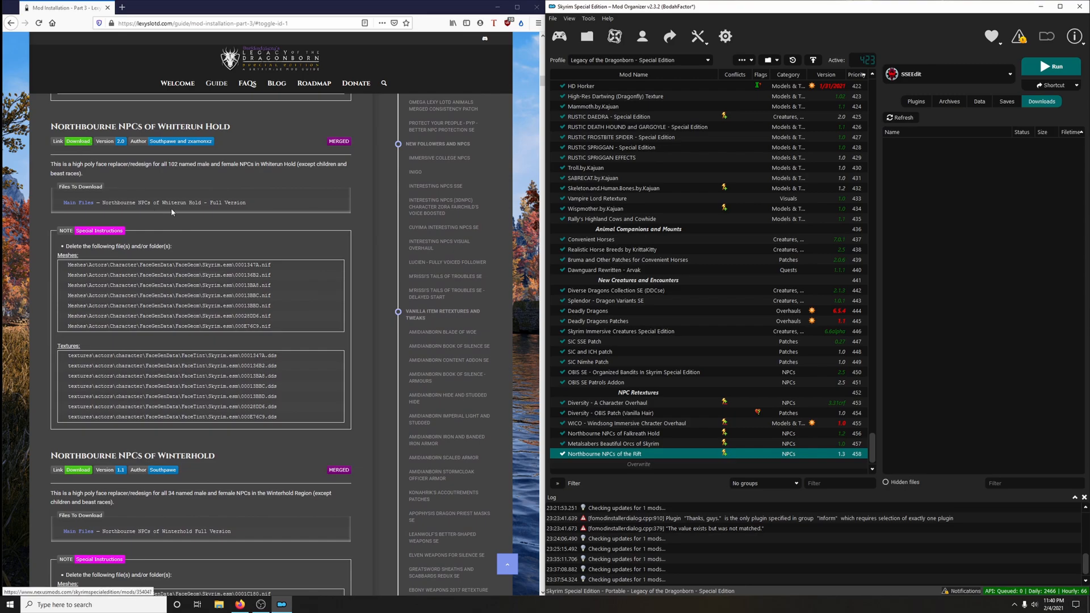
pyautogui.click(83, 141)
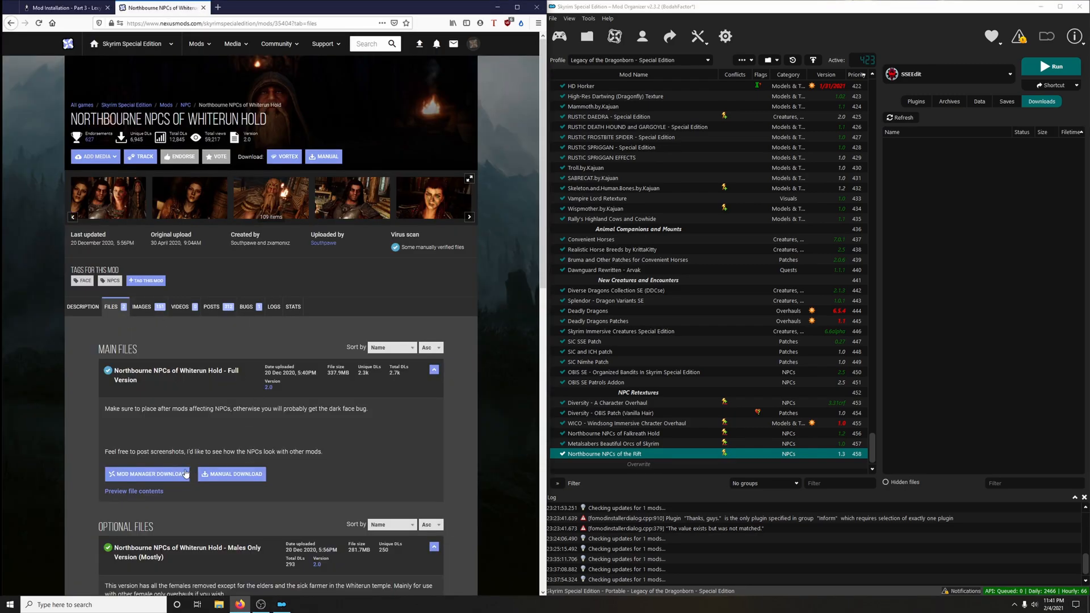
pyautogui.click(185, 473)
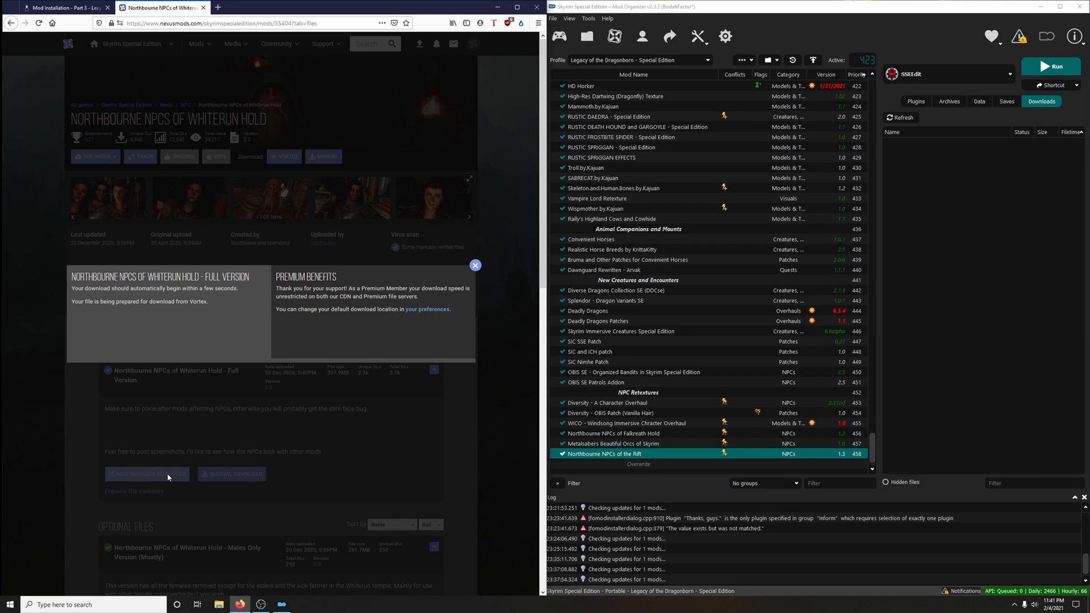
pyautogui.click(474, 267)
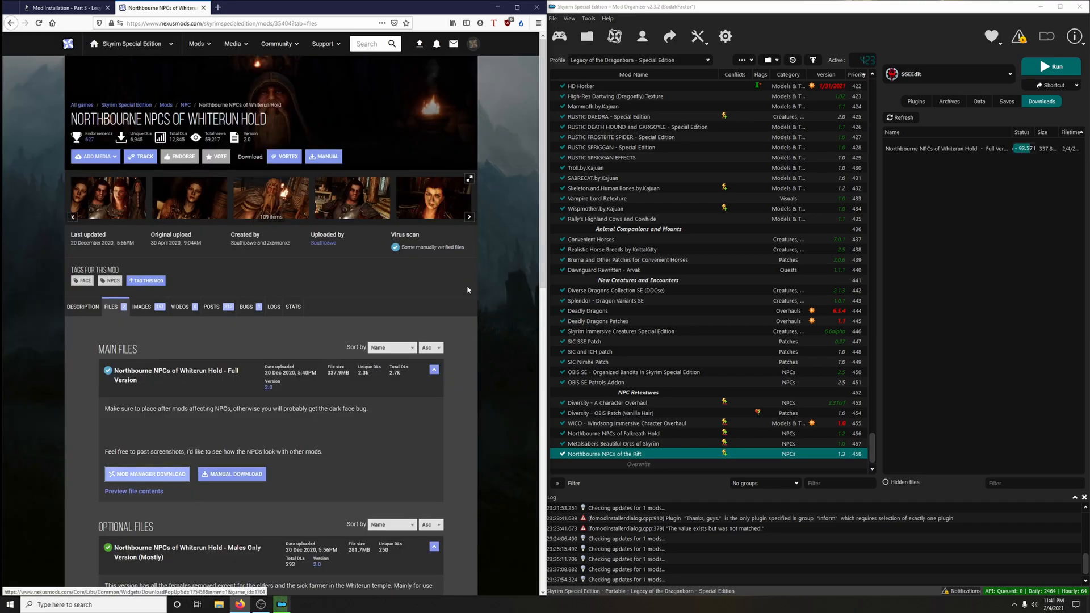
# Install the downloaded Northbourne NPCs of Whiterun Hold archive under its suggested name and close its Nexus page
pyautogui.doubleClick(947, 153)
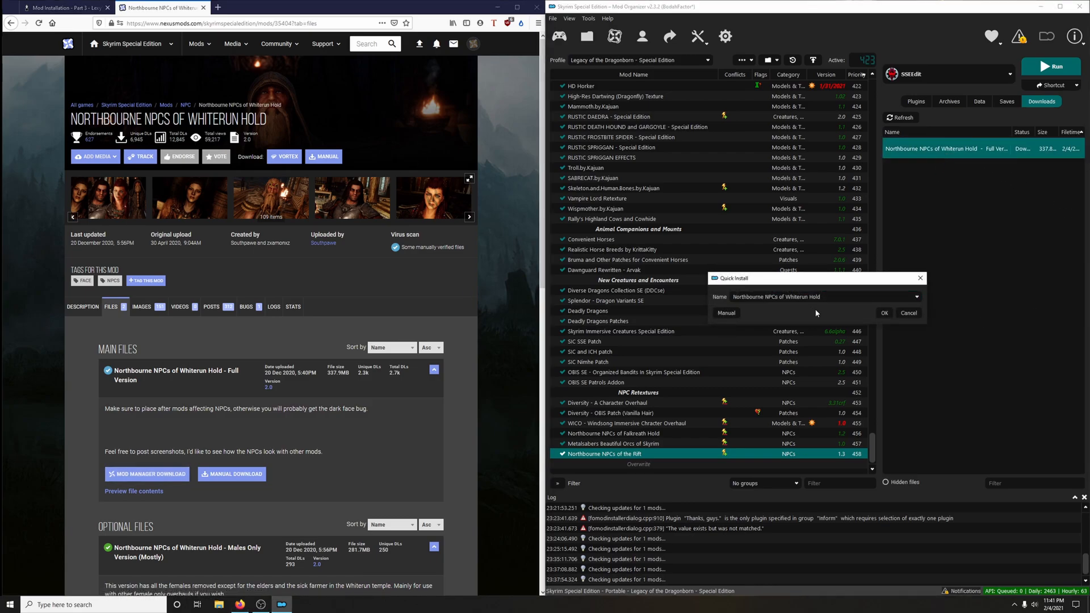
pyautogui.click(884, 314)
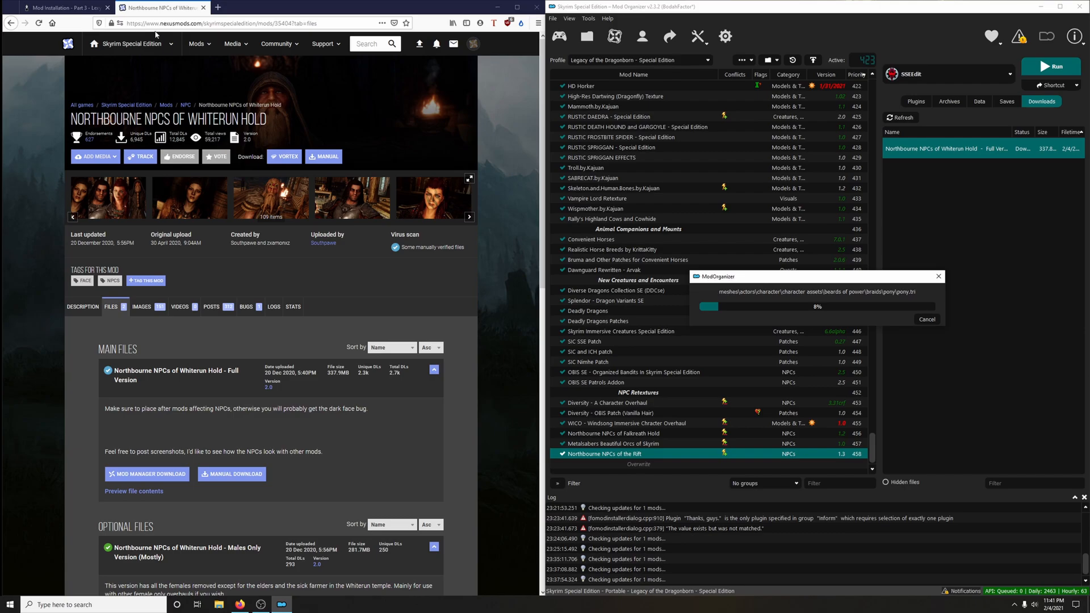
pyautogui.click(203, 8)
pyautogui.scroll(-2, 339, 213)
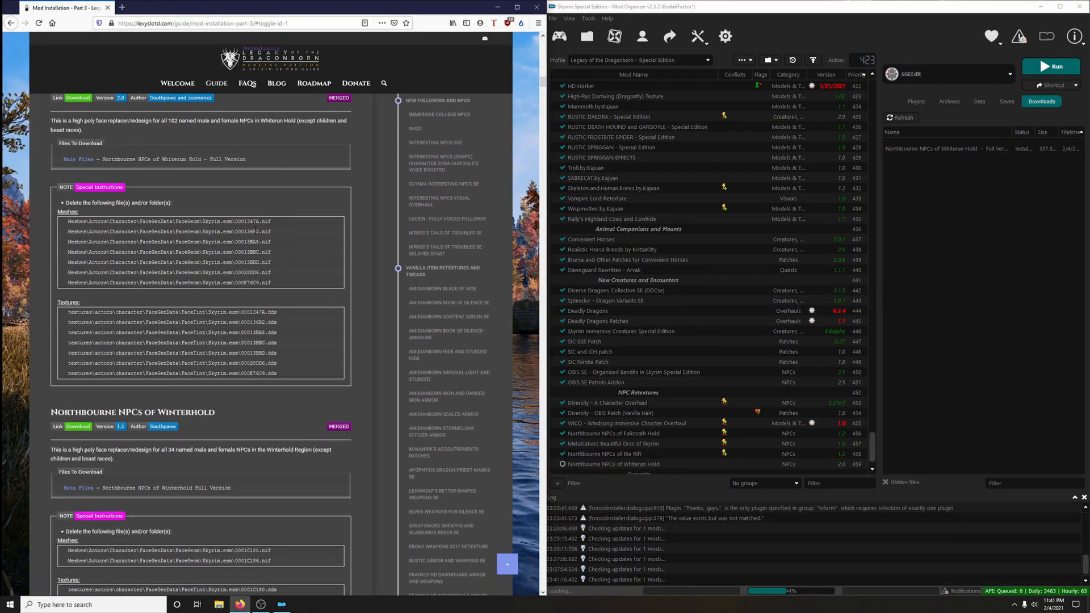
pyautogui.scroll(-1, 571, 449)
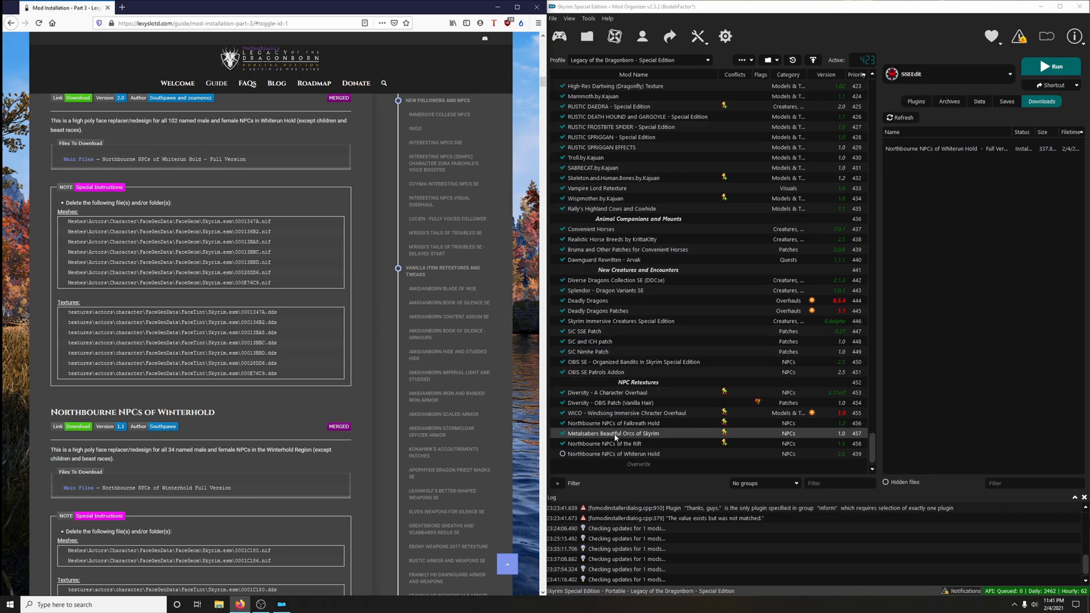
# Open the Northbourne NPCs of Whiterun Hold mod folder in Explorer and go to meshes\actors\character\FaceGenData\FaceGeom\skyrim.esm
pyautogui.click(594, 454)
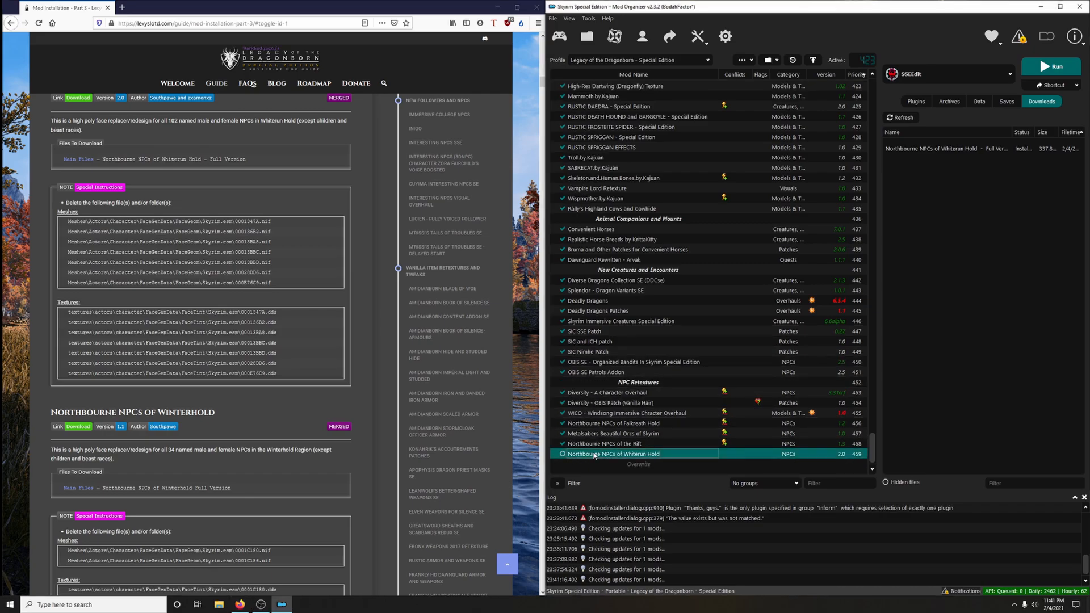
pyautogui.rightClick(594, 454)
pyautogui.click(620, 435)
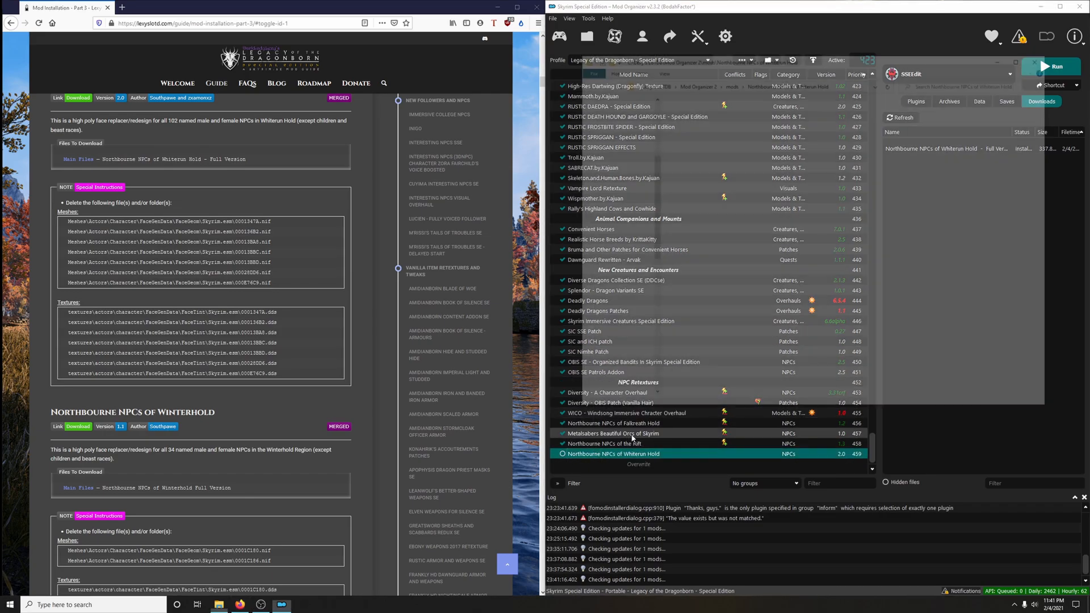
pyautogui.click(694, 110)
pyautogui.doubleClick(693, 110)
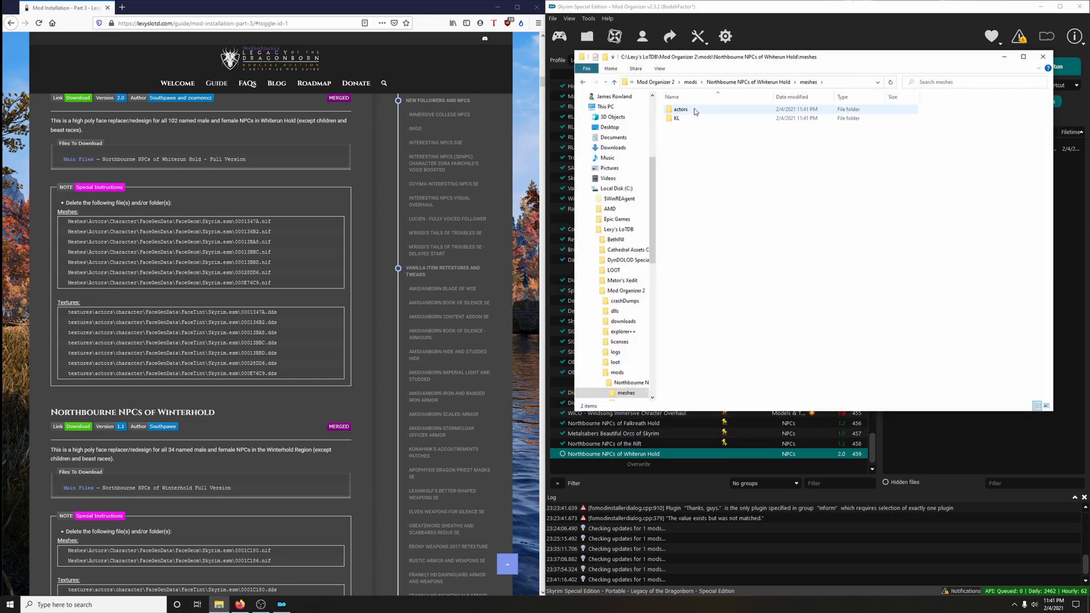
pyautogui.doubleClick(694, 109)
pyautogui.doubleClick(694, 109)
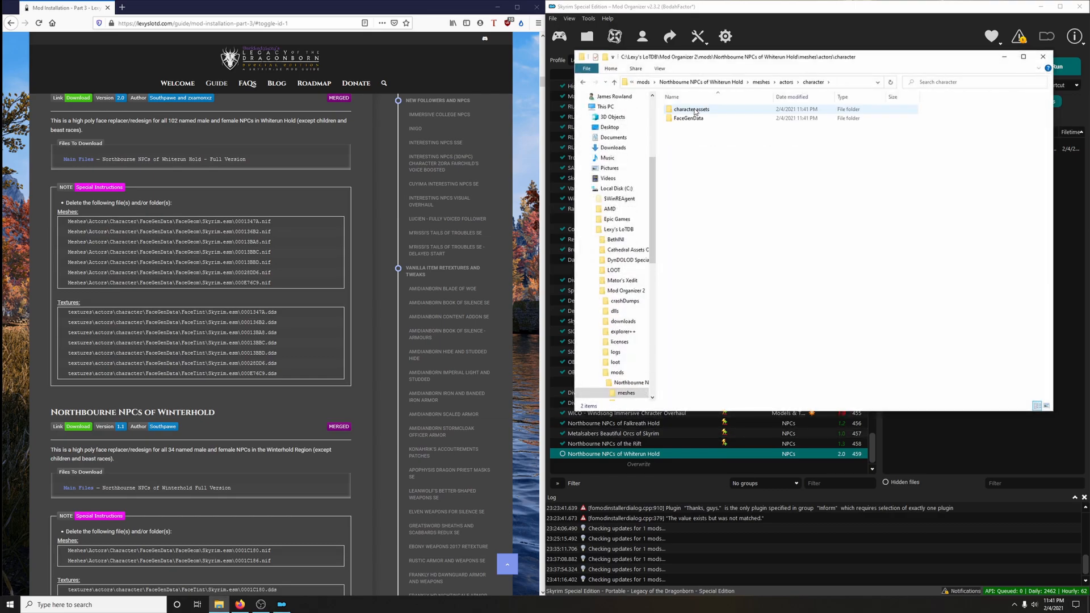
pyautogui.doubleClick(692, 120)
pyautogui.doubleClick(690, 110)
pyautogui.doubleClick(690, 110)
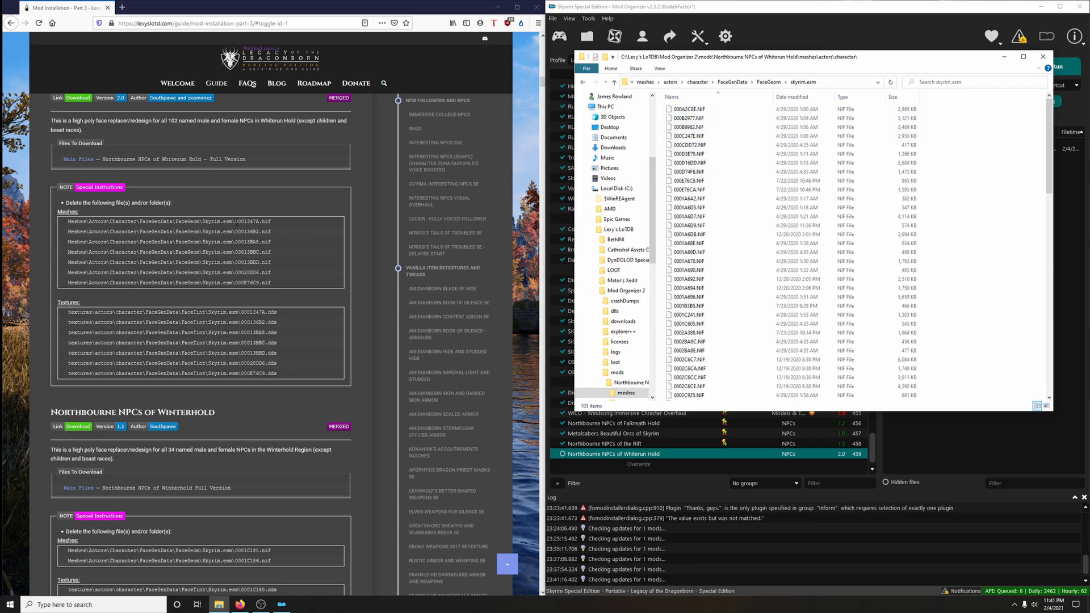
# Copy 0001347A.nif from the guide's Whiterun Hold mesh list, search for it in the FaceGeom folder and delete the file
pyautogui.moveTo(235, 221); pyautogui.dragTo(271, 222)
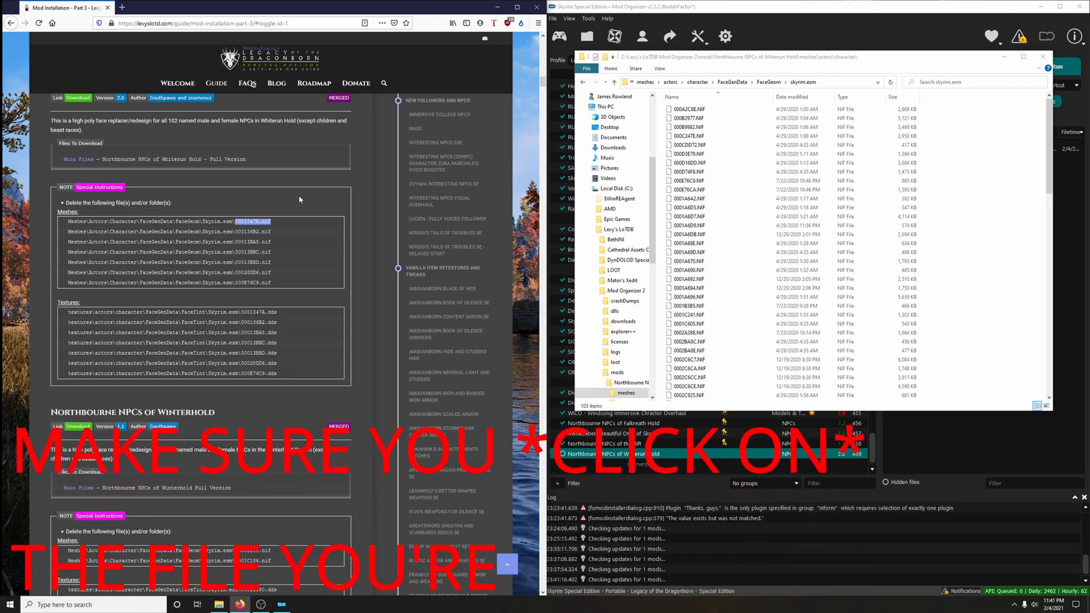
pyautogui.click(956, 84)
pyautogui.hotkey('ctrl', 'v')
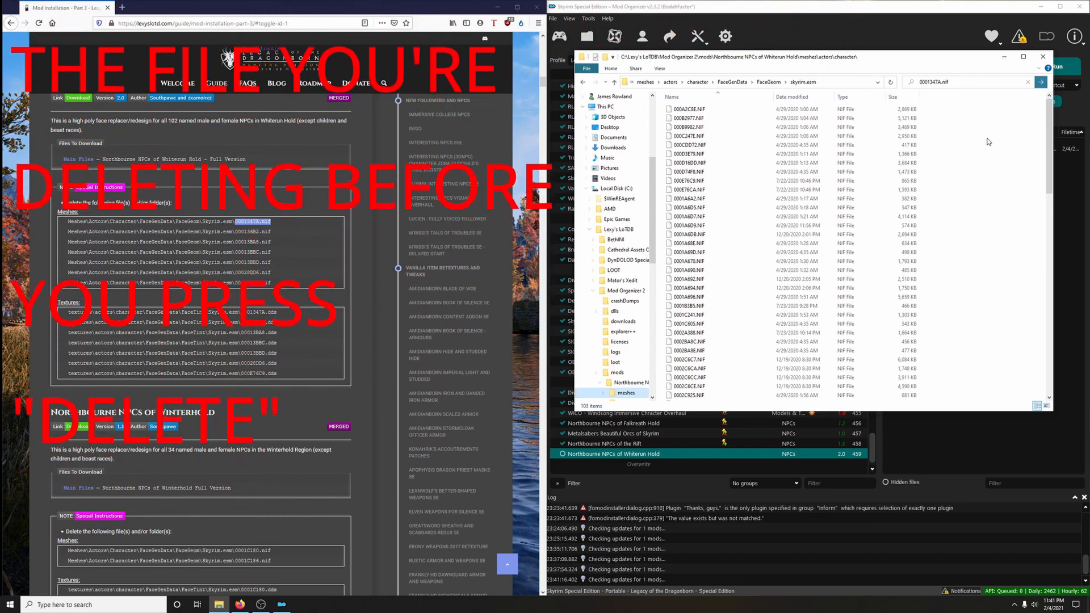
pyautogui.click(710, 111)
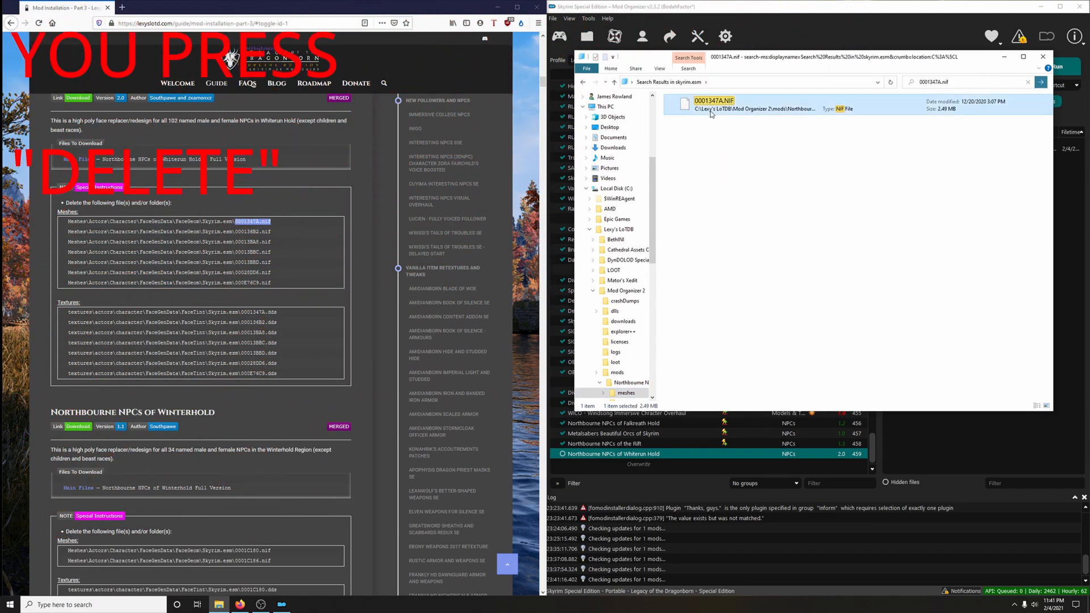
# Find and delete the meshes 000136B2.nif and 00013BA8.nif in the FaceGeom folder
pyautogui.click(235, 232)
pyautogui.click(972, 82)
pyautogui.write('000136B2.nif')
pyautogui.moveTo(267, 232); pyautogui.dragTo(273, 283)
pyautogui.click(714, 110)
pyautogui.click(965, 81)
pyautogui.write('00013BA8.nif')
pyautogui.click(715, 112)
# Find and delete the meshes 00013BBC.nif and 00013BBD.nif in the FaceGeom folder
pyautogui.hotkey('ctrl', 'c')
pyautogui.click(959, 82)
pyautogui.hotkey('ctrl', 'v')
pyautogui.click(718, 110)
pyautogui.click(937, 83)
pyautogui.hotkey('ctrl', 'v')
pyautogui.click(713, 111)
# Copy 00028DD6.nif from the guide, search for it in the FaceGeom folder and delete the file
pyautogui.hotkey('ctrl', 'c')
pyautogui.click(944, 83)
pyautogui.hotkey('ctrl', 'v')
pyautogui.click(714, 110)
# Find and delete the last listed mesh, 000E76C9.nif, and close the File Explorer window
pyautogui.hotkey('ctrl', 'c')
pyautogui.click(937, 83)
pyautogui.hotkey('ctrl', 'v')
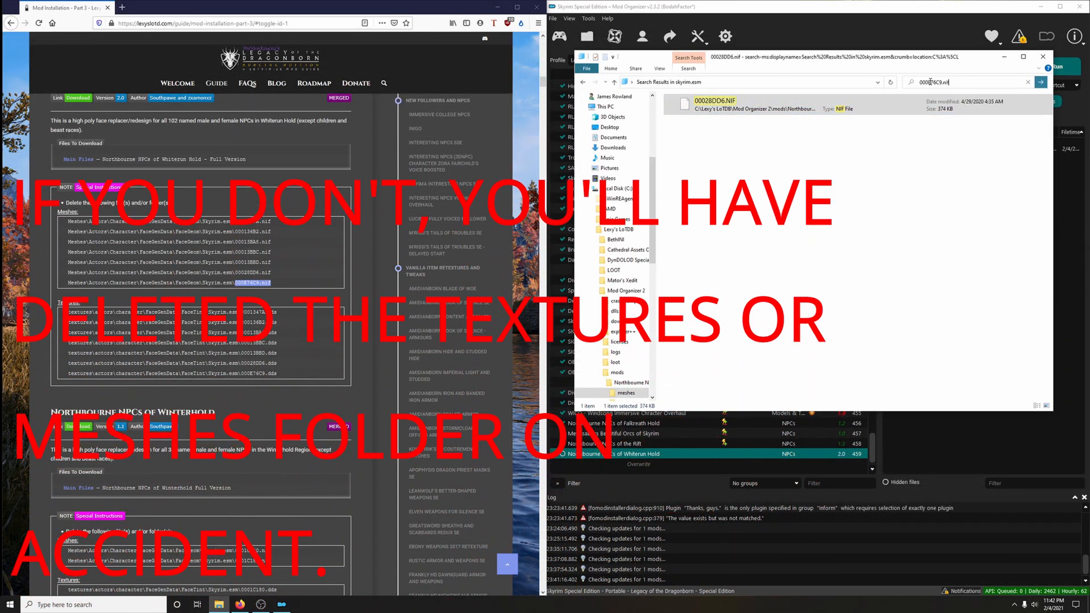
pyautogui.click(694, 111)
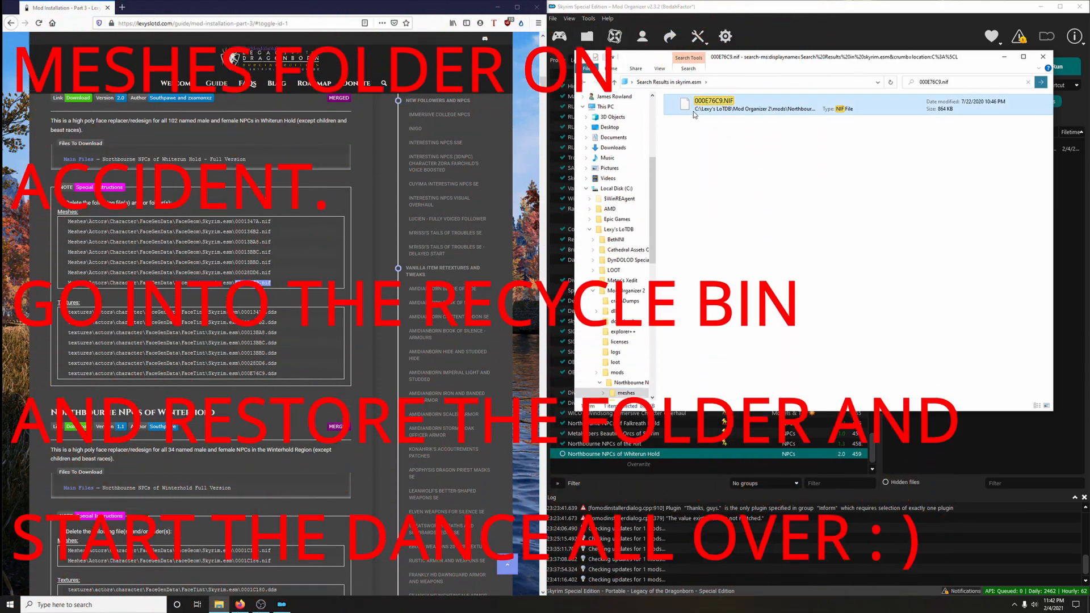
pyautogui.click(308, 310)
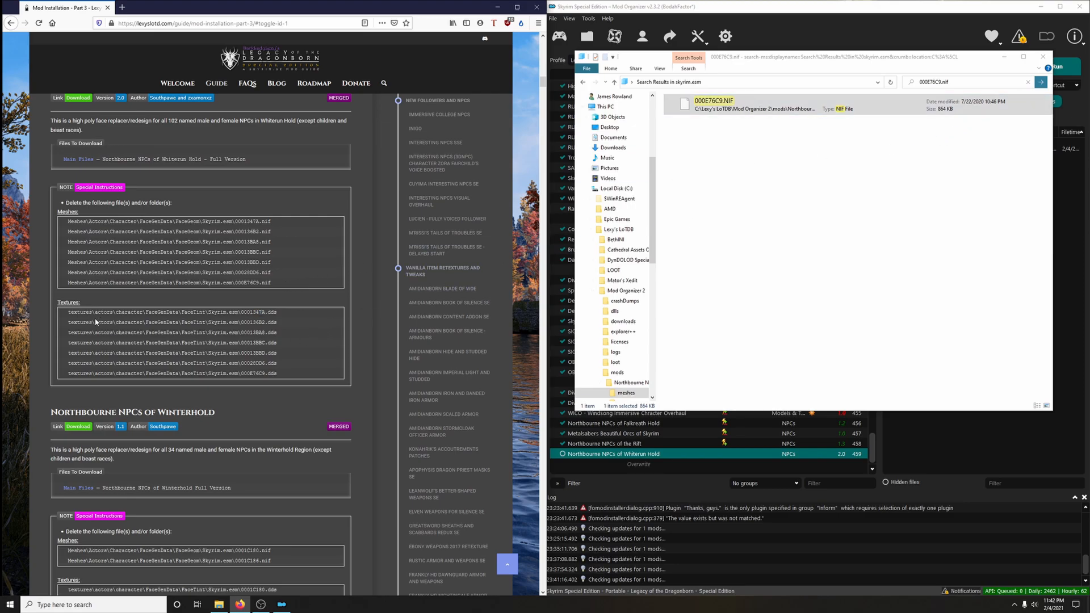
pyautogui.click(1043, 56)
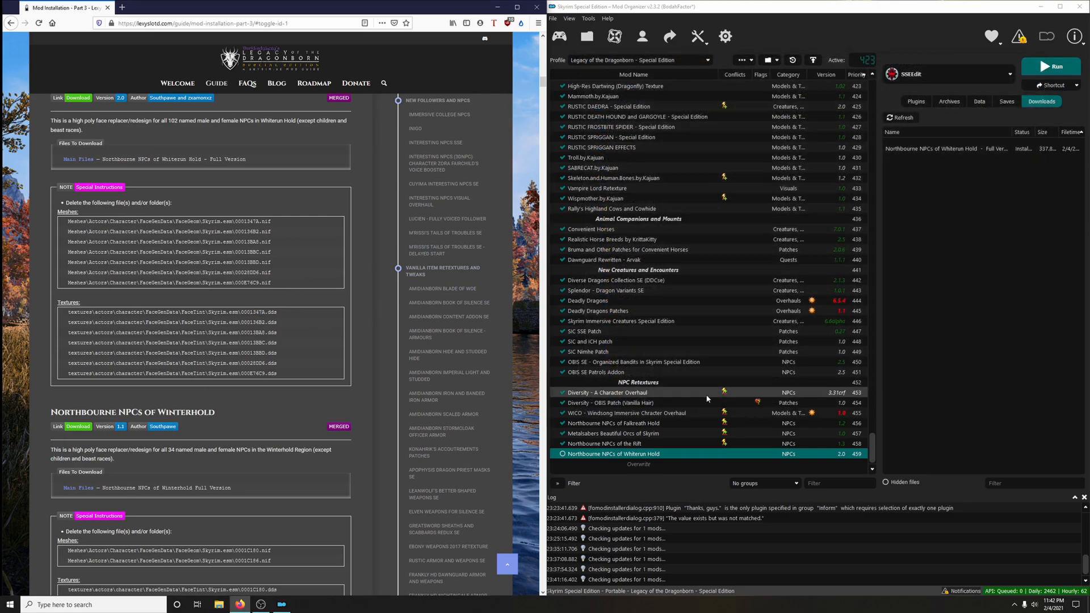
# Reopen the Whiterun Hold mod folder in Explorer and go to textures\actors\character\FaceGenData\FaceTint\skyrim.esm
pyautogui.rightClick(600, 454)
pyautogui.click(629, 435)
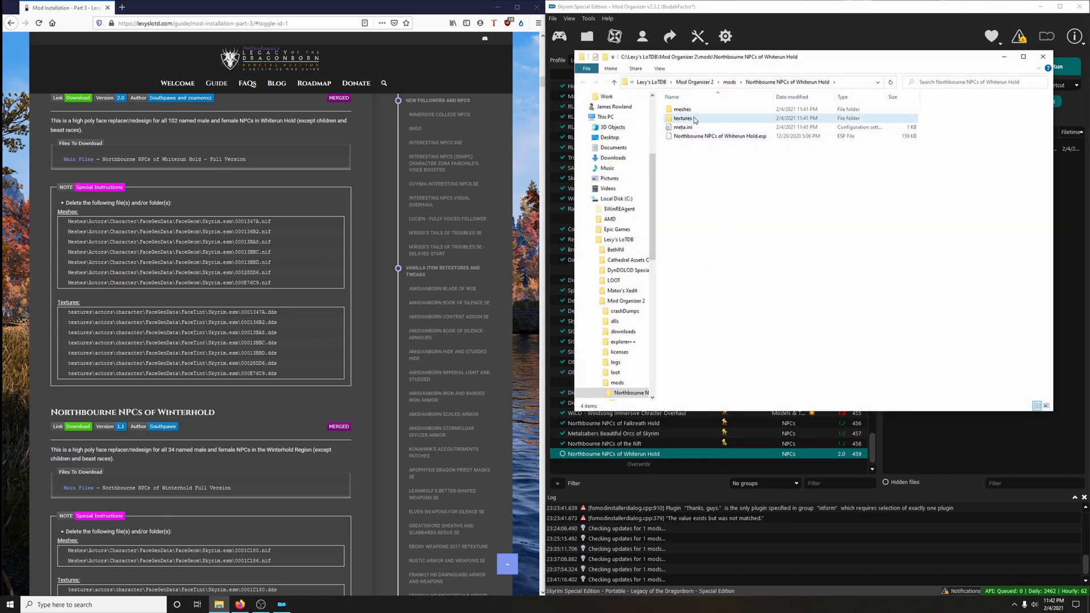
pyautogui.doubleClick(694, 119)
pyautogui.doubleClick(690, 112)
pyautogui.doubleClick(691, 112)
pyautogui.doubleClick(689, 111)
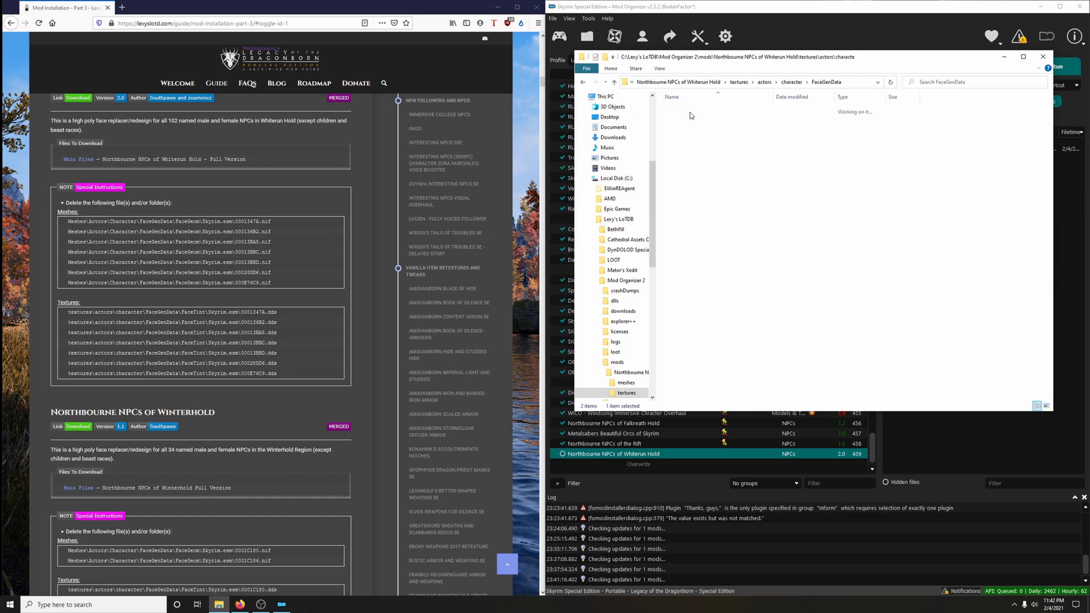
pyautogui.doubleClick(689, 113)
pyautogui.doubleClick(690, 111)
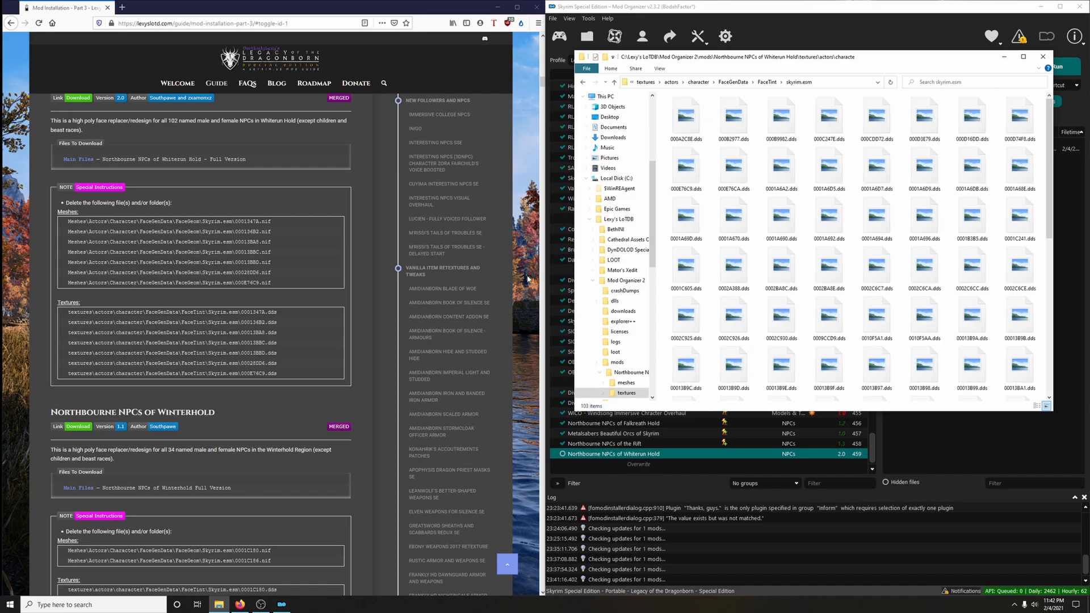
# Copy 0001347A.dds from the guide's texture list, search for it in the FaceTint folder and delete the file
pyautogui.moveTo(241, 312); pyautogui.dragTo(271, 312)
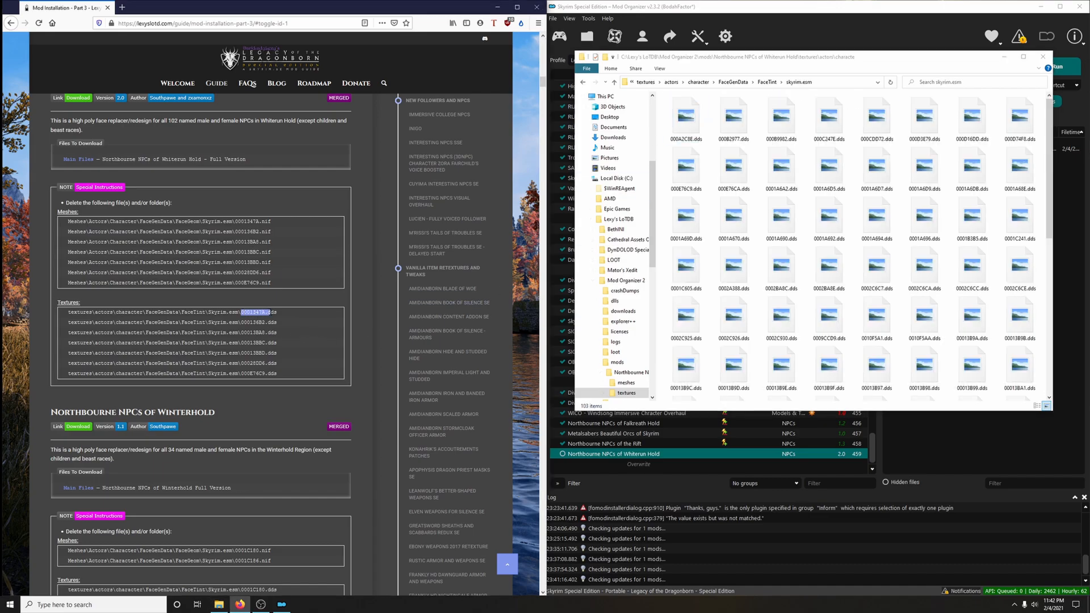
pyautogui.click(964, 82)
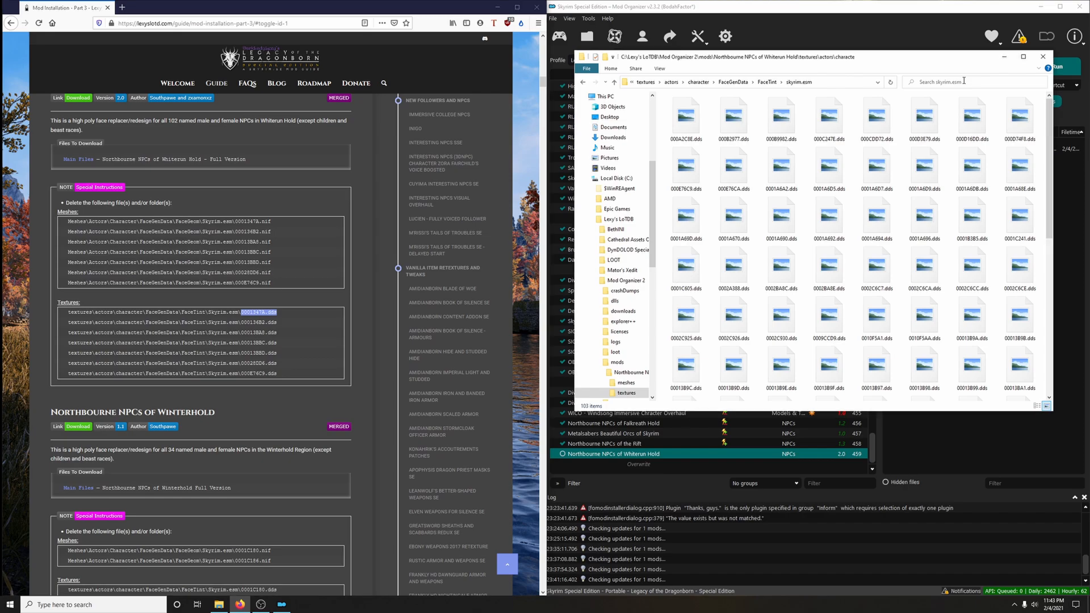
pyautogui.hotkey('ctrl', 'v')
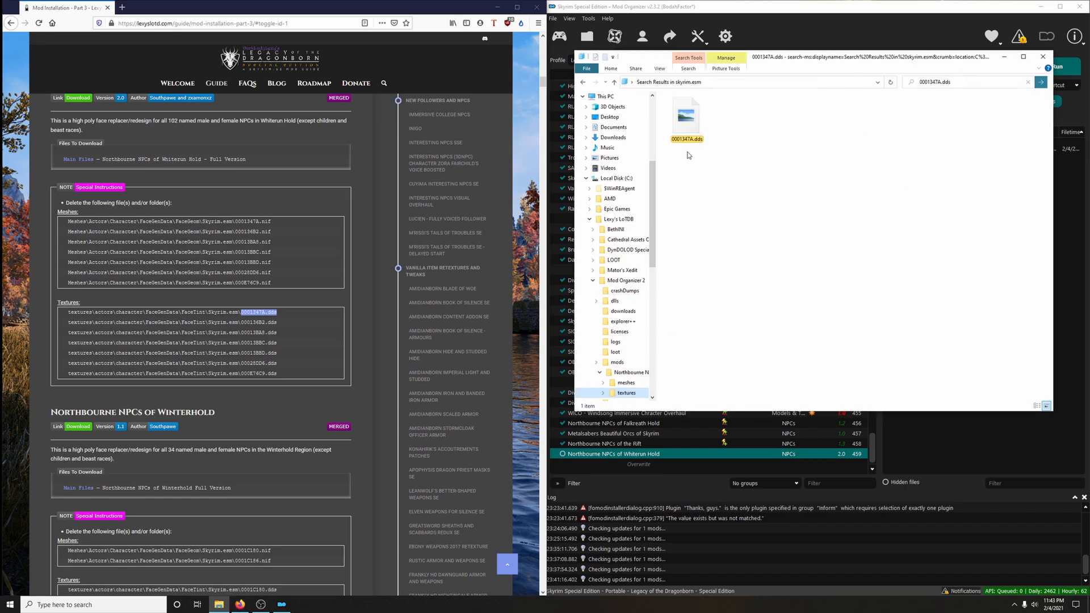
pyautogui.click(685, 128)
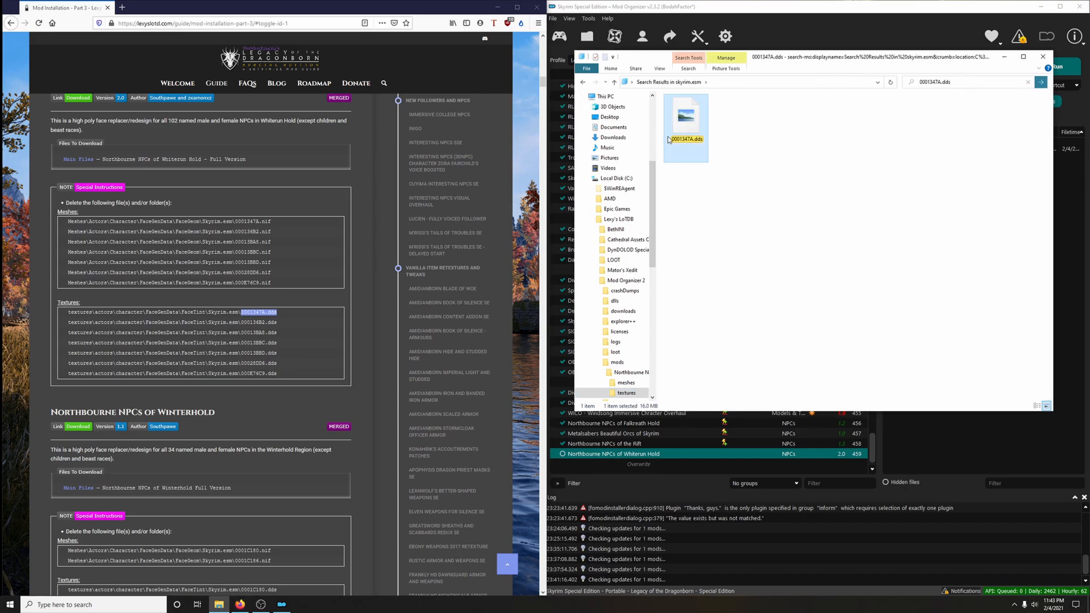
# Find and delete the textures 000136B2.dds and 00013BA8.dds in the FaceTint folder
pyautogui.hotkey('ctrl', 'c')
pyautogui.moveTo(278, 323)
pyautogui.mouseDown()
pyautogui.moveTo(242, 323)
pyautogui.moveTo(241, 373)
pyautogui.mouseUp()
pyautogui.click(944, 82)
pyautogui.hotkey('ctrl', 'v')
pyautogui.click(686, 128)
pyautogui.hotkey('ctrl', 'c')
pyautogui.click(945, 82)
pyautogui.hotkey('ctrl', 'v')
pyautogui.click(686, 129)
# Find and delete the textures 00013BBC.dds and 00013BBD.dds in the FaceTint folder
pyautogui.click(945, 82)
pyautogui.hotkey('ctrl', 'v')
pyautogui.click(686, 128)
pyautogui.hotkey('ctrl', 'c')
pyautogui.click(945, 83)
pyautogui.hotkey('ctrl', 'v')
pyautogui.click(686, 129)
# Copy 00028DD6.dds from the guide, search for it in the FaceTint folder and delete the file
pyautogui.hotkey('ctrl', 'c')
pyautogui.click(945, 82)
pyautogui.hotkey('ctrl', 'v')
pyautogui.click(686, 128)
# Find and delete the last listed texture, 000E76C9.dds, and enable the Northbourne NPCs of Whiterun Hold mod
pyautogui.click(938, 83)
pyautogui.hotkey('ctrl', 'v')
pyautogui.click(683, 148)
pyautogui.click(674, 136)
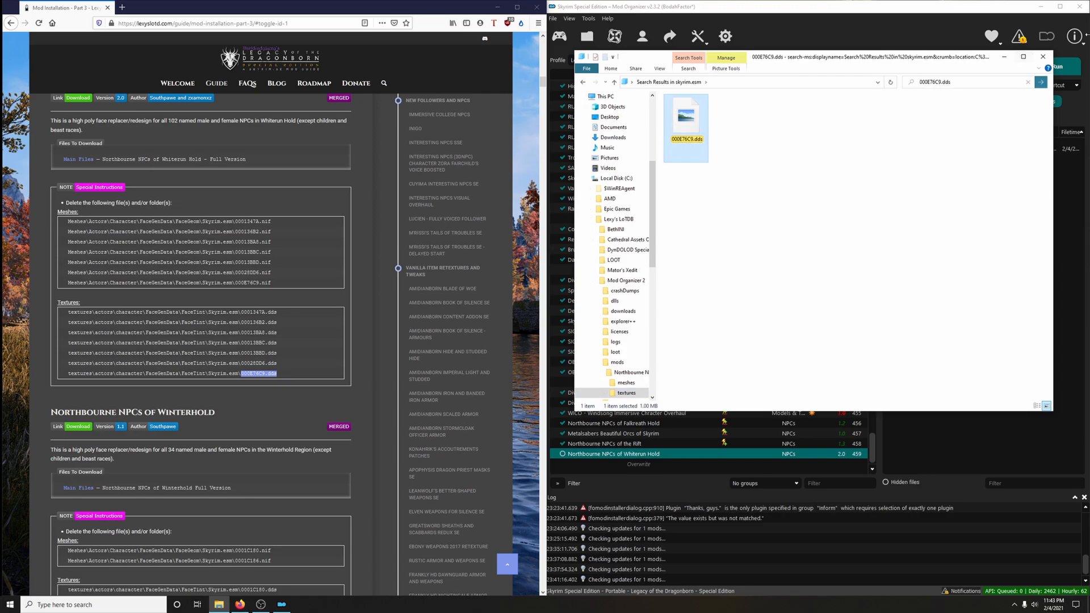
pyautogui.click(1044, 58)
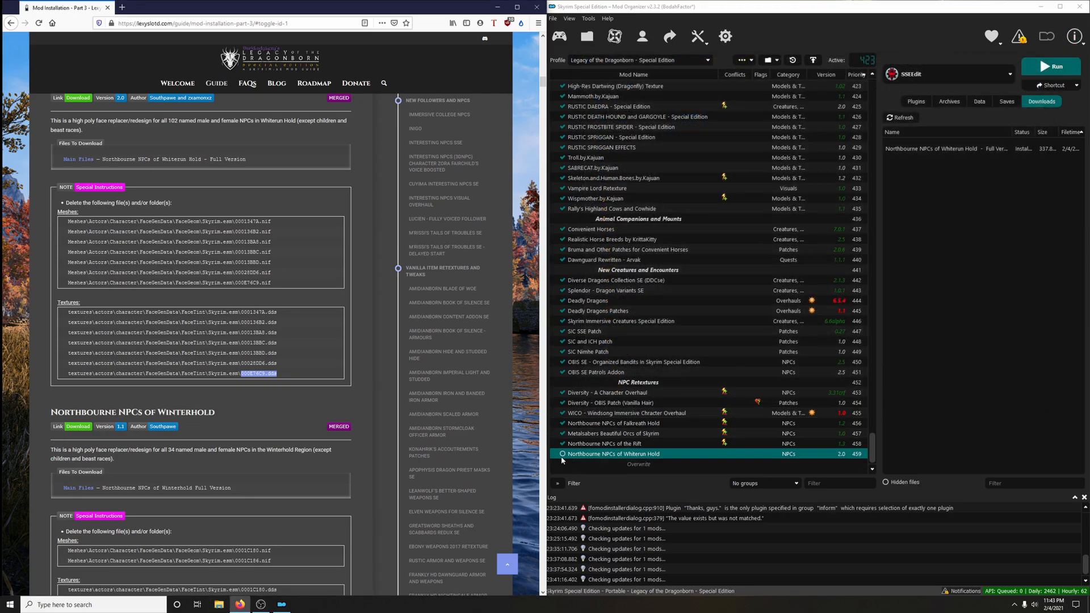
pyautogui.click(562, 454)
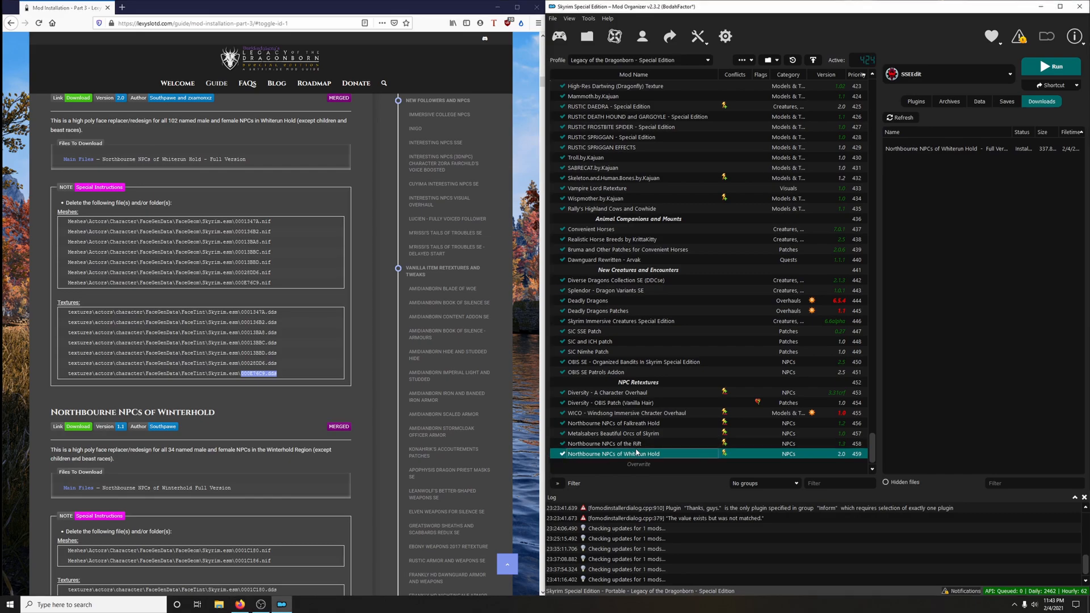
# Look at the Aela and Lydia images on the Nexus page of Northbourne NPCs of Whiterun Hold
pyautogui.click(78, 99)
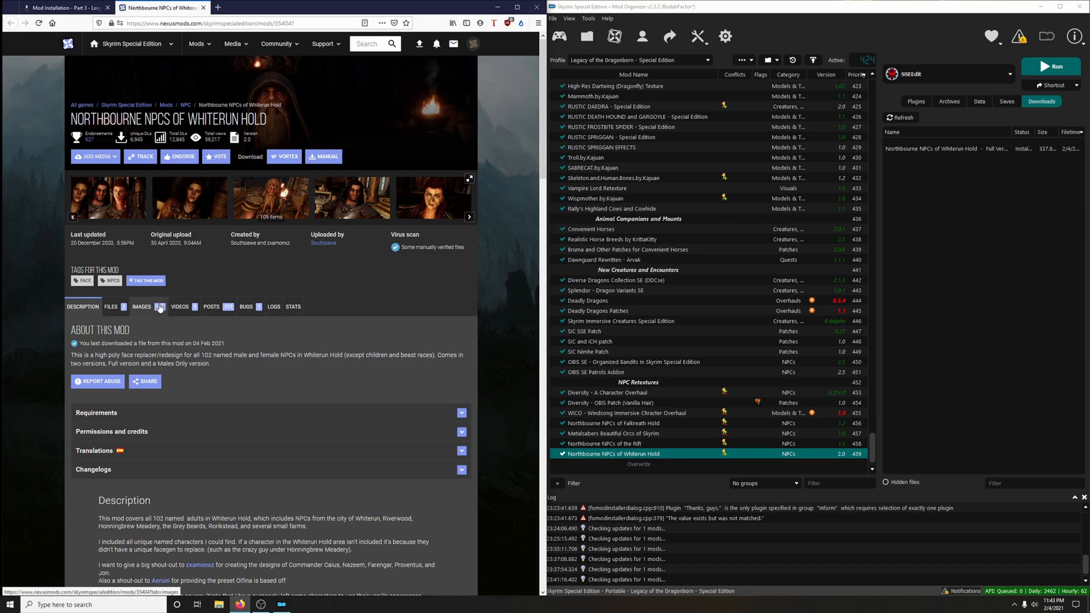
pyautogui.click(141, 306)
pyautogui.click(431, 397)
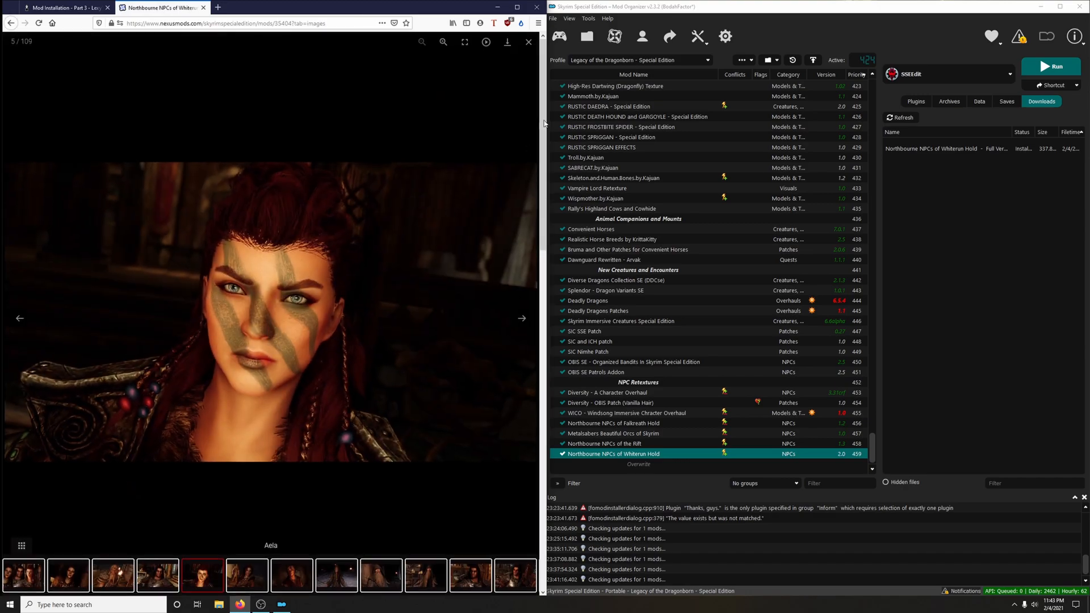
pyautogui.click(529, 41)
pyautogui.click(239, 487)
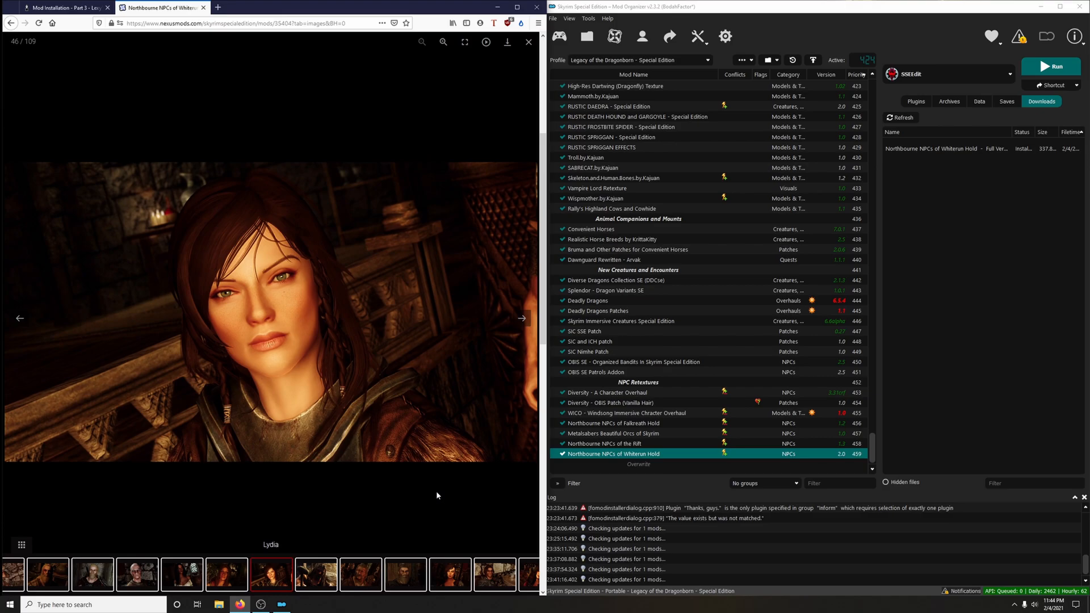
pyautogui.click(528, 44)
pyautogui.click(202, 8)
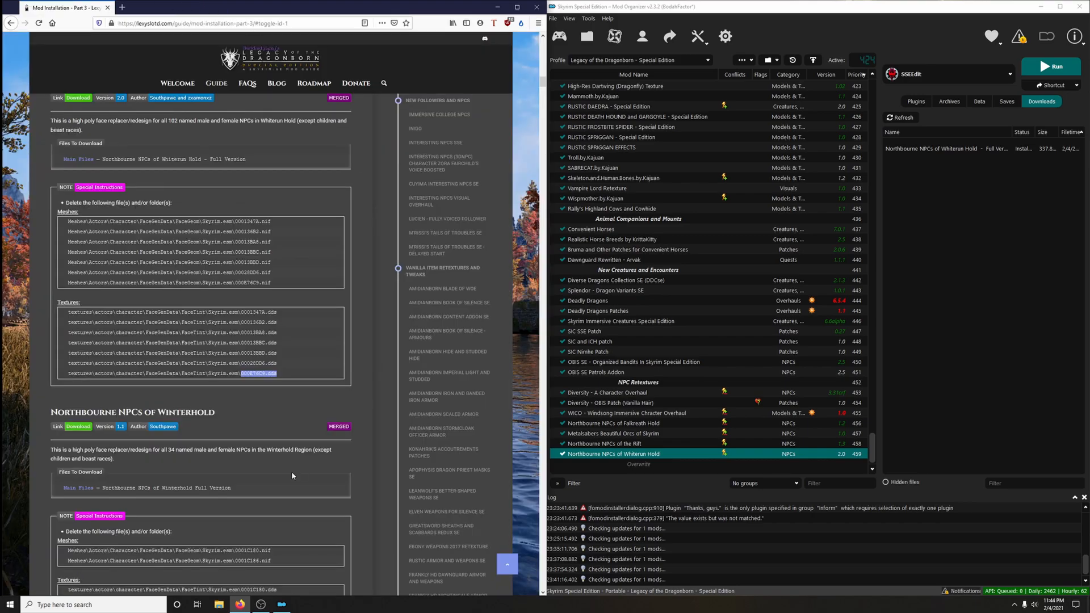
# Open the guide's Nexus page for Northbourne NPCs of Winterhold and download its Full Version main file with the mod manager
pyautogui.scroll(-4, 289, 469)
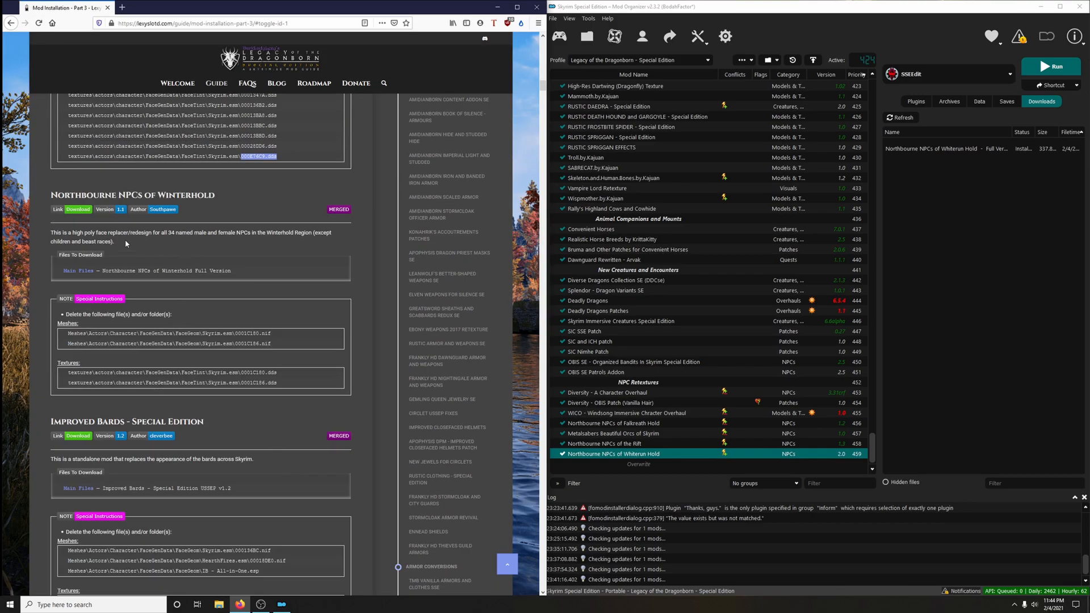
pyautogui.scroll(-2, 224, 260)
pyautogui.scroll(2, 182, 266)
pyautogui.click(73, 210)
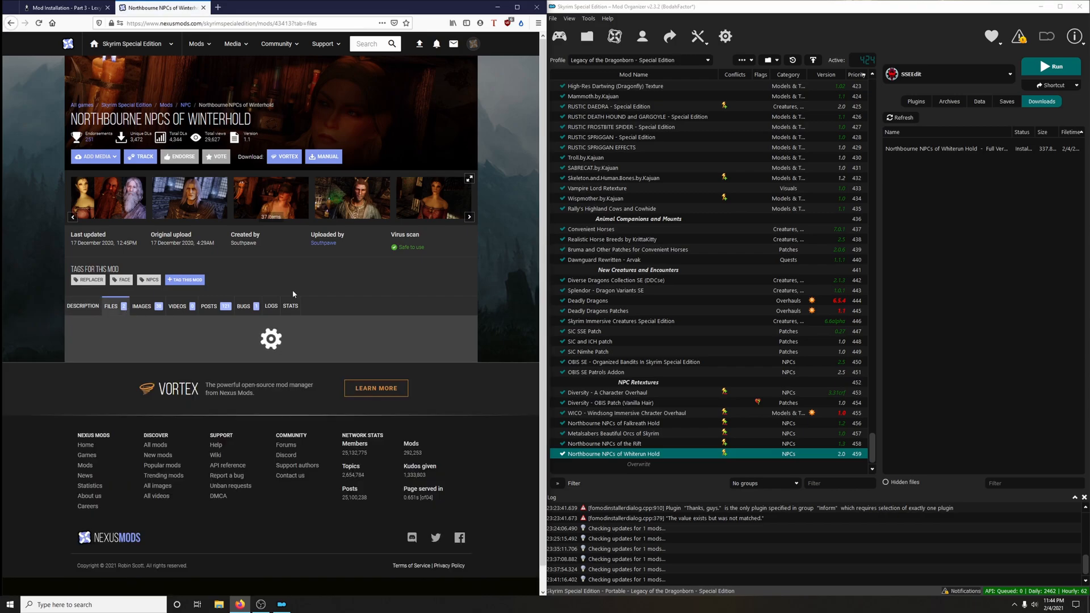
pyautogui.scroll(-2, 352, 324)
pyautogui.click(187, 370)
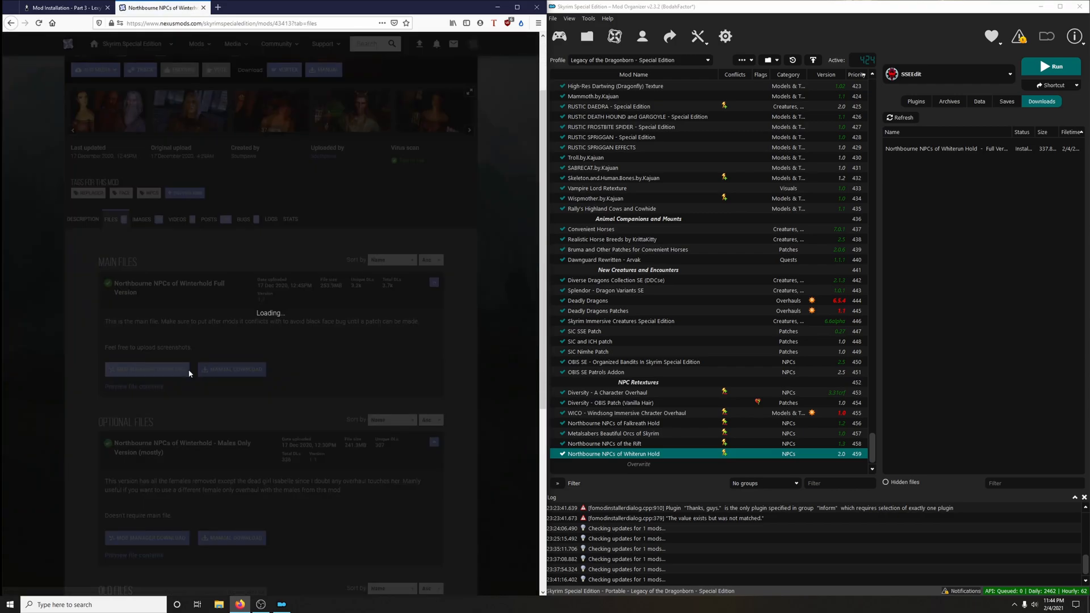
pyautogui.click(102, 276)
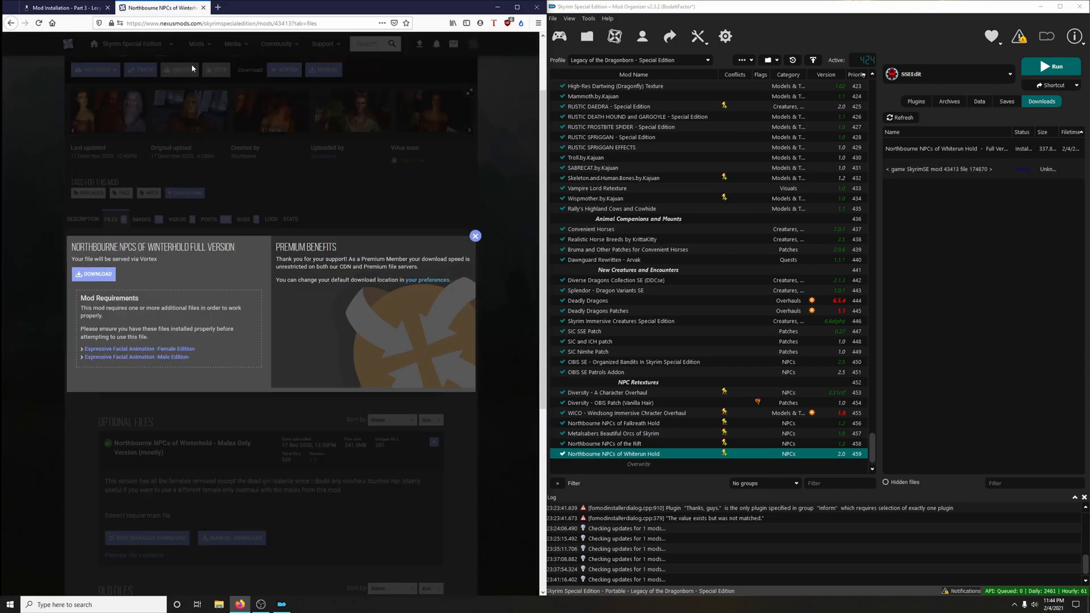
pyautogui.click(203, 8)
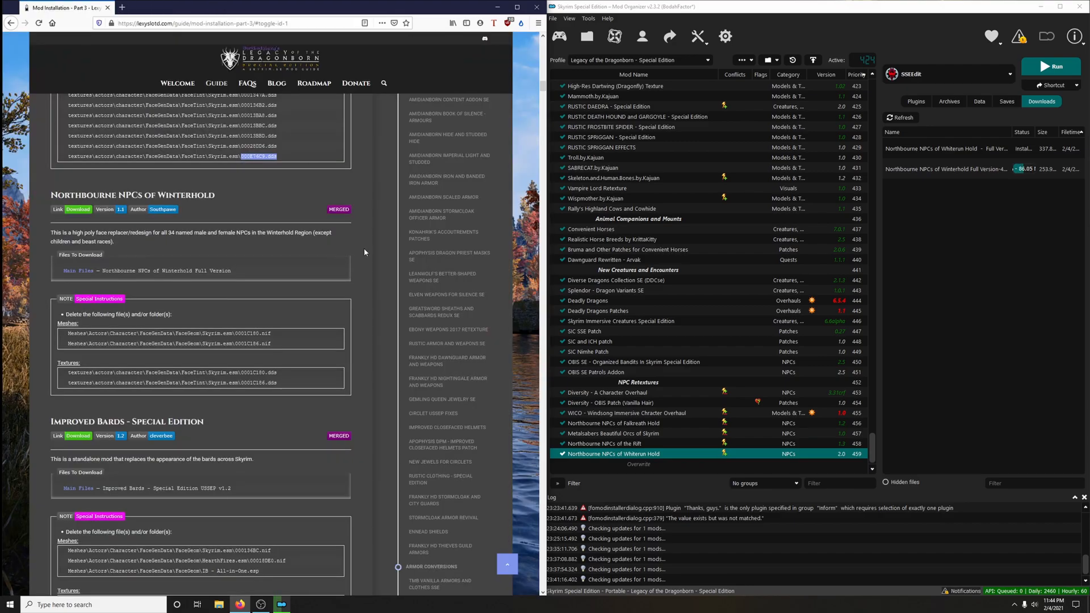
# Install the downloaded Northbourne NPCs of Winterhold Full Version archive and enable the mod in the mod list
pyautogui.doubleClick(946, 171)
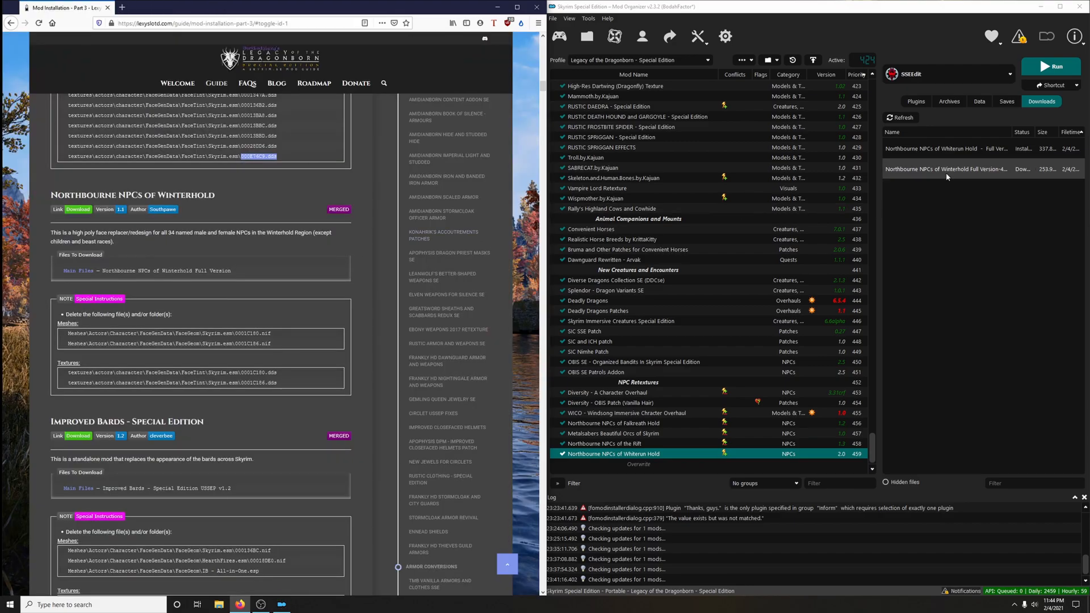
pyautogui.click(876, 312)
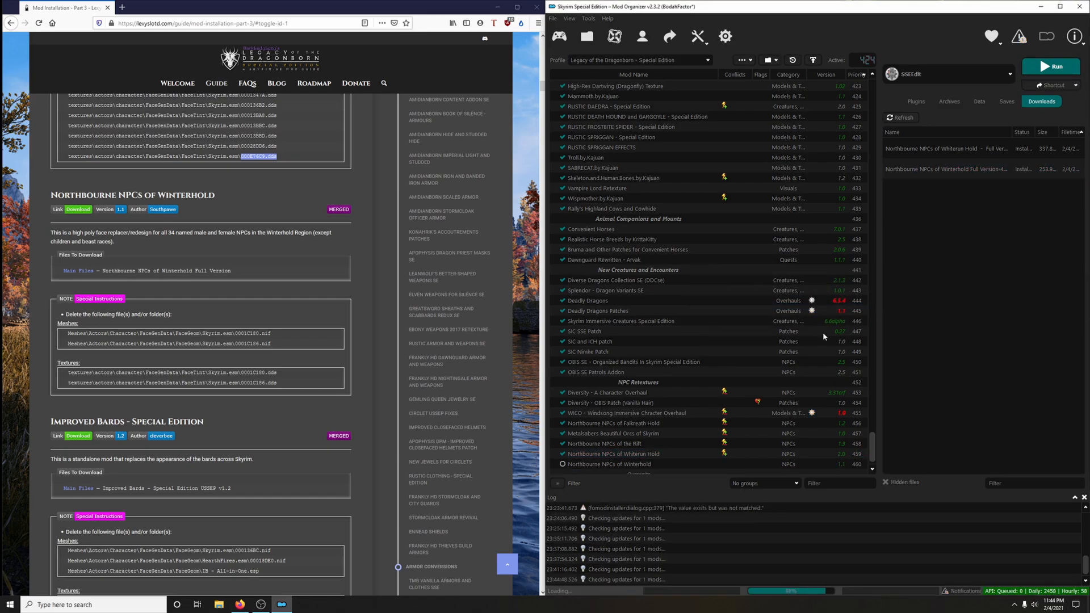
pyautogui.click(562, 454)
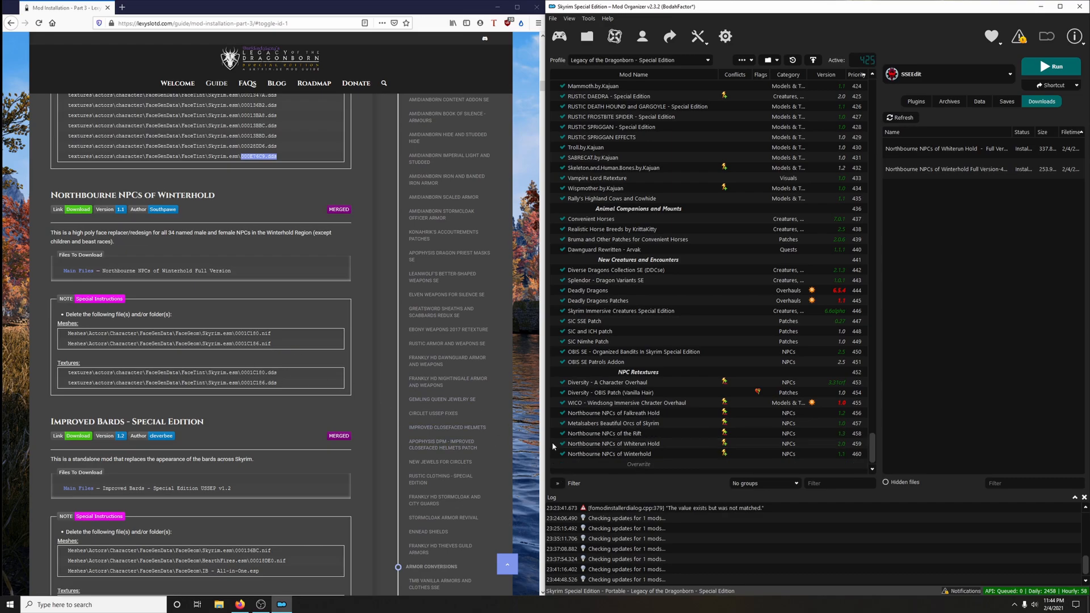
# Open the Northbourne NPCs of Winterhold mod folder in Explorer and go to its meshes FaceGeom\skyrim.esm folder
pyautogui.click(593, 454)
pyautogui.rightClick(593, 454)
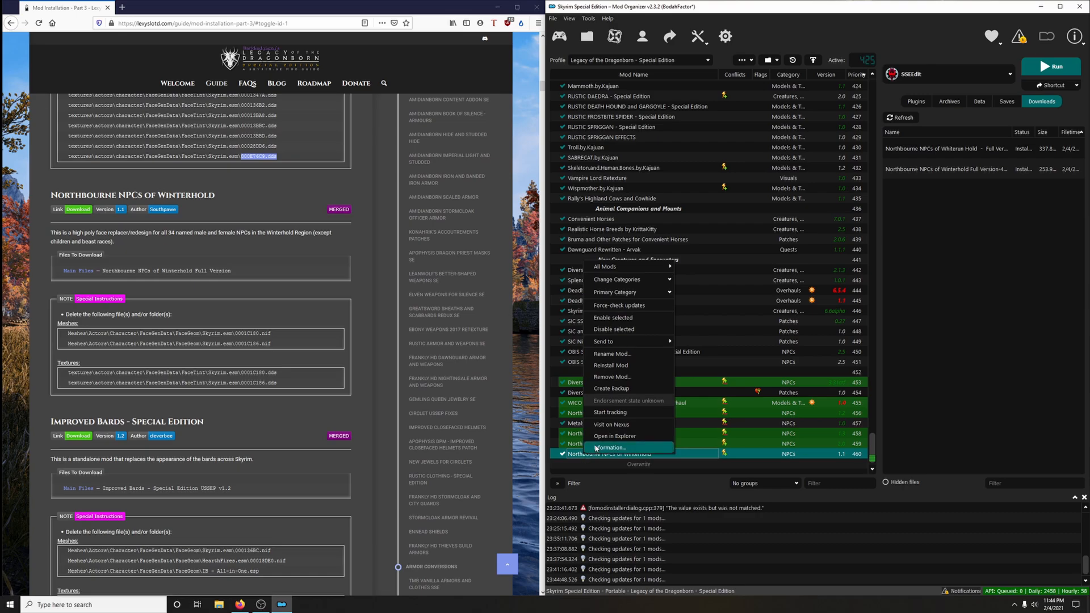
pyautogui.click(615, 436)
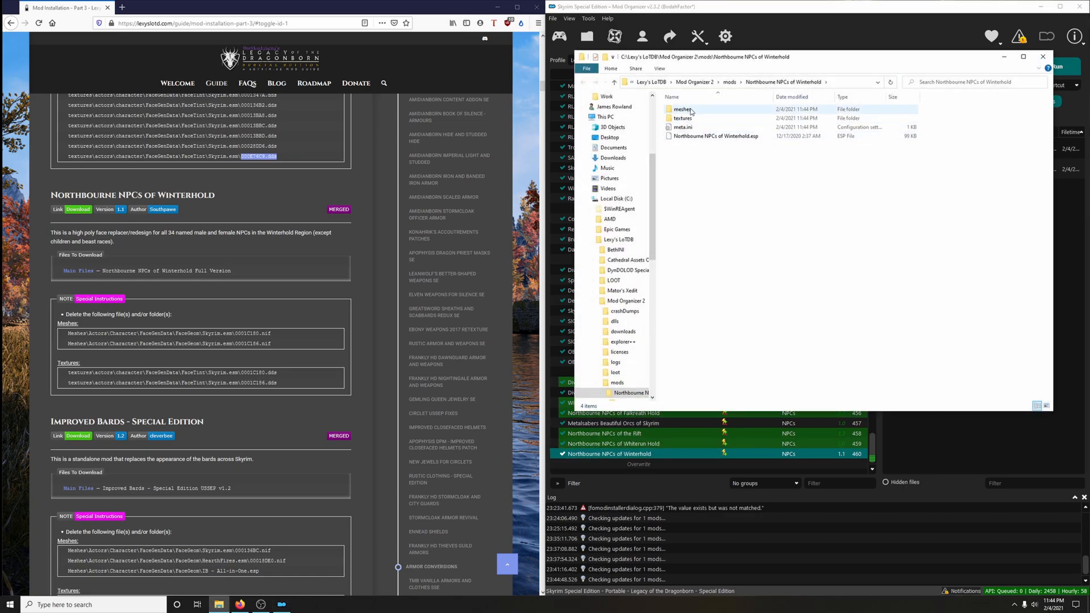
pyautogui.doubleClick(691, 111)
pyautogui.doubleClick(692, 111)
pyautogui.doubleClick(691, 111)
pyautogui.doubleClick(693, 116)
pyautogui.doubleClick(691, 111)
pyautogui.doubleClick(691, 111)
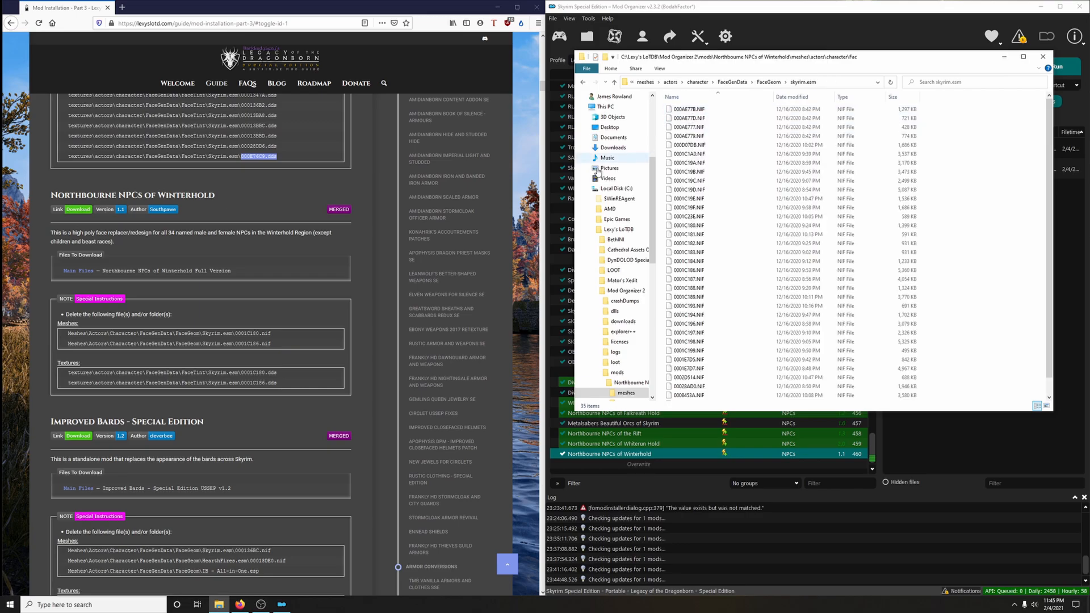
# Copy 0001C180.nif from the guide, search for it in the FaceGeom folder and delete the file
pyautogui.moveTo(236, 334); pyautogui.dragTo(285, 337)
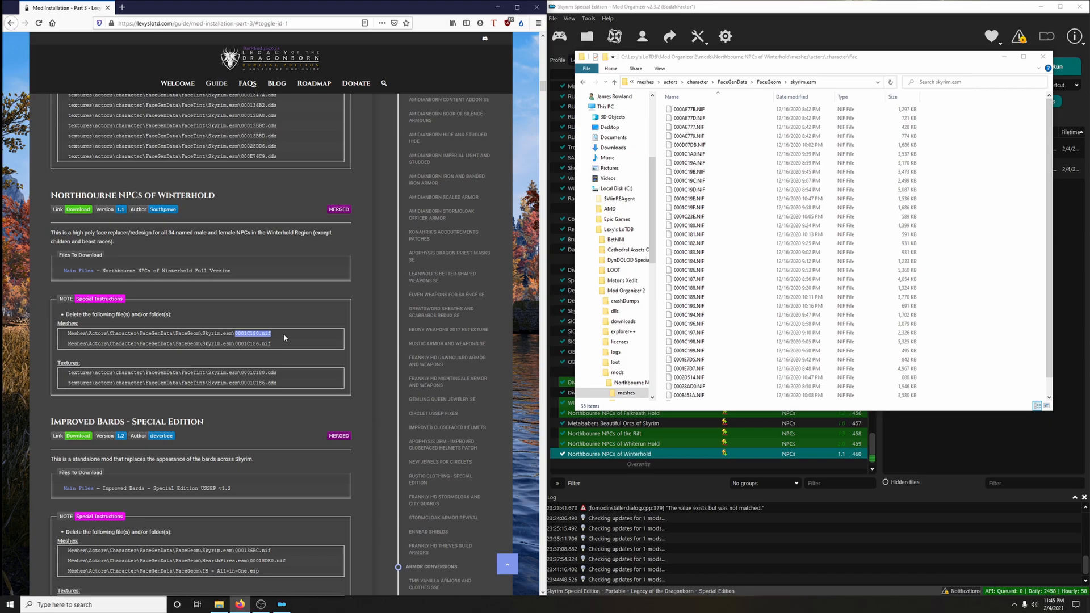
pyautogui.click(958, 83)
pyautogui.hotkey('ctrl', 'v')
pyautogui.press('Return')
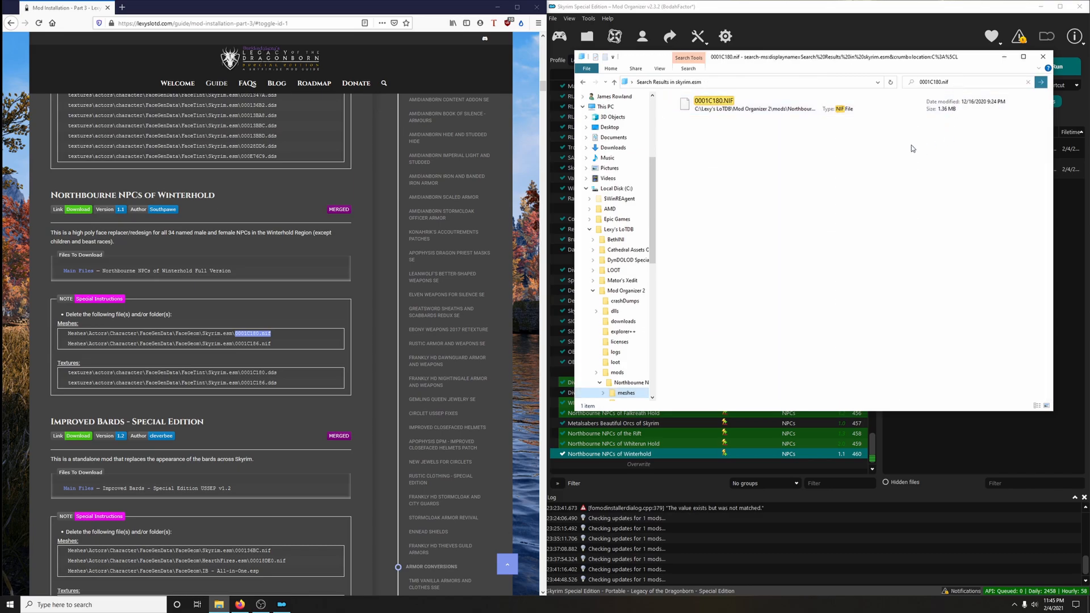
pyautogui.click(739, 113)
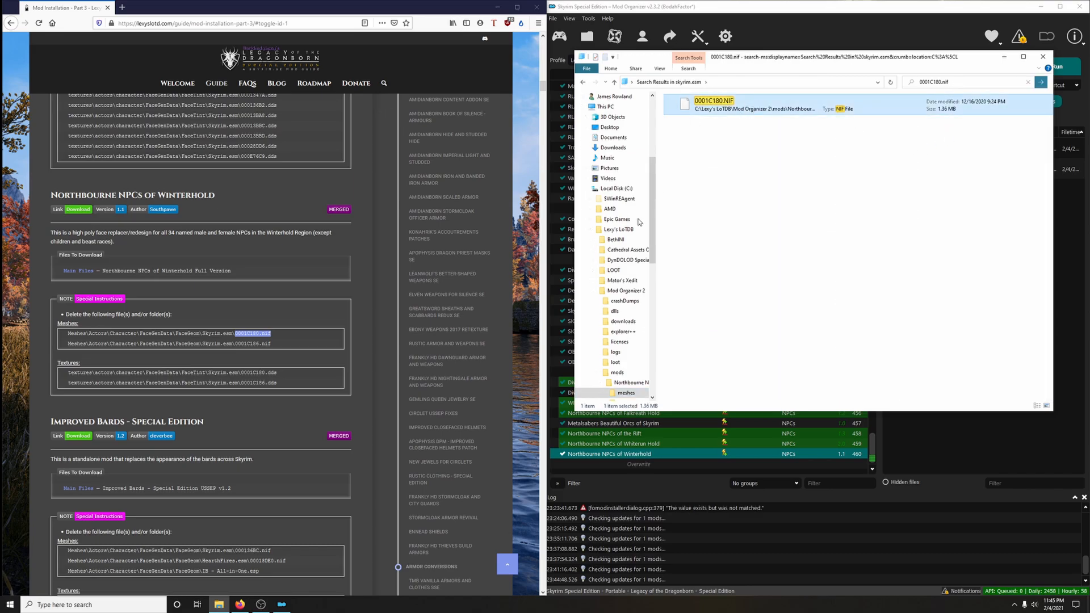
# Copy 0001C186.nif from the guide, find and delete that mesh file, and close the Explorer window
pyautogui.moveTo(235, 344); pyautogui.dragTo(275, 348)
pyautogui.hotkey('ctrl', 'c')
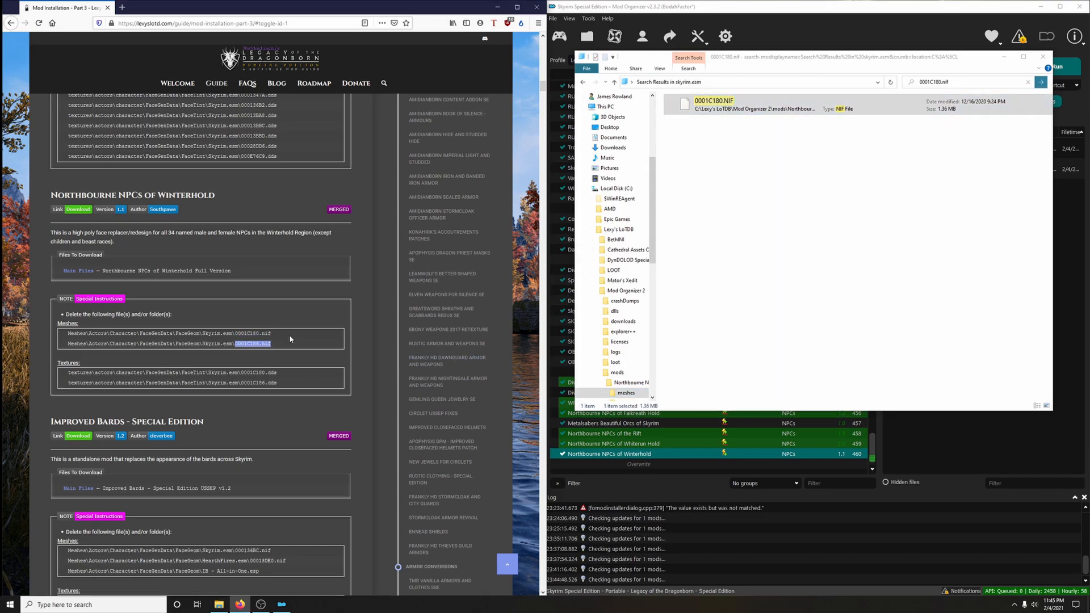
pyautogui.click(946, 82)
pyautogui.hotkey('ctrl', 'v')
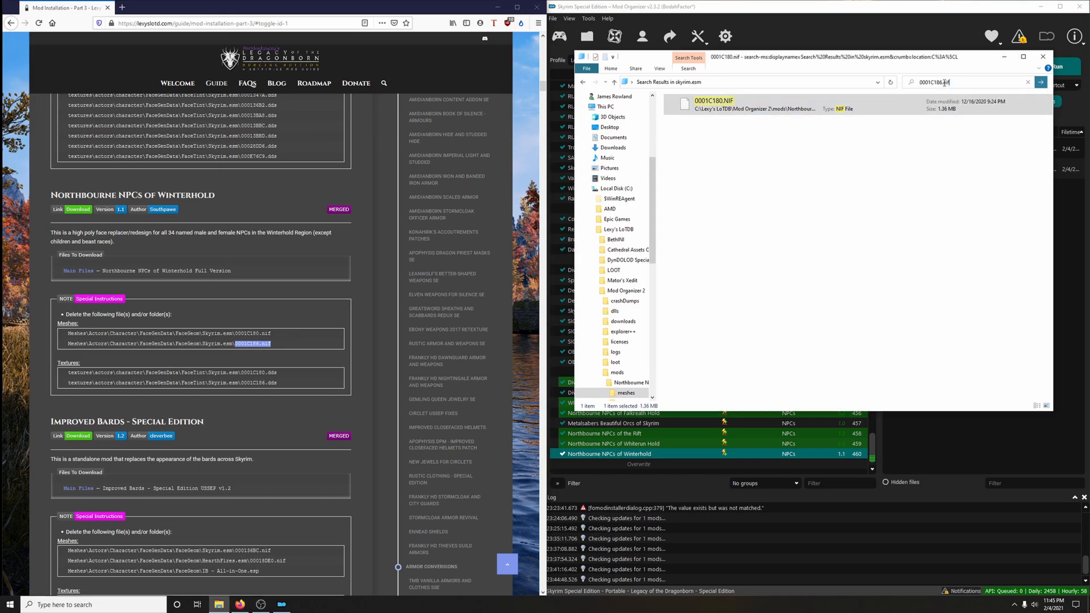
pyautogui.press('Return')
pyautogui.click(728, 107)
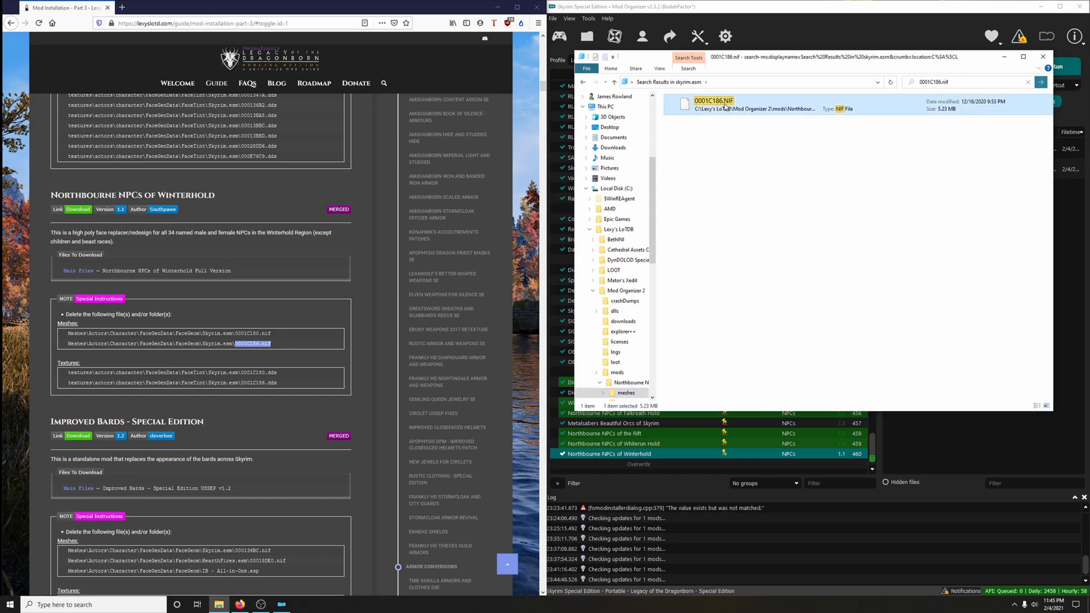
pyautogui.click(1043, 56)
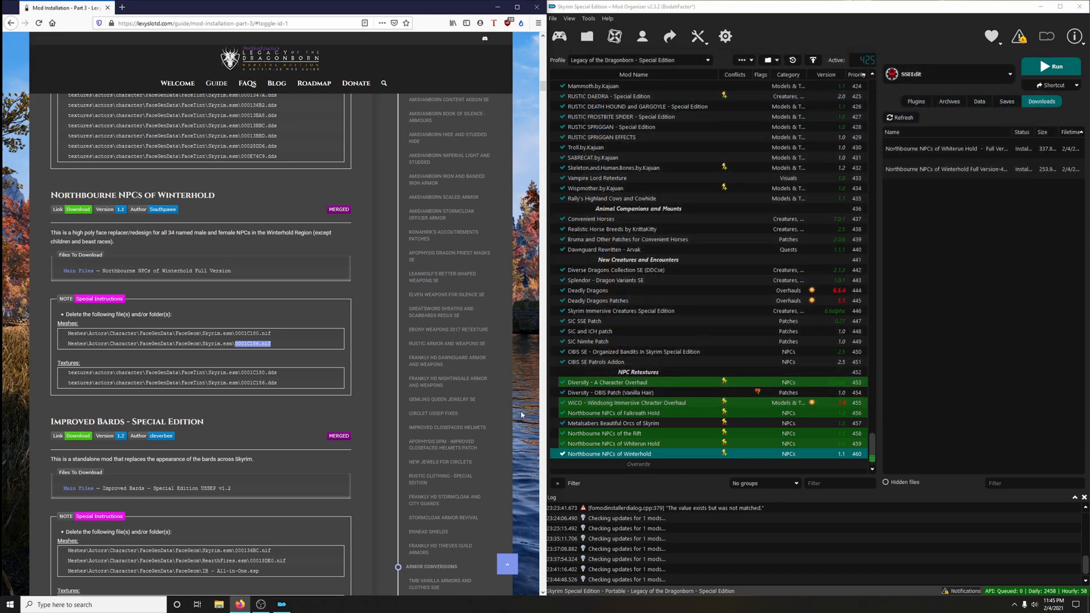
# Reopen the Northbourne NPCs of Winterhold mod folder in Explorer and go to its textures FaceTint\skyrim.esm folder
pyautogui.rightClick(575, 457)
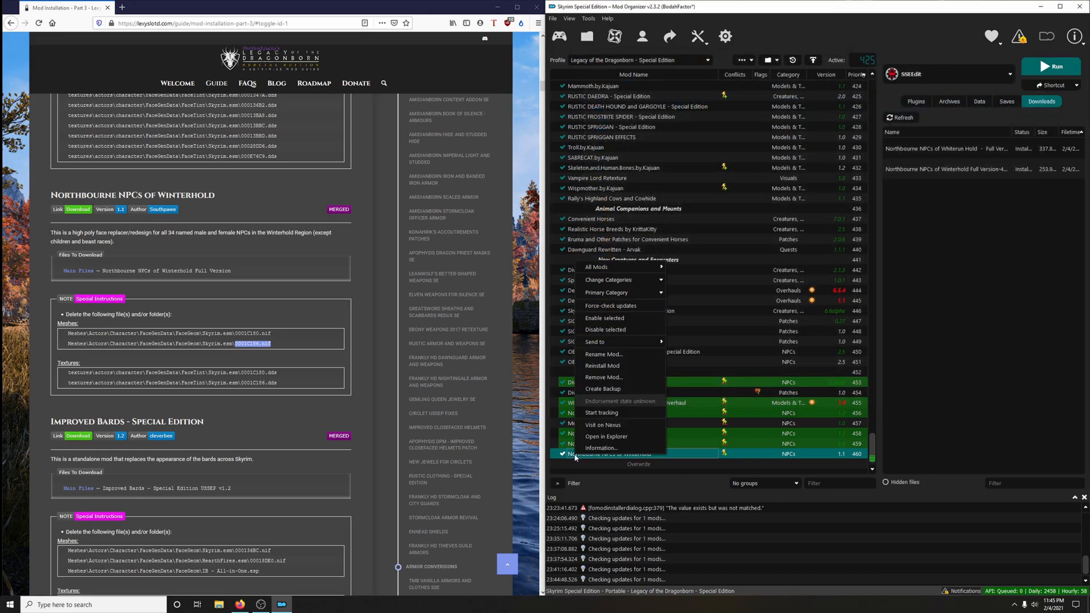
pyautogui.click(603, 438)
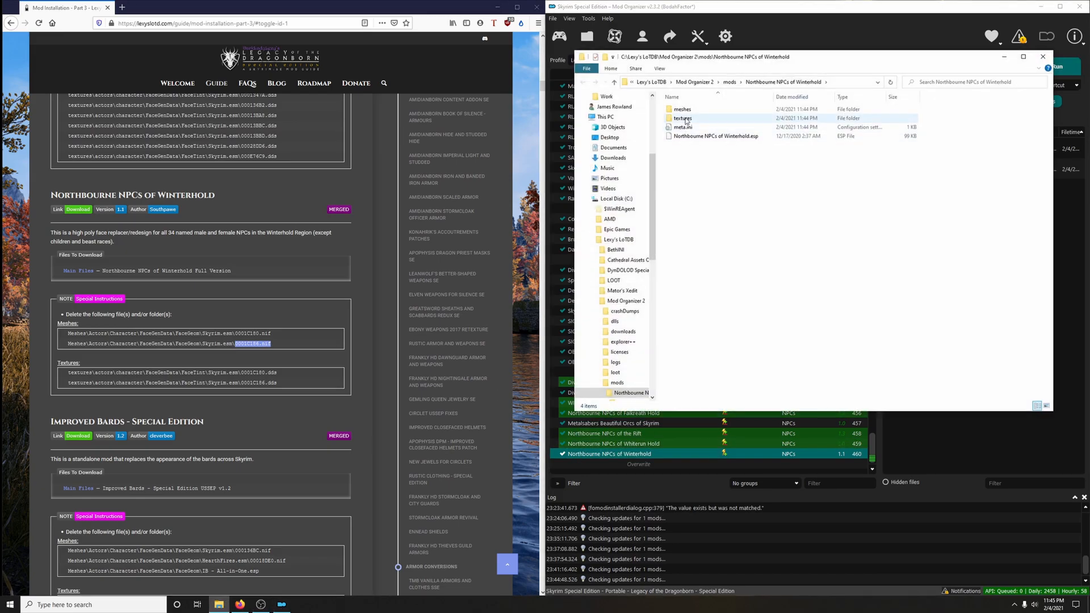
pyautogui.doubleClick(681, 109)
pyautogui.doubleClick(683, 110)
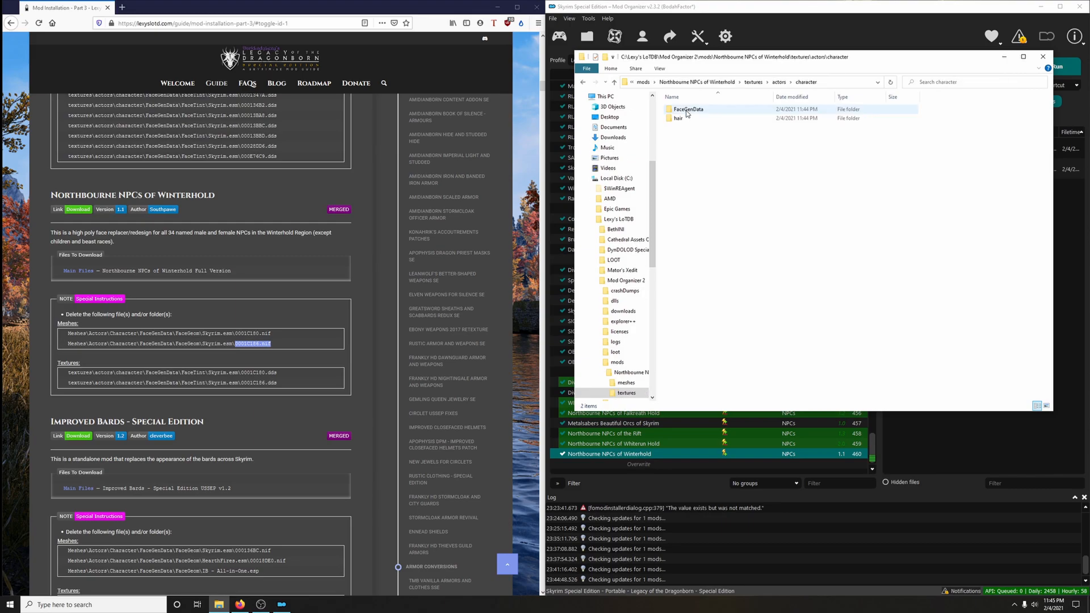
pyautogui.doubleClick(687, 109)
pyautogui.doubleClick(697, 110)
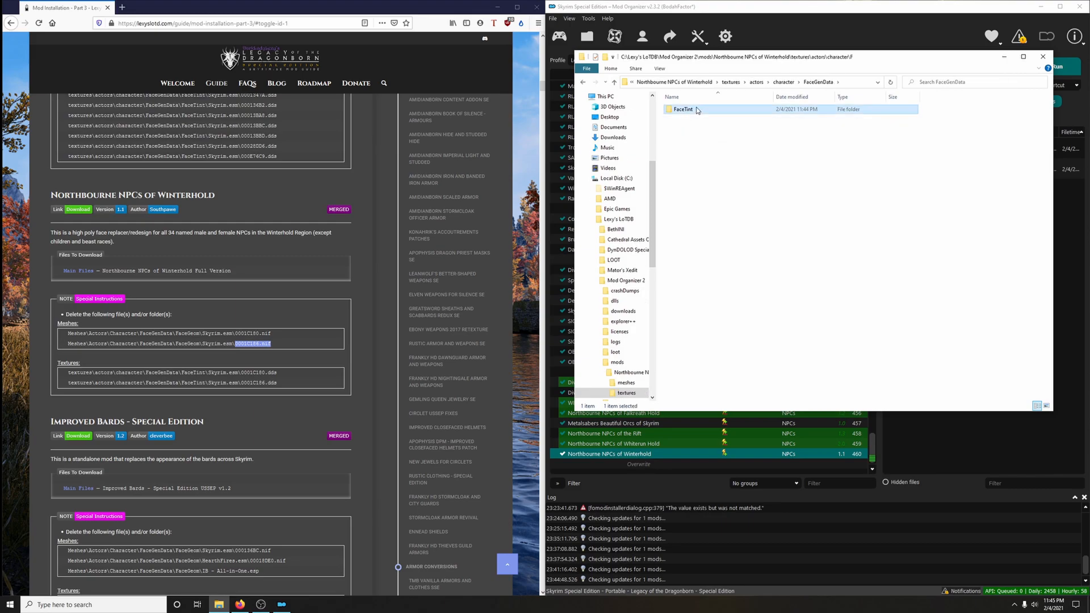
pyautogui.doubleClick(697, 110)
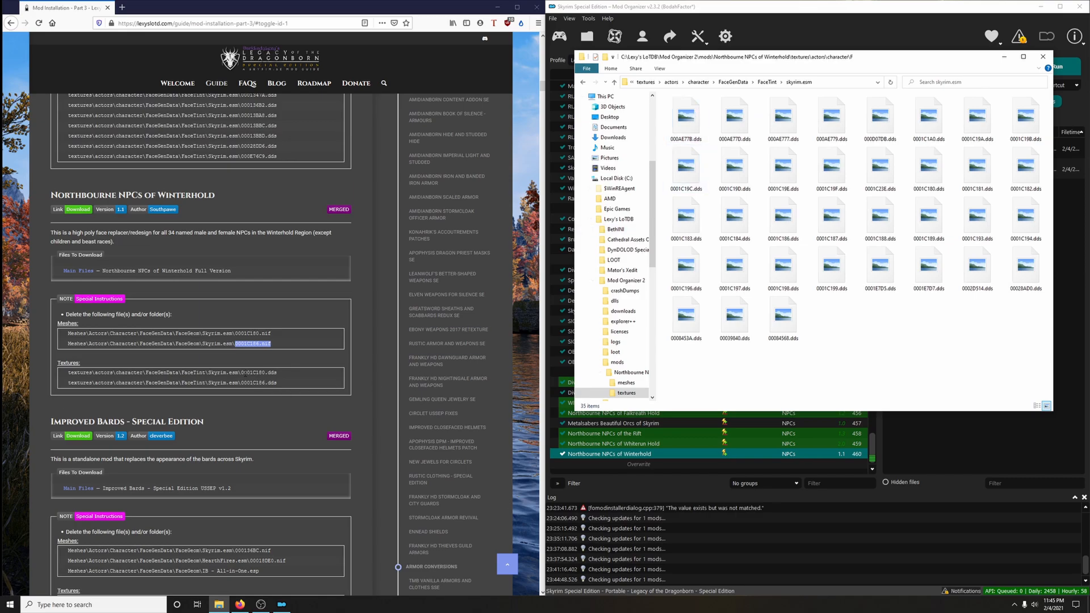
# Copy 0001C180.dds from the guide, search for it in the FaceTint folder and delete the file
pyautogui.moveTo(241, 373); pyautogui.dragTo(247, 373)
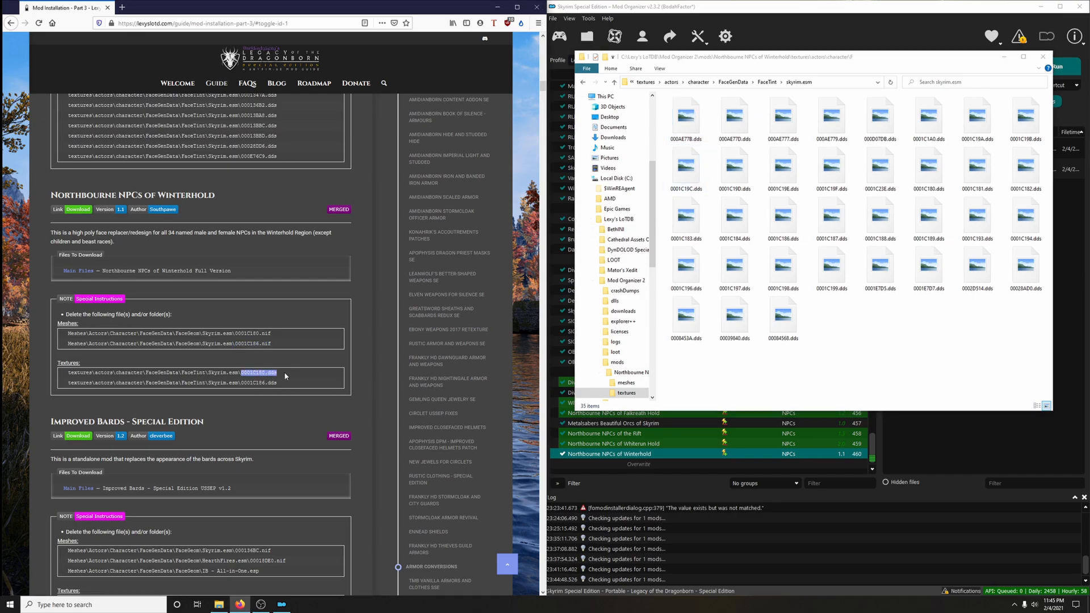
pyautogui.click(944, 82)
pyautogui.write('0001C180.dds')
pyautogui.click(693, 122)
# Copy 0001C186.dds from the guide, find and delete that texture file, and close the Explorer window
pyautogui.moveTo(241, 383); pyautogui.dragTo(274, 383)
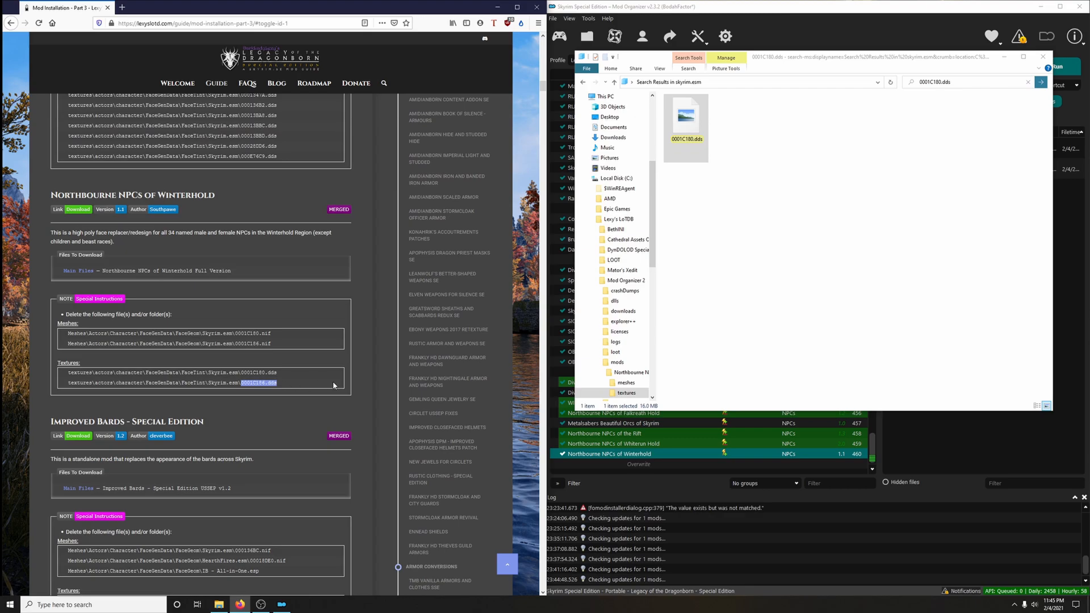
pyautogui.click(934, 86)
pyautogui.write('0001C186.dds')
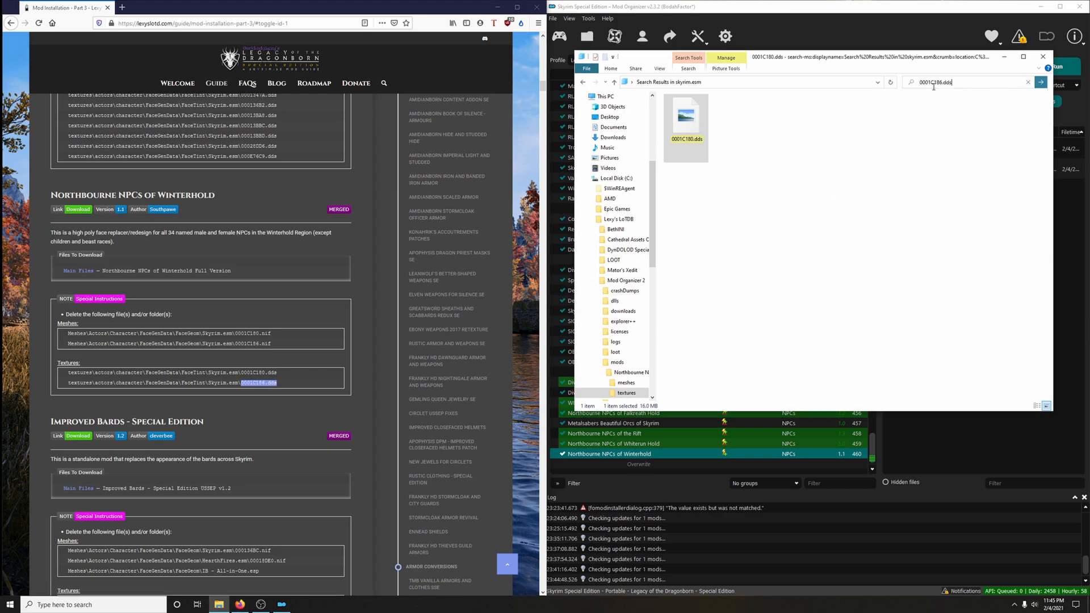
pyautogui.click(685, 122)
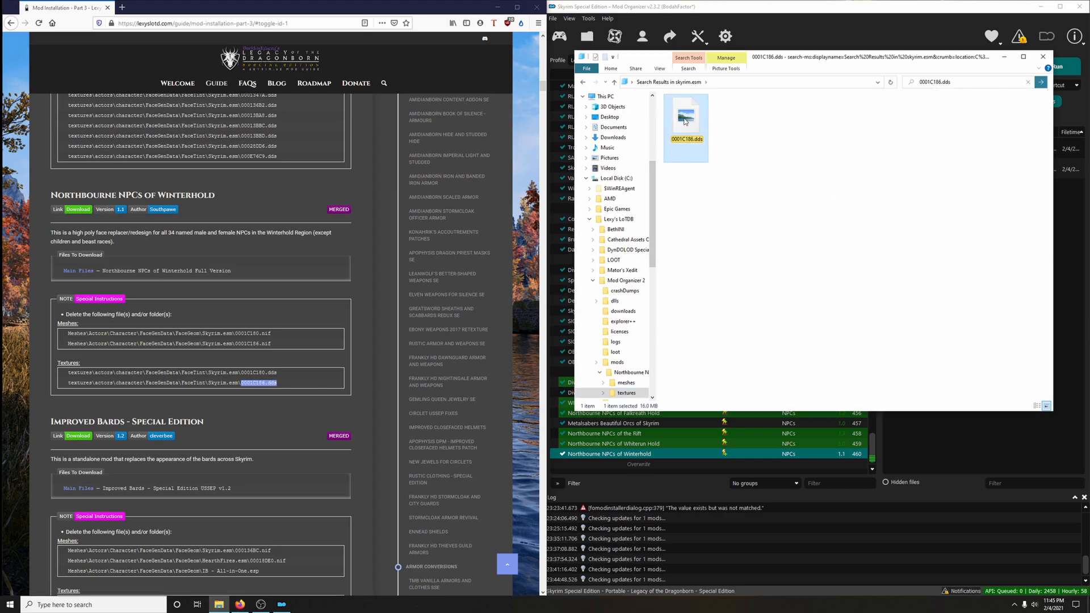
pyautogui.click(1043, 56)
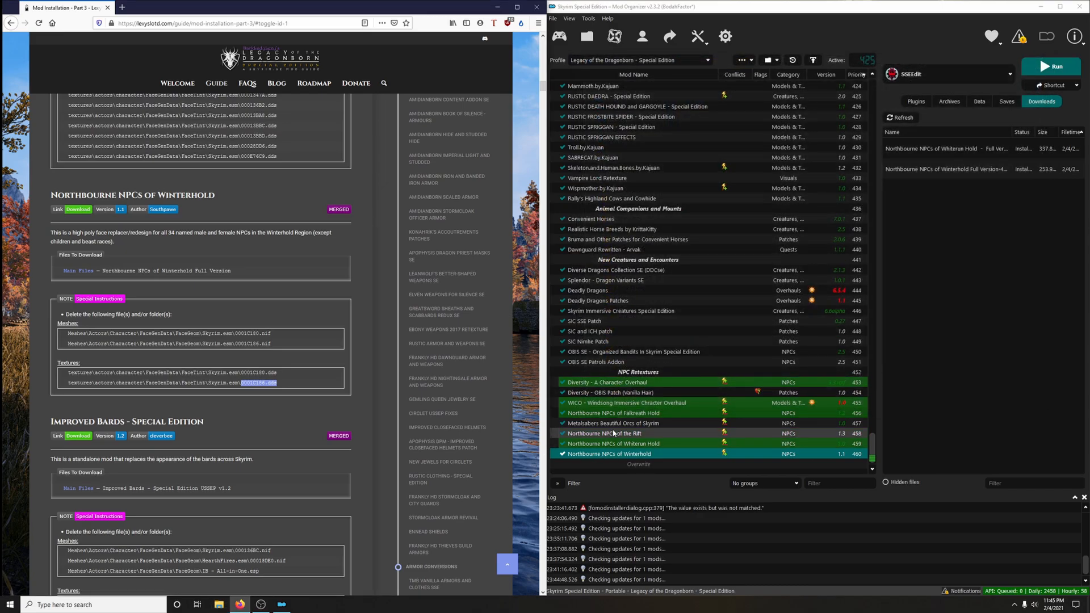
# Open the guide's Nexus page for Improved Bards - Special Edition and download its USSEP v1.2 main file with the mod manager
pyautogui.scroll(-3, 250, 400)
pyautogui.scroll(-2, 222, 313)
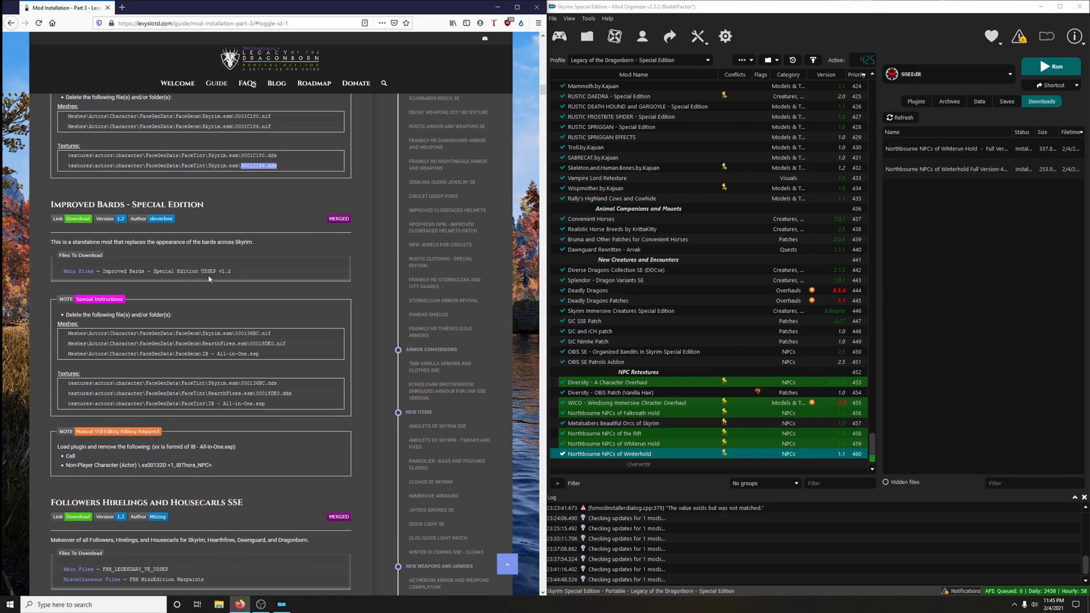
pyautogui.click(78, 219)
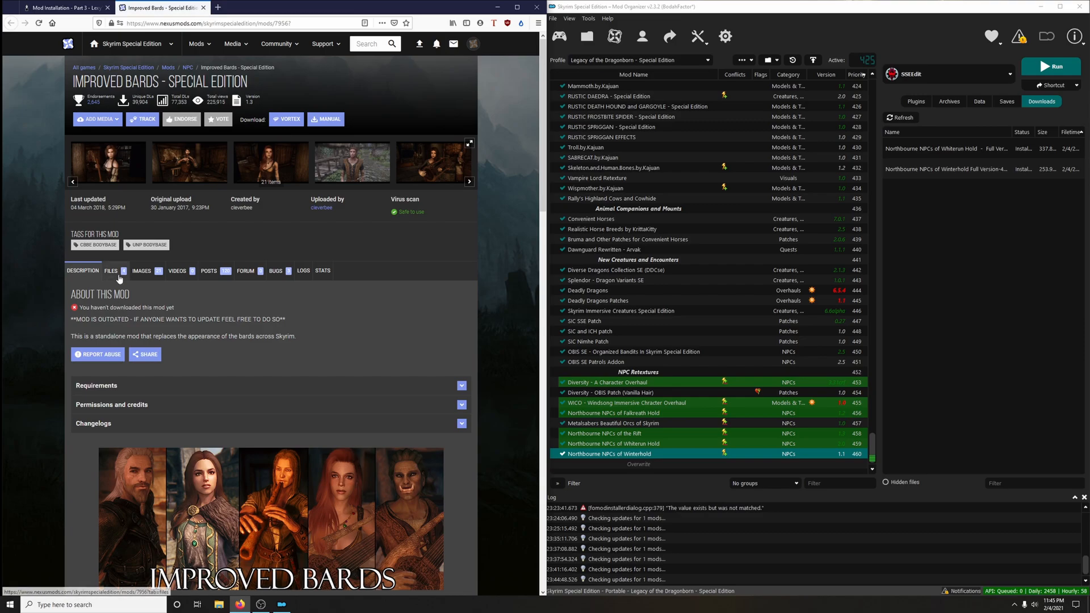
pyautogui.click(119, 276)
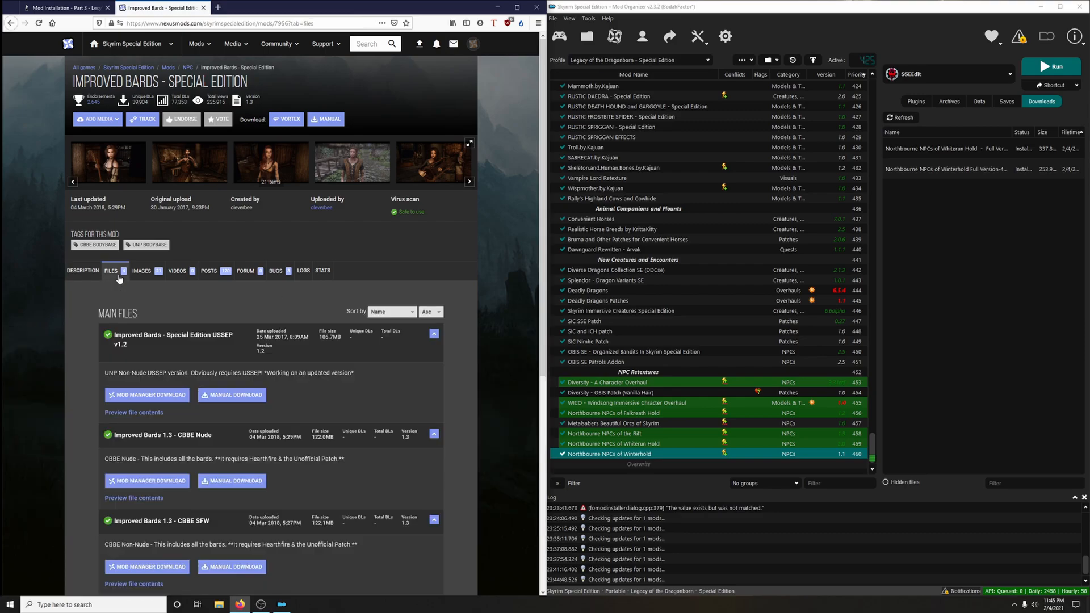
pyautogui.scroll(-3, 150, 267)
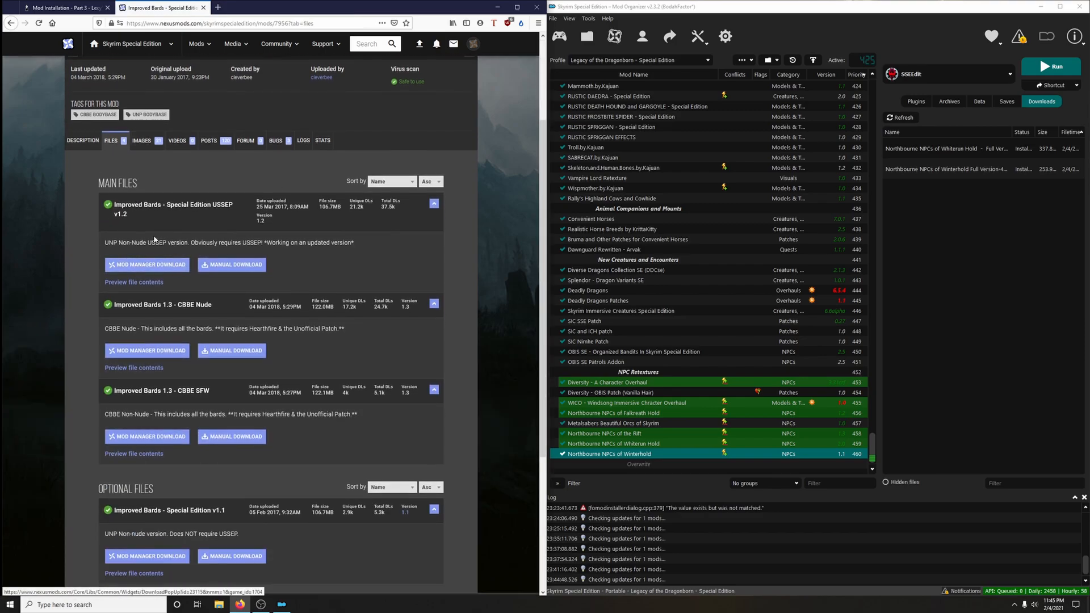
pyautogui.click(169, 264)
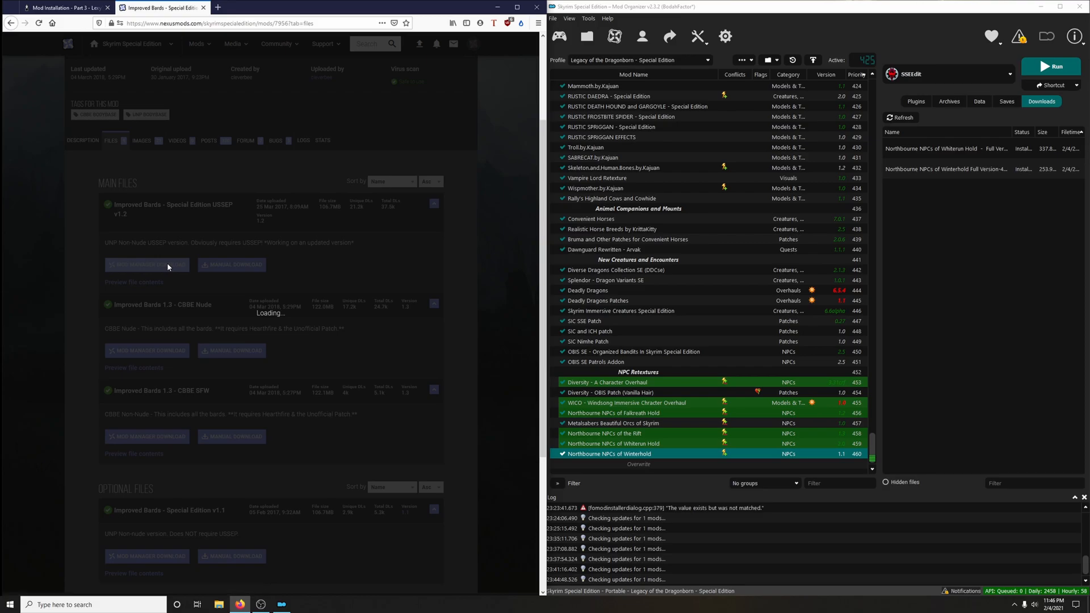
pyautogui.click(116, 281)
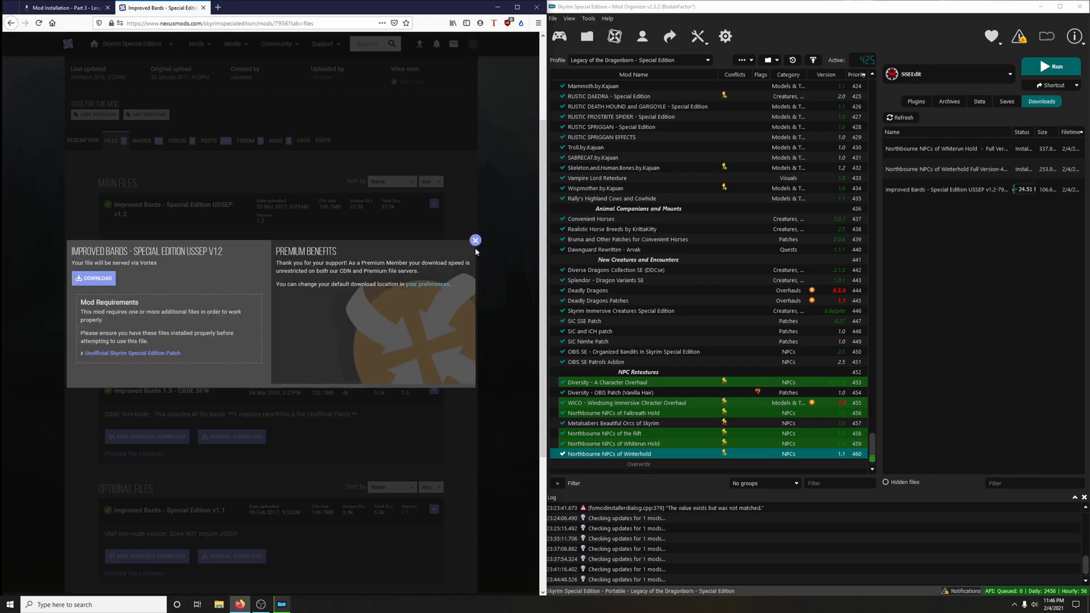
pyautogui.click(203, 7)
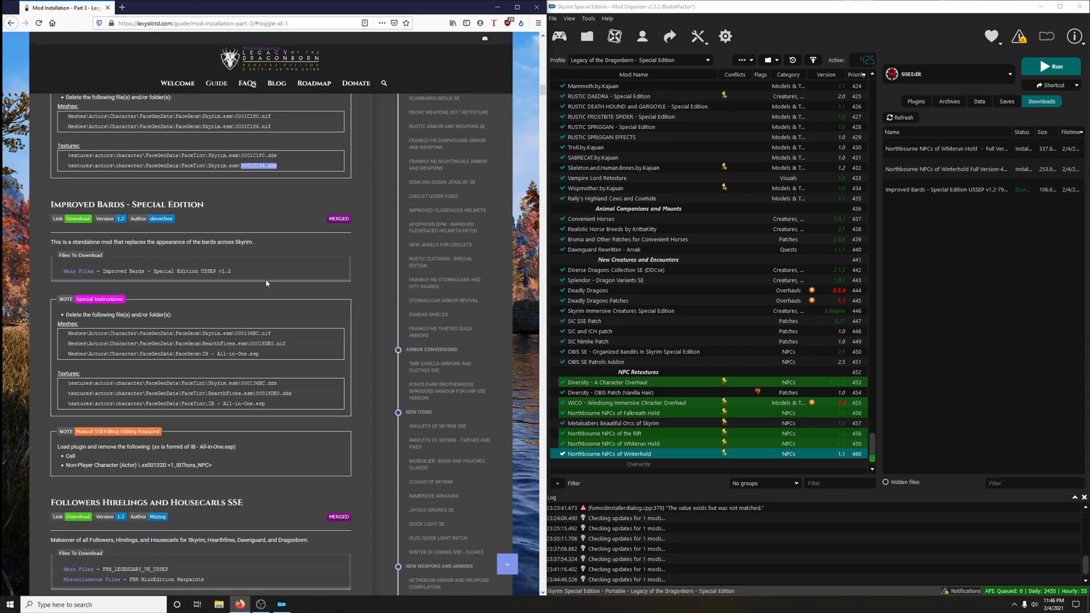
# Install the downloaded Improved Bards - Special Edition USSEP v1.2 archive in Mod Organizer
pyautogui.doubleClick(942, 190)
pyautogui.click(861, 313)
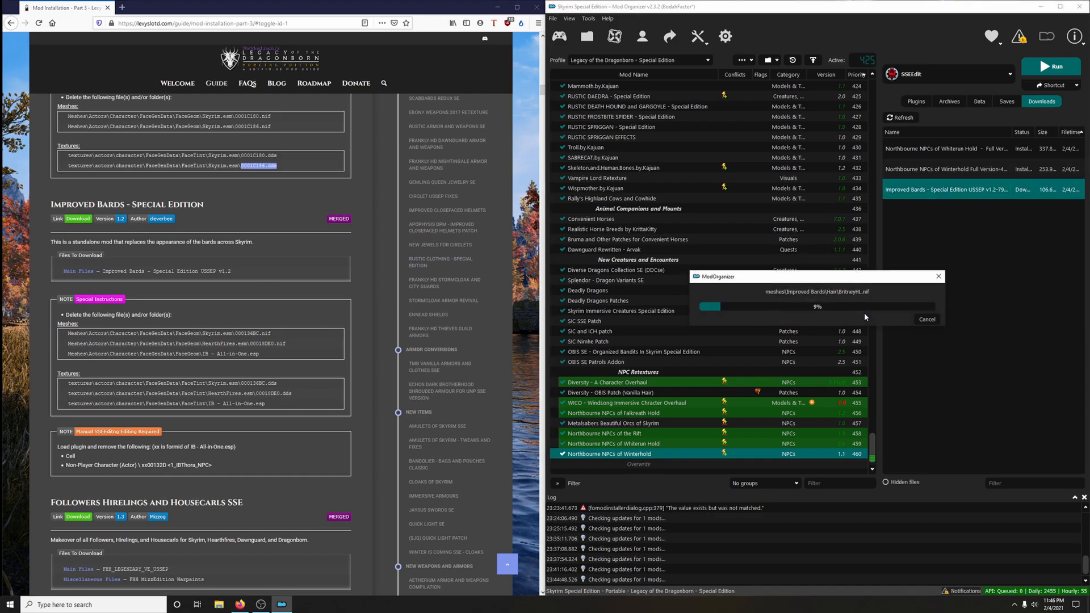
pyautogui.scroll(-3, 319, 415)
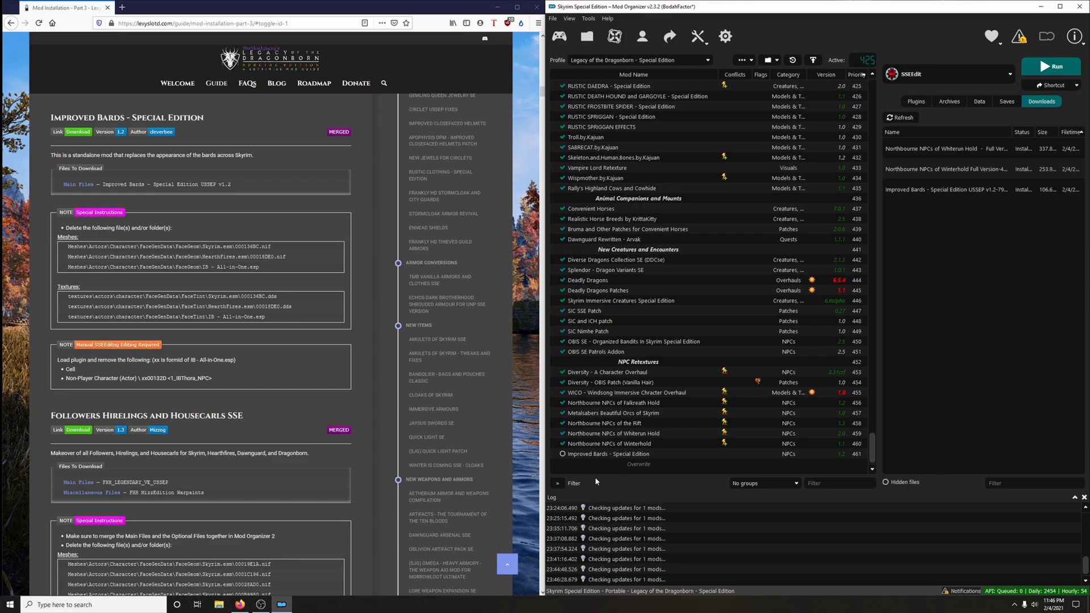
# Open the Improved Bards - Special Edition mod folder in Explorer and go to its meshes FaceGeom\Skyrim.esm folder
pyautogui.click(606, 457)
pyautogui.rightClick(606, 457)
pyautogui.click(652, 442)
pyautogui.doubleClick(687, 109)
pyautogui.click(687, 109)
pyautogui.doubleClick(687, 109)
pyautogui.click(688, 111)
pyautogui.doubleClick(687, 110)
pyautogui.doubleClick(695, 110)
pyautogui.doubleClick(703, 111)
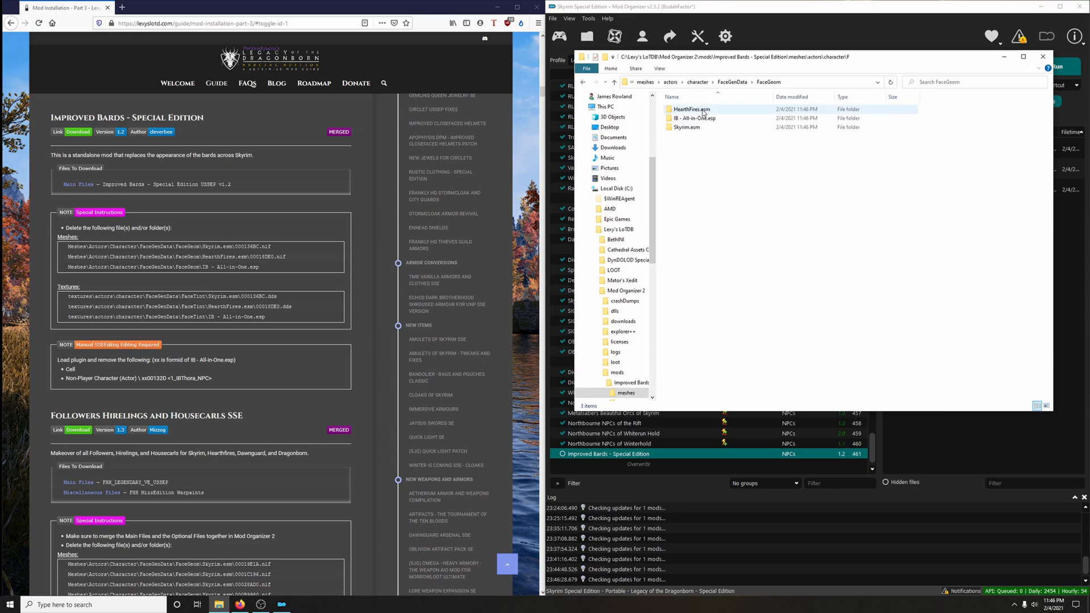
pyautogui.doubleClick(698, 128)
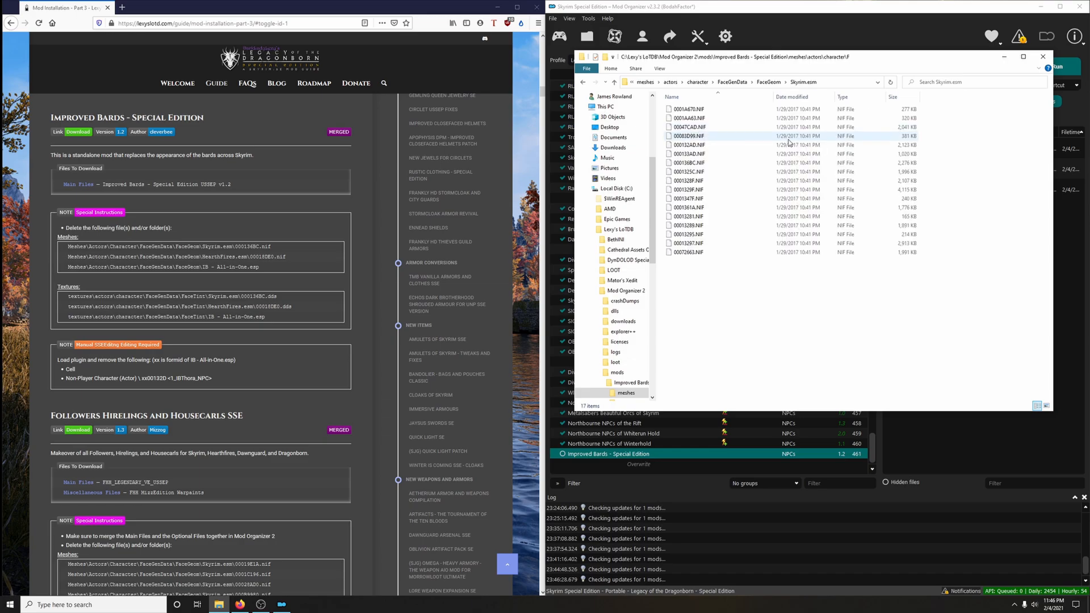
# Copy 000136BC.nif from the guide, find that mesh file in the FaceGeom\Skyrim.esm folder and delete it
pyautogui.moveTo(235, 247); pyautogui.dragTo(288, 248)
pyautogui.hotkey('ctrl', 'c')
pyautogui.click(953, 85)
pyautogui.hotkey('ctrl', 'v')
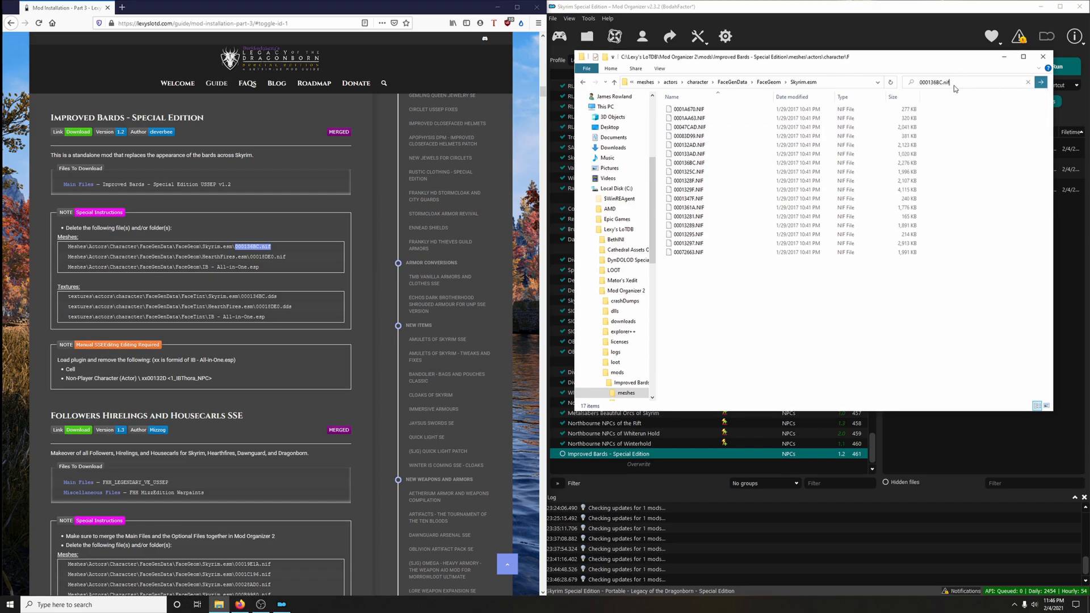
pyautogui.press('Return')
pyautogui.click(716, 108)
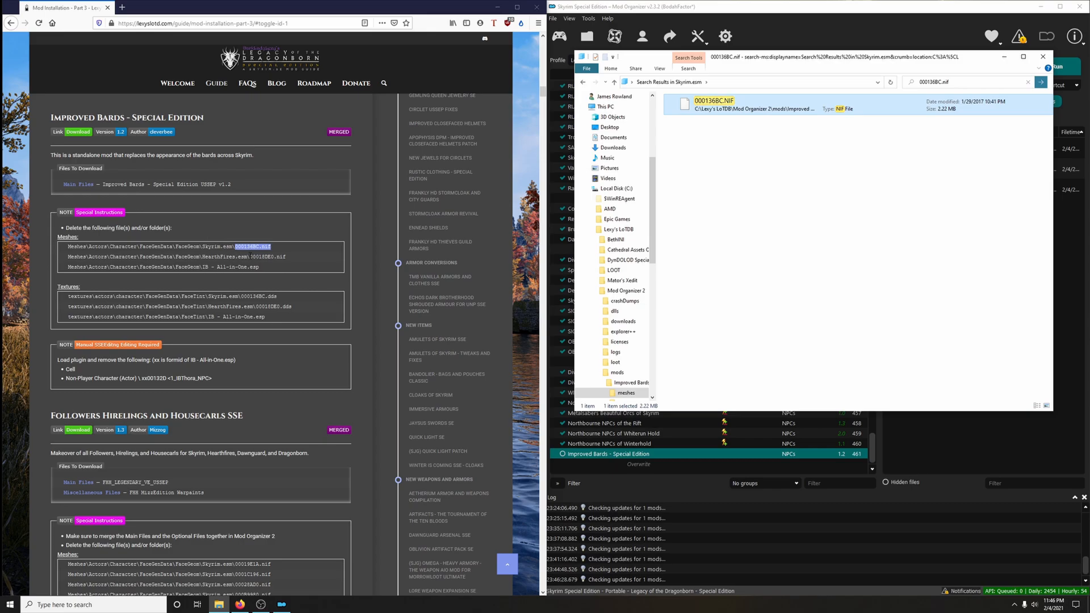
# Copy 00018DE0.nif from the guide, find that mesh file in the FaceGeom\HearthFires.esm folder and delete it
pyautogui.moveTo(250, 256); pyautogui.dragTo(298, 257)
pyautogui.click(934, 82)
pyautogui.hotkey('ctrl', 'v')
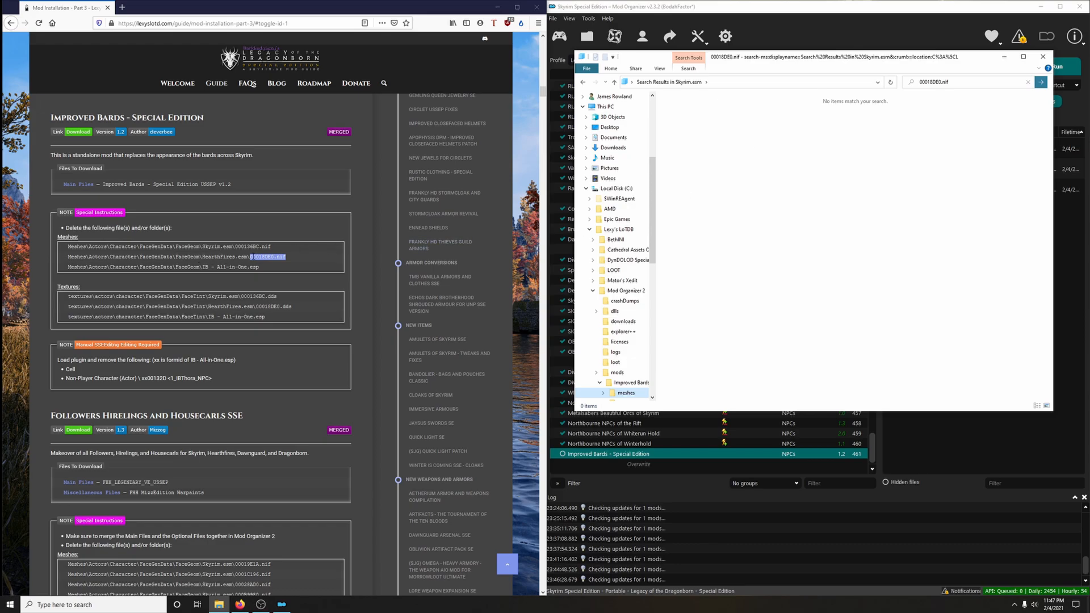
pyautogui.click(582, 83)
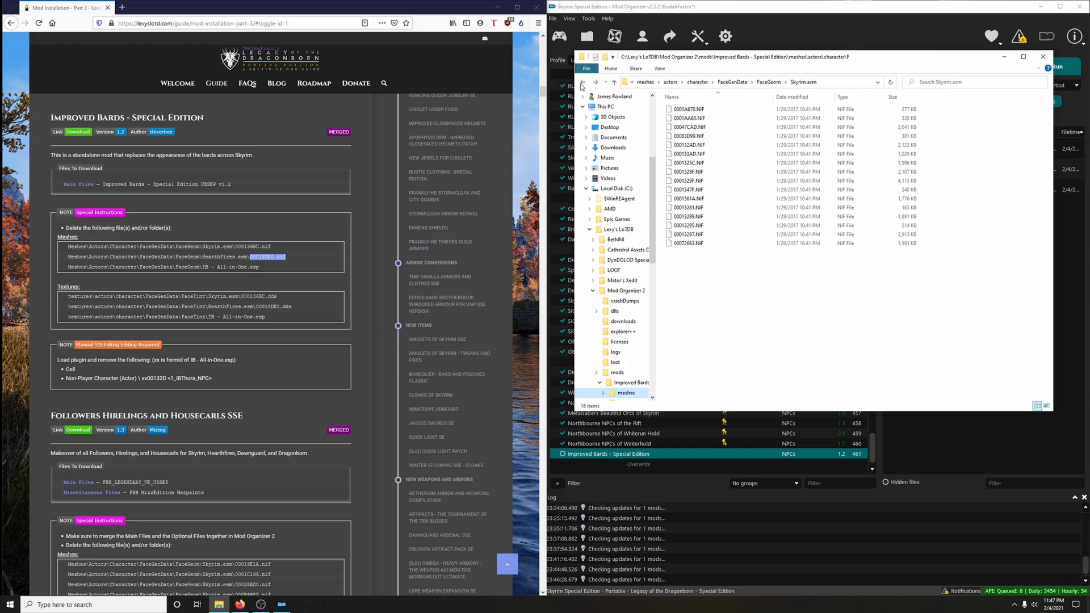
pyautogui.click(776, 84)
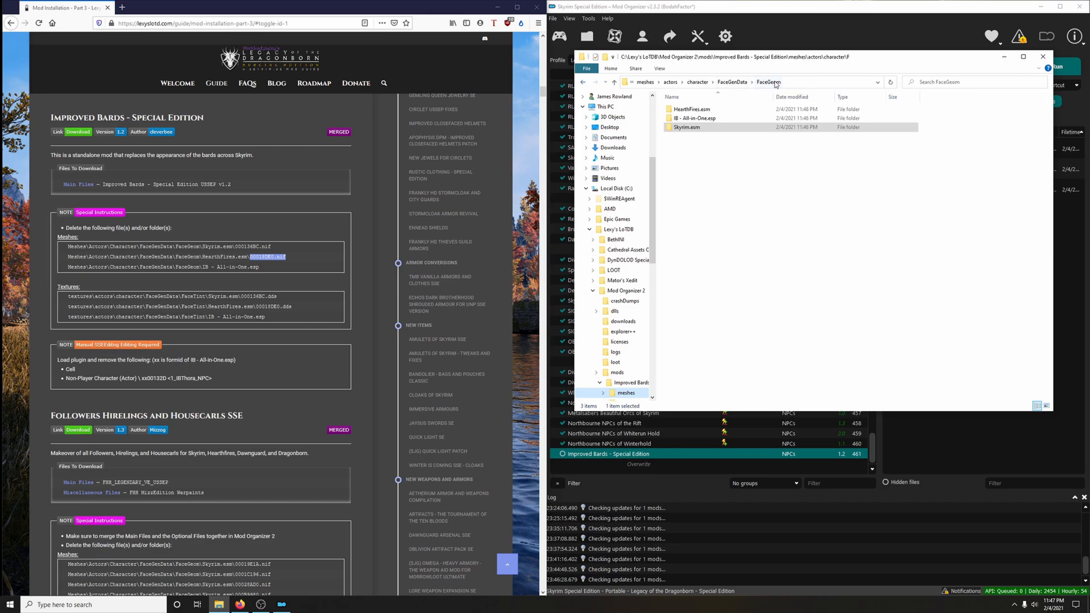
pyautogui.doubleClick(691, 111)
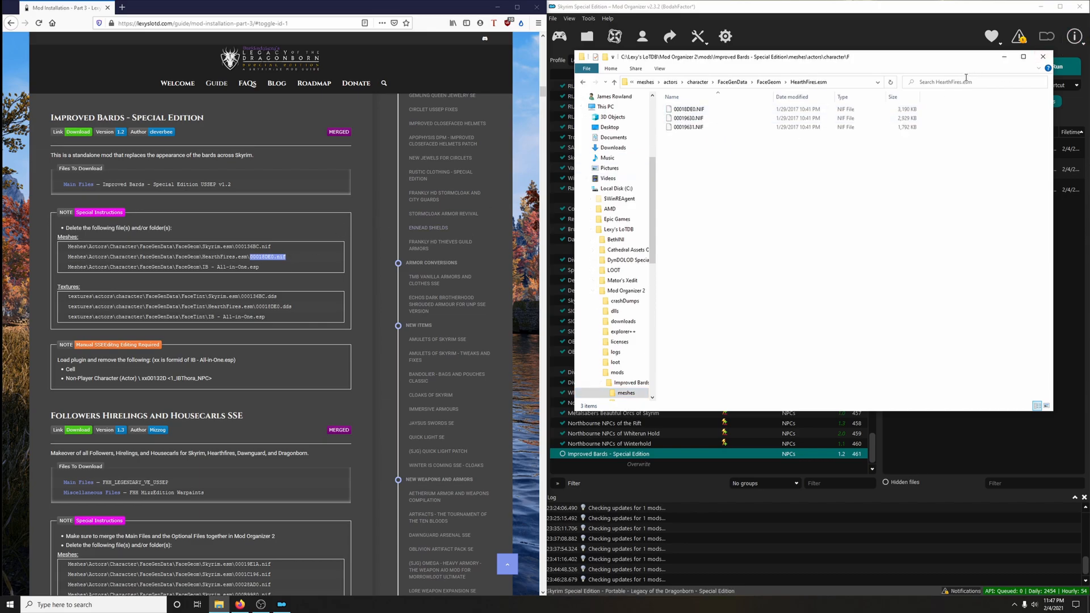
pyautogui.rightClick(948, 81)
pyautogui.click(910, 176)
pyautogui.click(941, 83)
pyautogui.click(937, 94)
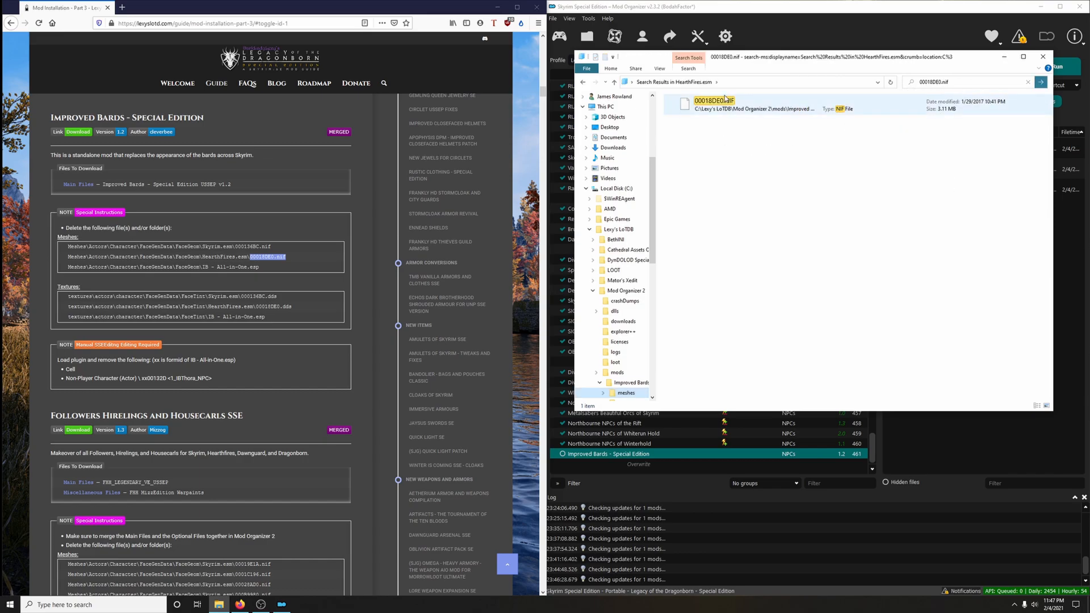
pyautogui.click(727, 100)
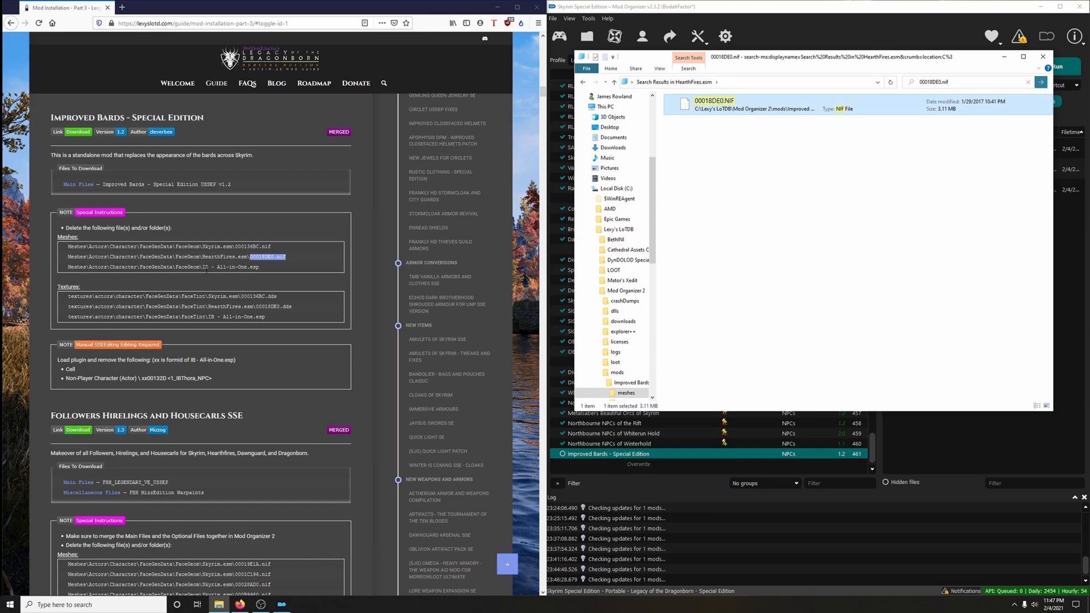
# Delete the IB - All-in-One.esp folder from the FaceGeom meshes folder and close the Explorer window
pyautogui.click(584, 84)
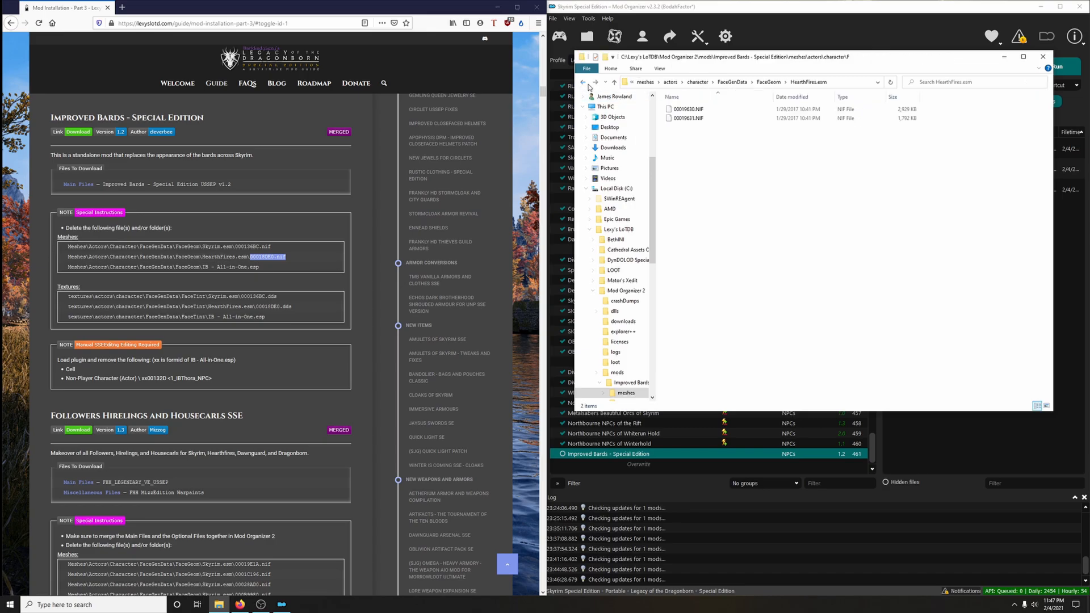
pyautogui.click(768, 83)
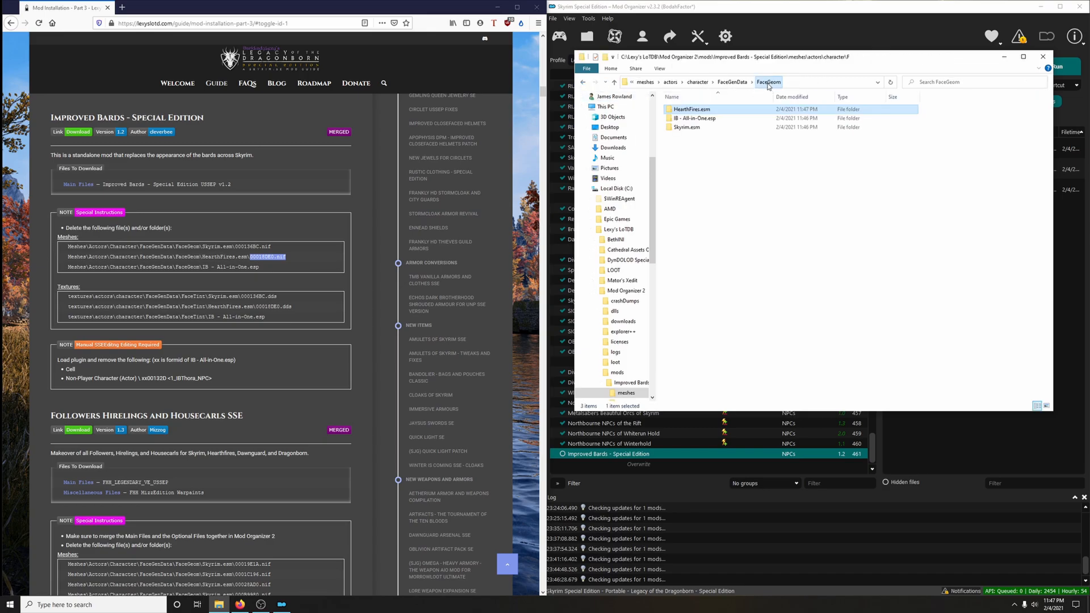
pyautogui.click(710, 119)
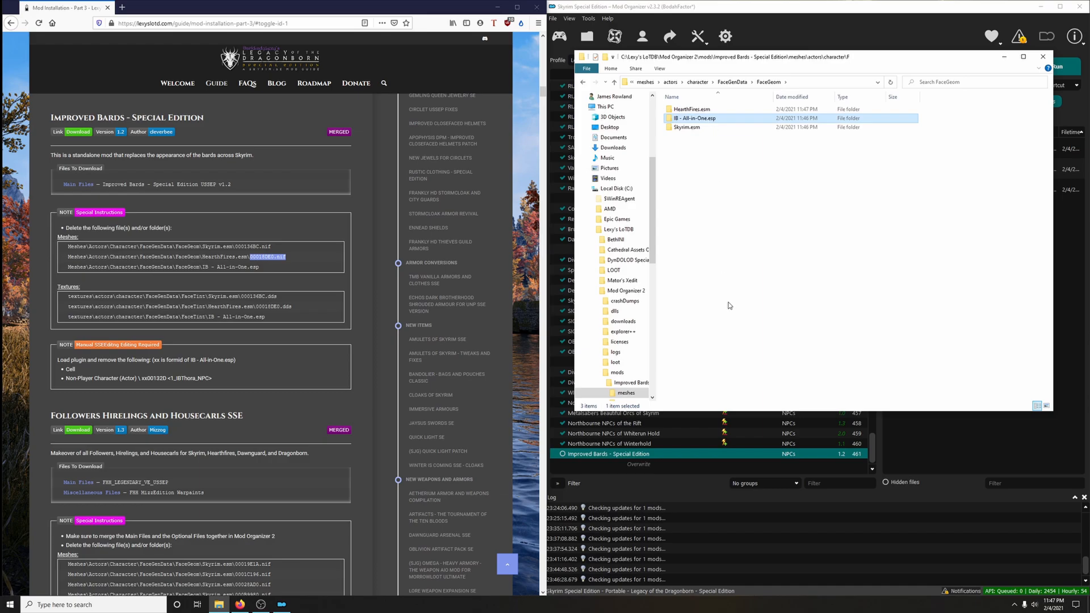
pyautogui.press('Delete')
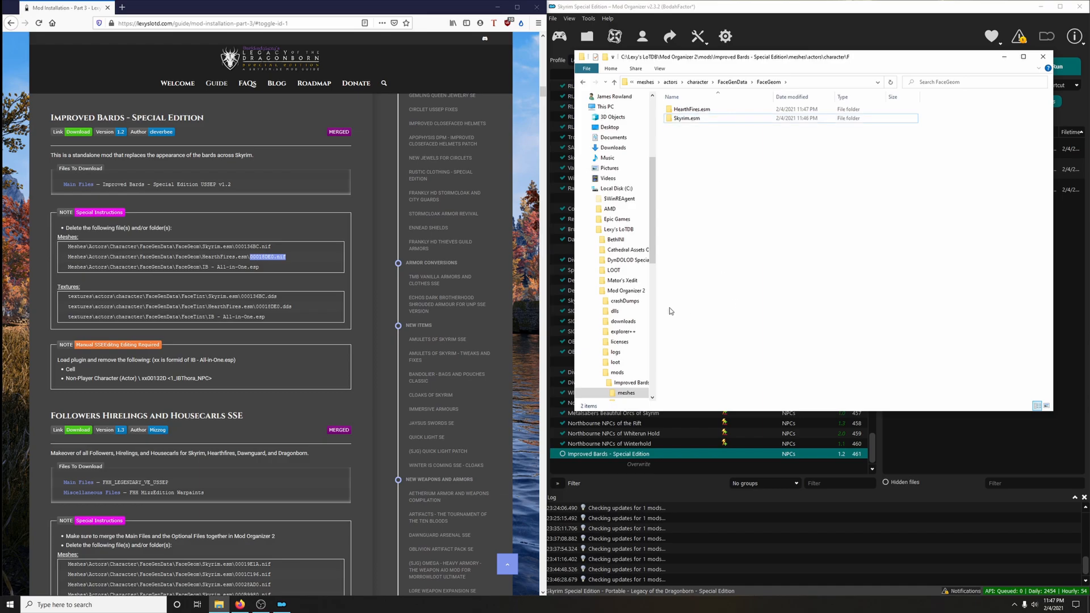
pyautogui.click(1043, 57)
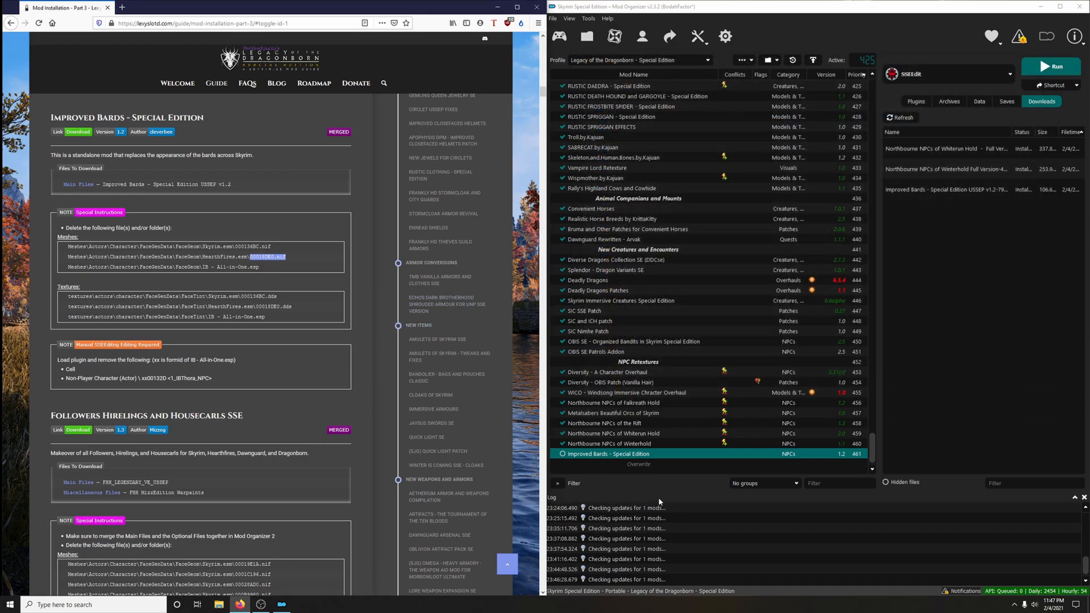
# Open the Improved Bards - Special Edition mod's textures FaceTint folder in Explorer and delete its IB - All-in-One.esp folder
pyautogui.rightClick(602, 454)
pyautogui.click(628, 435)
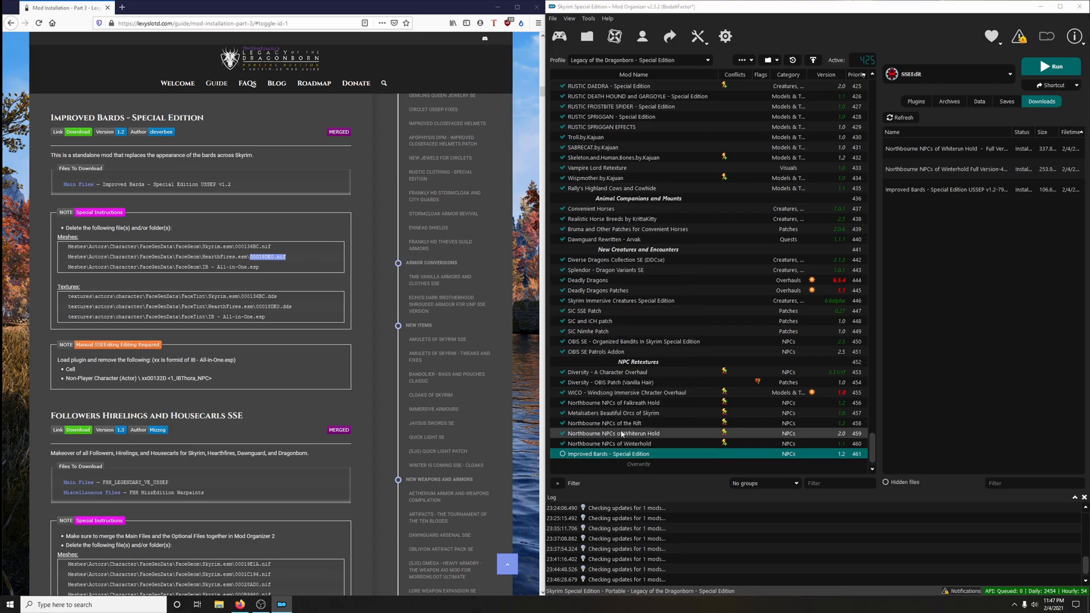
pyautogui.doubleClick(682, 118)
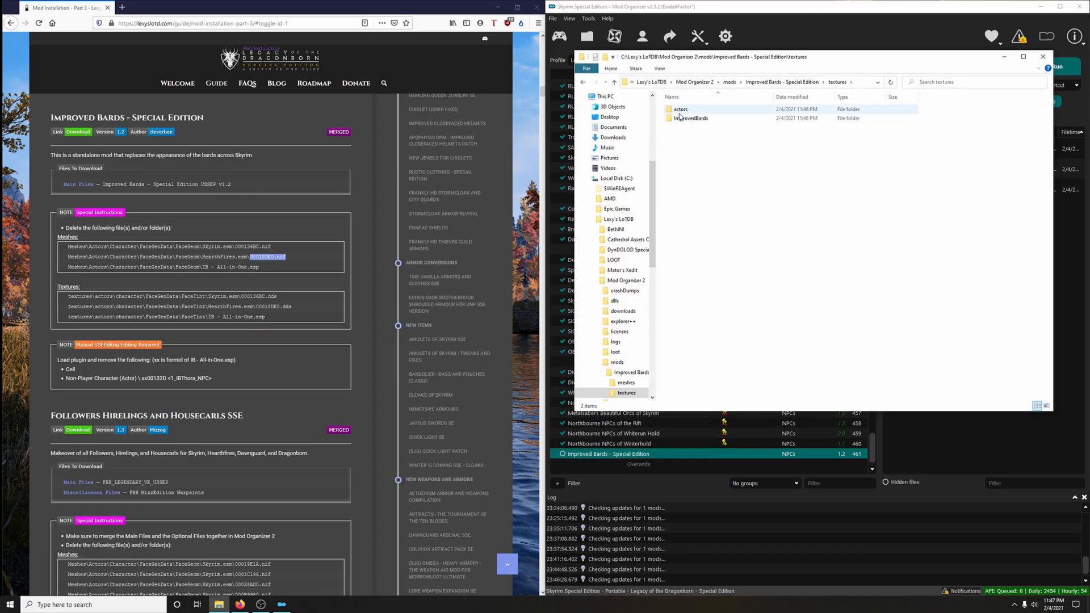
pyautogui.doubleClick(683, 110)
pyautogui.doubleClick(692, 110)
pyautogui.doubleClick(692, 111)
pyautogui.doubleClick(684, 109)
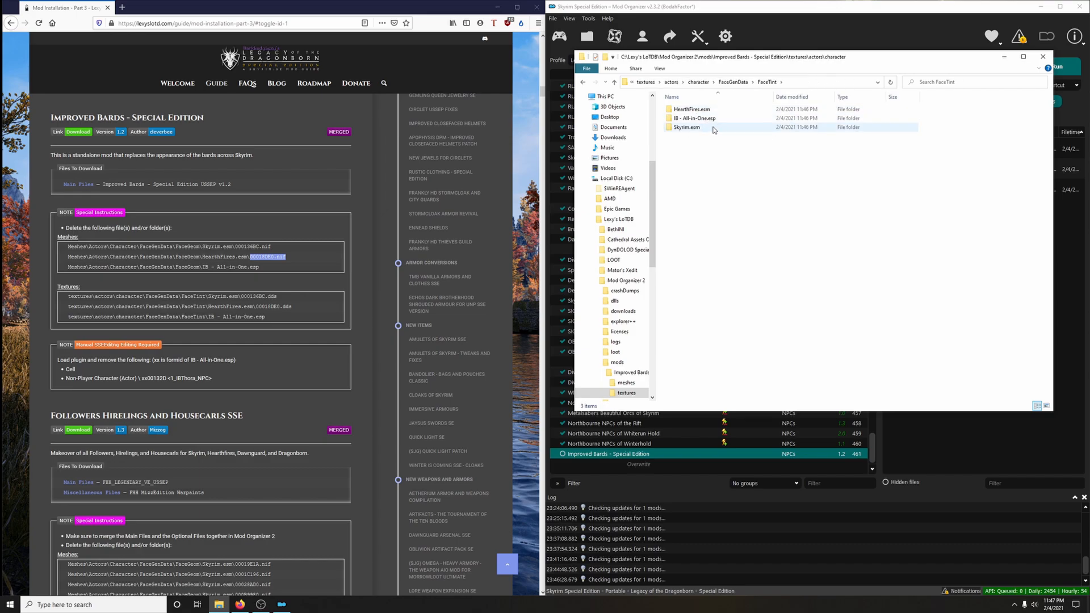
pyautogui.click(694, 118)
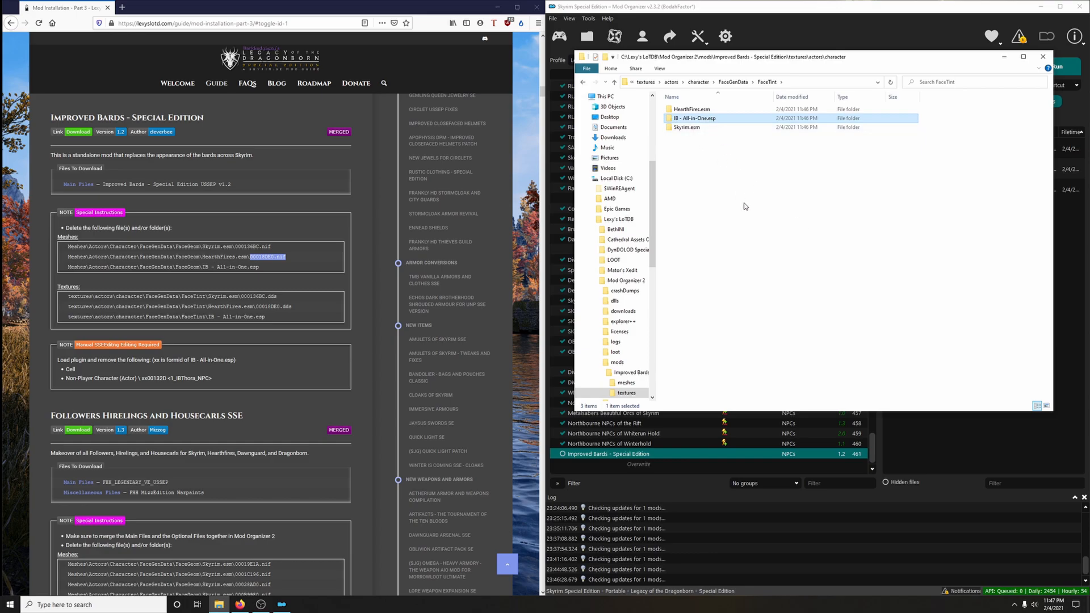
pyautogui.press('Delete')
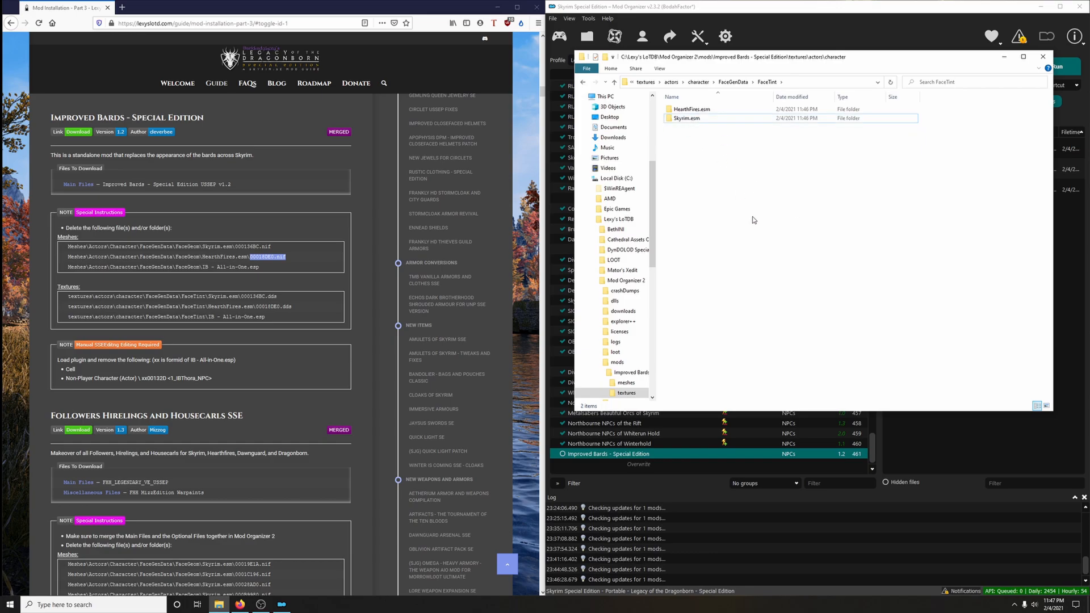
# Copy 000136BC.dds from the guide, find that texture file in the FaceTint\Skyrim.esm folder and delete it
pyautogui.doubleClick(698, 119)
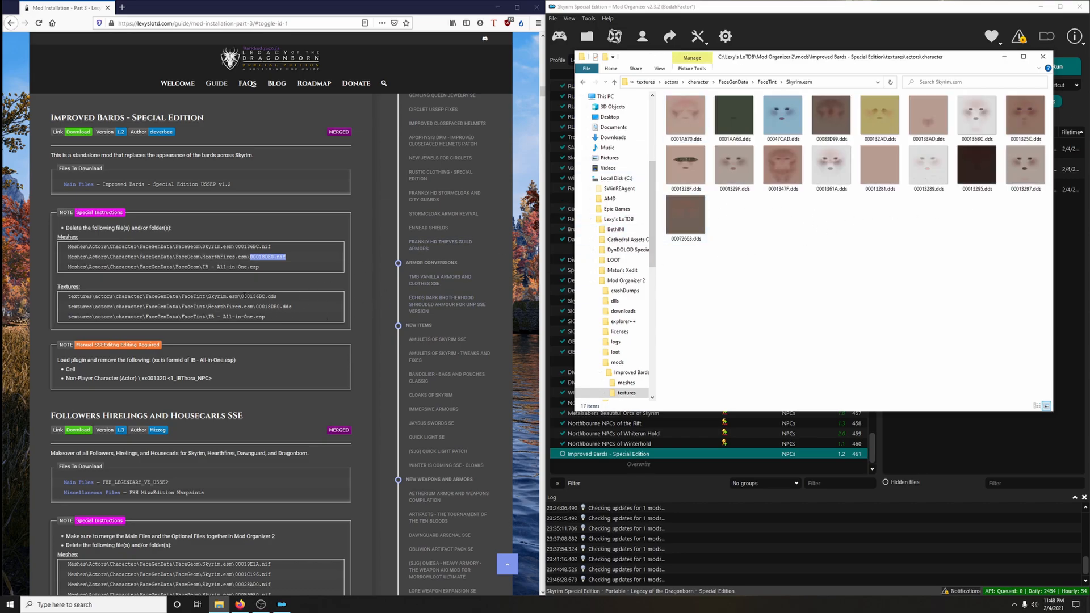
pyautogui.moveTo(241, 296); pyautogui.dragTo(272, 297)
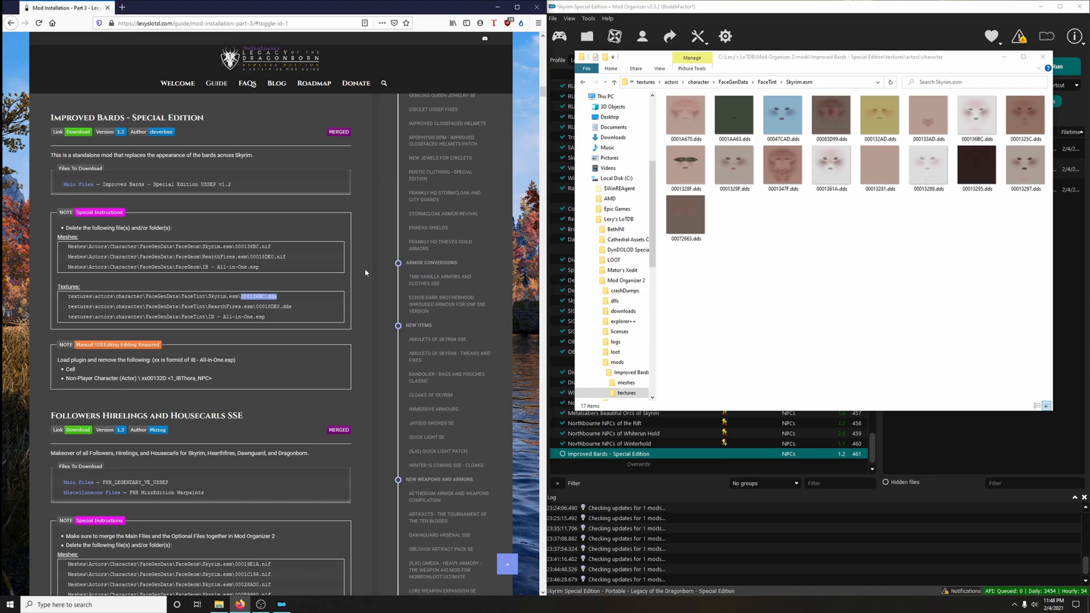
pyautogui.click(943, 83)
pyautogui.write('000136BC.dds')
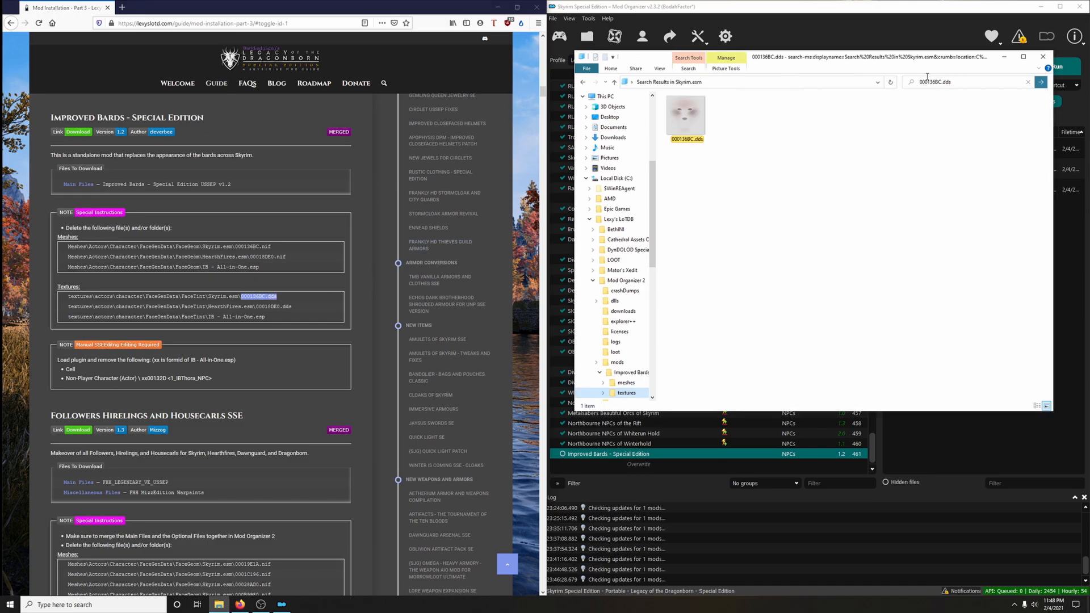
pyautogui.click(693, 135)
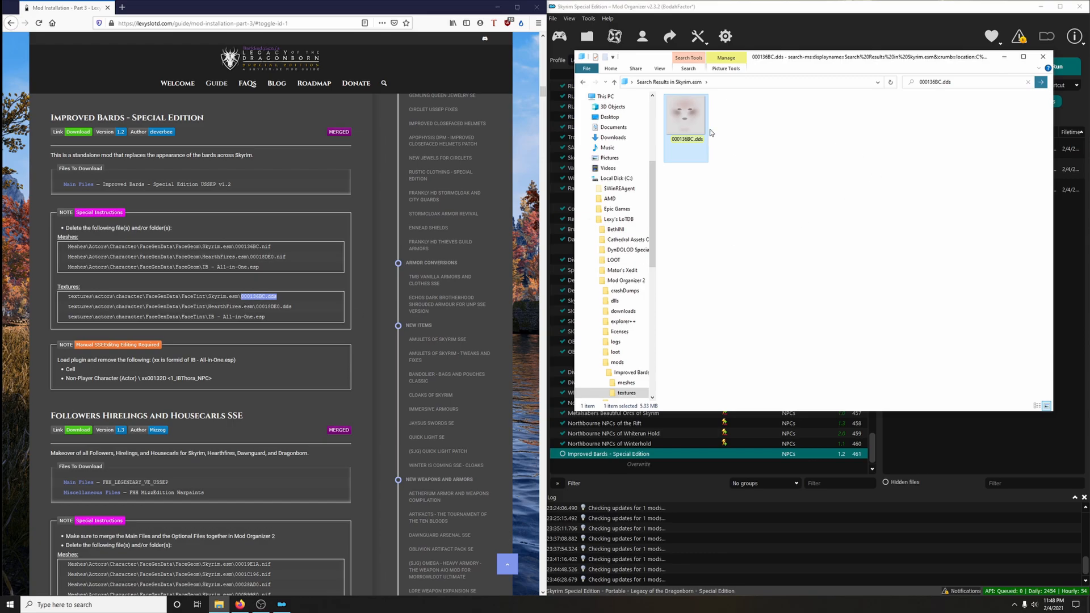
# Copy 00018DE0.dds from the guide, delete that texture file from the FaceTint\HearthFires.esm folder and close the Explorer window
pyautogui.click(257, 307)
pyautogui.moveTo(257, 307); pyautogui.dragTo(291, 306)
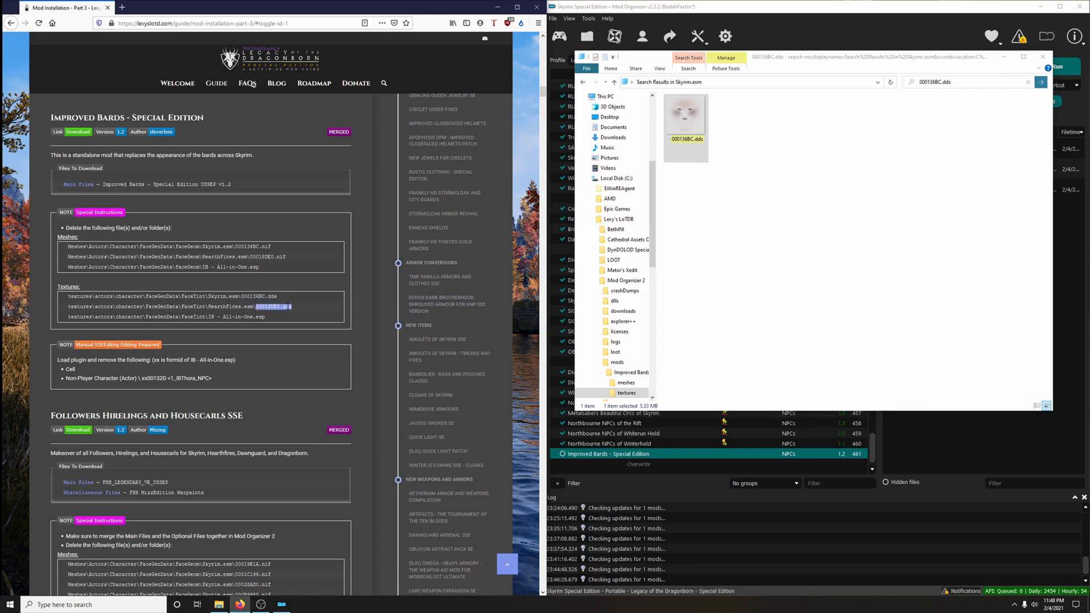
pyautogui.rightClick(288, 307)
pyautogui.click(304, 371)
pyautogui.click(582, 82)
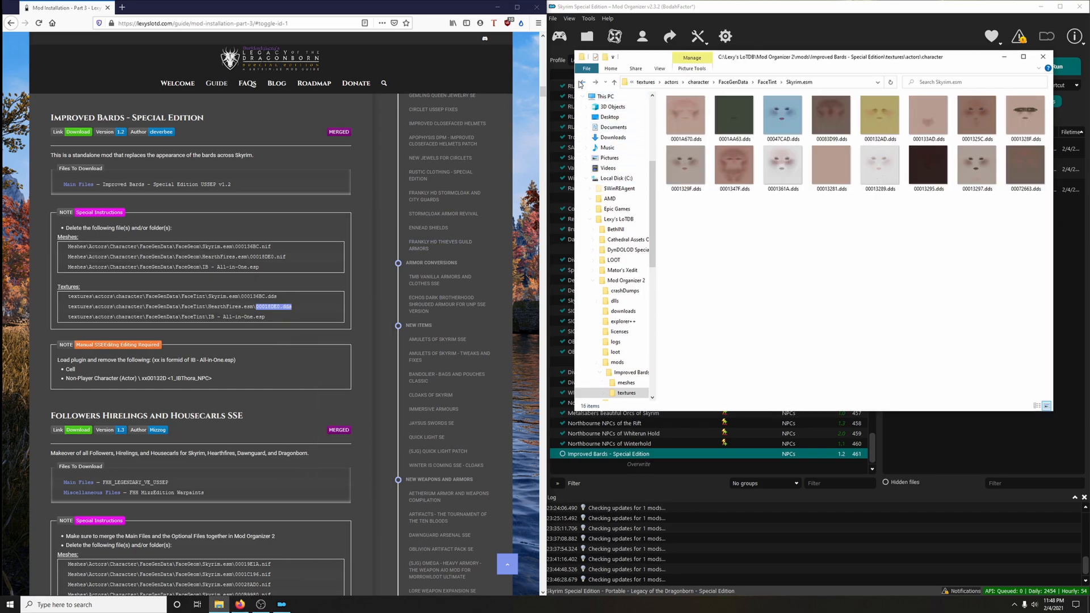
pyautogui.click(767, 82)
pyautogui.doubleClick(709, 111)
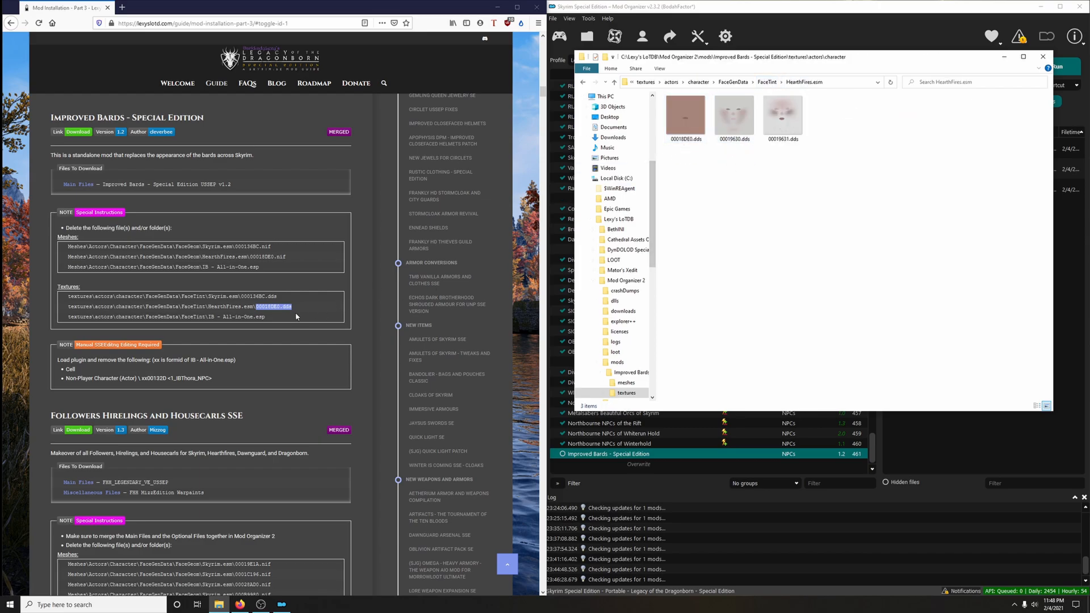
pyautogui.click(688, 137)
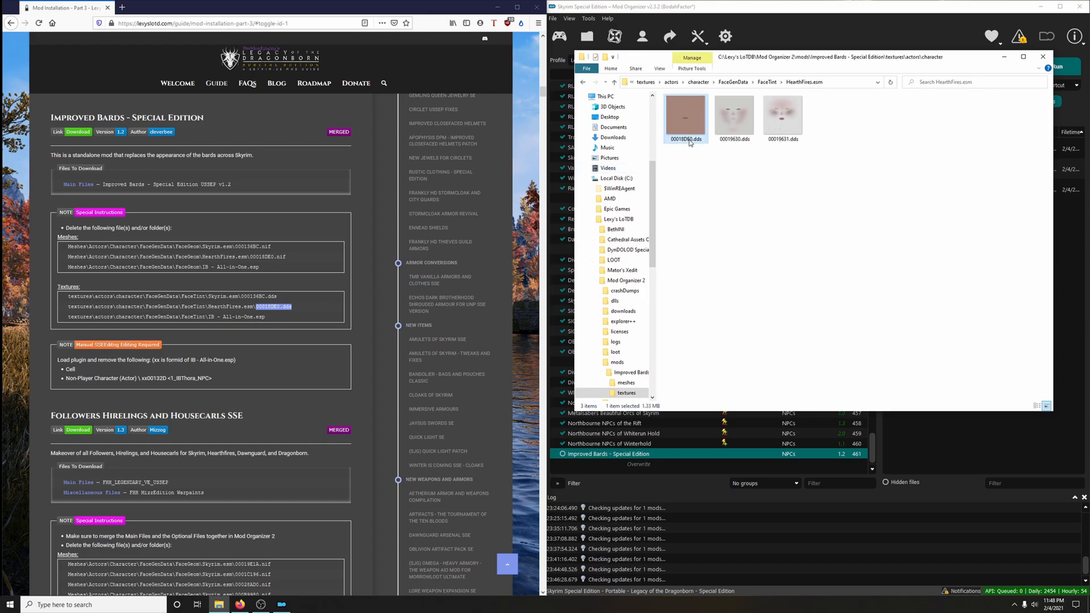
pyautogui.rightClick(693, 138)
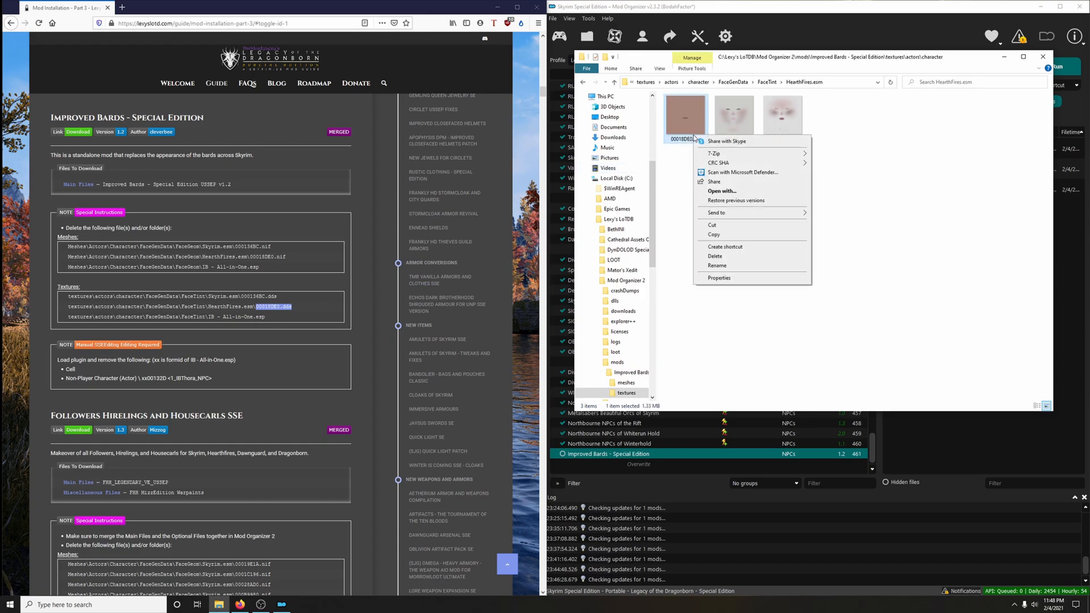
pyautogui.click(716, 260)
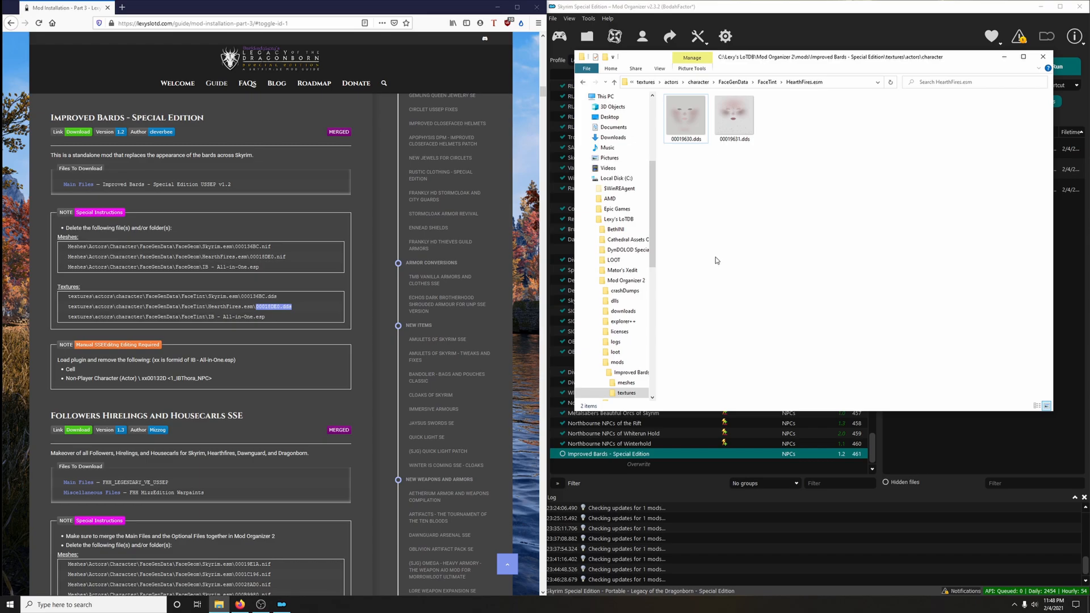
pyautogui.click(1042, 57)
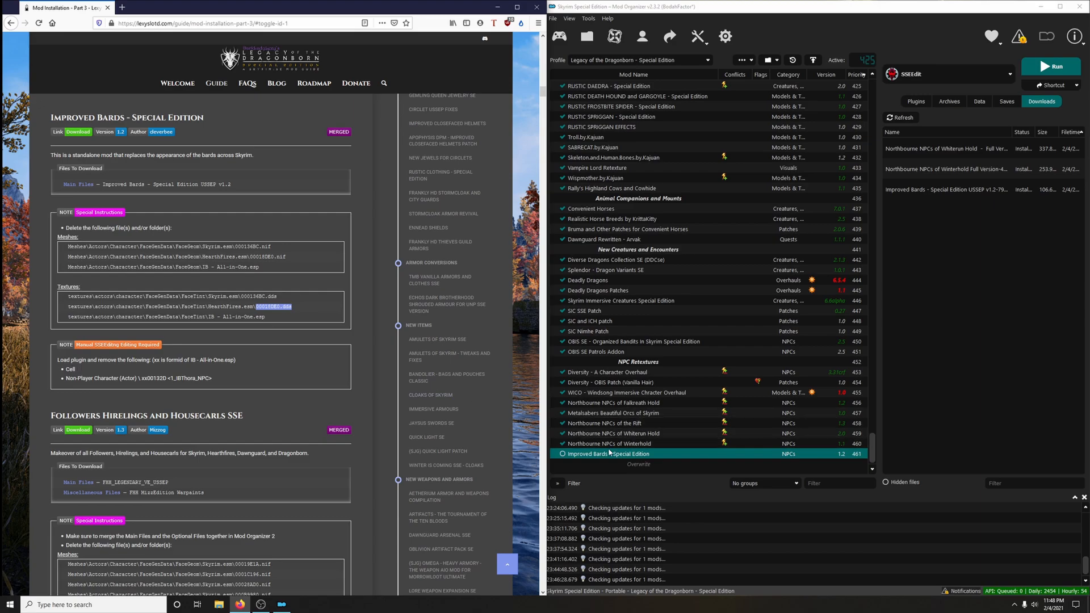
# Enable the Improved Bards - Special Edition mod and launch SSEEdit from Mod Organizer
pyautogui.click(563, 454)
pyautogui.click(1066, 69)
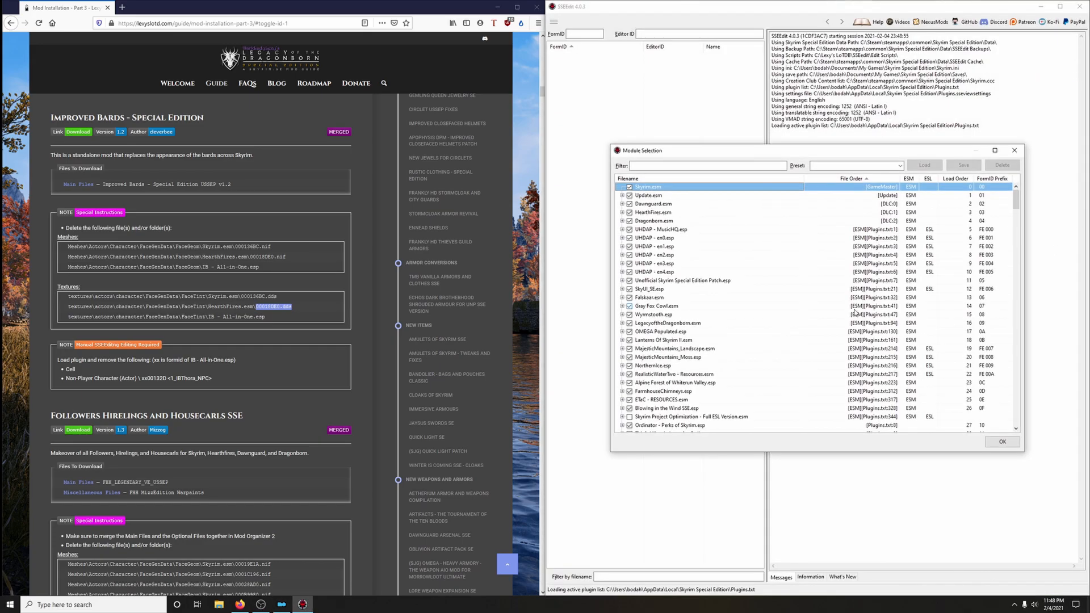
# Deselect all plugins, select only IB - All-in-One.esp and load it without activating any ModGroup
pyautogui.click(770, 300)
pyautogui.rightClick(770, 300)
pyautogui.click(792, 311)
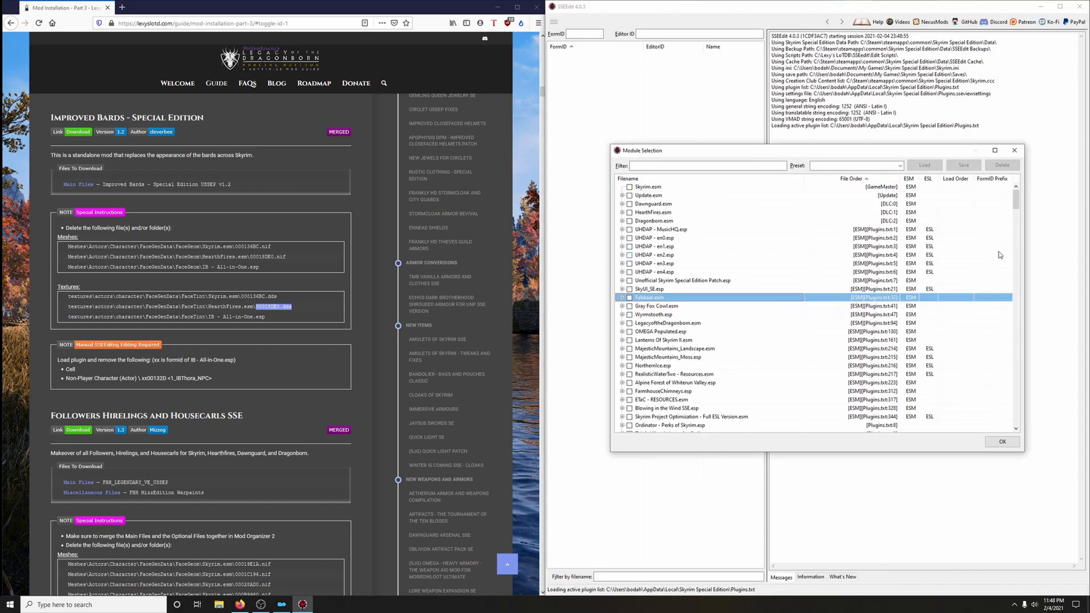
pyautogui.moveTo(1016, 201); pyautogui.dragTo(1016, 426)
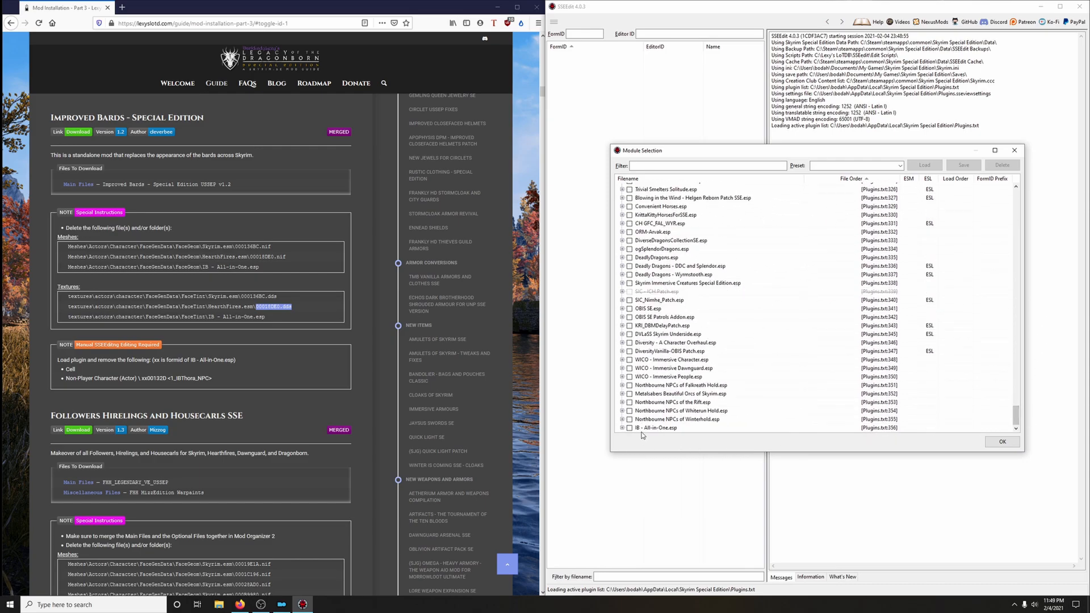
pyautogui.click(629, 427)
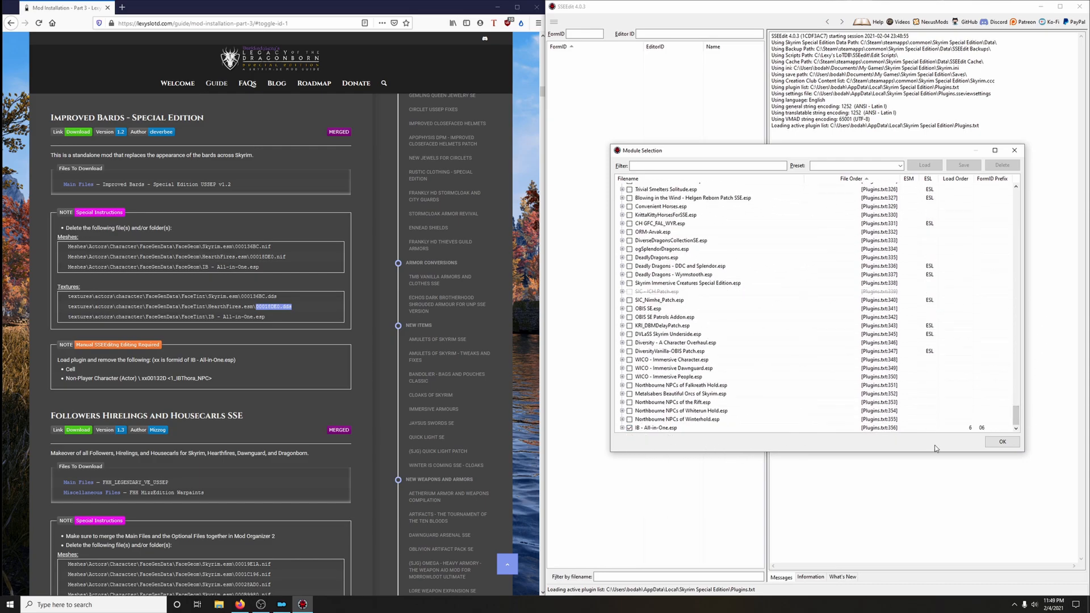
pyautogui.click(1002, 442)
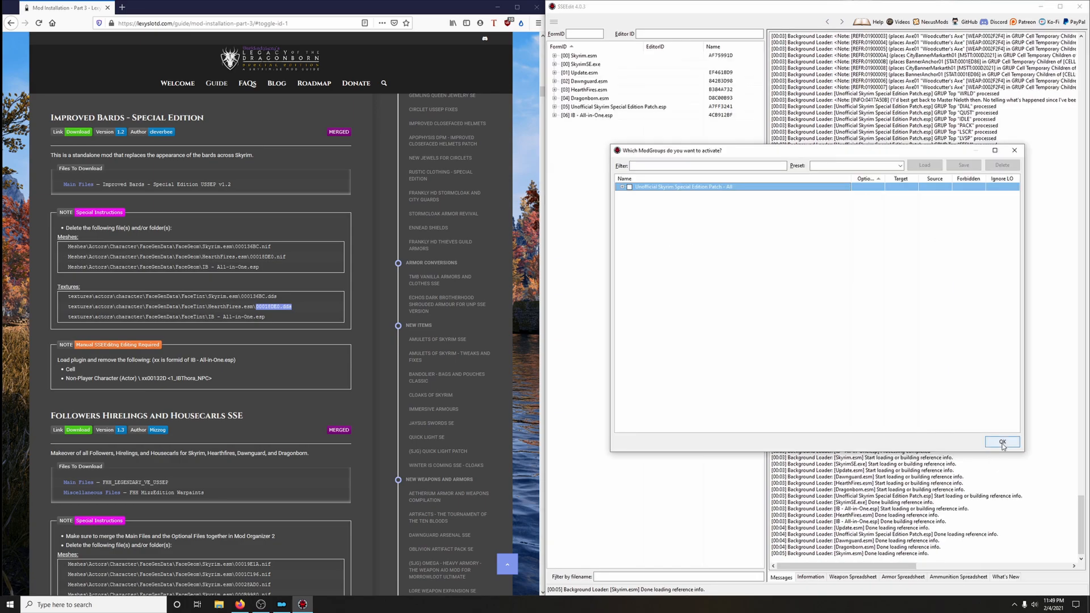
pyautogui.click(1003, 441)
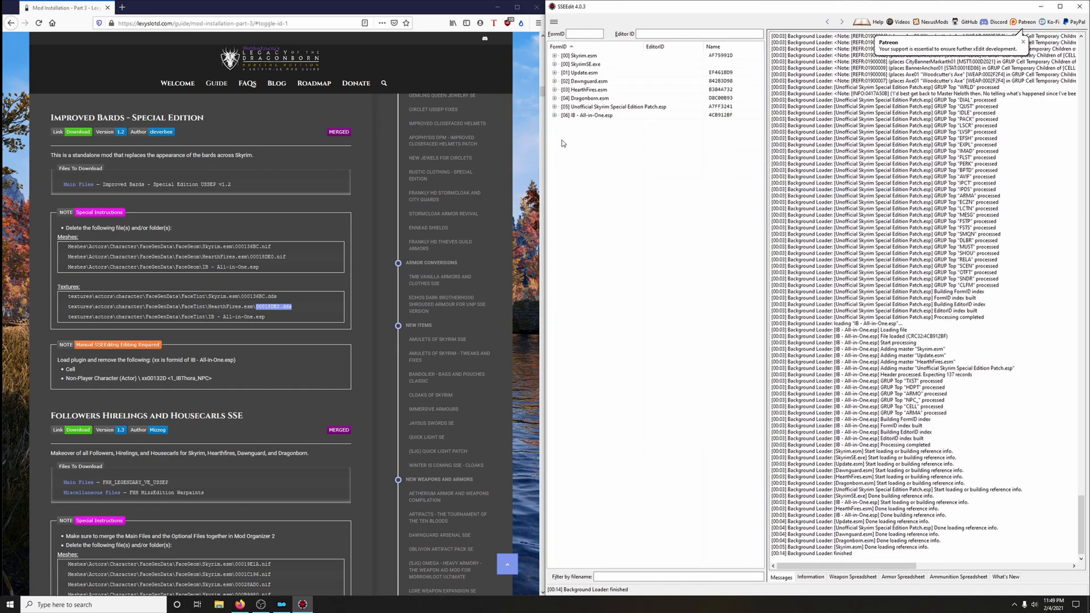
# Remove the Cell record group from IB - All-in-One.esp and confirm the edit warnings
pyautogui.click(556, 116)
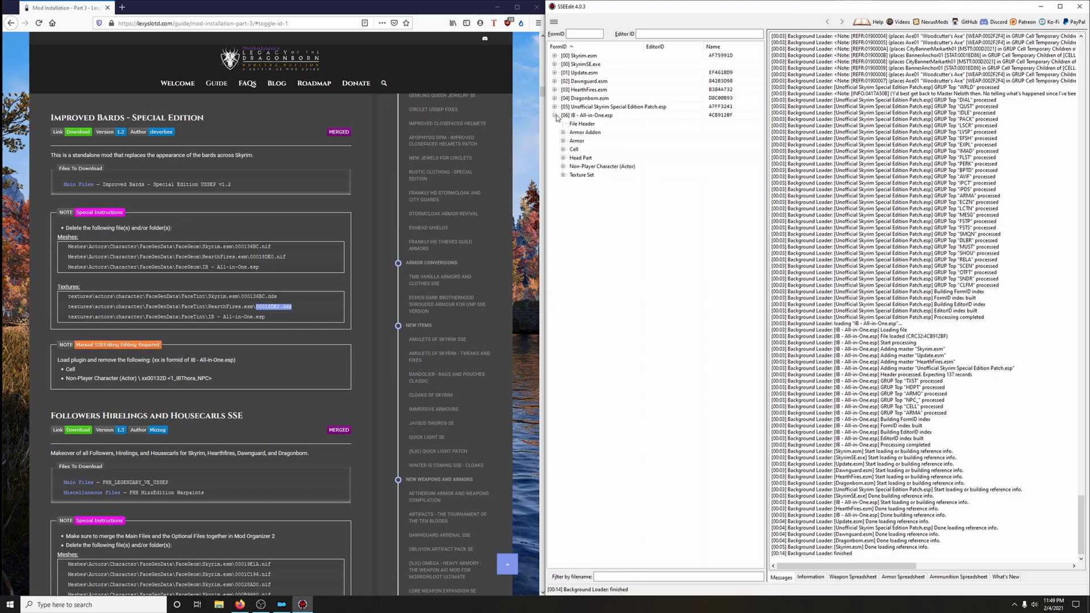
pyautogui.click(564, 149)
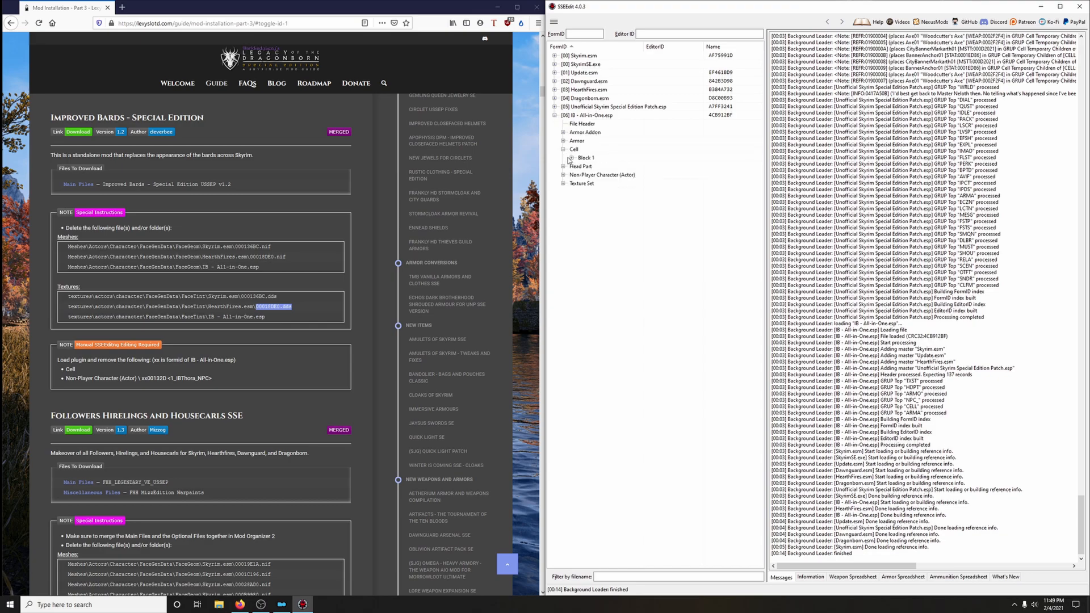
pyautogui.click(563, 149)
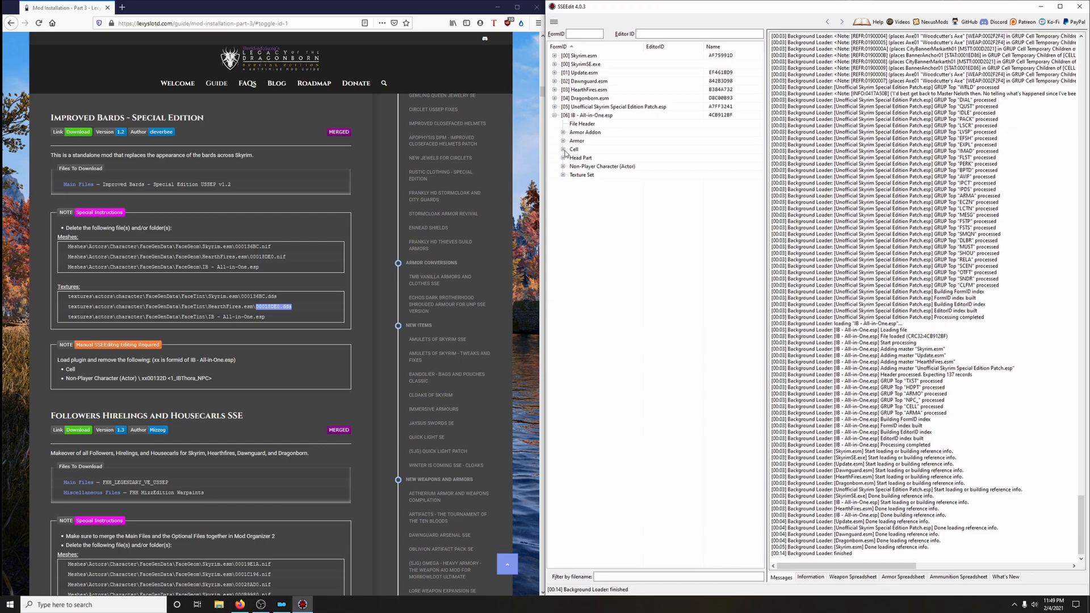
pyautogui.click(575, 151)
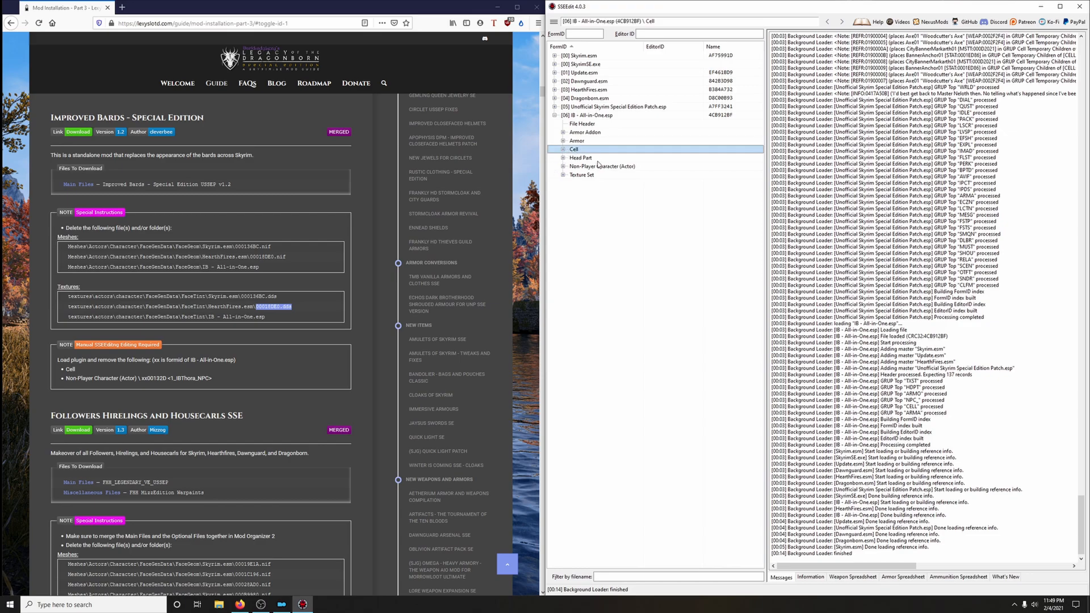
pyautogui.rightClick(576, 149)
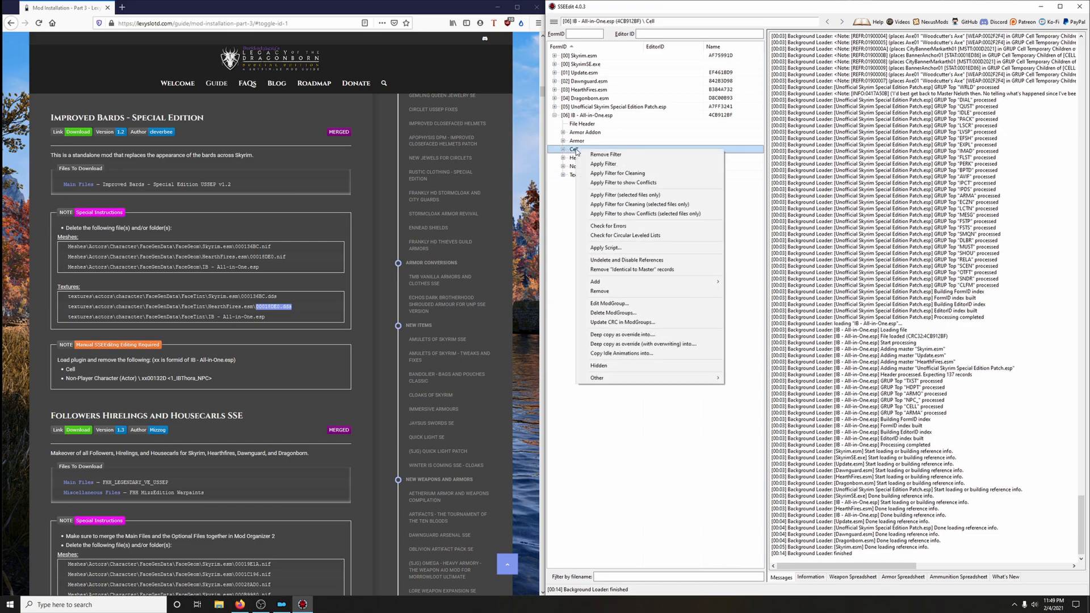
pyautogui.click(613, 294)
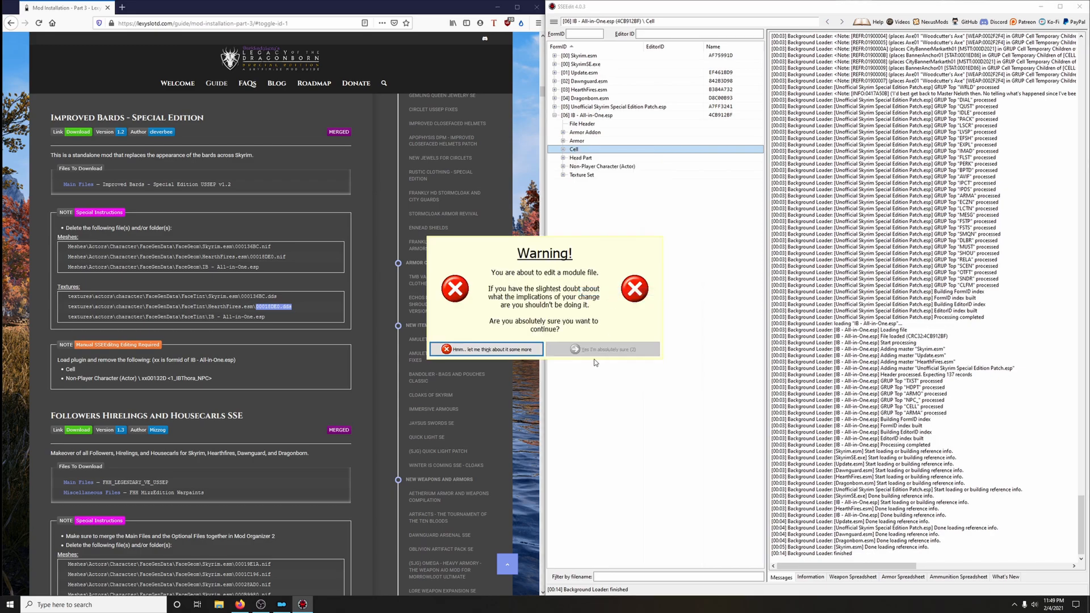
pyautogui.click(591, 353)
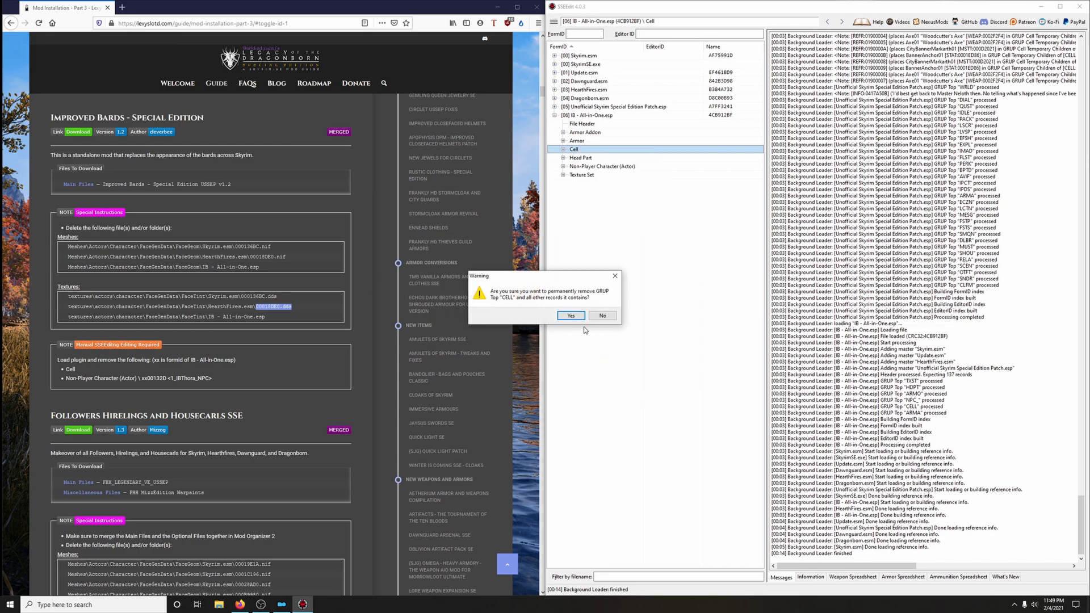
pyautogui.click(572, 315)
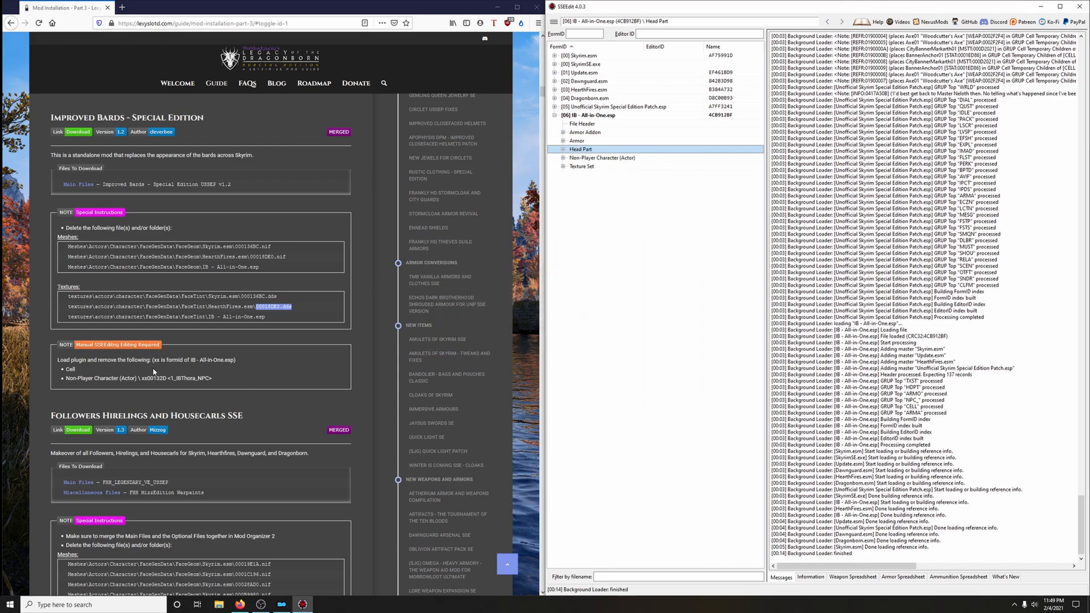
# Remove the 1_IBThora_NPC record from the plugin's Non-Player Character (Actor) group, then close SSEEdit saving IB - All-in-One.esp
pyautogui.click(563, 158)
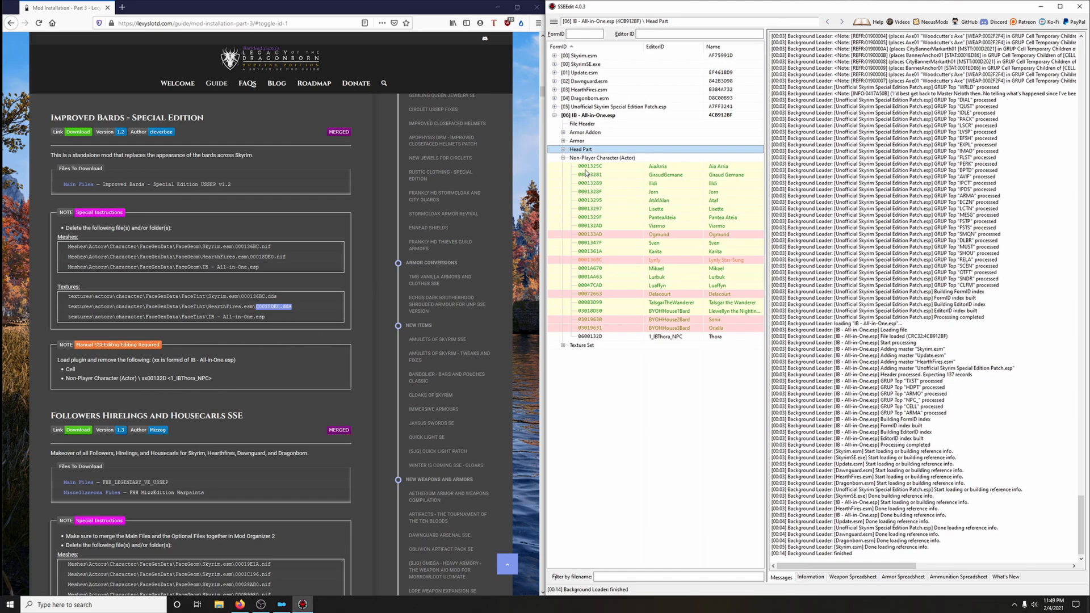
pyautogui.click(607, 337)
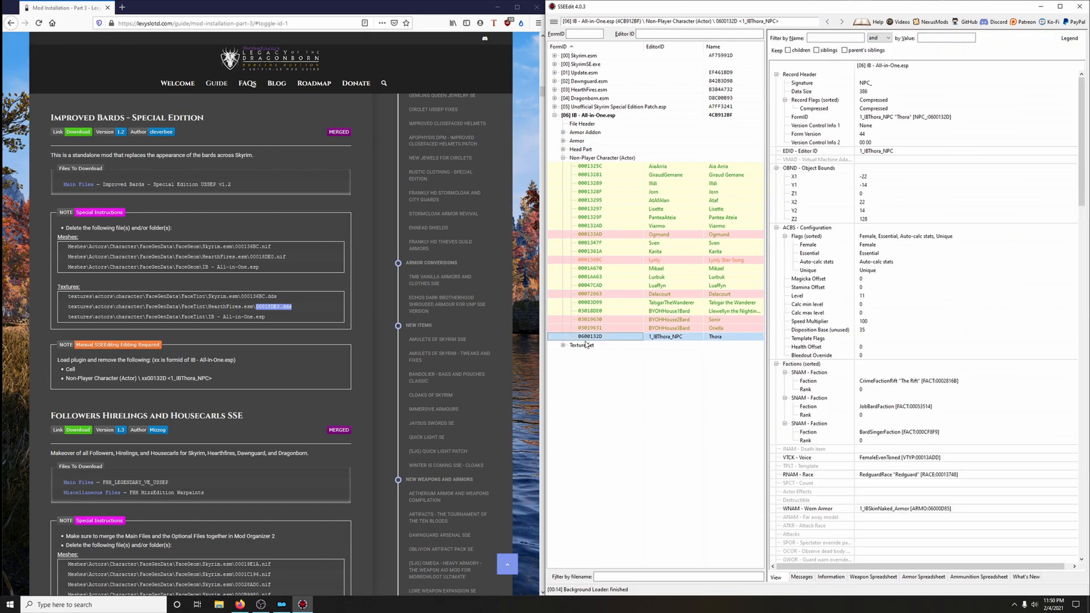
pyautogui.rightClick(592, 339)
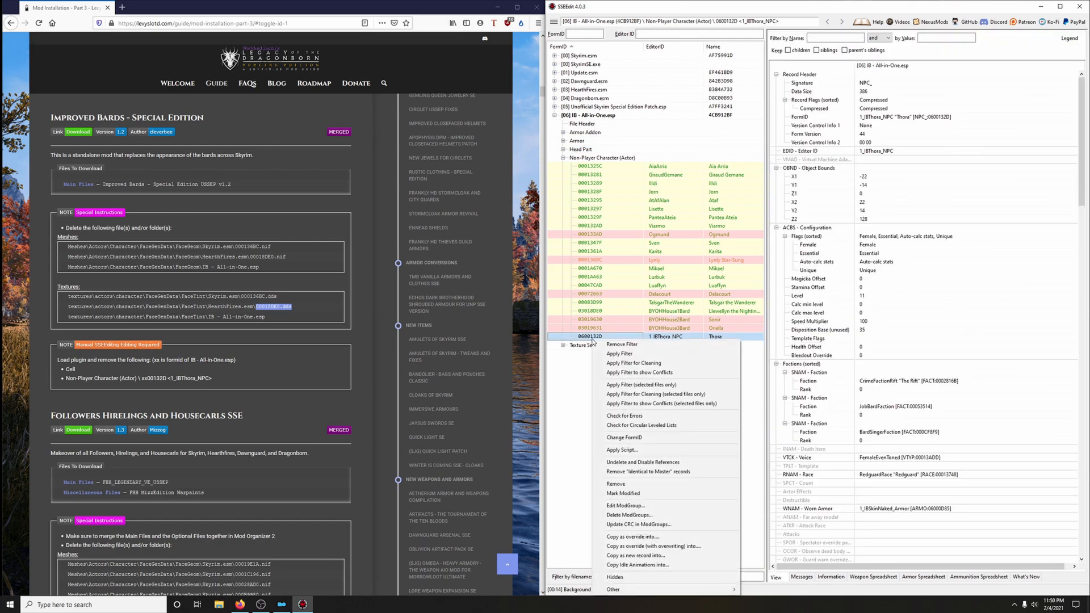
pyautogui.click(616, 484)
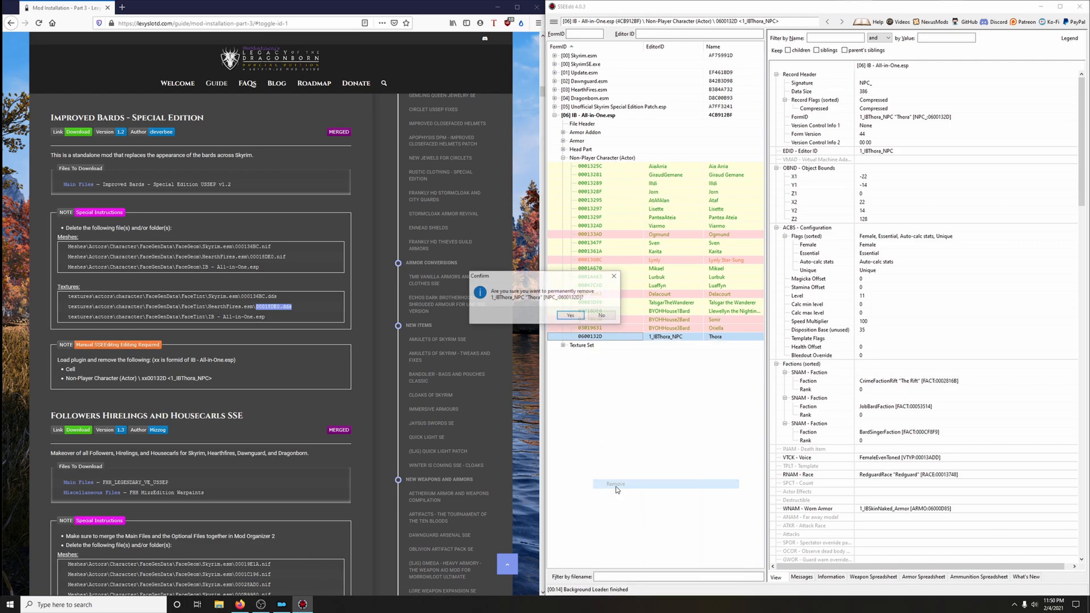
pyautogui.click(570, 315)
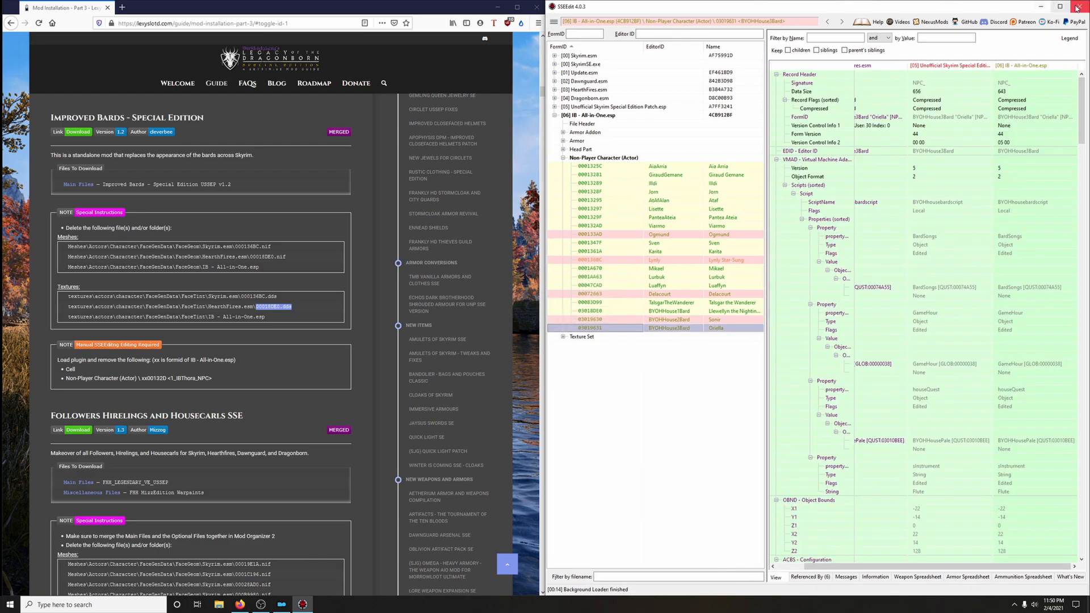
pyautogui.click(1081, 8)
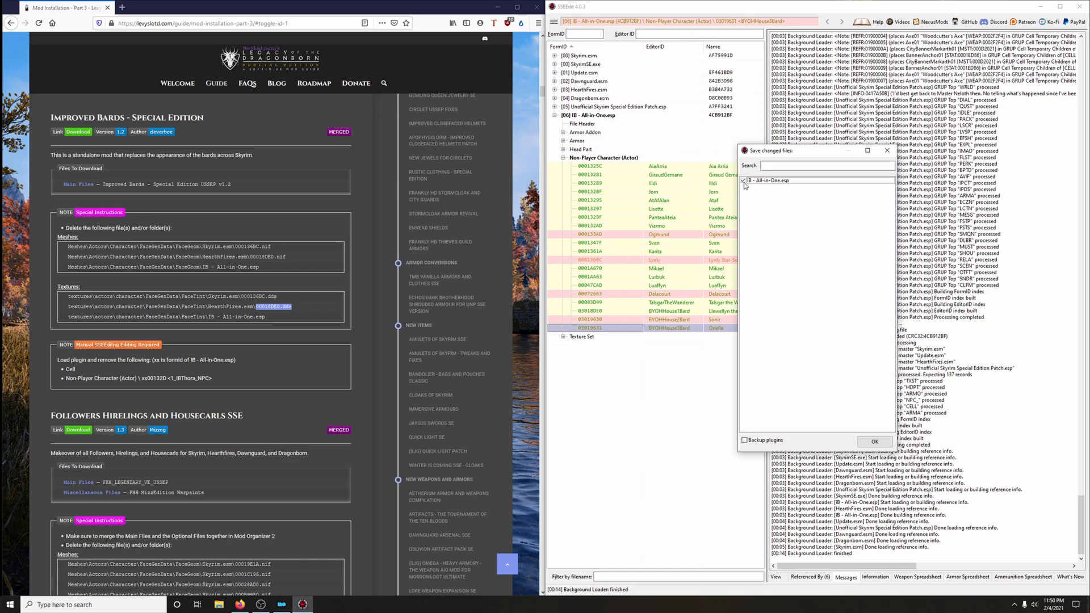
pyautogui.click(878, 435)
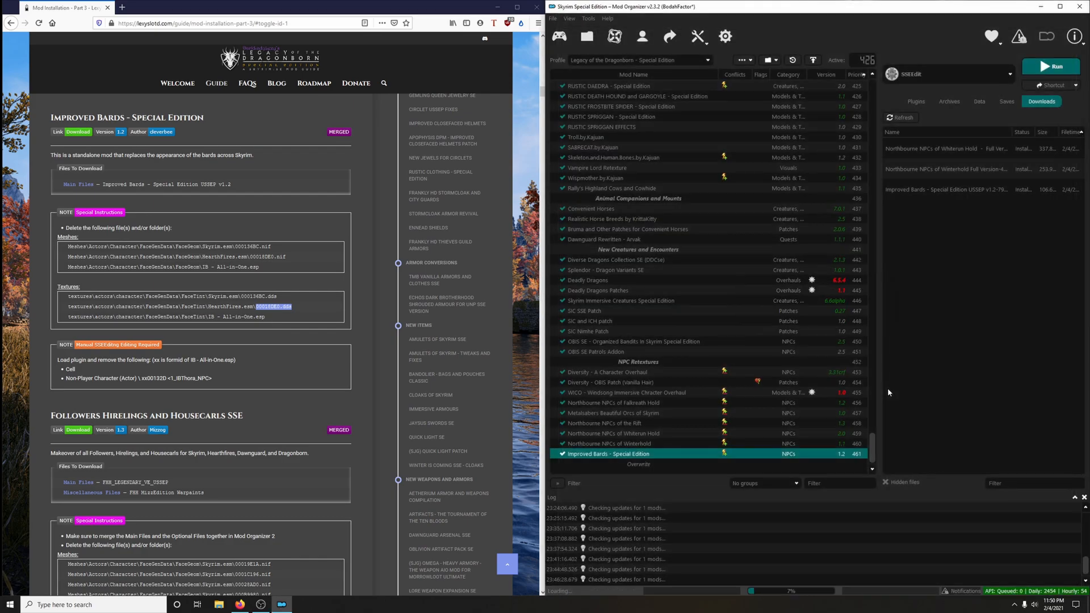
# Open the Followers Hirelings and Housecarls SSE download page from the guide and send FHH_LEGENDARY_VE_USSEP to the mod manager
pyautogui.scroll(-4, 254, 402)
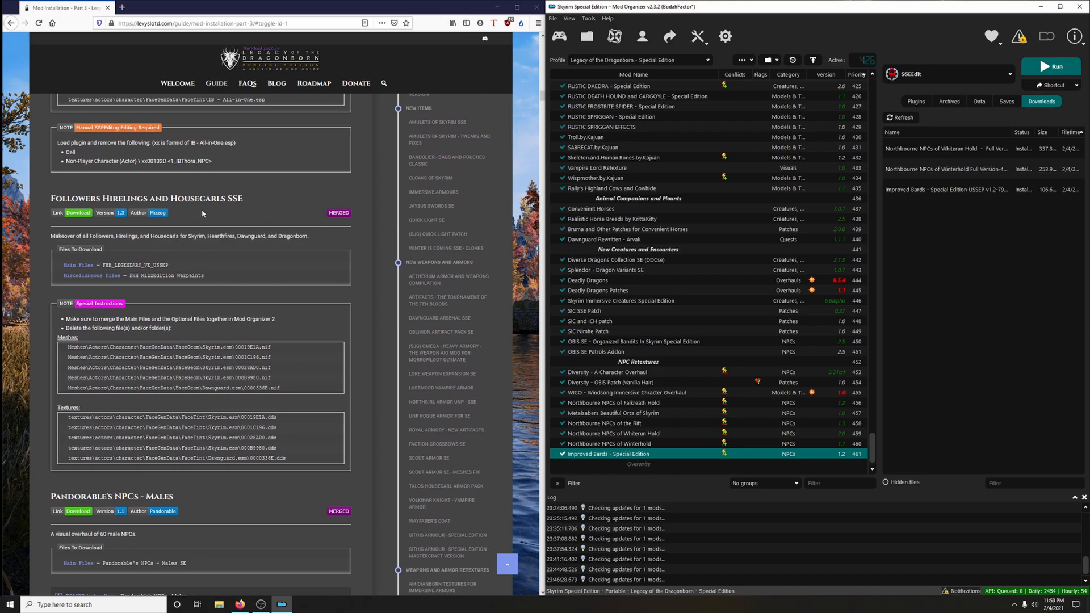
pyautogui.scroll(-1, 170, 239)
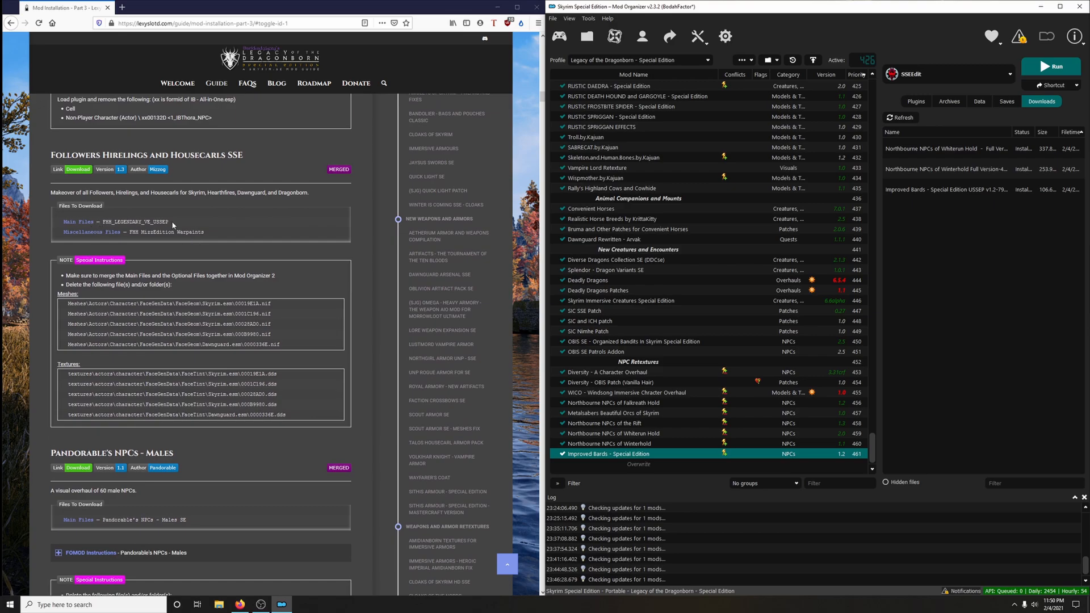
pyautogui.click(79, 171)
pyautogui.click(120, 322)
pyautogui.scroll(-5, 369, 326)
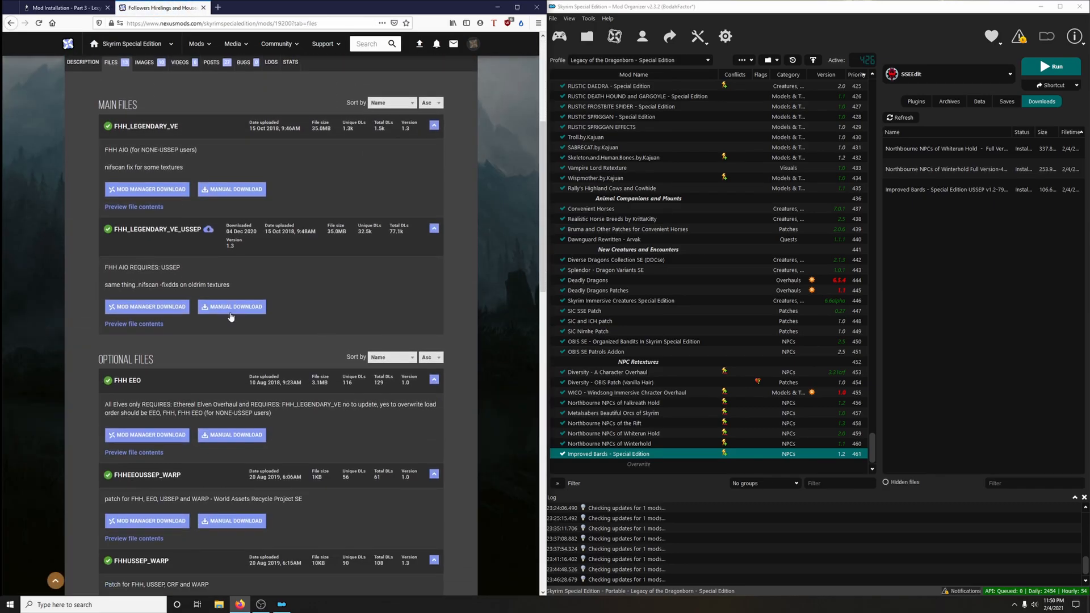
pyautogui.click(80, 11)
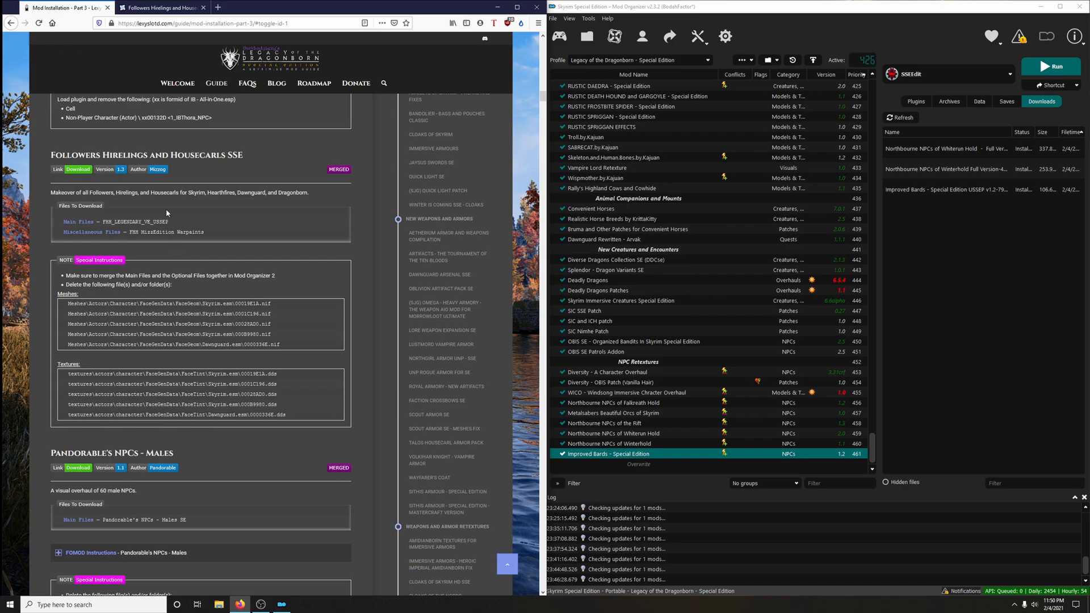
pyautogui.click(170, 8)
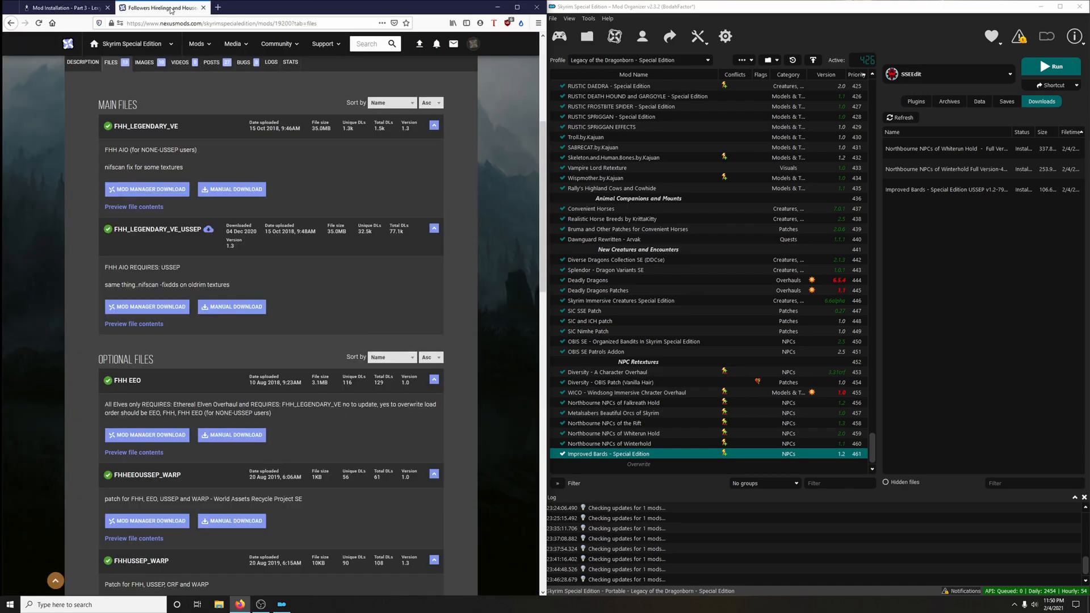
pyautogui.click(172, 316)
# Download the miscellaneous file FHH MizzEdition Warpaints with the mod manager and close the mod page
pyautogui.click(68, 8)
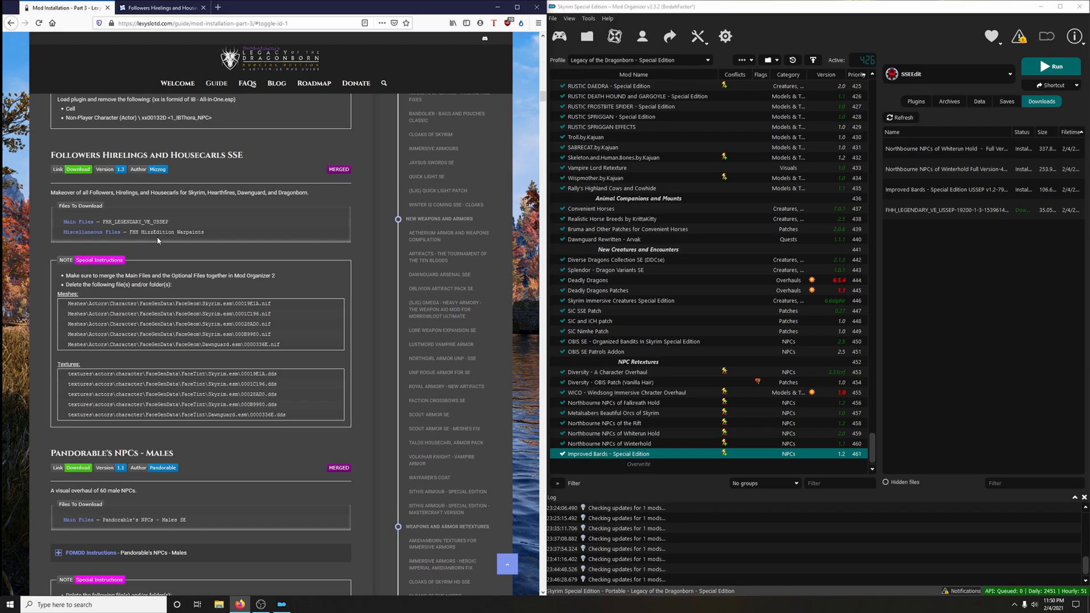
pyautogui.click(143, 9)
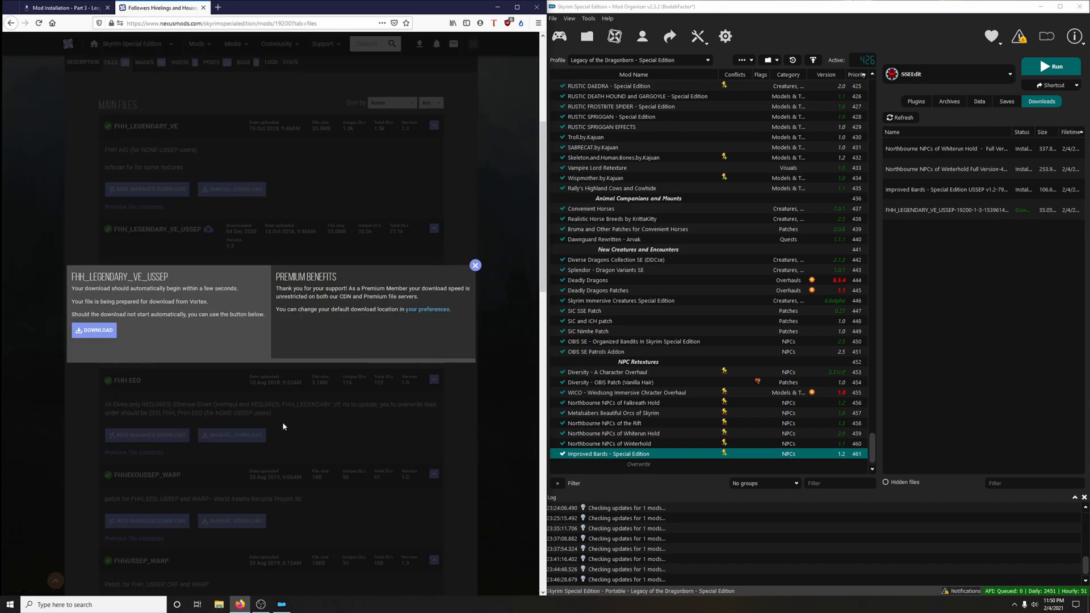
pyautogui.click(476, 266)
pyautogui.scroll(-10, 460, 410)
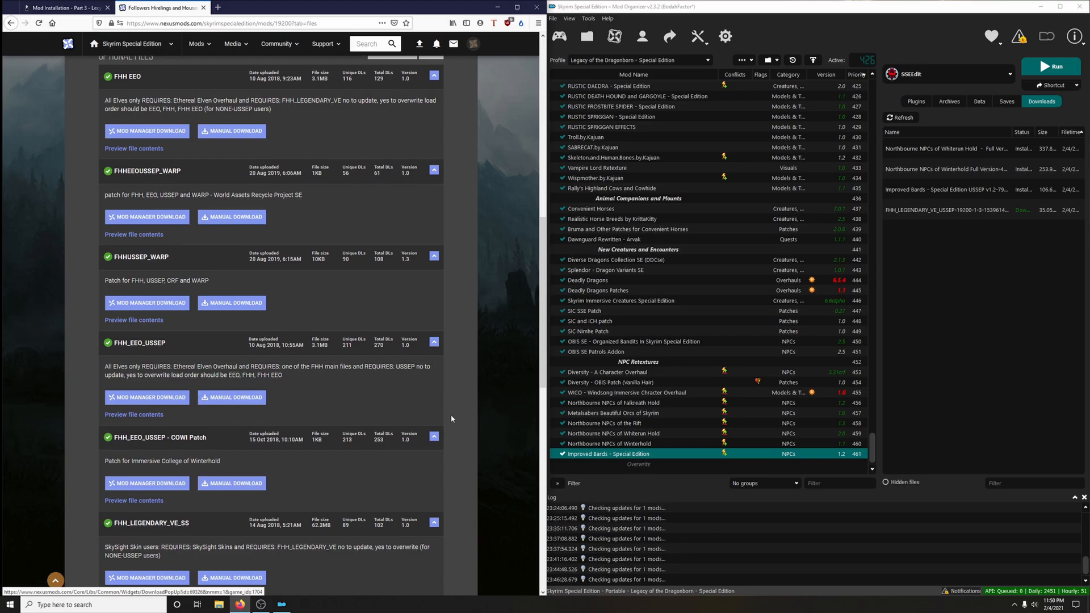
pyautogui.scroll(-5, 434, 429)
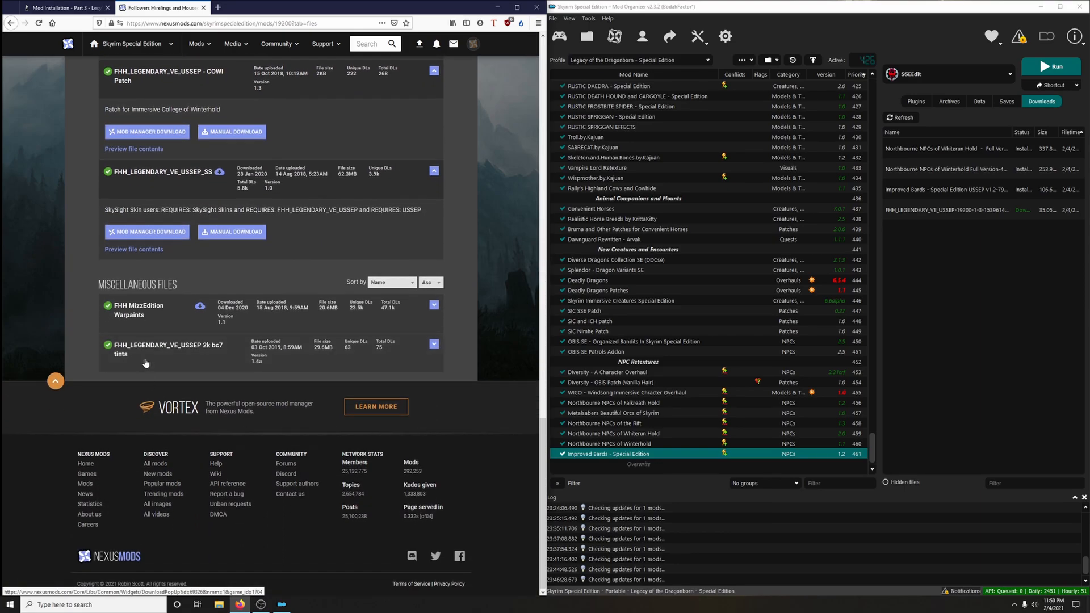
pyautogui.click(149, 311)
pyautogui.click(146, 375)
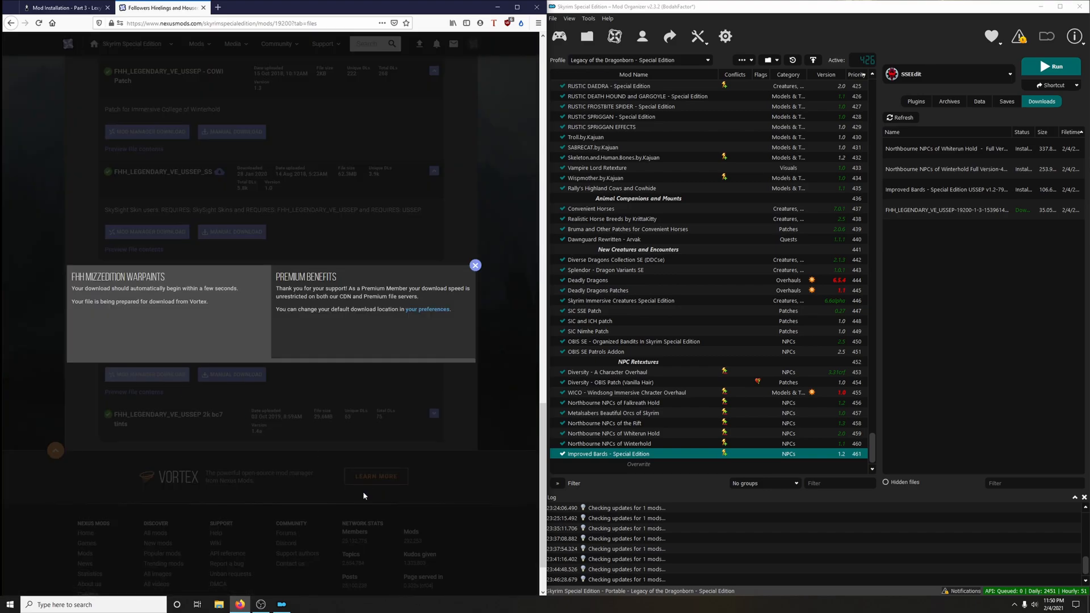
pyautogui.click(203, 7)
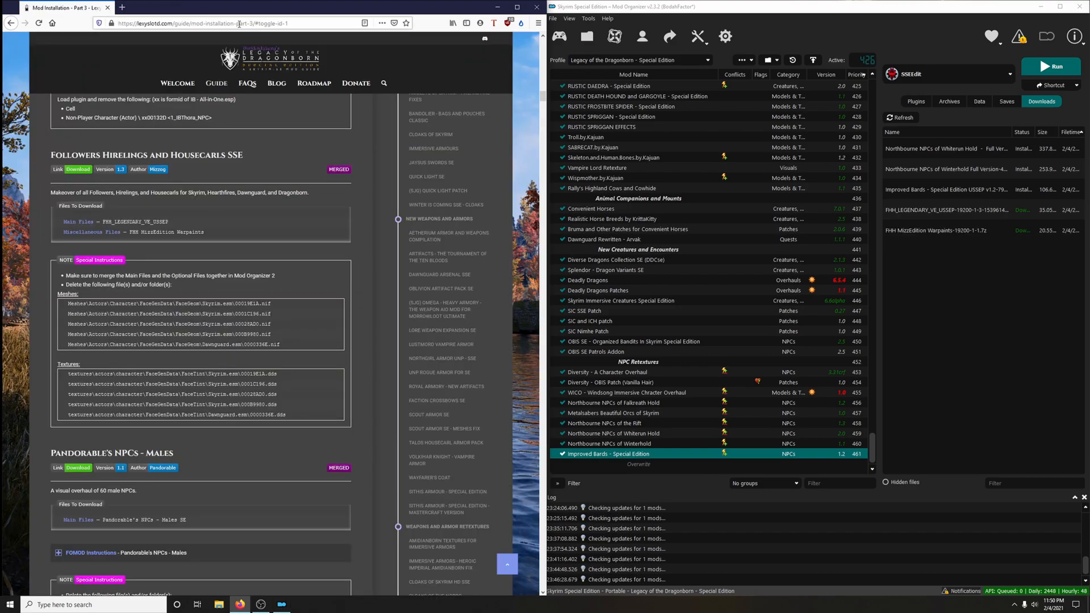
# Install the two FHH downloads as separate mods named Followers Hirelings and Housecarls SSE and FHH MizzEdition Warpaints
pyautogui.doubleClick(931, 217)
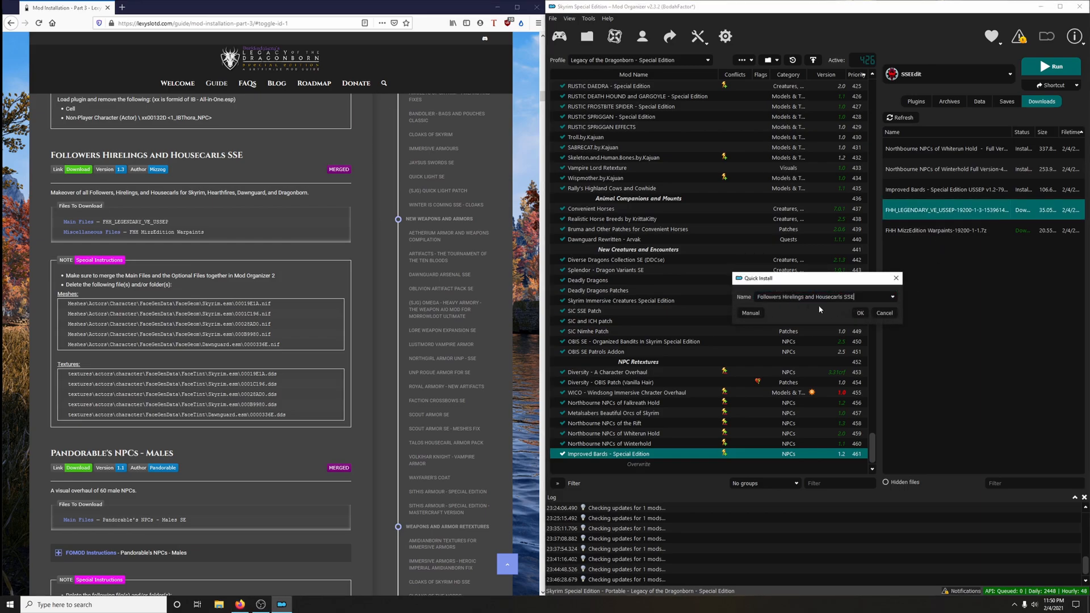
pyautogui.click(859, 314)
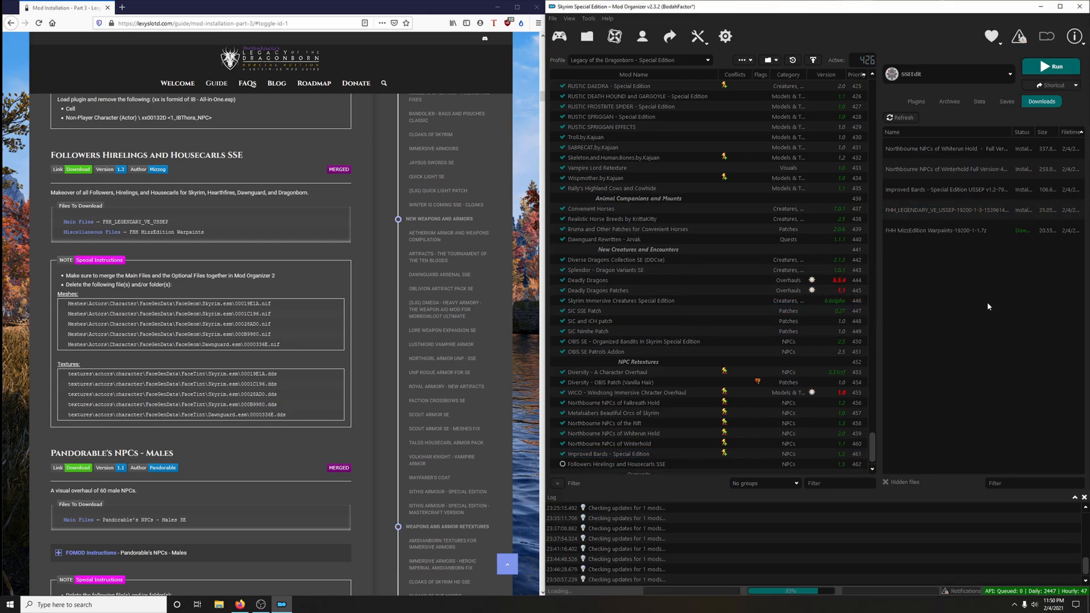
pyautogui.doubleClick(931, 229)
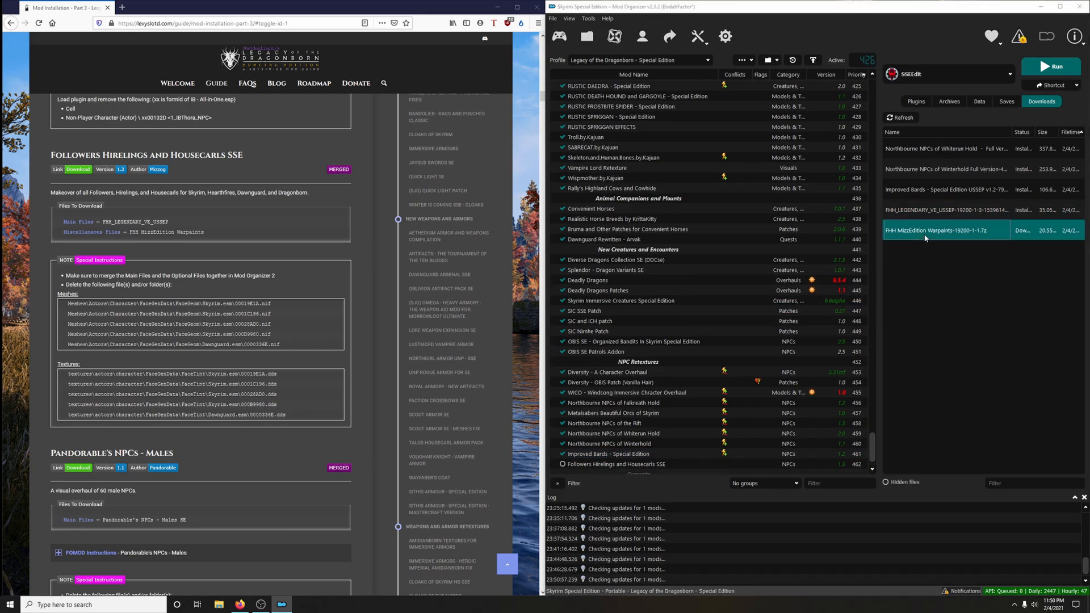
pyautogui.click(893, 297)
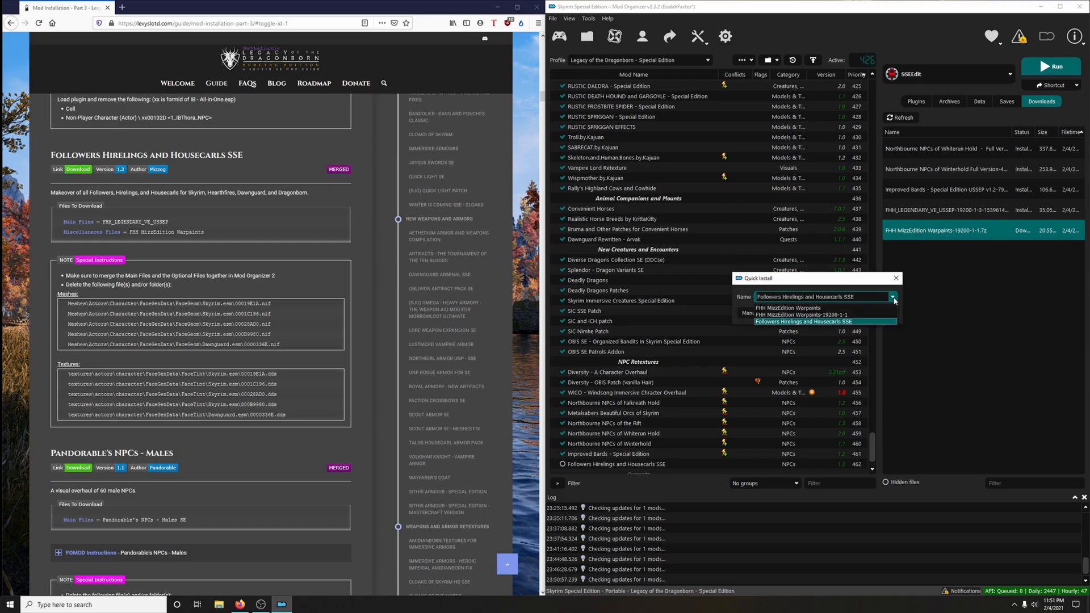
pyautogui.click(798, 308)
pyautogui.click(857, 318)
# Enable the Followers Hirelings and Housecarls SSE and FHH MizzEdition Warpaints mods in the mod list
pyautogui.scroll(-1, 734, 373)
pyautogui.click(562, 445)
pyautogui.click(563, 455)
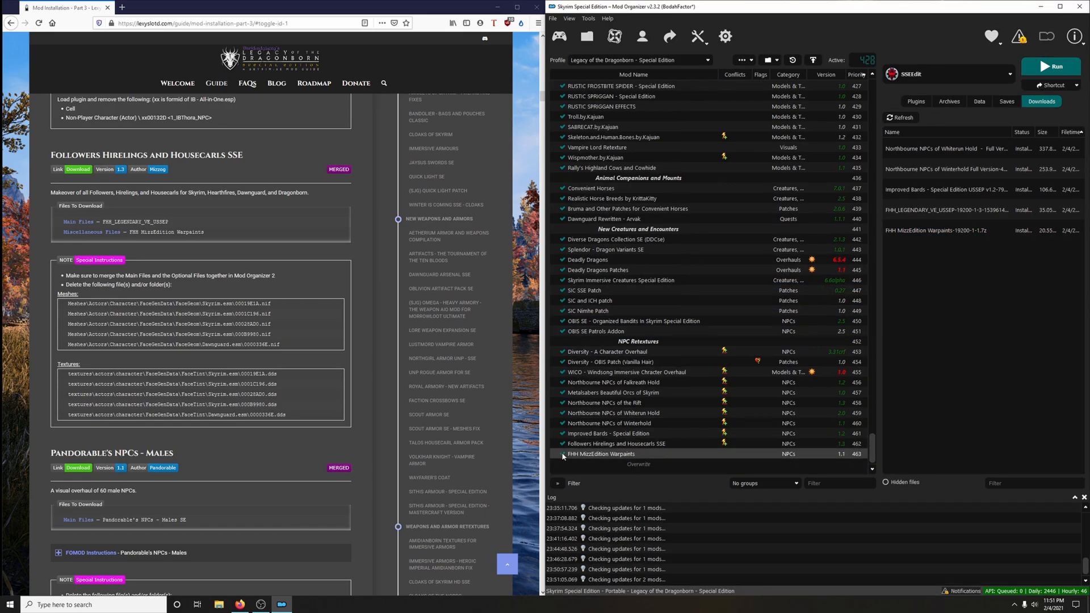
pyautogui.scroll(-4, 307, 284)
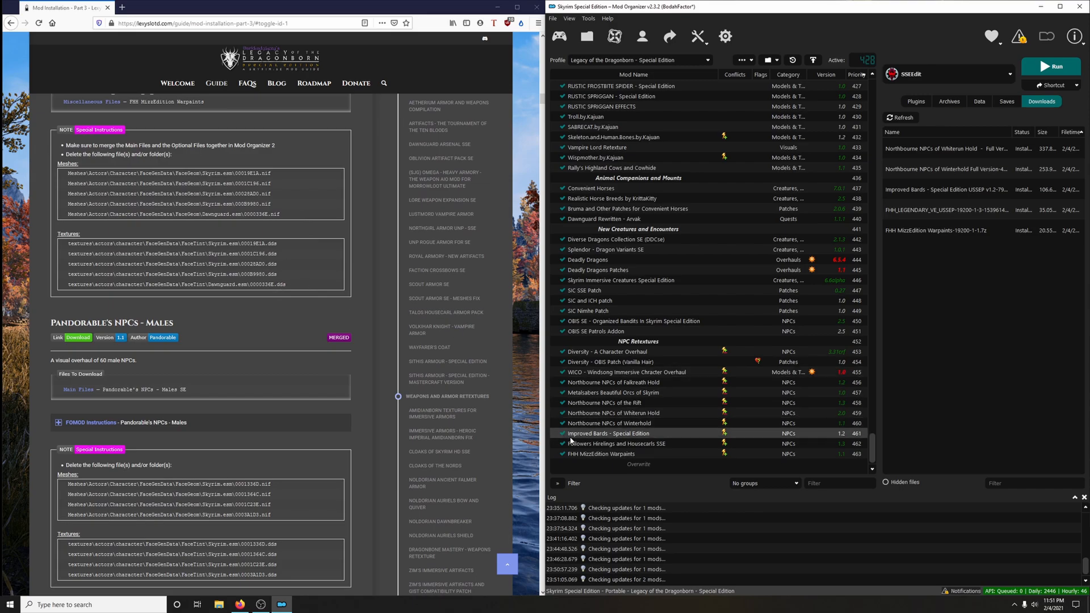
pyautogui.rightClick(588, 455)
pyautogui.click(623, 438)
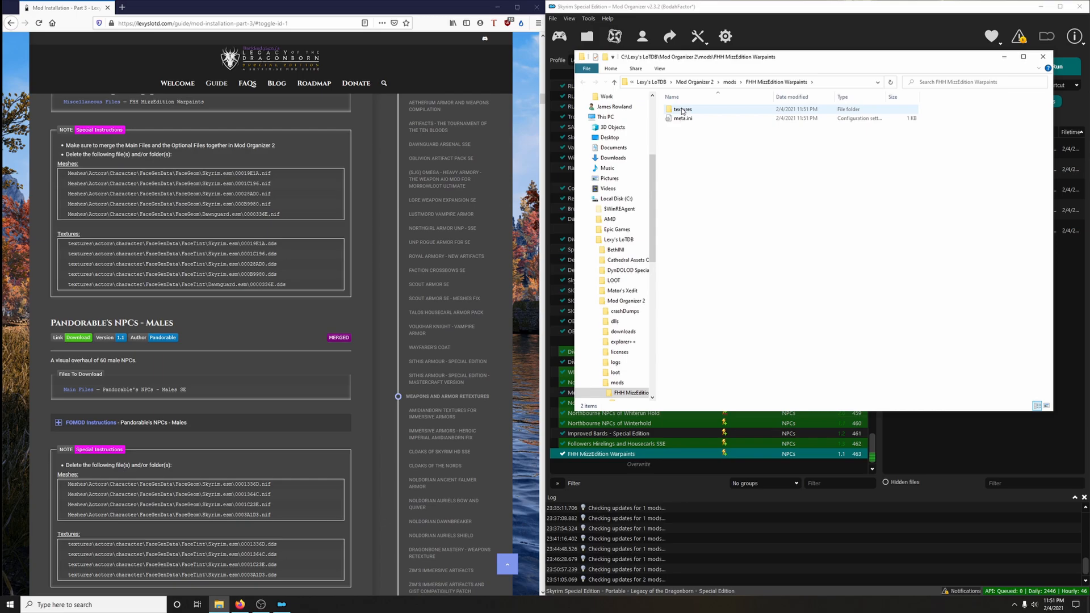
pyautogui.click(1043, 57)
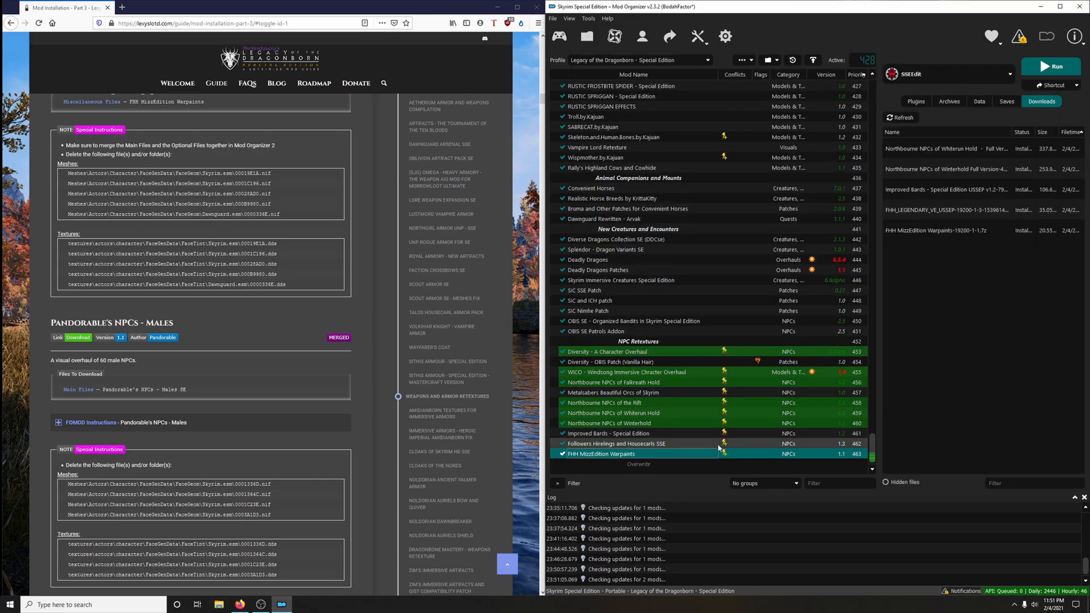
# Open the meshes\actors\character\FaceGenData\FaceGeom\Skyrim.esm folder of the Followers Hirelings and Housecarls SSE mod
pyautogui.click(618, 445)
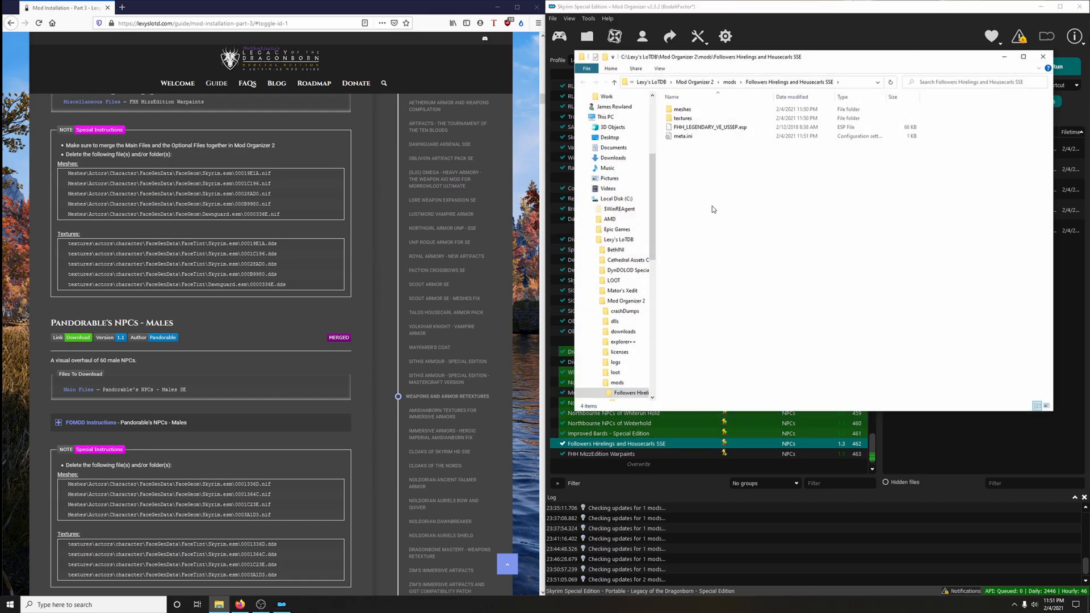
pyautogui.doubleClick(693, 110)
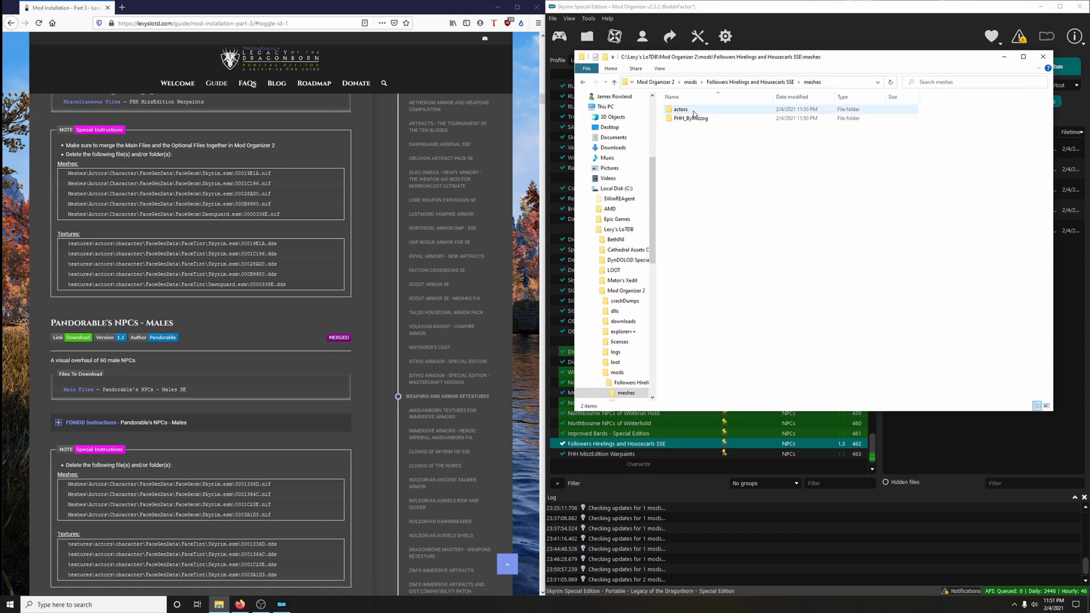
pyautogui.doubleClick(693, 110)
pyautogui.doubleClick(693, 110)
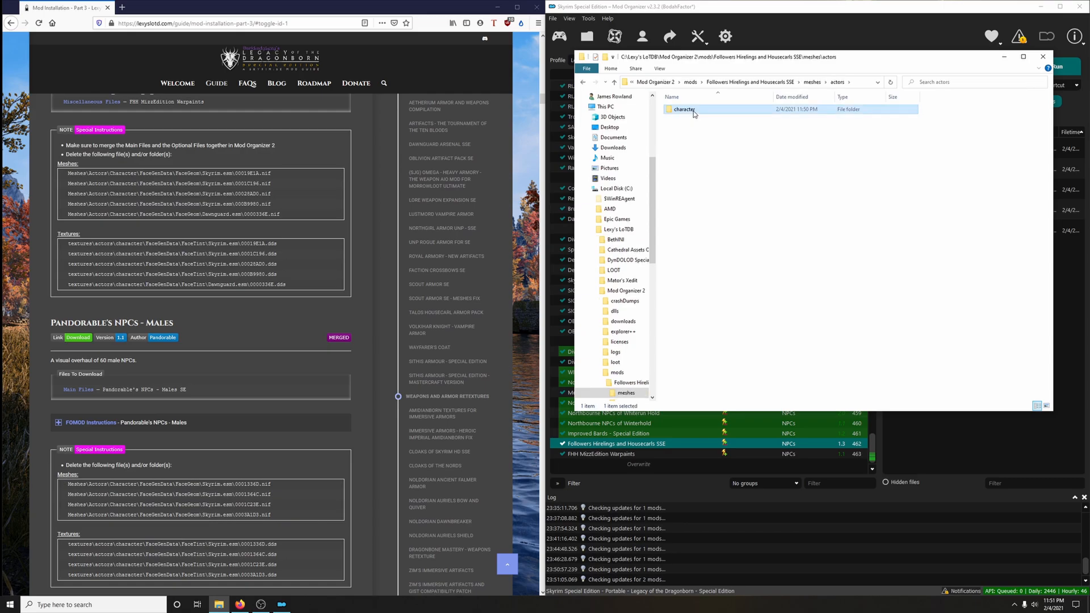
pyautogui.doubleClick(693, 110)
pyautogui.doubleClick(693, 110)
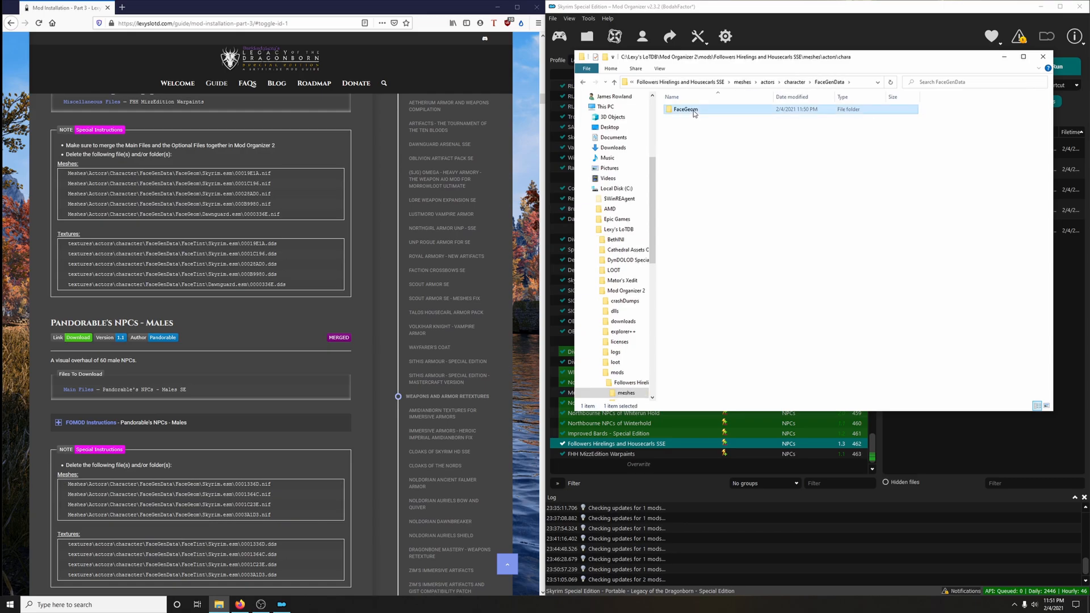
pyautogui.doubleClick(687, 136)
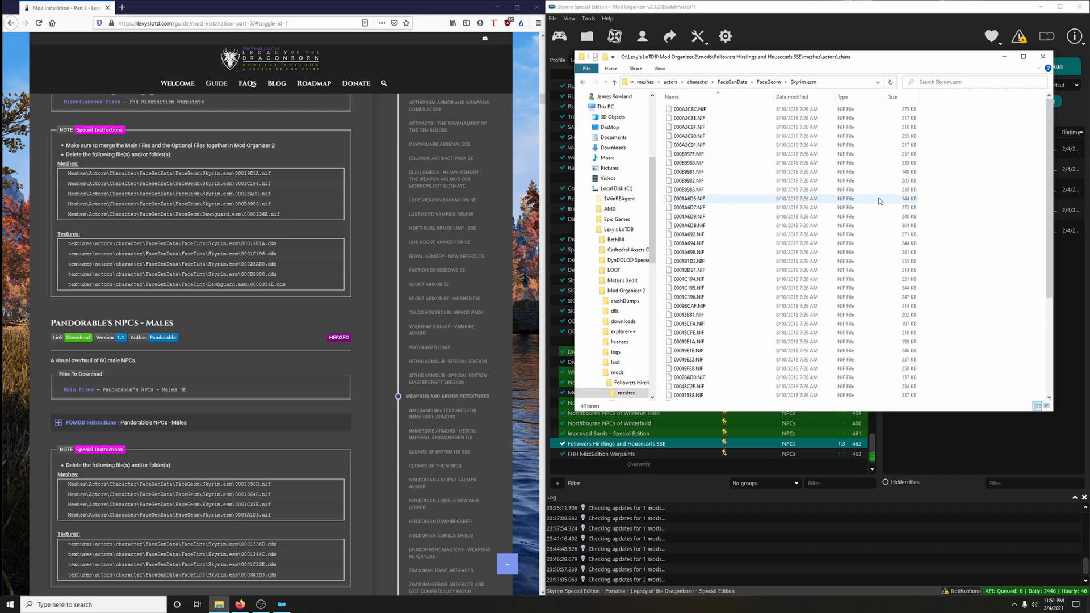
# Find 00019E1A.nif from the guide's meshes list in the Skyrim.esm FaceGeom folder and delete it
pyautogui.moveTo(235, 173); pyautogui.dragTo(273, 177)
pyautogui.hotkey('ctrl', 'c')
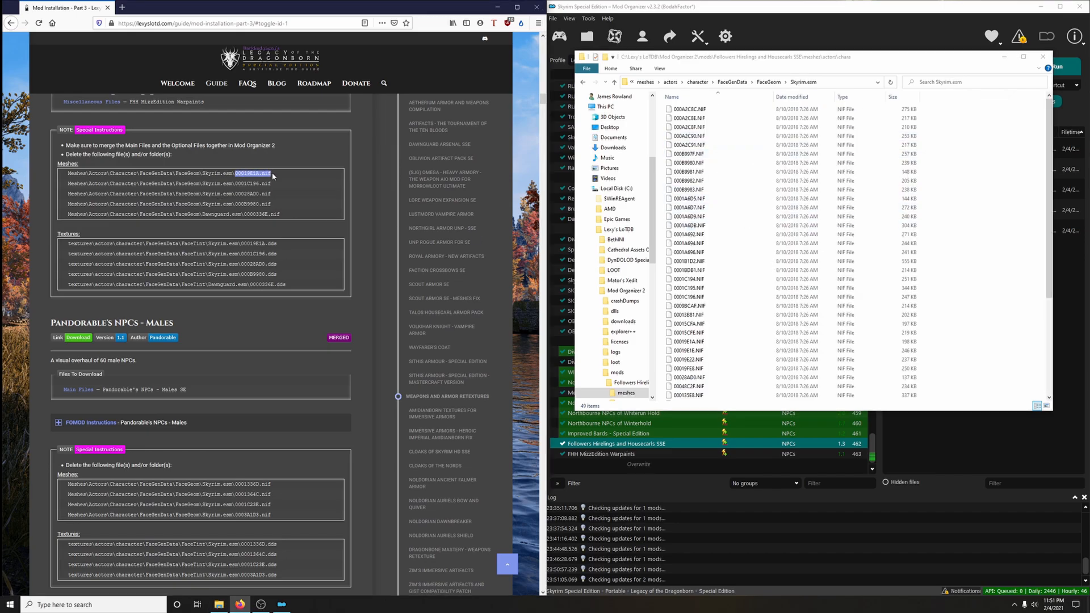
pyautogui.click(959, 83)
pyautogui.hotkey('ctrl', 'v')
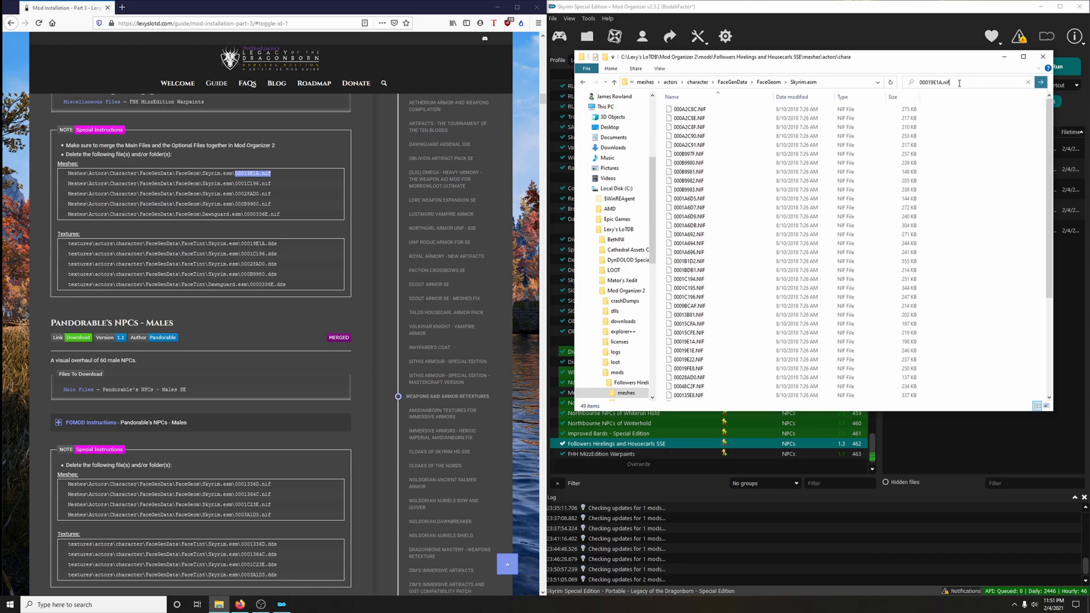
pyautogui.click(714, 102)
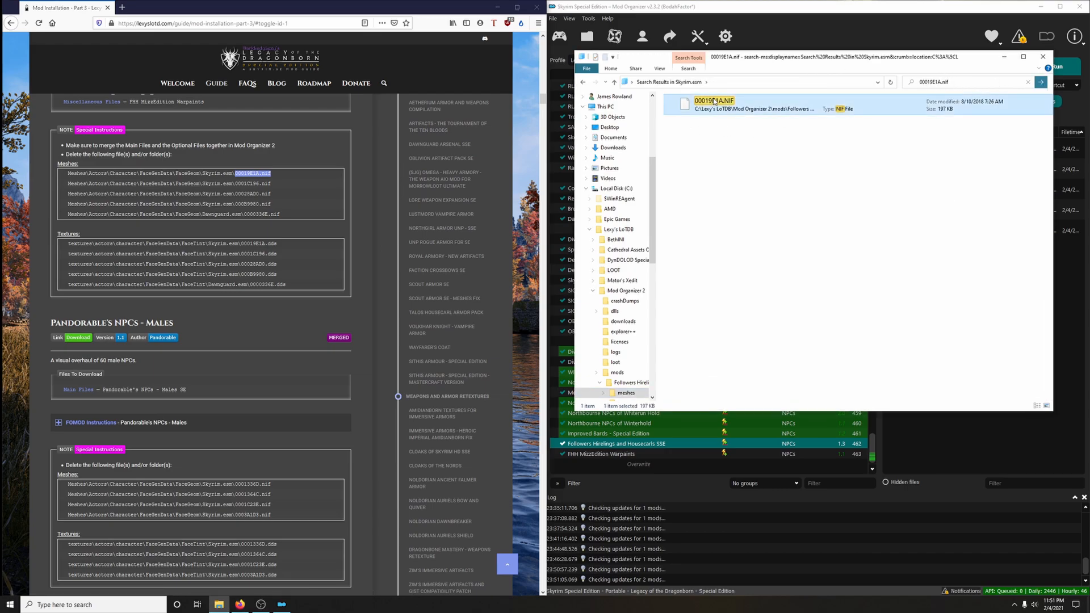
pyautogui.hotkey('ctrl', 'c')
# Find and delete 0001C196.nif, 00028AD0.nif and 000B9980.nif in the Skyrim.esm FaceGeom folder
pyautogui.click(940, 82)
pyautogui.moveTo(235, 183); pyautogui.dragTo(281, 215)
pyautogui.hotkey('ctrl', 'v')
pyautogui.click(714, 103)
pyautogui.click(940, 83)
pyautogui.hotkey('ctrl', 'v')
pyautogui.click(812, 105)
pyautogui.hotkey('ctrl', 'c')
pyautogui.click(940, 82)
pyautogui.hotkey('ctrl', 'v')
pyautogui.click(811, 105)
pyautogui.hotkey('ctrl', 'c')
# Find and delete 0000336E.nif in the Dawnguard.esm FaceGeom folder, and close the folder window
pyautogui.click(940, 82)
pyautogui.hotkey('ctrl', 'v')
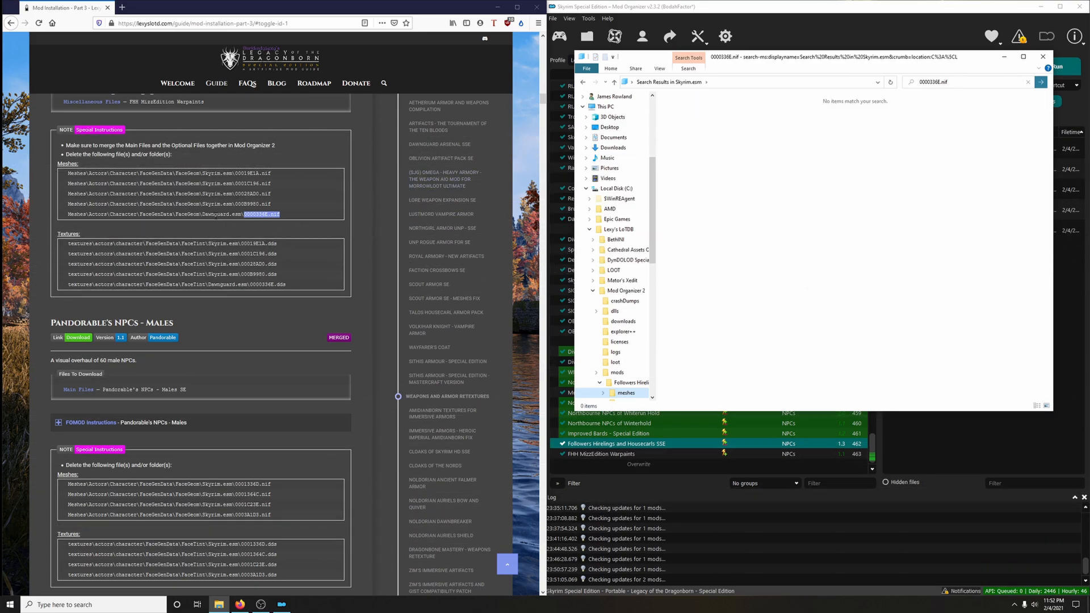
pyautogui.click(583, 82)
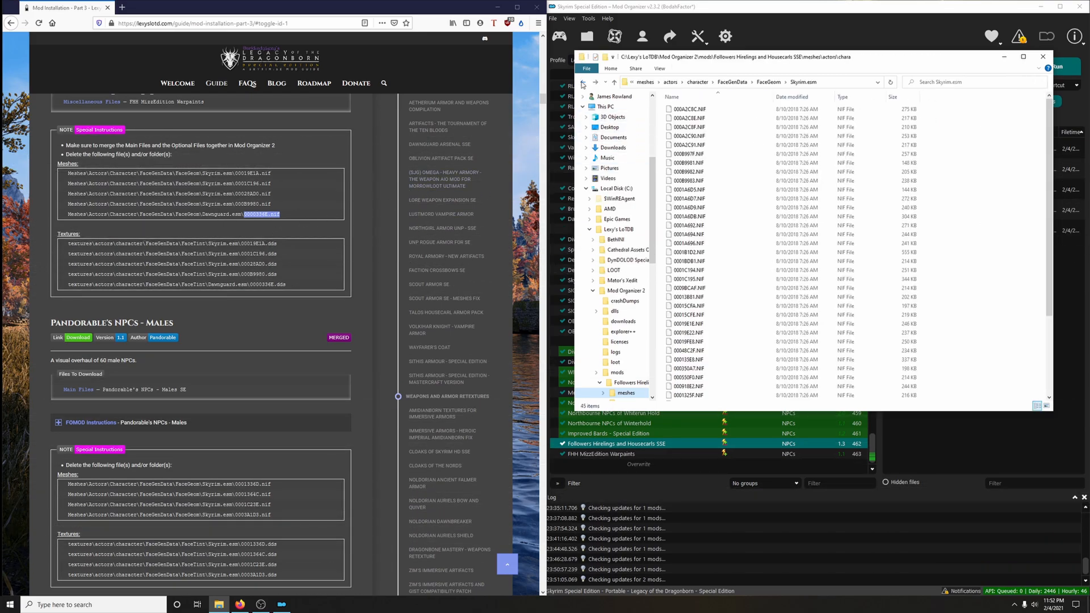
pyautogui.click(767, 82)
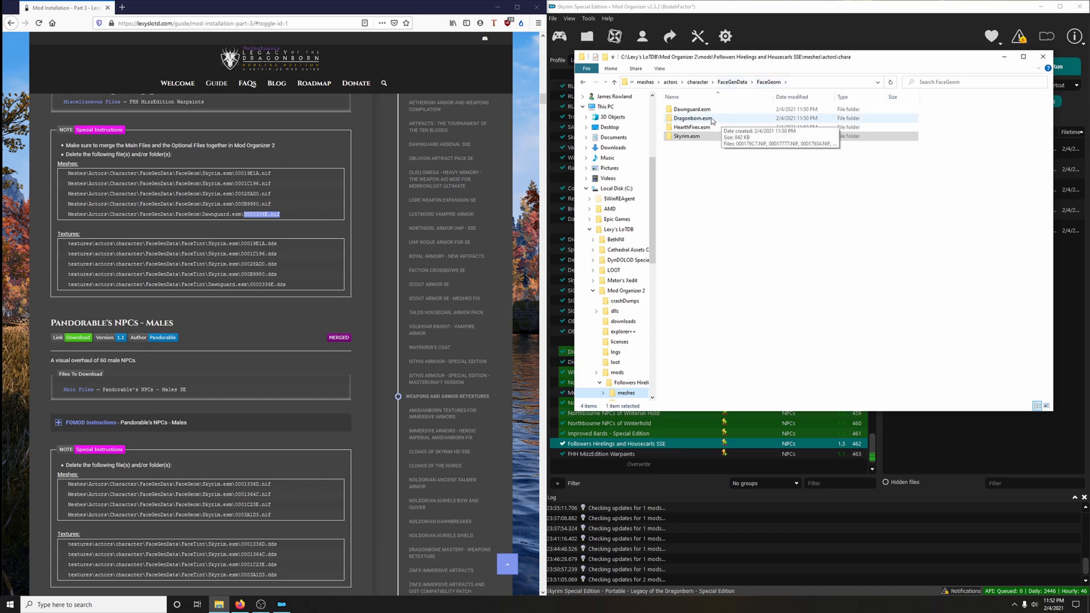
pyautogui.doubleClick(692, 109)
pyautogui.click(949, 84)
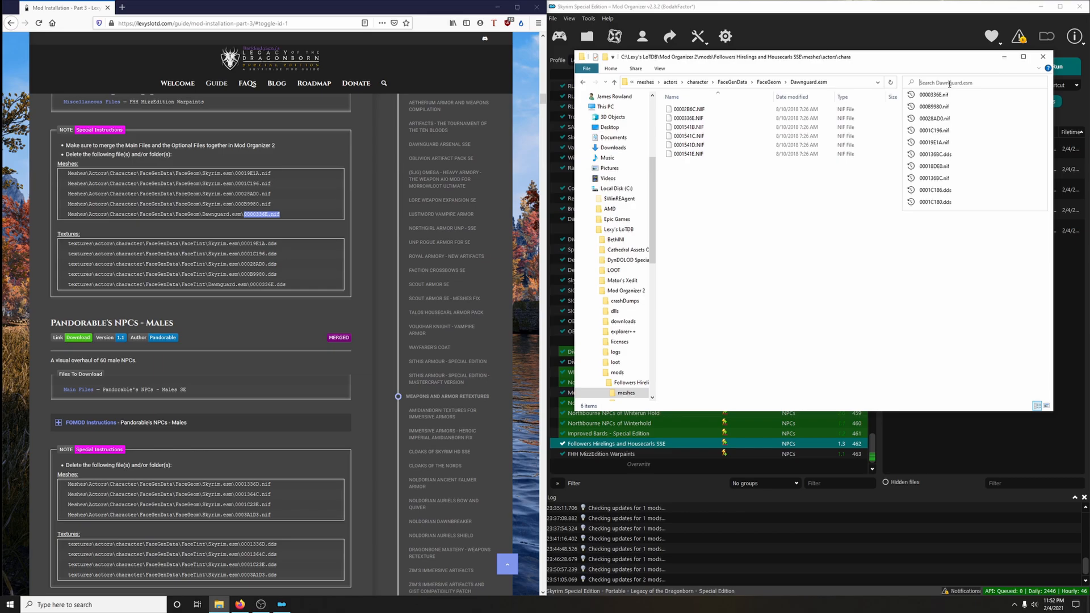
pyautogui.click(947, 94)
pyautogui.click(952, 95)
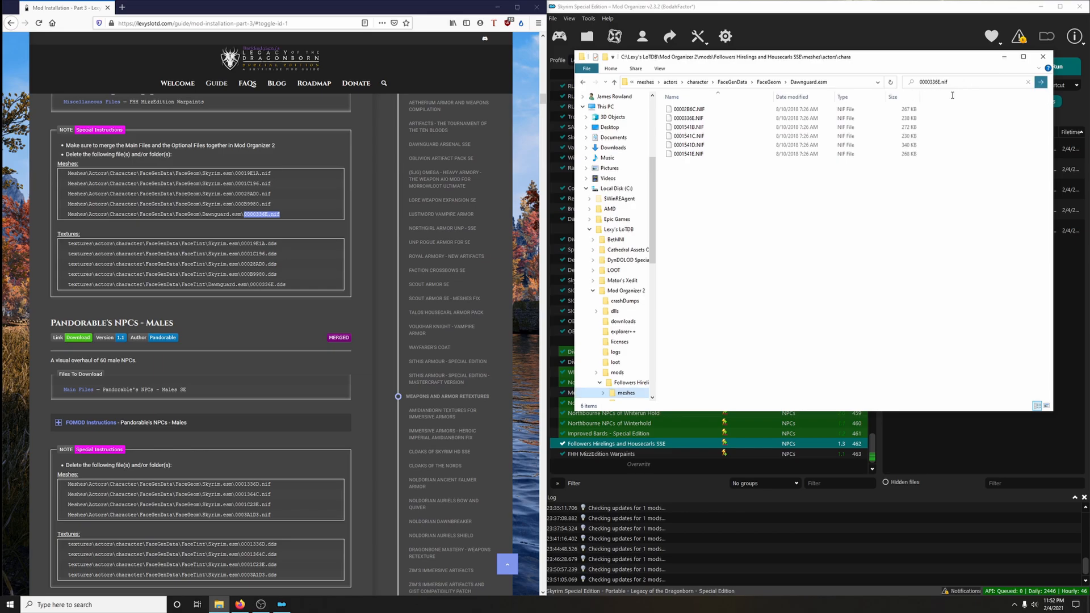
pyautogui.click(713, 112)
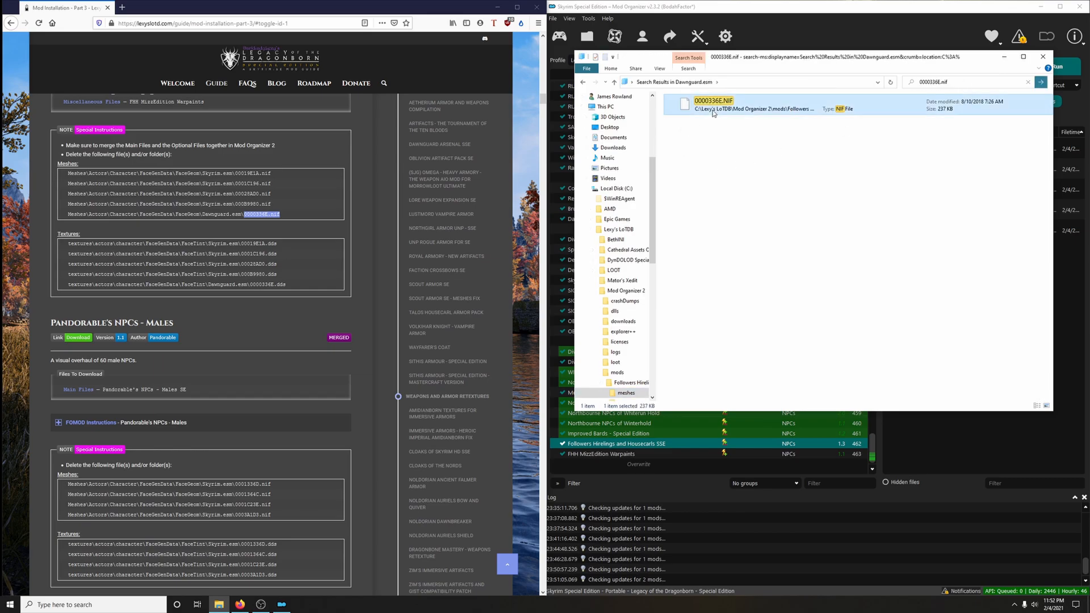
pyautogui.click(1043, 57)
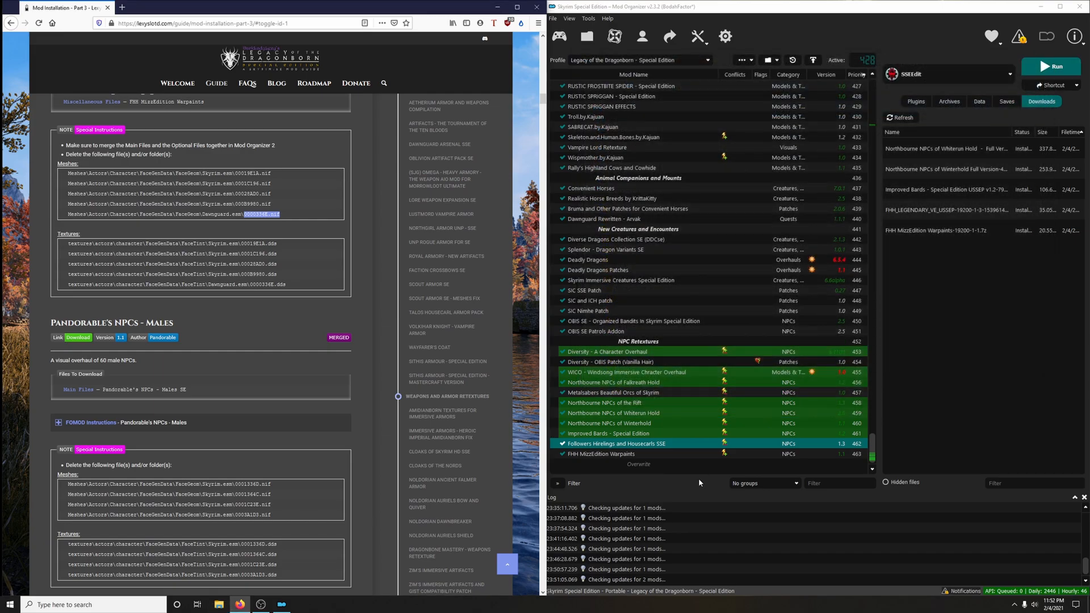
# Open the textures\actors\character\FaceGenData\FaceTint folder of the Followers Hirelings and Housecarls SSE mod
pyautogui.rightClick(593, 446)
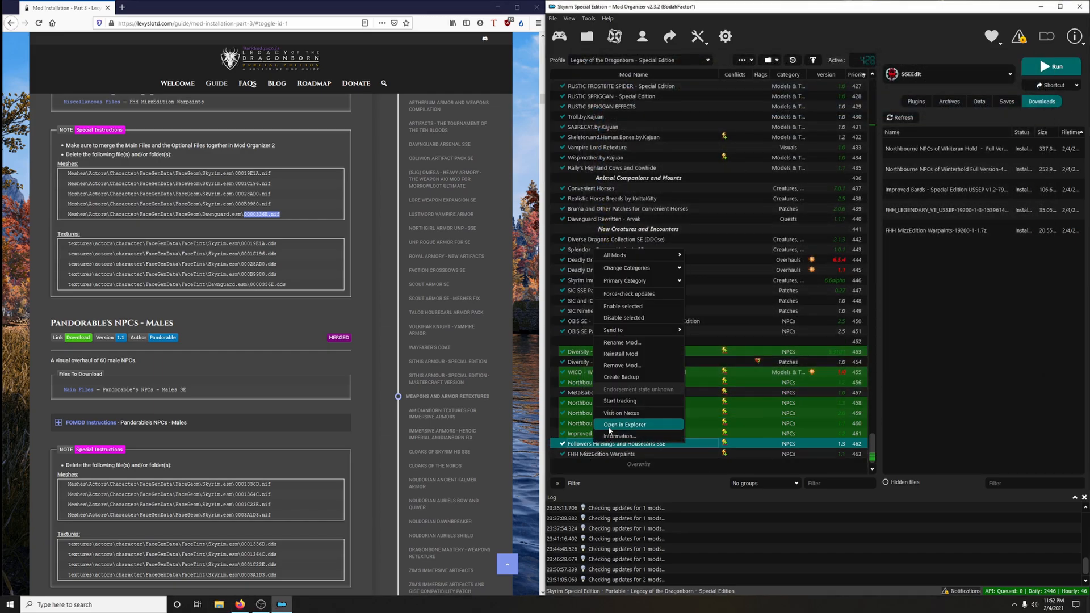
pyautogui.click(618, 427)
pyautogui.doubleClick(696, 117)
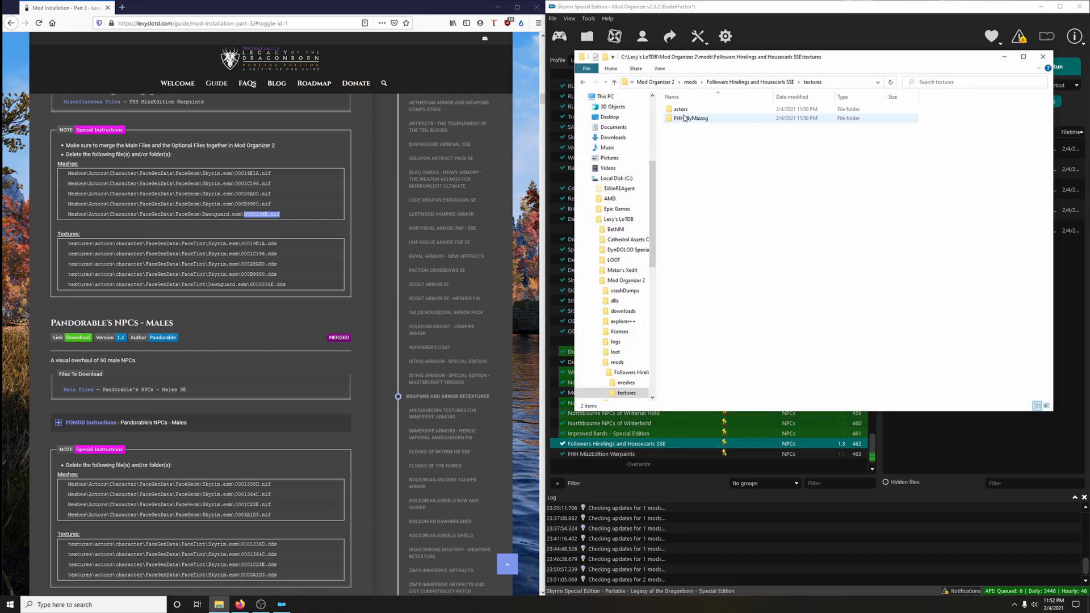
pyautogui.doubleClick(685, 110)
pyautogui.doubleClick(695, 113)
pyautogui.doubleClick(695, 113)
pyautogui.click(695, 113)
pyautogui.doubleClick(694, 113)
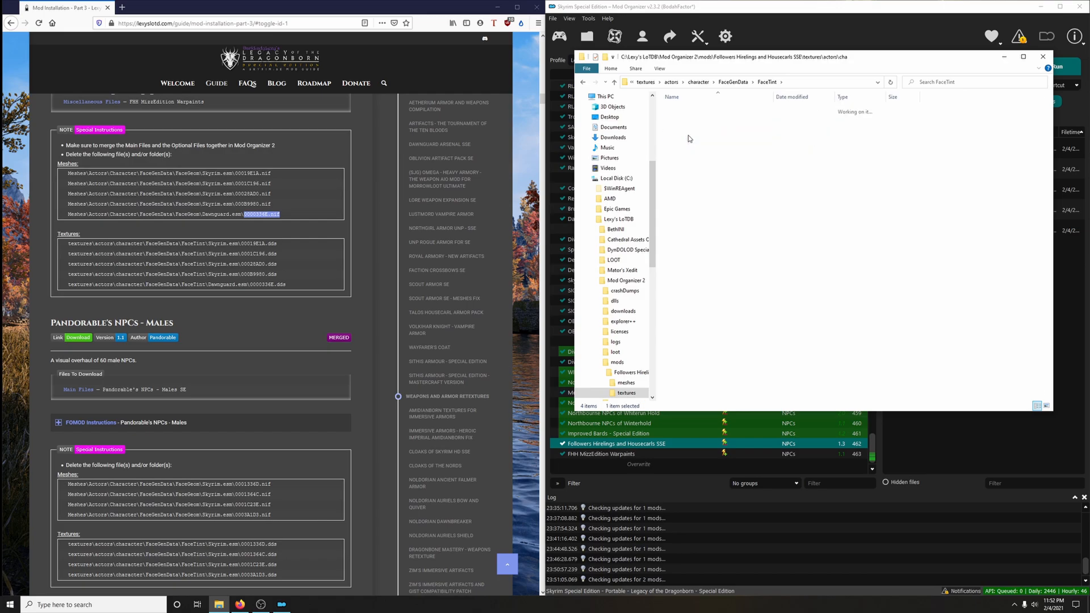
# Find and delete 00019E1A.dds, 0001C196.dds, 00028AD0.dds and 000B9980.dds in the Skyrim.esm FaceTint folder
pyautogui.doubleClick(689, 137)
pyautogui.moveTo(241, 245); pyautogui.dragTo(285, 246)
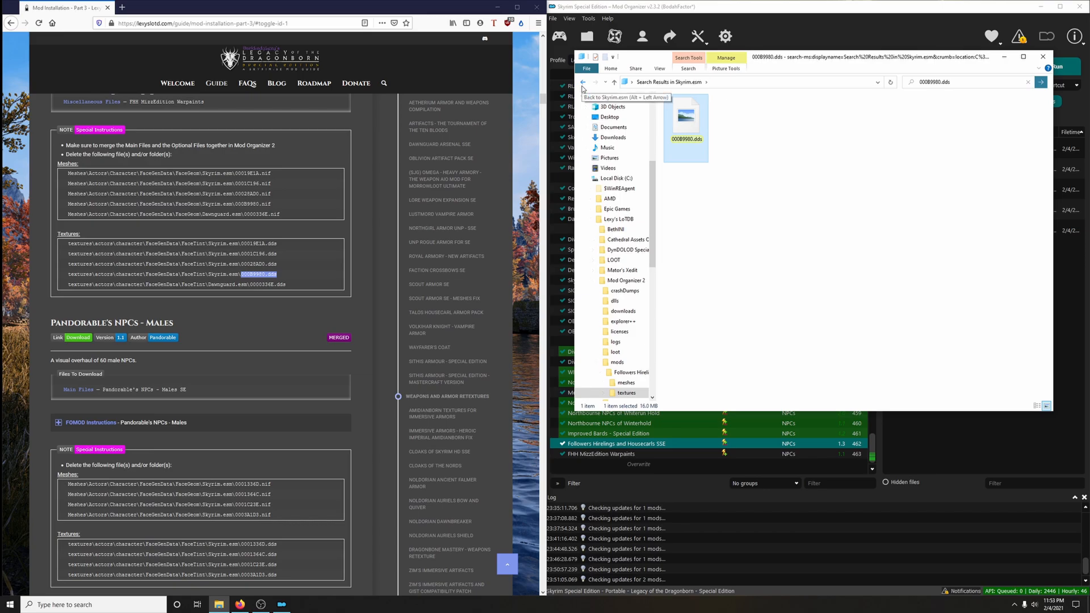
pyautogui.click(583, 83)
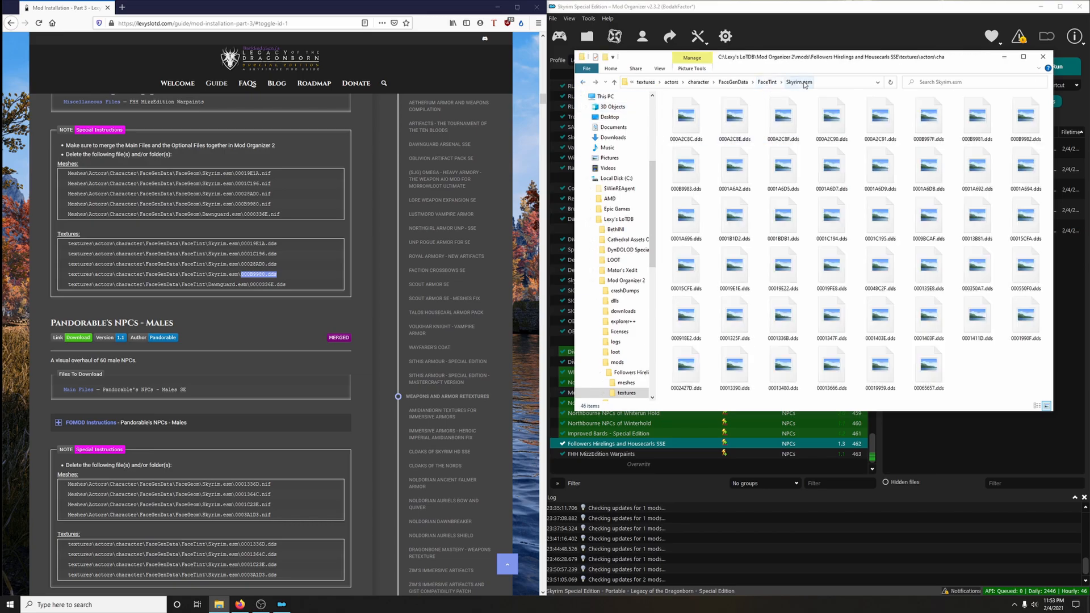
# Find and delete 0000336E.dds in the Dawnguard.esm FaceTint folder, and close the folder window
pyautogui.click(767, 82)
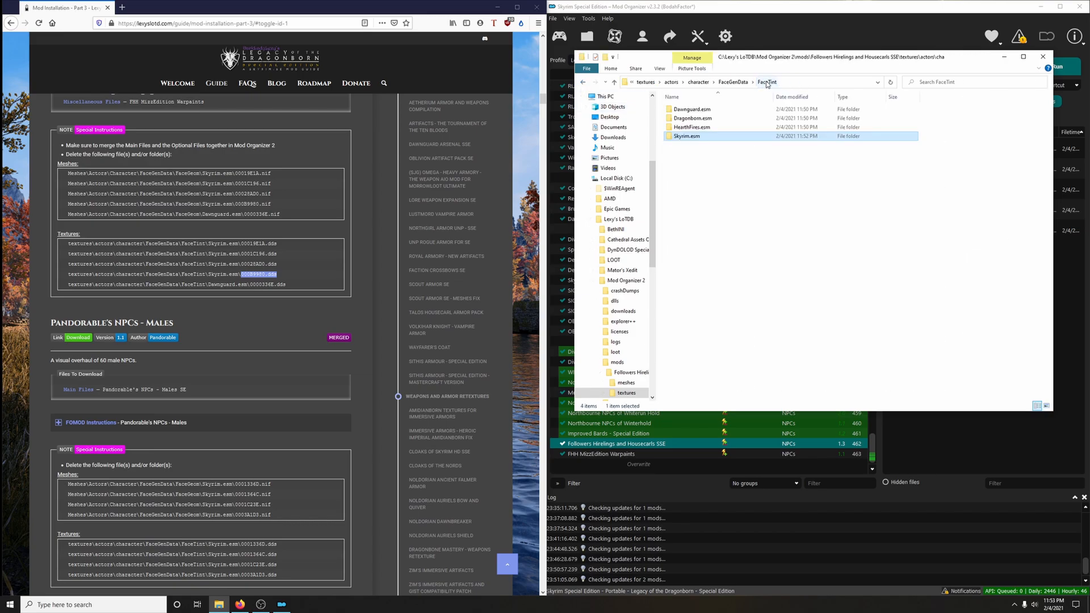
pyautogui.doubleClick(692, 109)
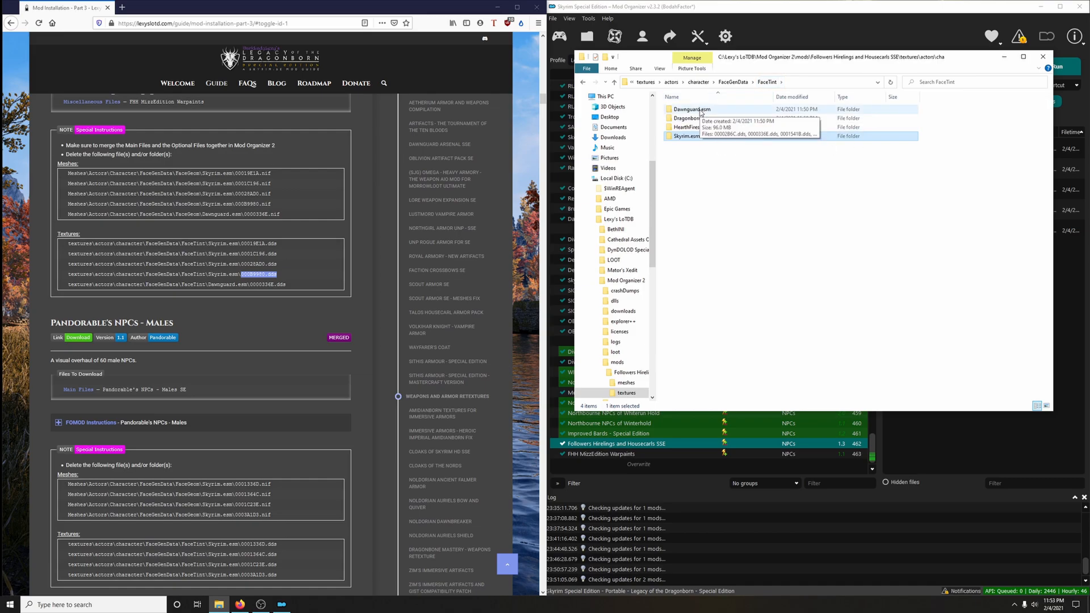
pyautogui.moveTo(250, 284); pyautogui.dragTo(318, 289)
pyautogui.click(941, 82)
pyautogui.hotkey('ctrl', 'v')
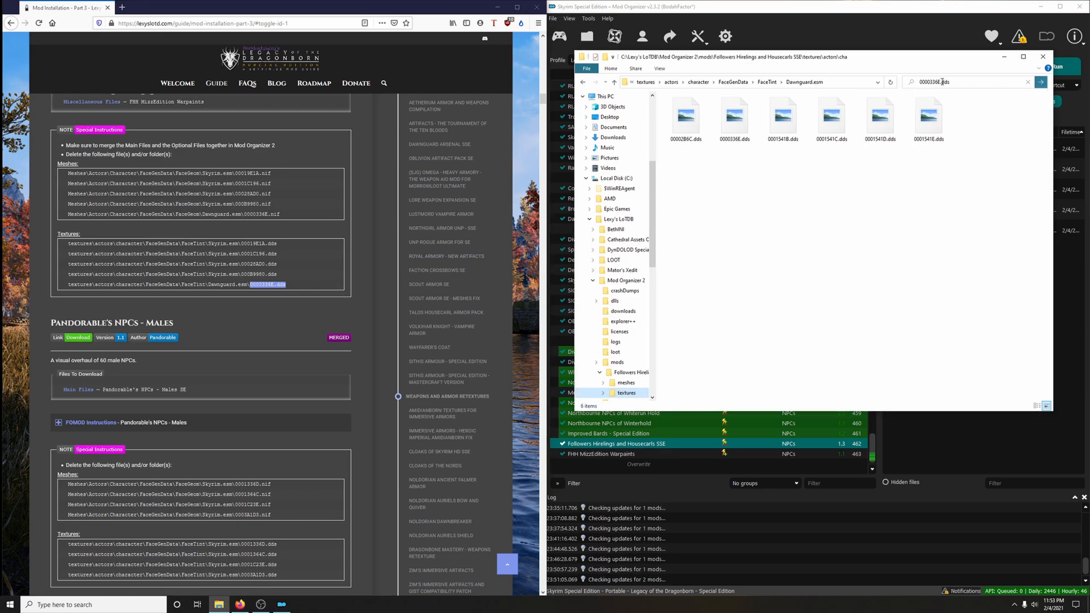
pyautogui.click(682, 126)
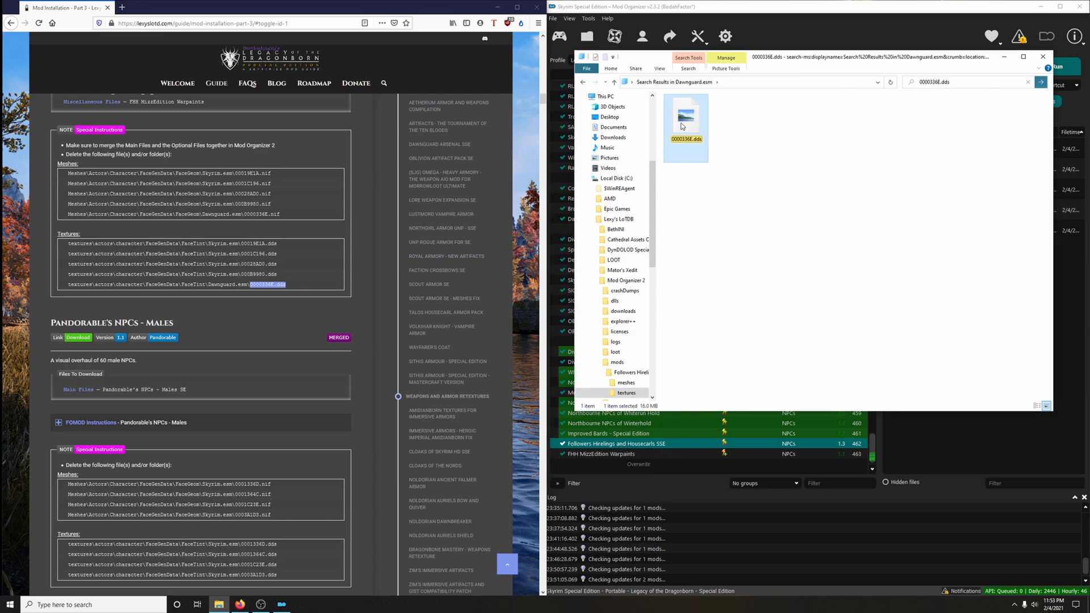
pyautogui.click(1043, 56)
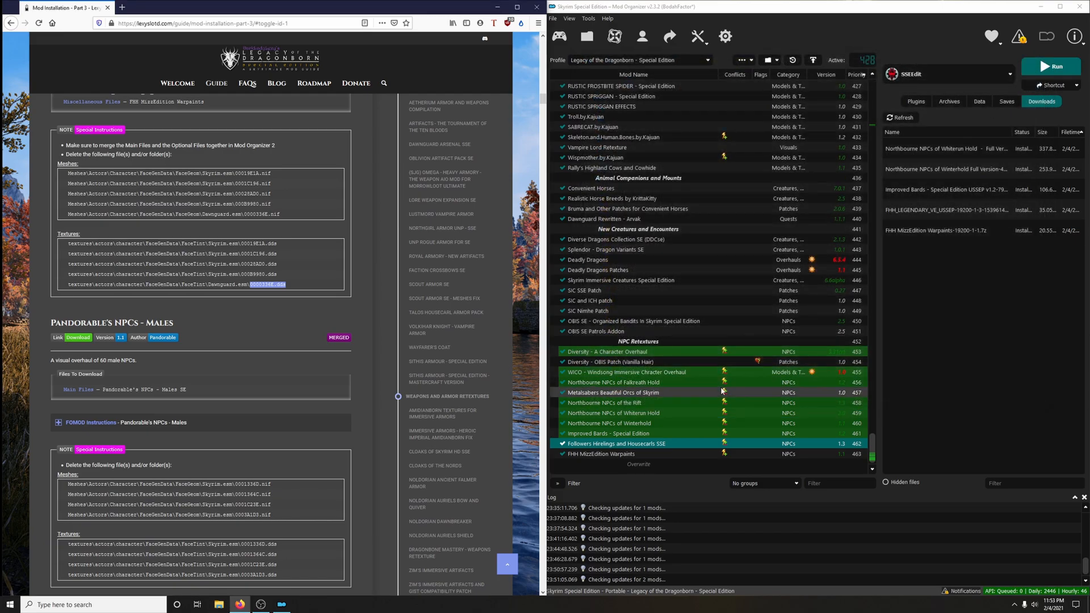
# Download the main file Pandorable's NPCs - Males SE with the mod manager from the guide's link and close the mod page
pyautogui.scroll(-4, 295, 409)
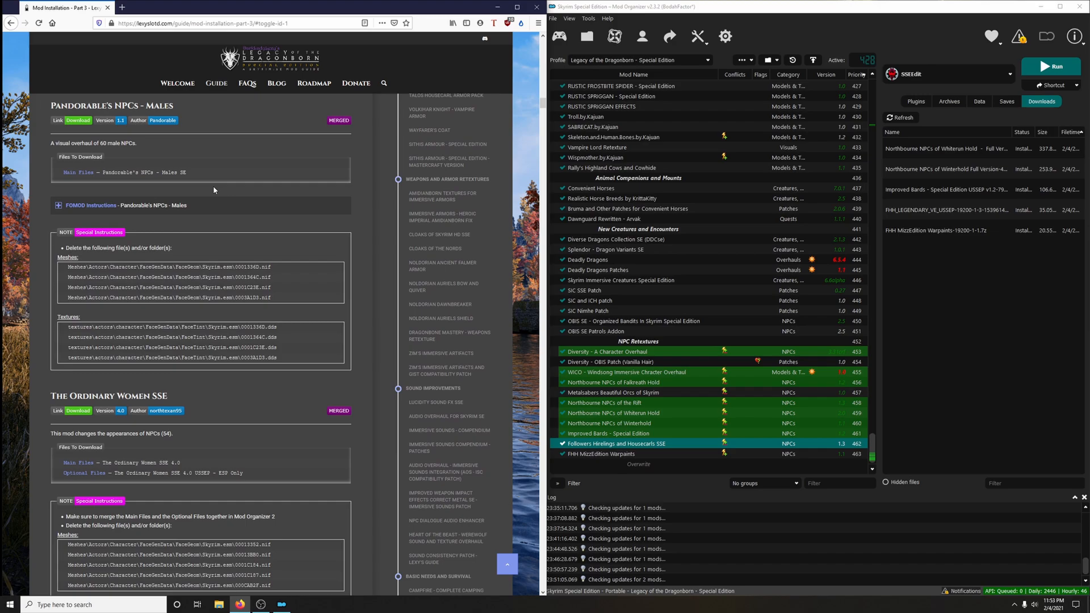
pyautogui.click(77, 121)
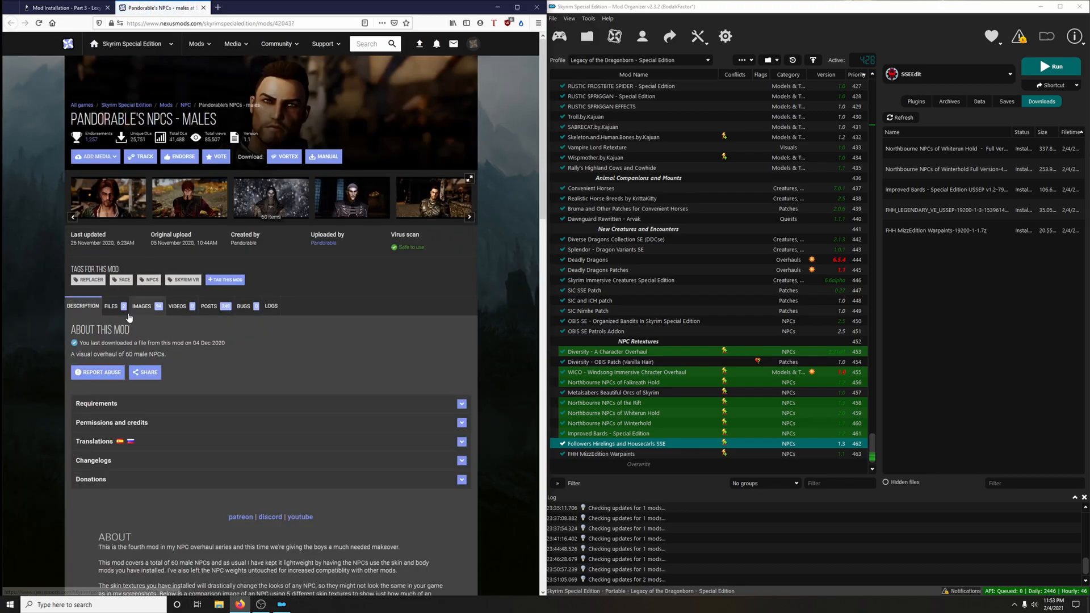
pyautogui.click(119, 307)
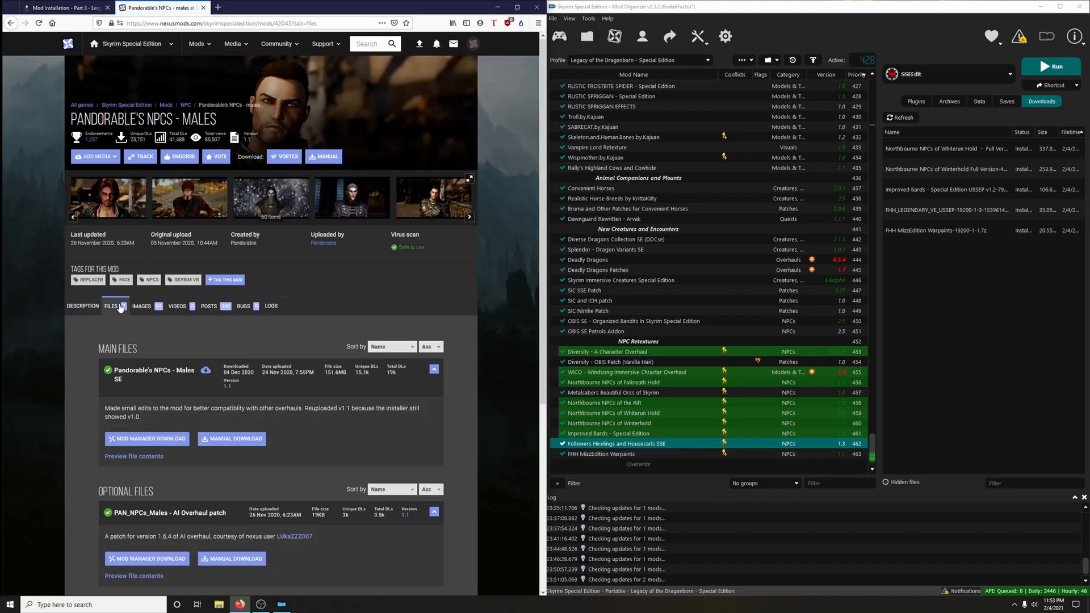
pyautogui.scroll(-3, 120, 309)
pyautogui.click(147, 352)
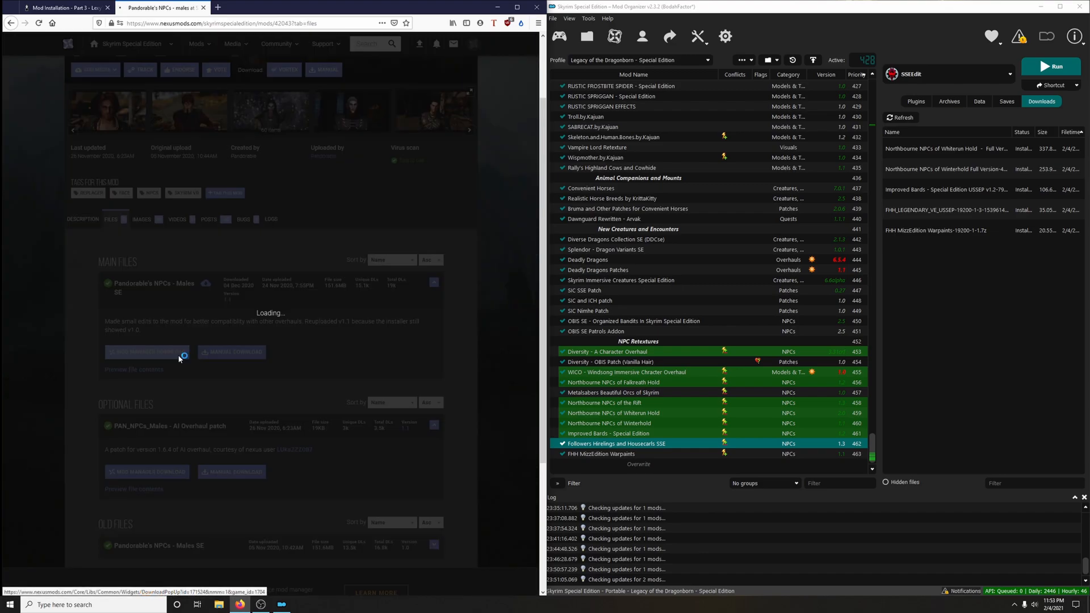
pyautogui.click(476, 266)
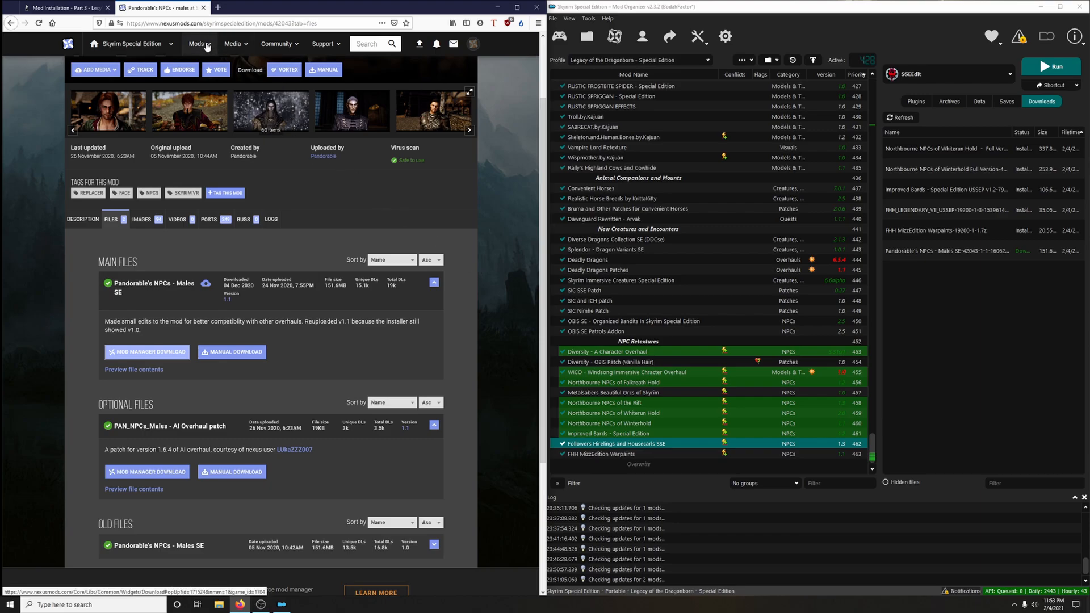
pyautogui.click(203, 8)
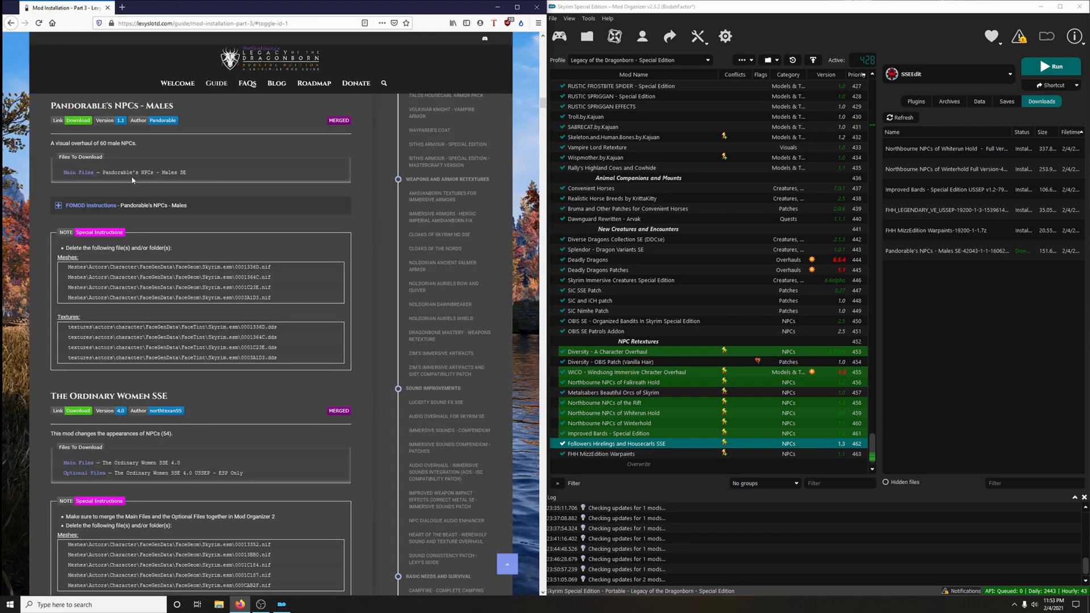
# Start installing the downloaded Pandorable's NPCs - Males, choosing Alternative for Ancano and Default for Drevis, Enthir and Savos on the Facepaint 1 page
pyautogui.doubleClick(970, 257)
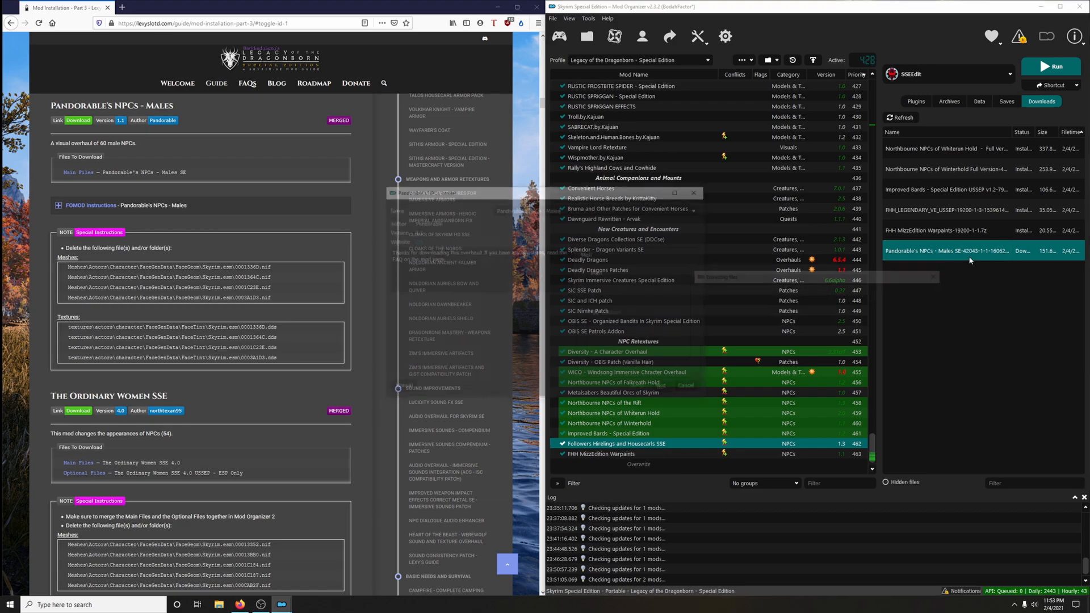
pyautogui.click(236, 214)
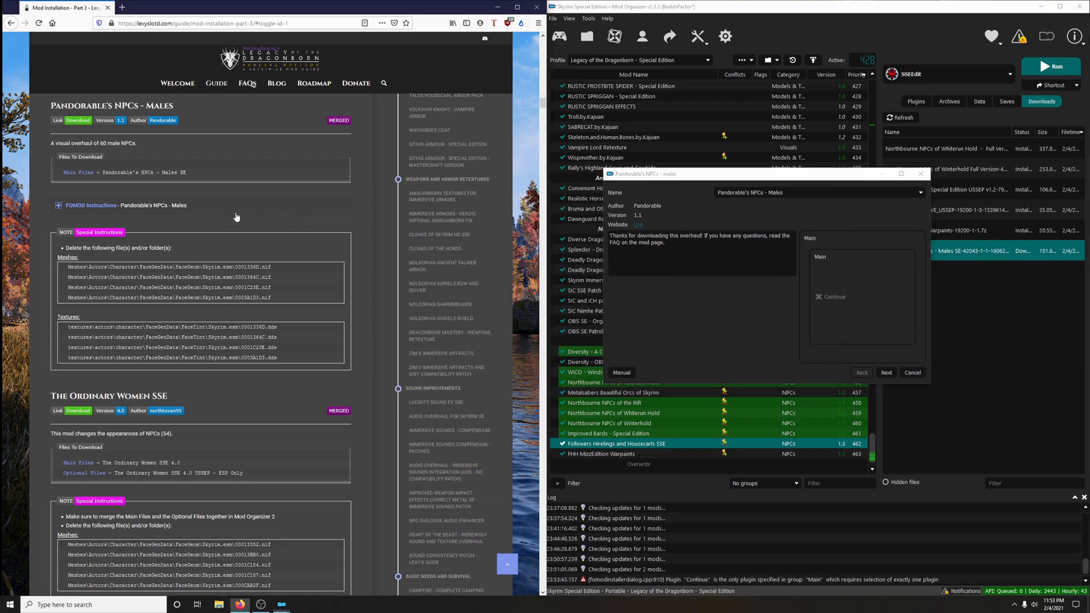
pyautogui.click(887, 372)
pyautogui.click(332, 316)
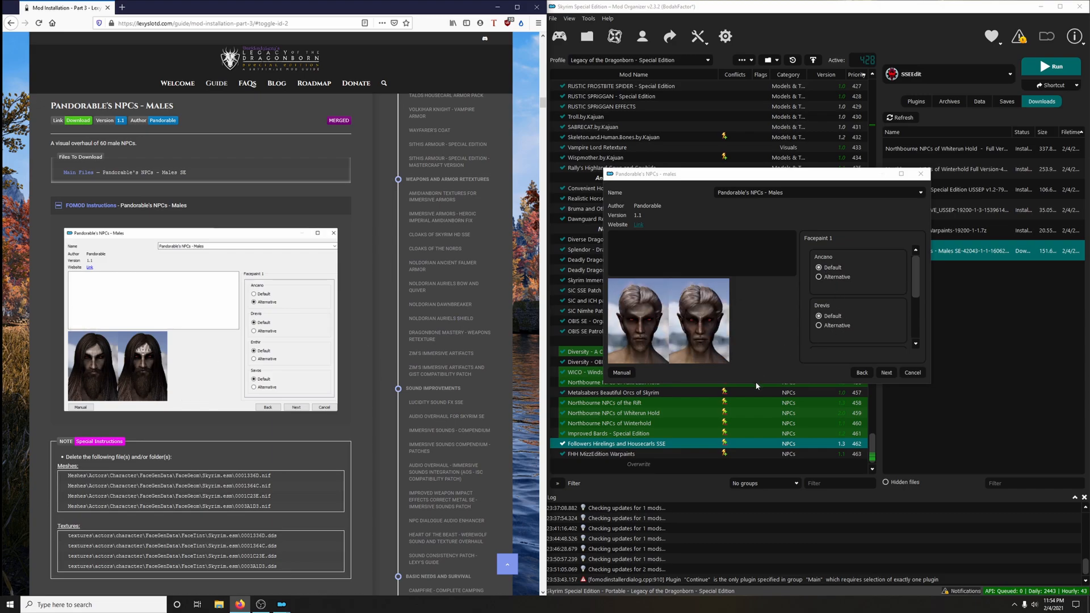
pyautogui.moveTo(756, 386); pyautogui.dragTo(770, 582)
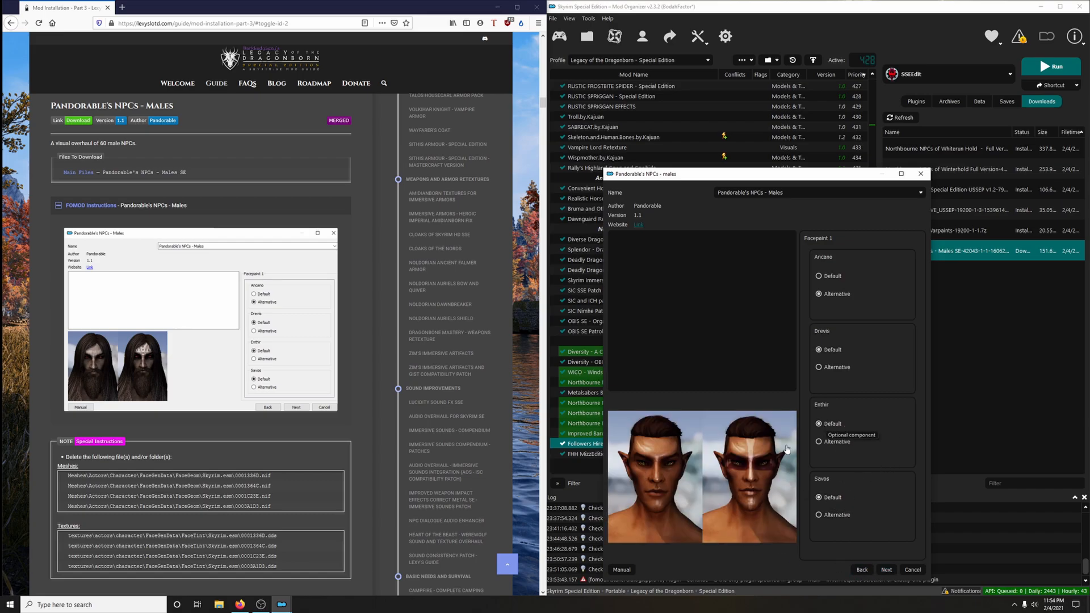
pyautogui.click(891, 572)
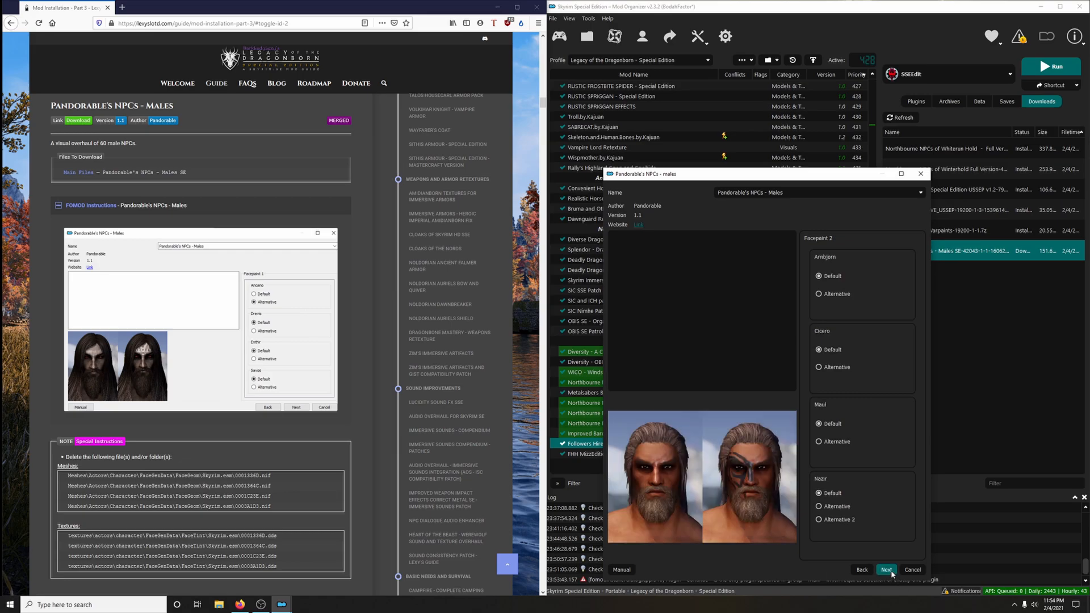
# Following the guide's Facepaint 2 instructions, choose Alternative for Arnbjorn and Maul, keeping Default for Cicero and Nazir
pyautogui.click(321, 318)
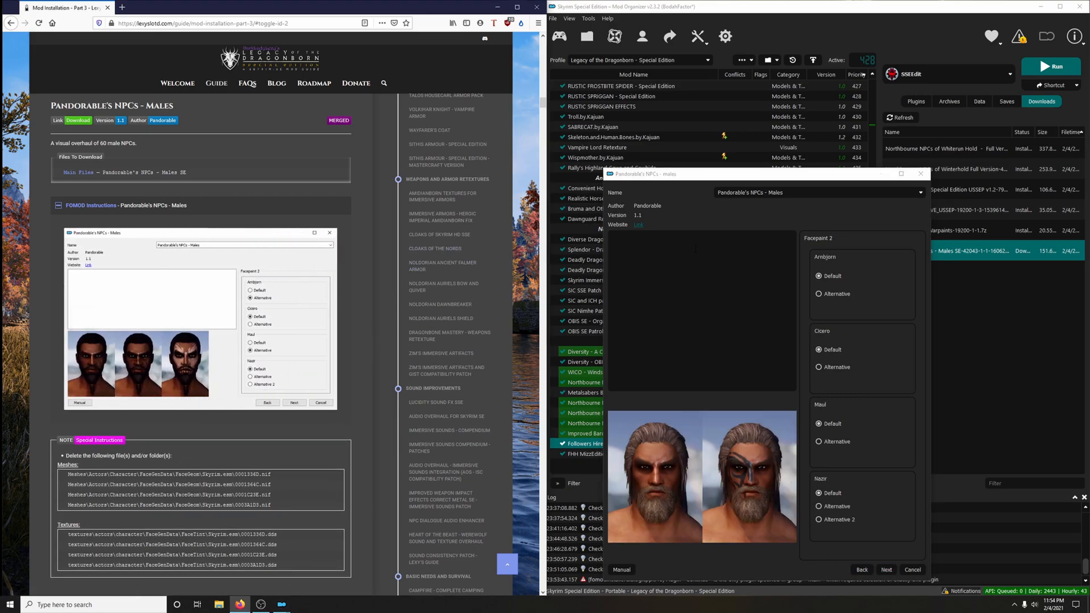
pyautogui.click(821, 294)
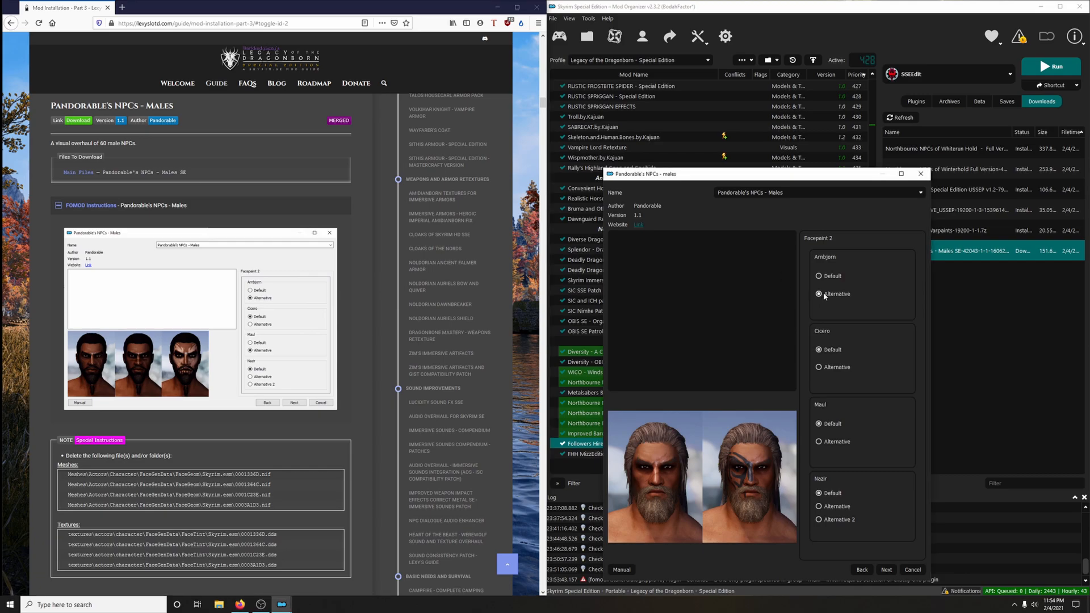
pyautogui.moveTo(832, 350)
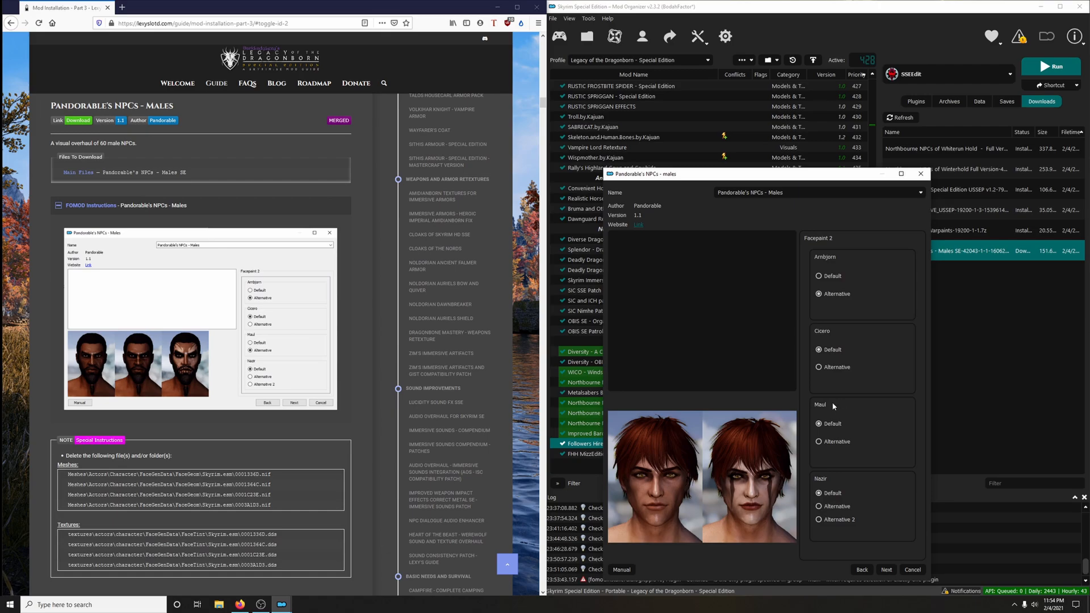
pyautogui.click(826, 442)
pyautogui.moveTo(820, 420)
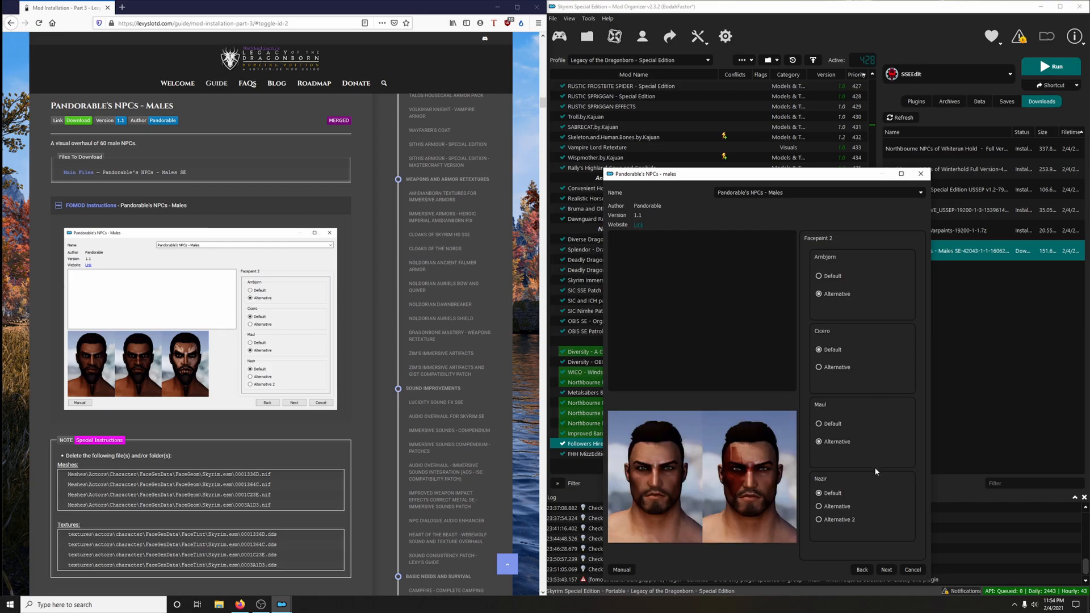
pyautogui.moveTo(831, 495)
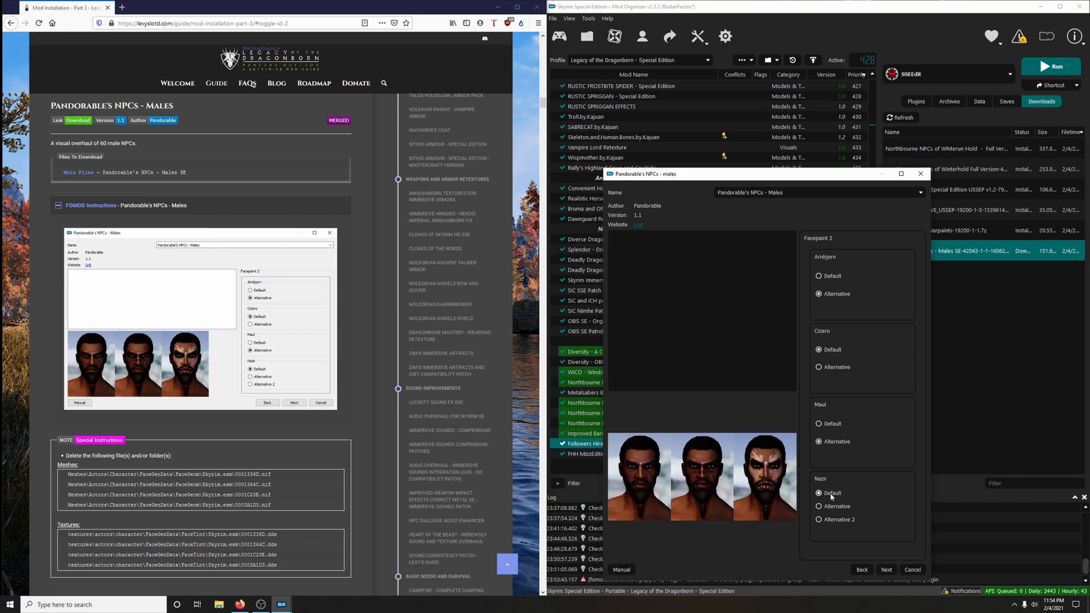
pyautogui.click(886, 570)
# Following the guide's Facepaint 3 instructions, choose Alternative for Cynric, Rune and Thrynn, and Alternative 2 for Niruin
pyautogui.click(320, 323)
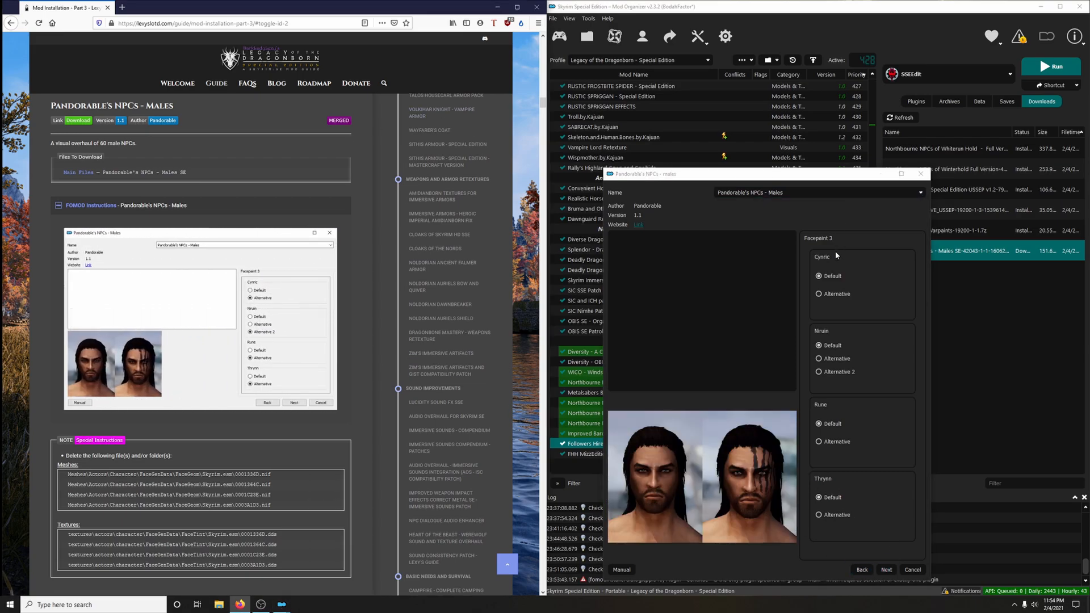
pyautogui.click(839, 295)
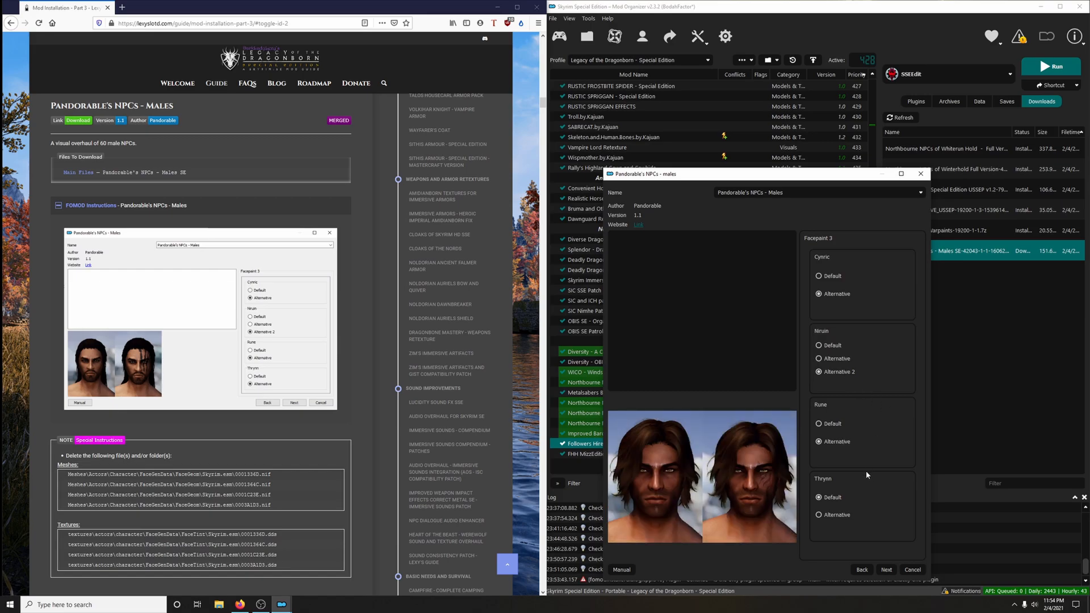
pyautogui.click(886, 569)
# On the Facepaint 4 page, choose Alternative for Erandur, Ghorbash and Jorn, Alternative 2 for Faendal, and Default for Larak and Madanach
pyautogui.click(319, 317)
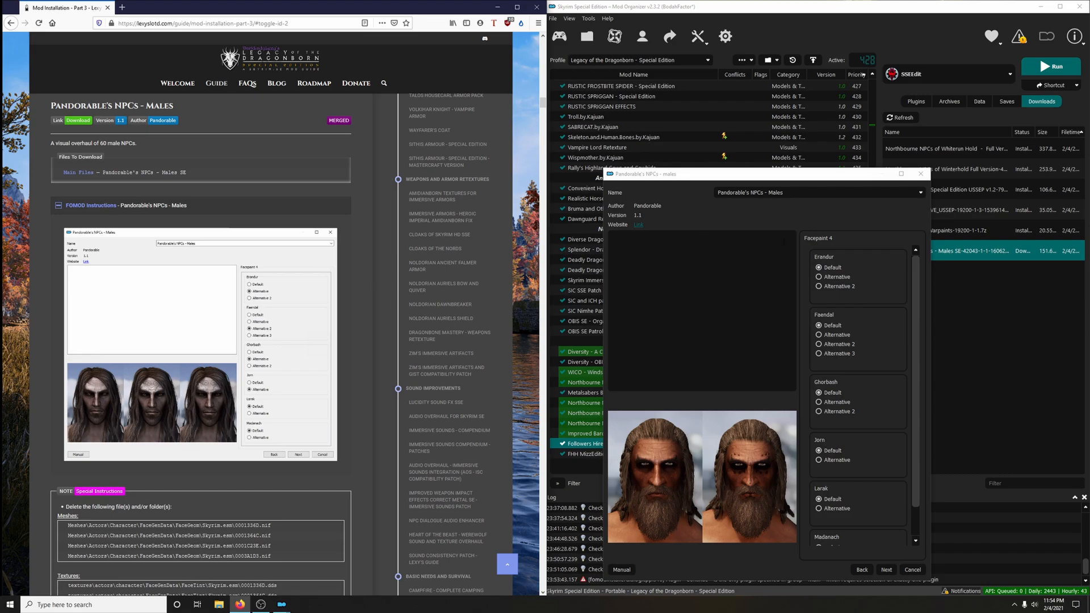
pyautogui.click(844, 279)
pyautogui.click(844, 278)
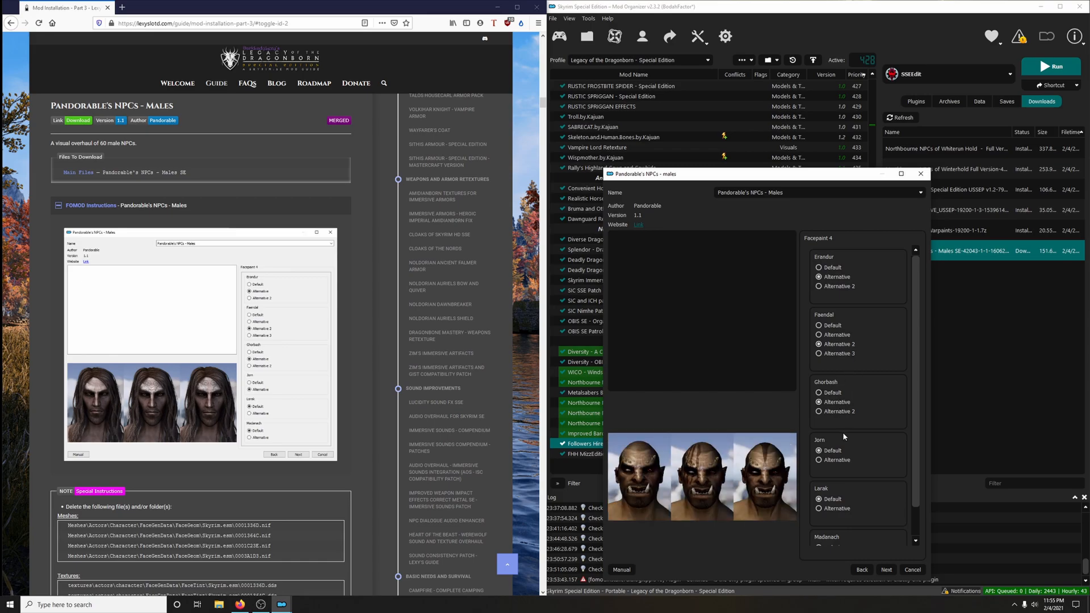
pyautogui.click(835, 461)
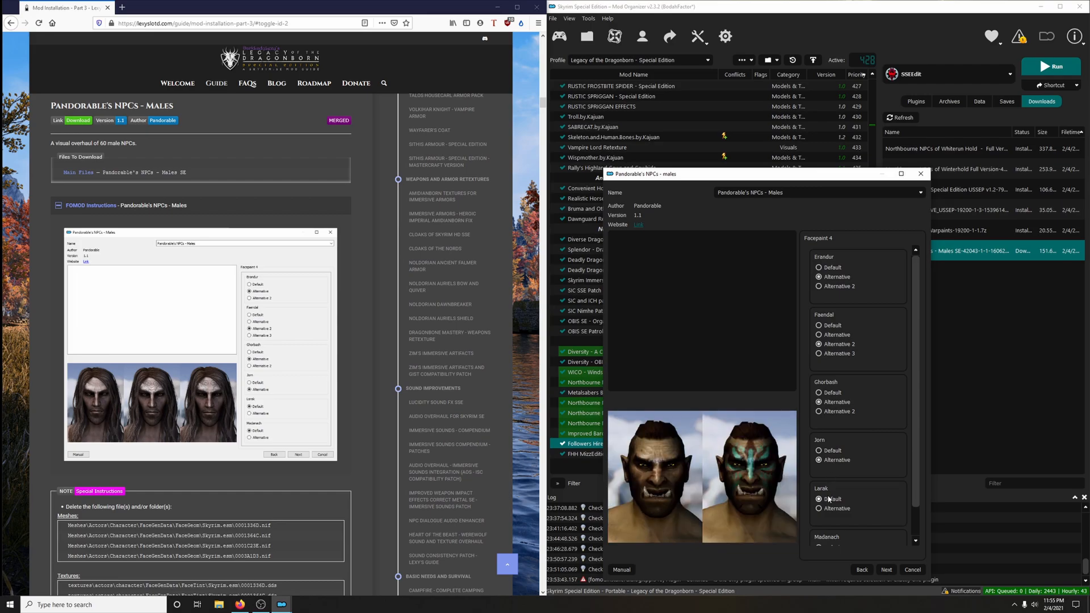
pyautogui.scroll(-1, 872, 482)
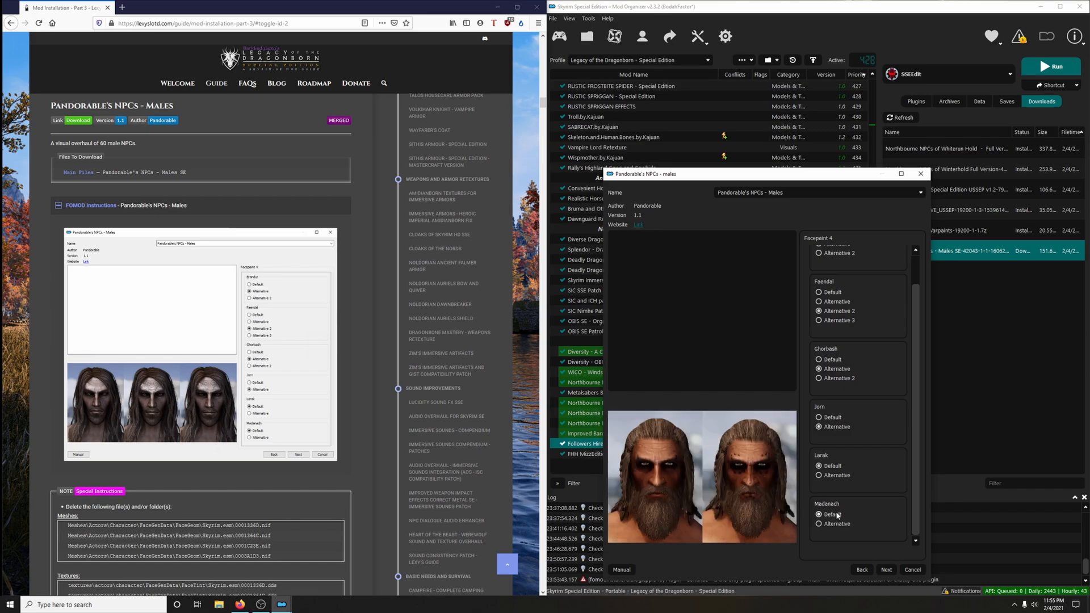
pyautogui.click(887, 575)
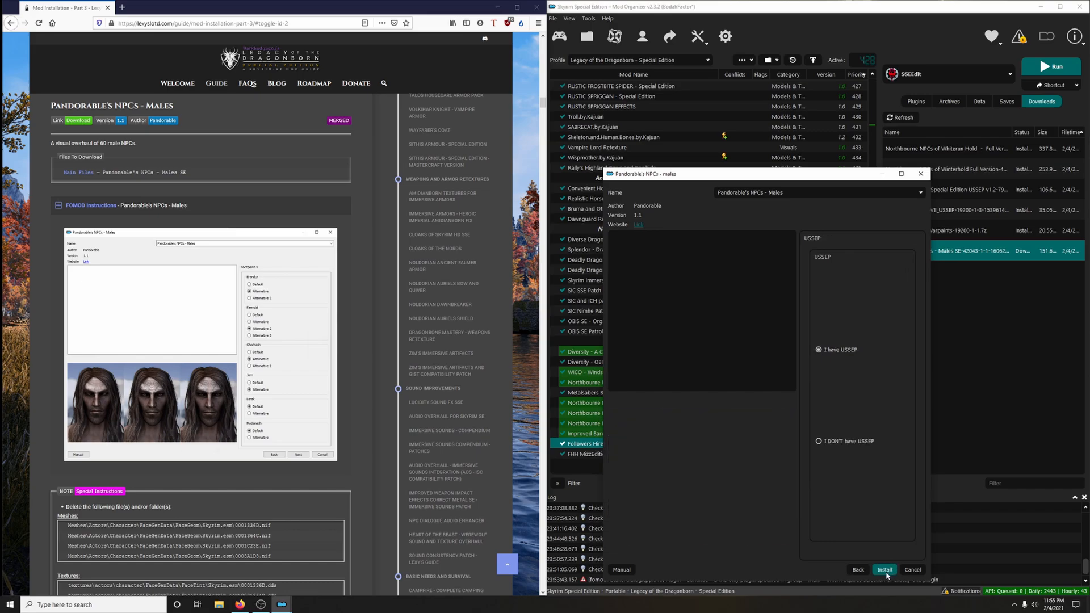
# Finish the installation with the I have USSEP option and collapse the guide's FOMOD instructions
pyautogui.click(319, 346)
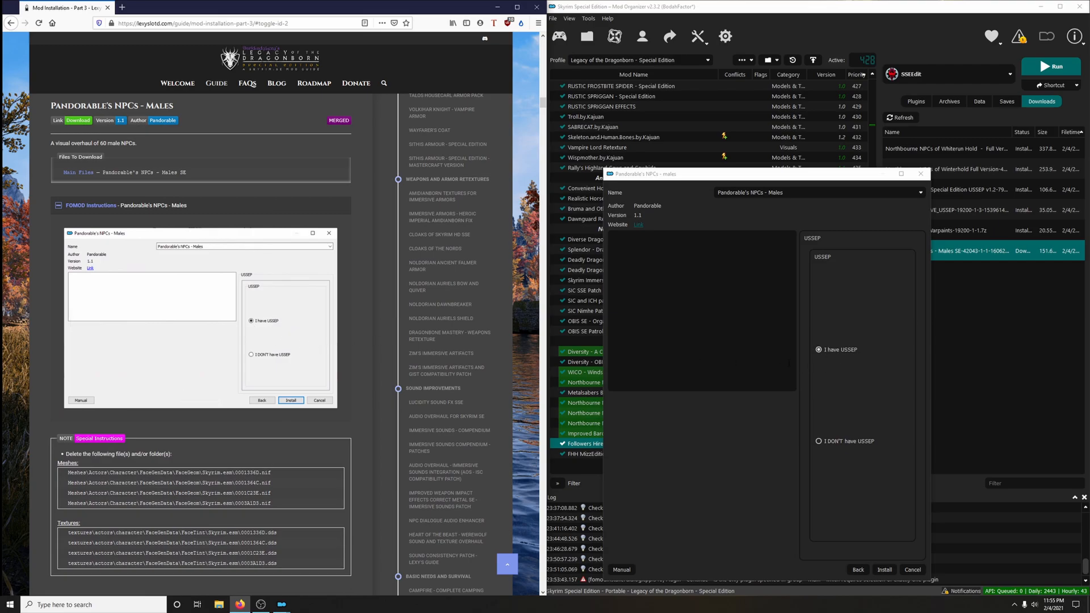
pyautogui.click(884, 569)
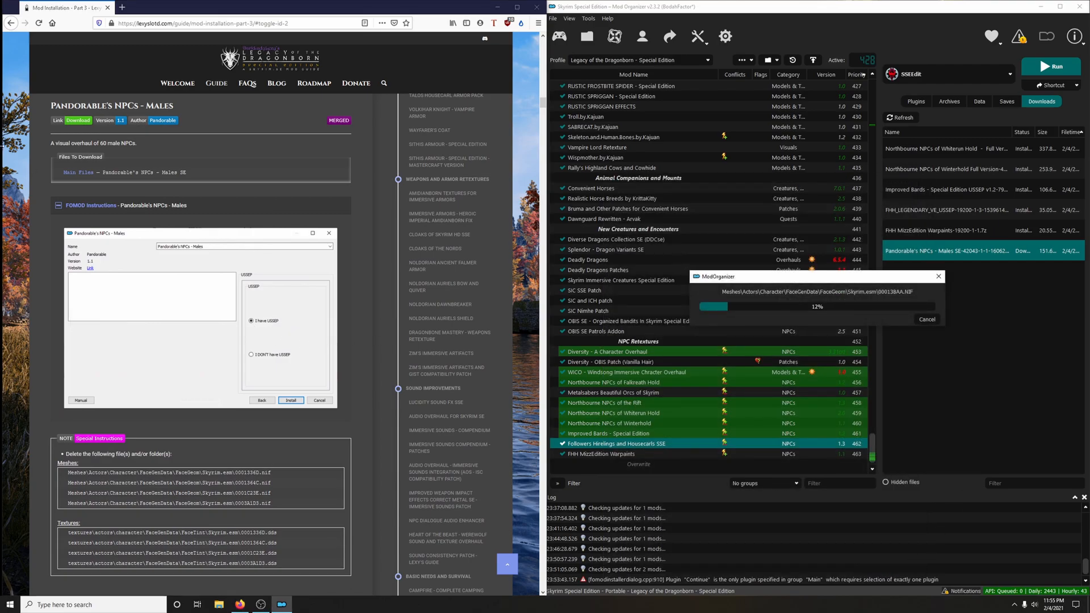
pyautogui.click(74, 205)
pyautogui.scroll(-3, 193, 190)
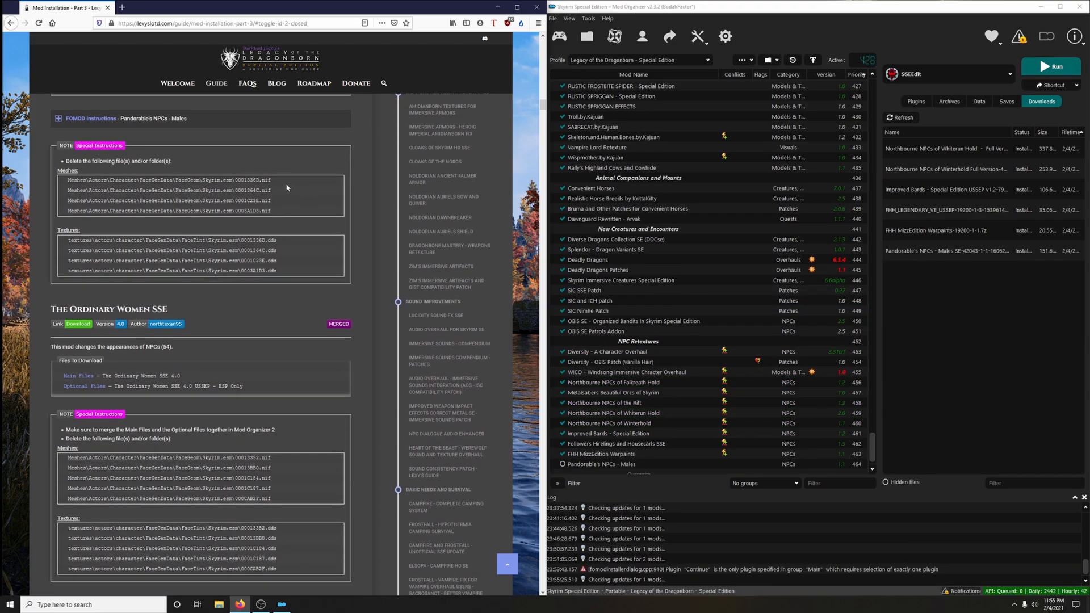
# Open the Meshes\Actors\Character\FaceGenData\FaceGeom\Skyrim.esm folder of the Pandorable's NPCs - Males mod
pyautogui.scroll(-1, 682, 417)
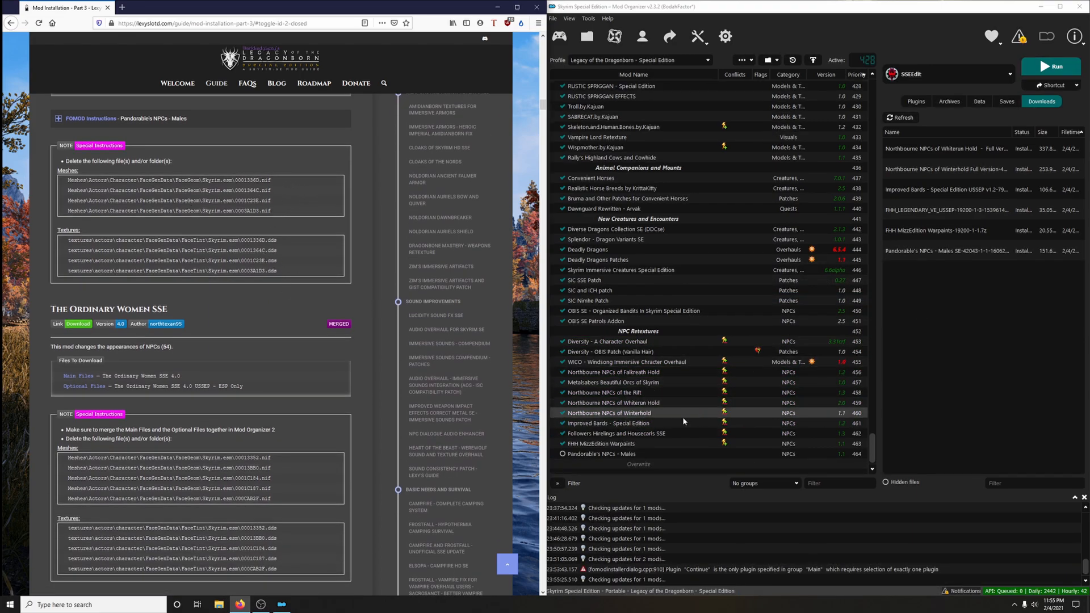
pyautogui.rightClick(606, 456)
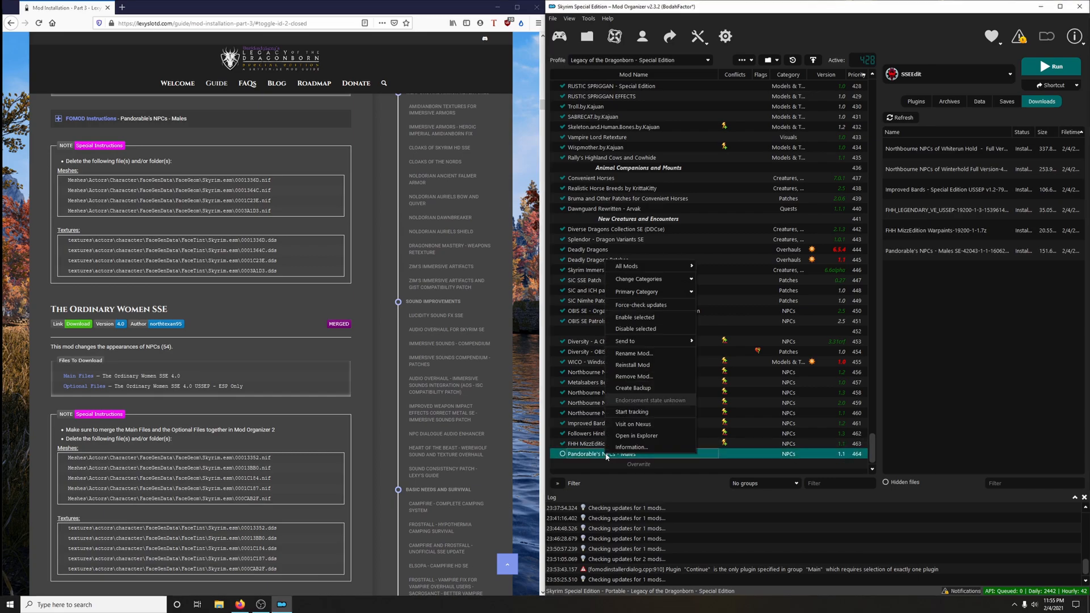
pyautogui.click(636, 436)
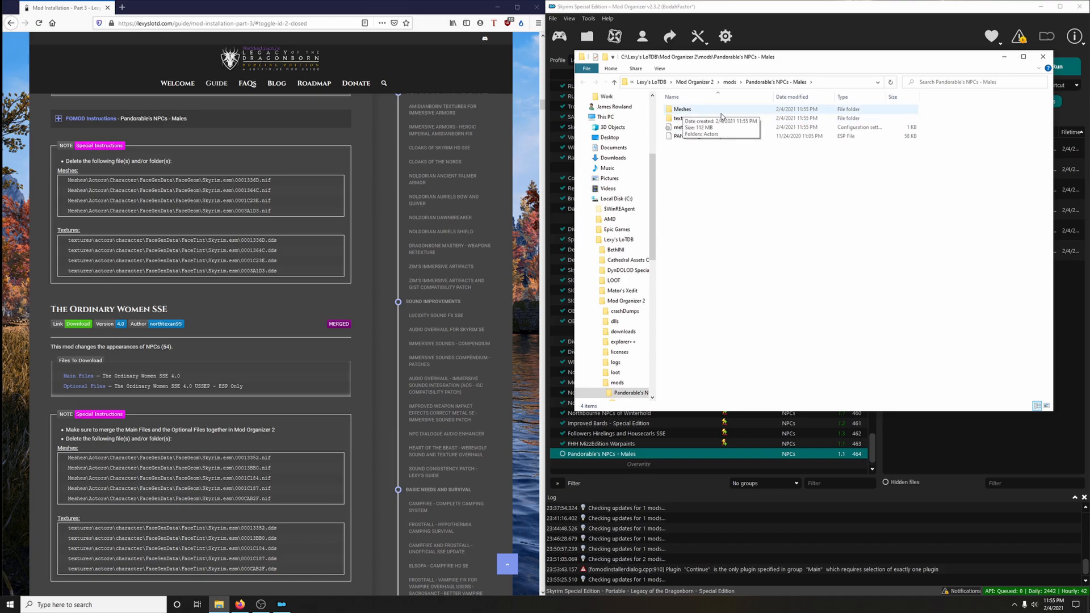
pyautogui.doubleClick(698, 111)
pyautogui.doubleClick(698, 110)
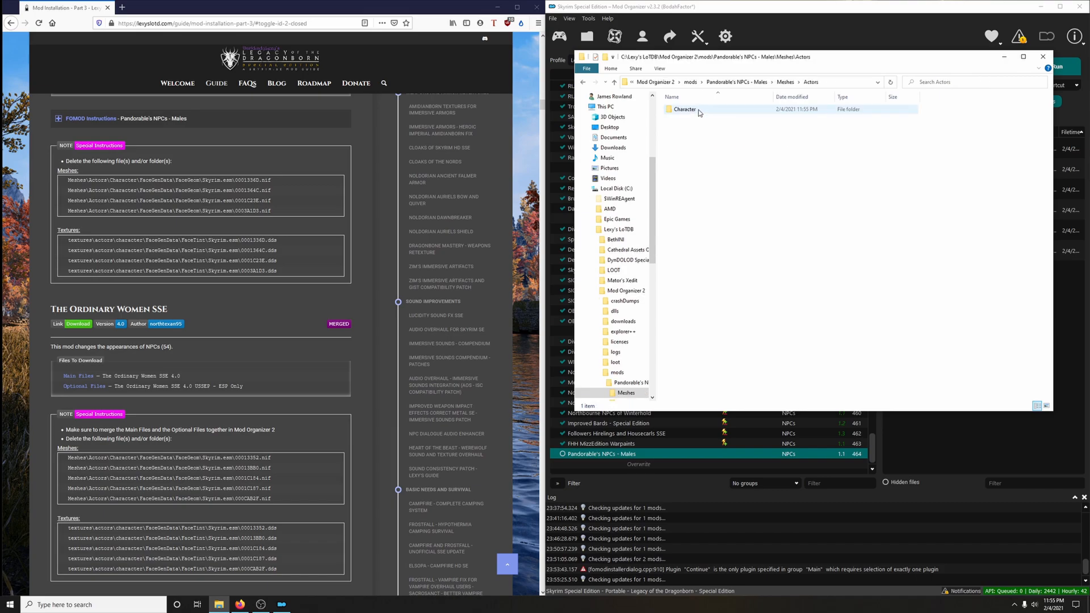
pyautogui.doubleClick(698, 111)
pyautogui.doubleClick(700, 112)
pyautogui.doubleClick(700, 112)
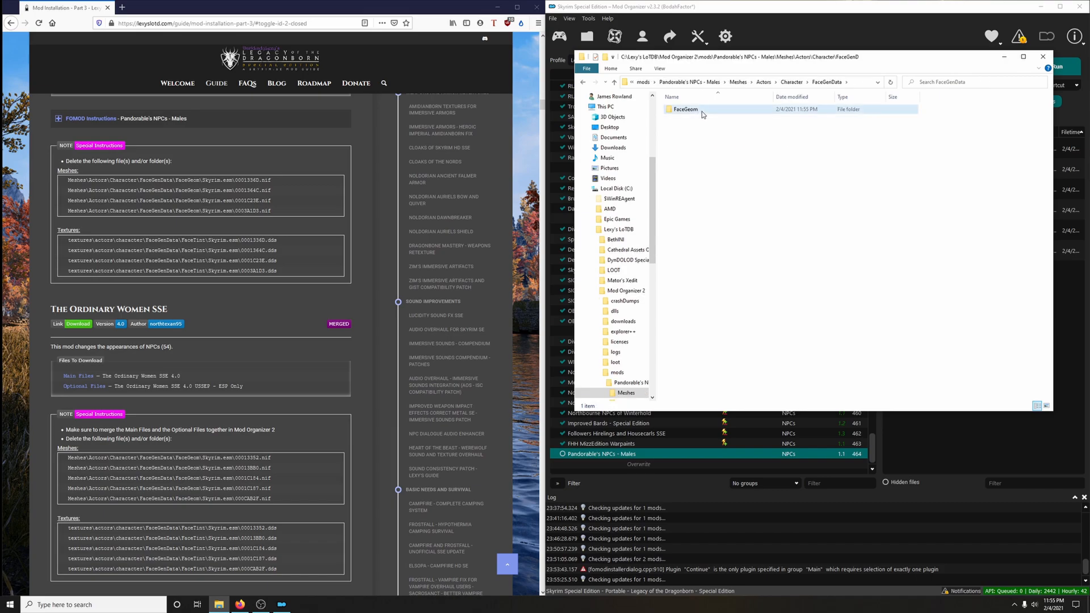
pyautogui.doubleClick(699, 112)
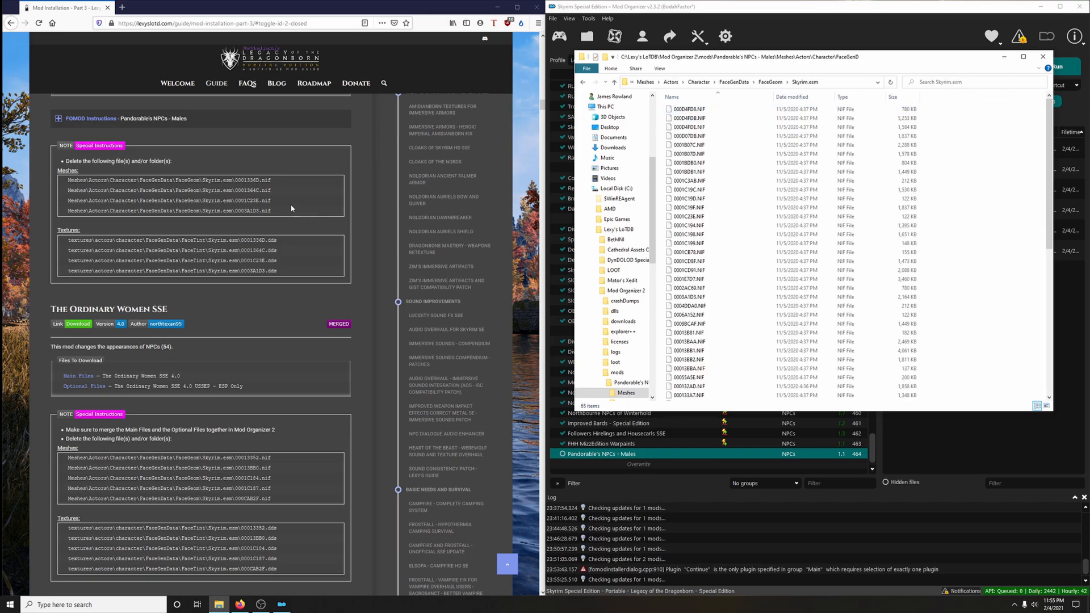
# Find and delete 0001336D.nif, 0001364C.nif, 0001C23E.nif and 0003A1D3.nif in the Skyrim.esm FaceGeom folder, and close the folder window
pyautogui.moveTo(236, 180); pyautogui.dragTo(300, 182)
pyautogui.hotkey('ctrl', 'c')
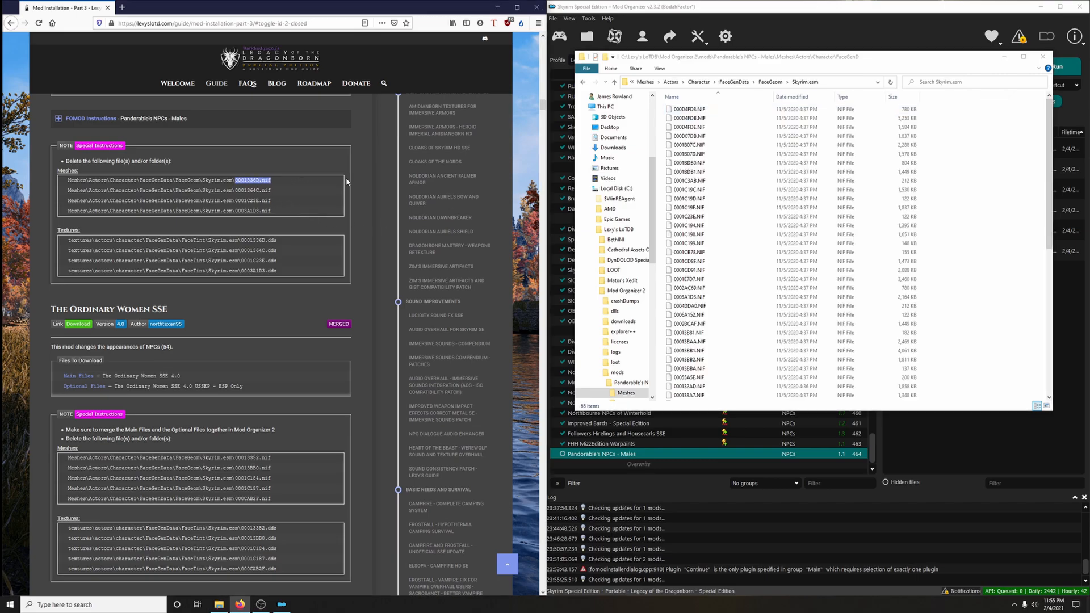
pyautogui.click(956, 79)
pyautogui.hotkey('ctrl', 'v')
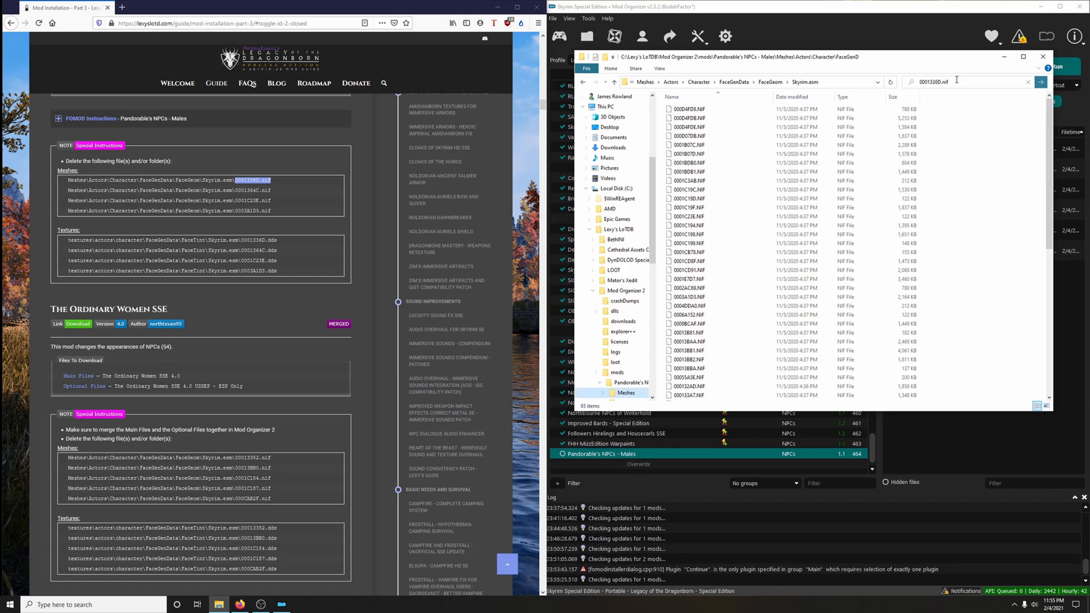
pyautogui.click(732, 103)
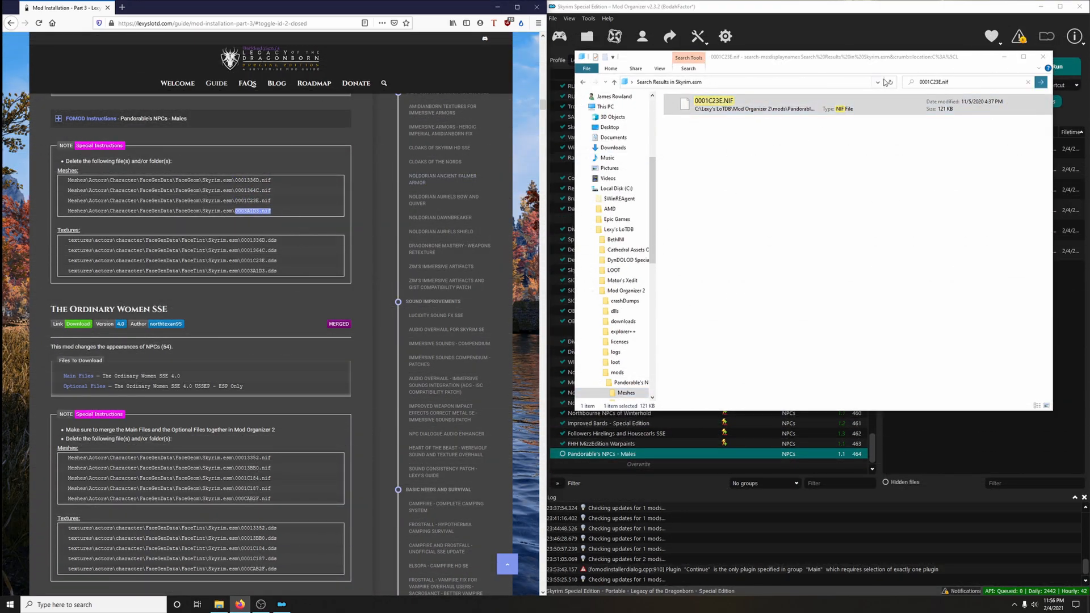
pyautogui.click(925, 83)
pyautogui.write('0003A1D3.nif')
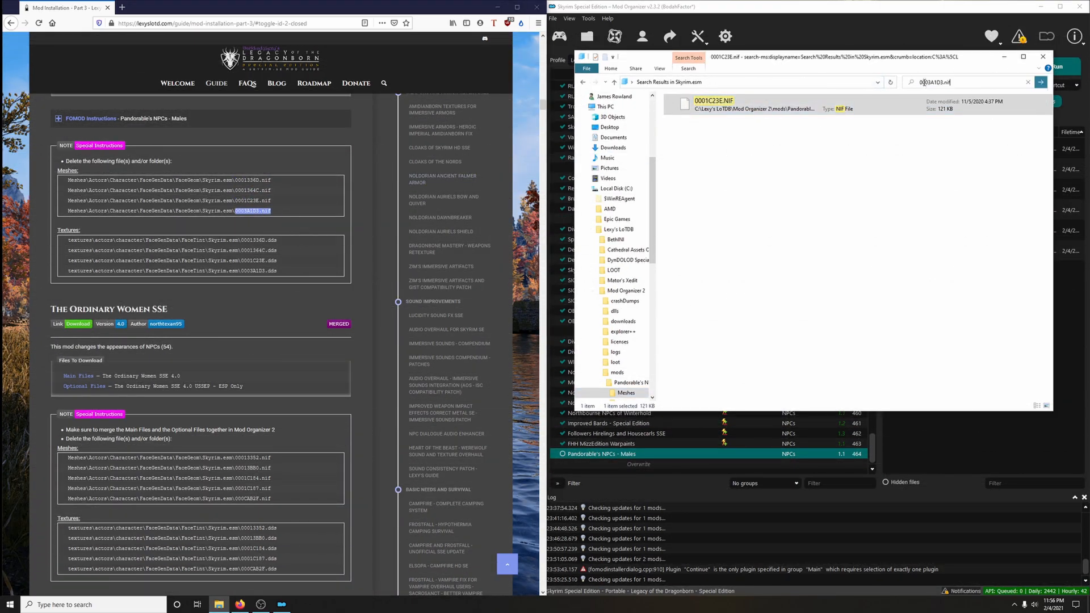
pyautogui.press('Return')
pyautogui.click(717, 108)
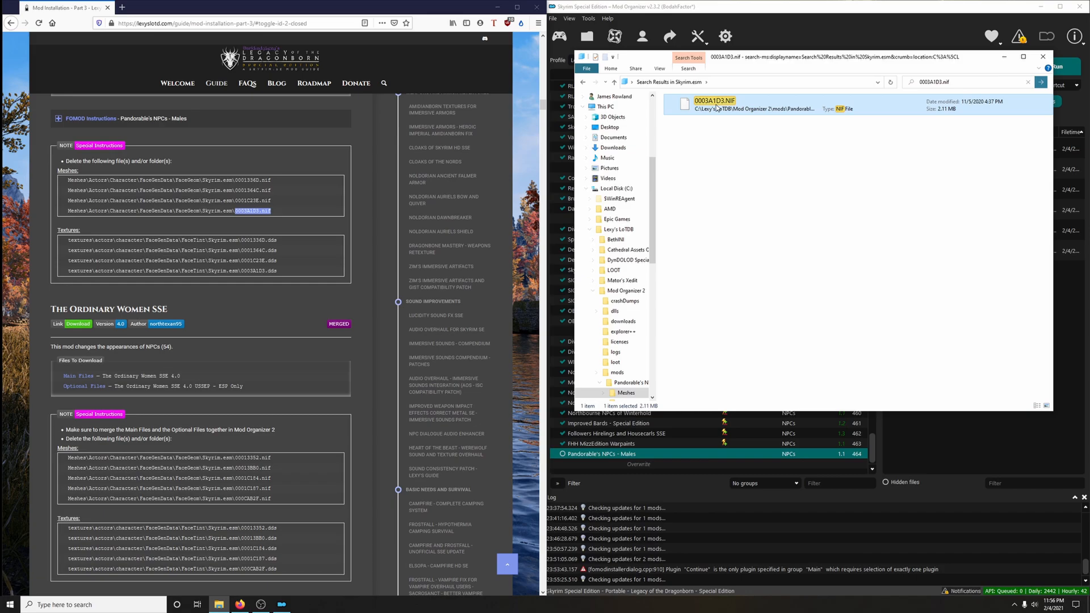
pyautogui.click(1043, 56)
# Open the textures\actors\character\FaceGenData\FaceTint\Skyrim.esm folder of the Pandorable's NPCs - Males mod
pyautogui.rightClick(588, 454)
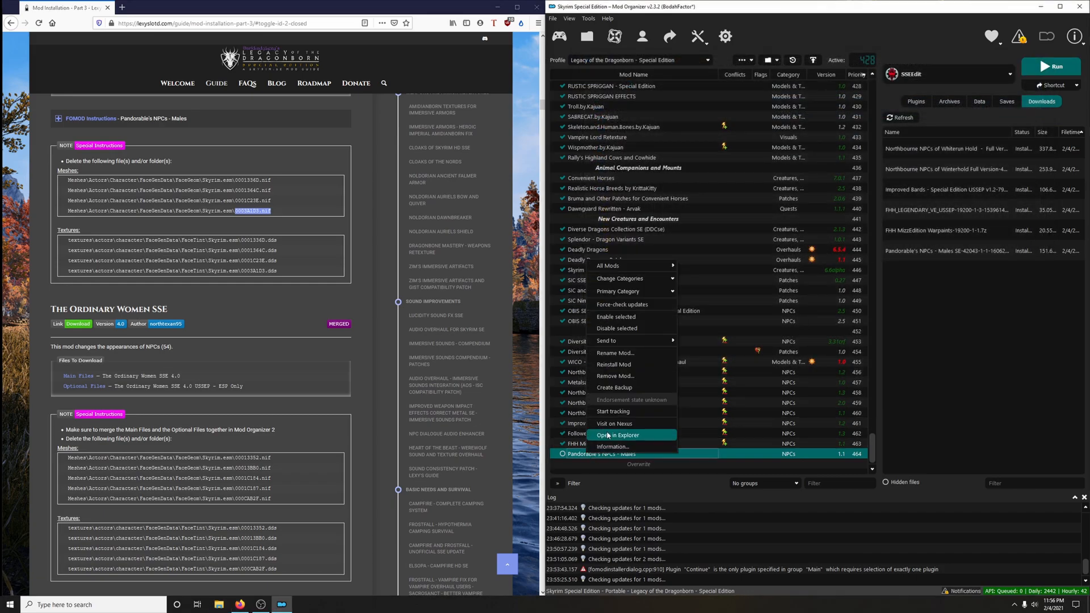
pyautogui.click(617, 435)
pyautogui.doubleClick(683, 120)
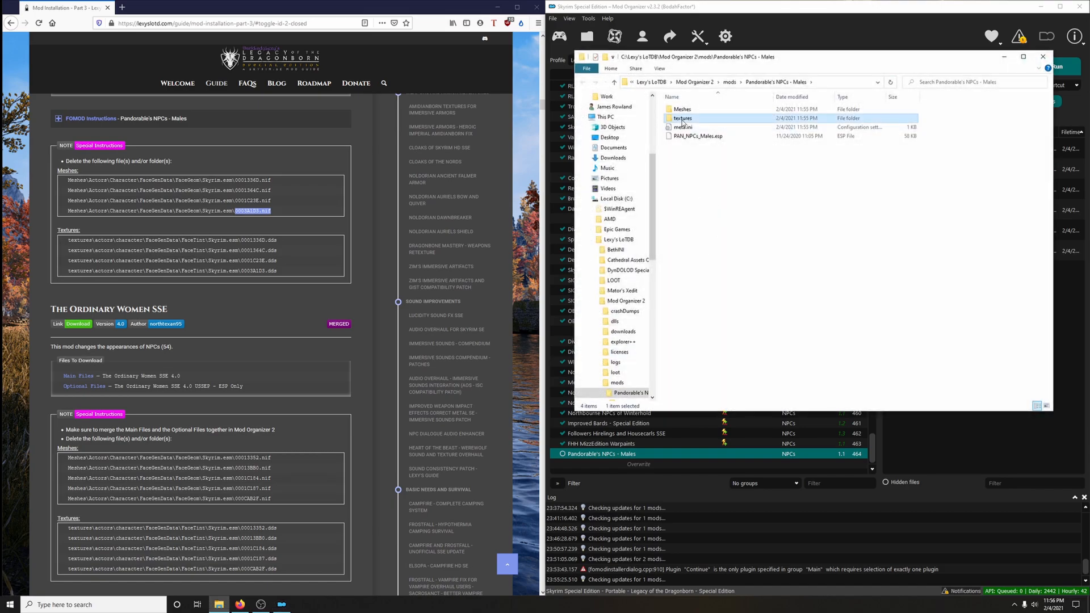
pyautogui.click(687, 111)
pyautogui.doubleClick(687, 112)
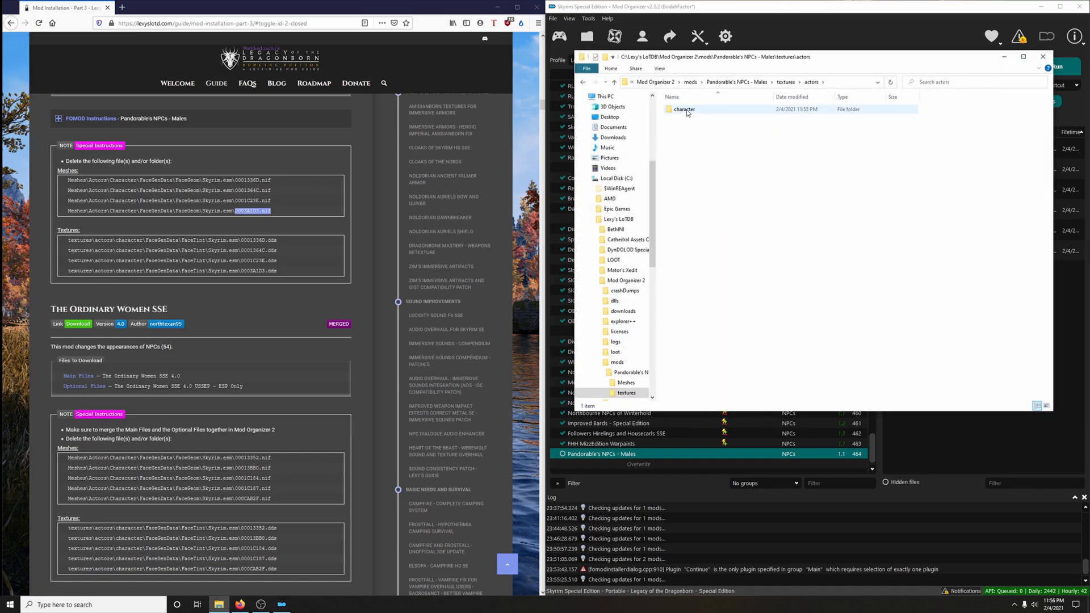
pyautogui.doubleClick(689, 112)
pyautogui.doubleClick(691, 111)
pyautogui.doubleClick(691, 111)
pyautogui.doubleClick(691, 111)
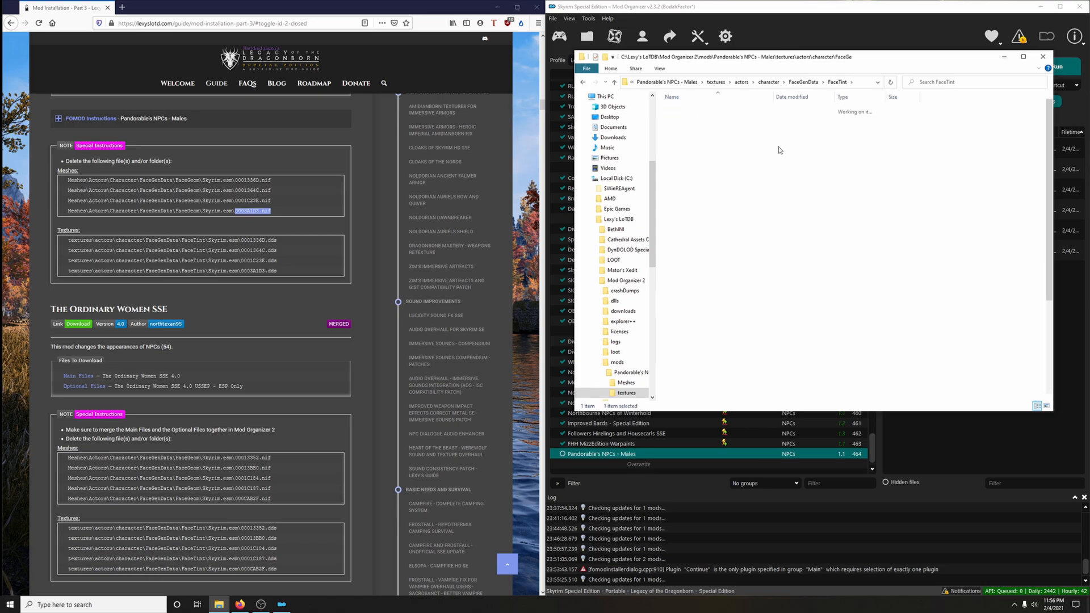
# Find and delete 0001336D.dds, 0001364C.dds and 0001C23E.dds in the Skyrim.esm FaceTint folder
pyautogui.moveTo(242, 239); pyautogui.dragTo(279, 239)
pyautogui.hotkey('ctrl', 'c')
pyautogui.click(954, 82)
pyautogui.hotkey('ctrl', 'v')
pyautogui.press('Return')
pyautogui.click(688, 125)
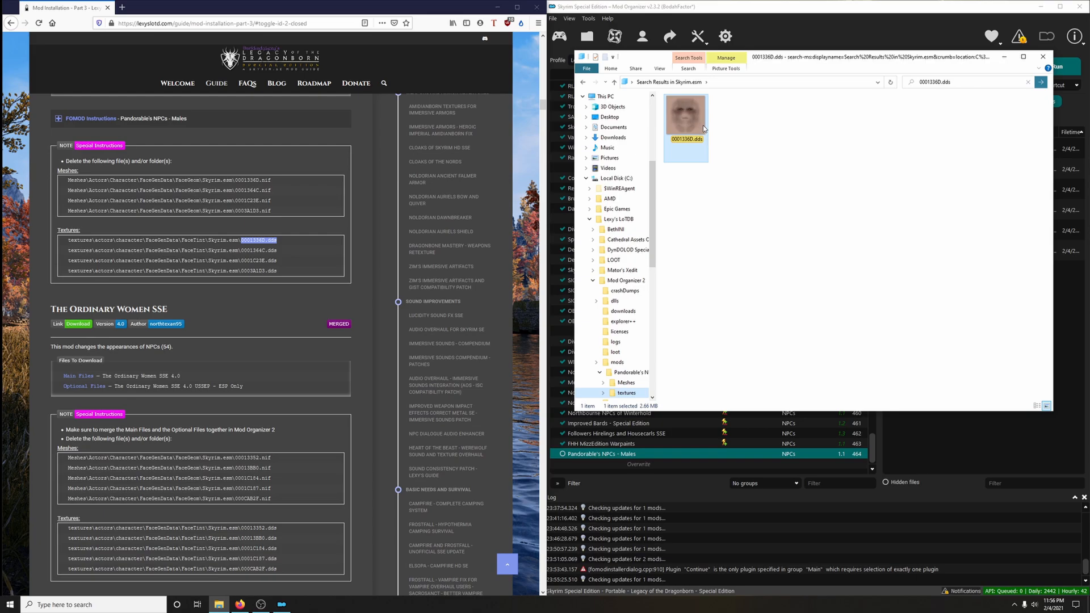
pyautogui.click(627, 372)
pyautogui.moveTo(241, 251); pyautogui.dragTo(277, 250)
pyautogui.hotkey('ctrl', 'c')
pyautogui.click(982, 80)
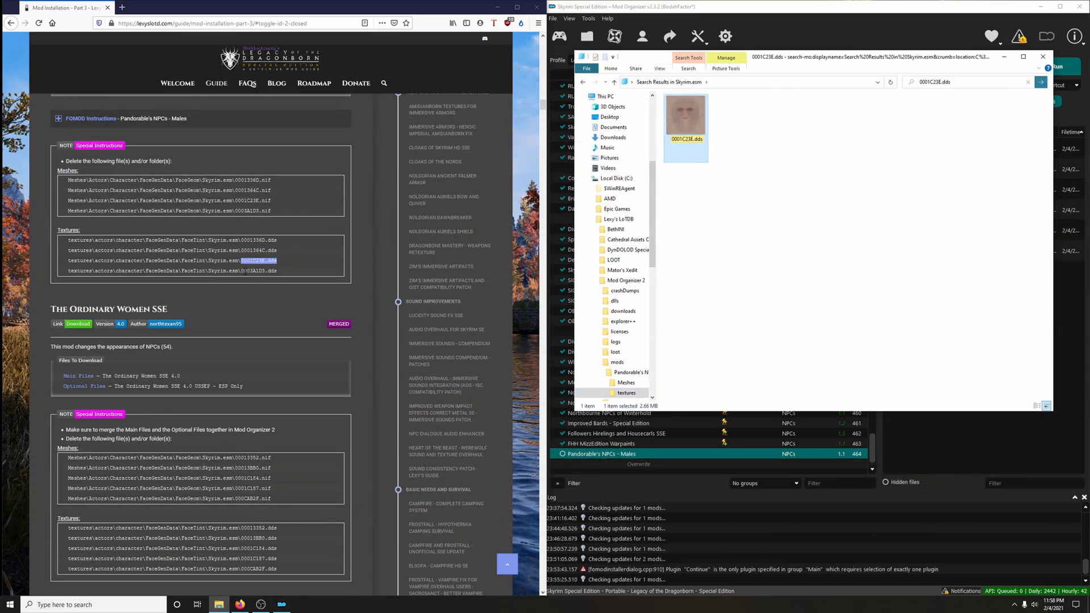
# Find and delete 0003A1D3.dds in the Skyrim.esm FaceTint folder
pyautogui.moveTo(241, 270); pyautogui.dragTo(287, 275)
pyautogui.hotkey('ctrl', 'c')
pyautogui.click(945, 83)
pyautogui.hotkey('ctrl', 'v')
pyautogui.press('Return')
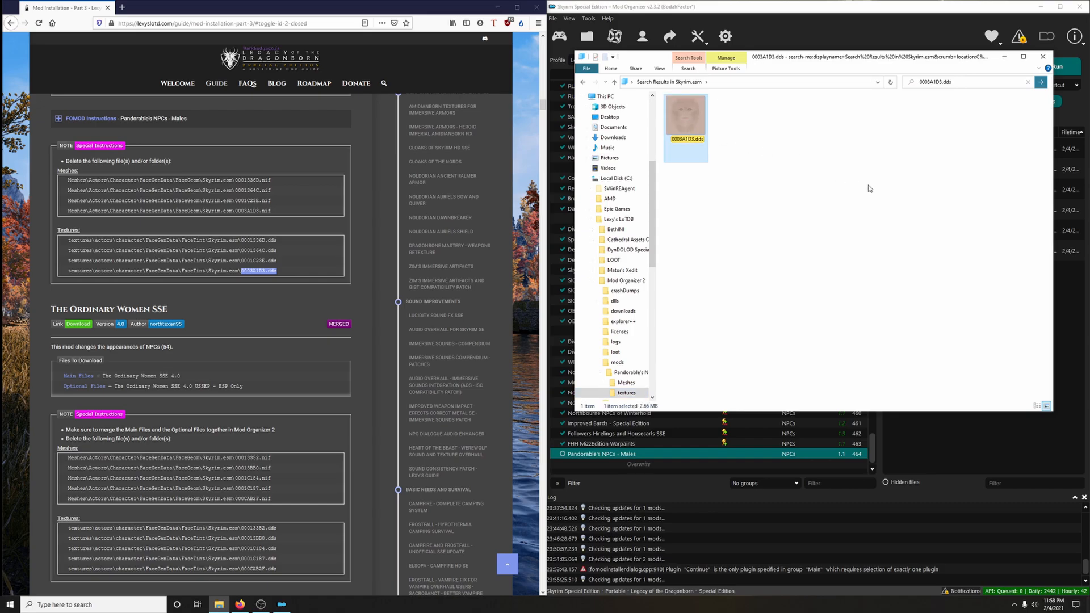
# Close the folder window and enable the Pandorable's NPCs - Males mod in the mod list
pyautogui.click(1043, 56)
pyautogui.scroll(-3, 474, 437)
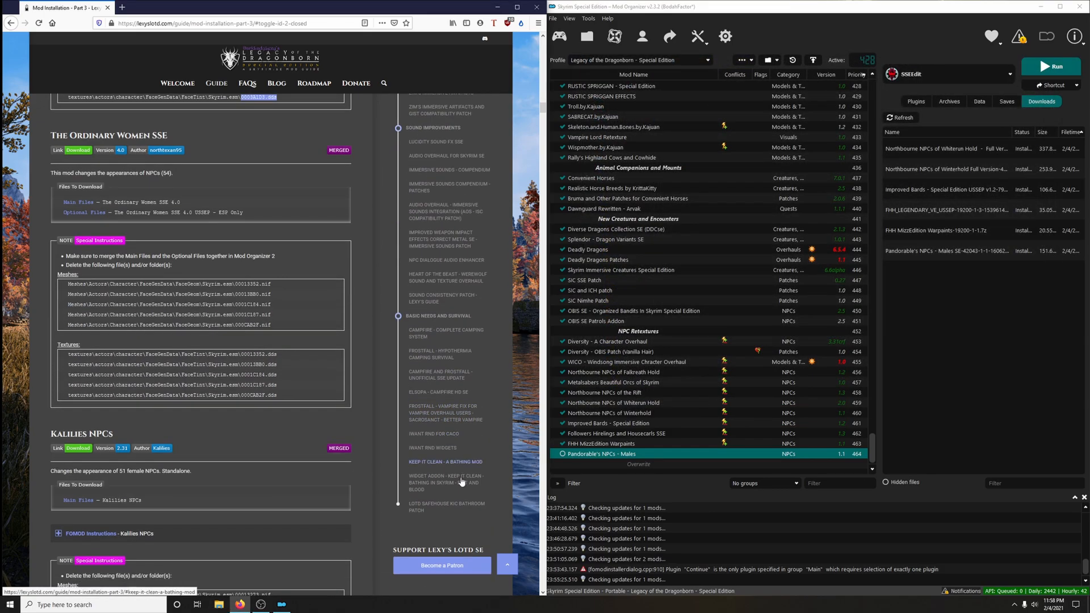
pyautogui.click(562, 454)
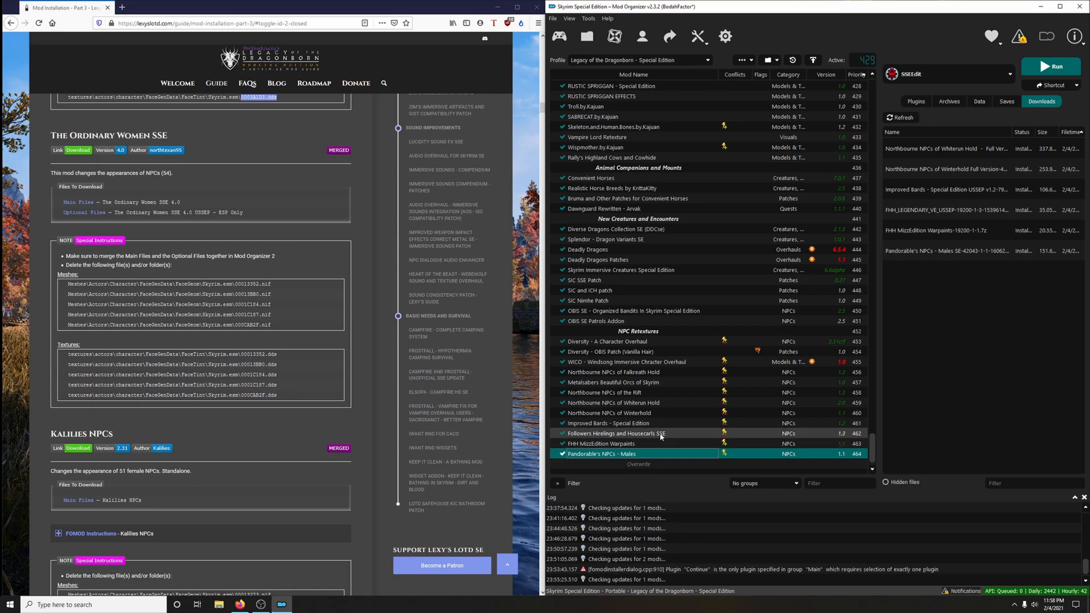